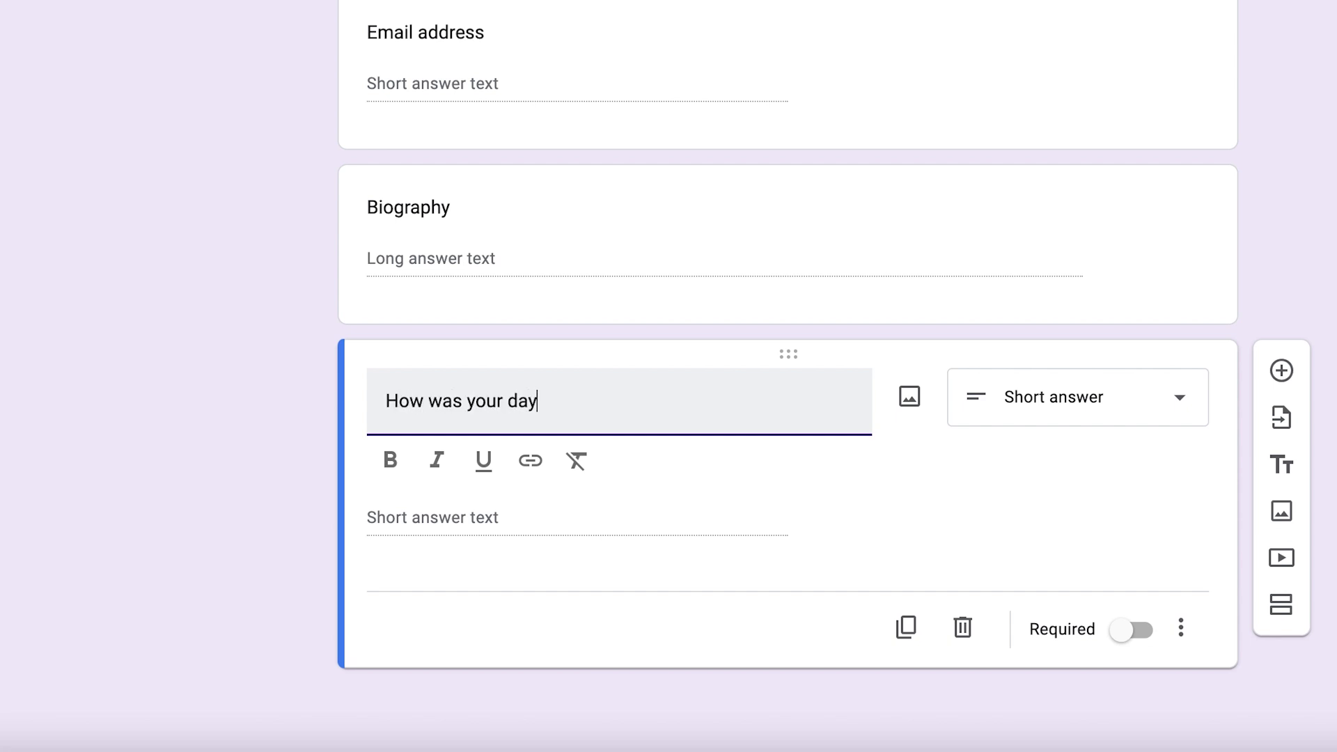
Complete the question text as "How was your day?" and change its answer type to Checkboxes
{"action": "type", "text": "?"}
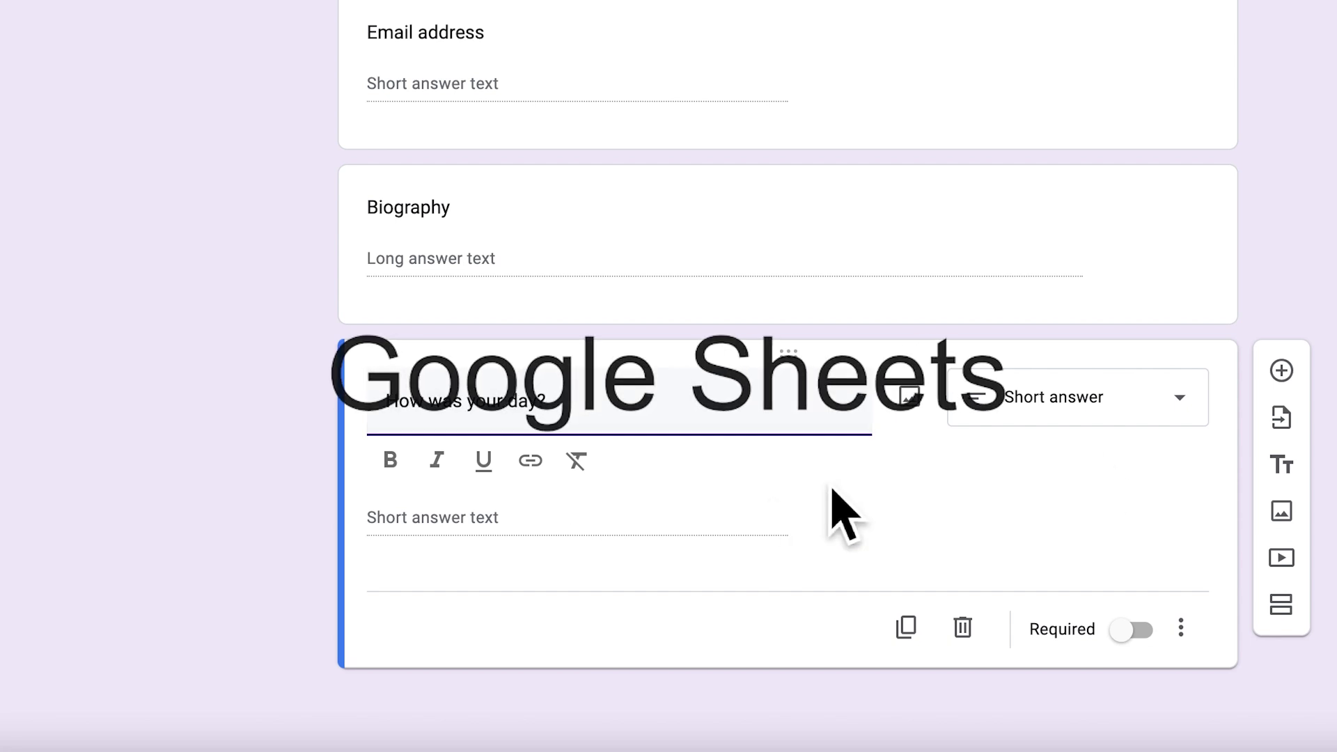
{"action": "left_click", "coordinate": [1078, 397]}
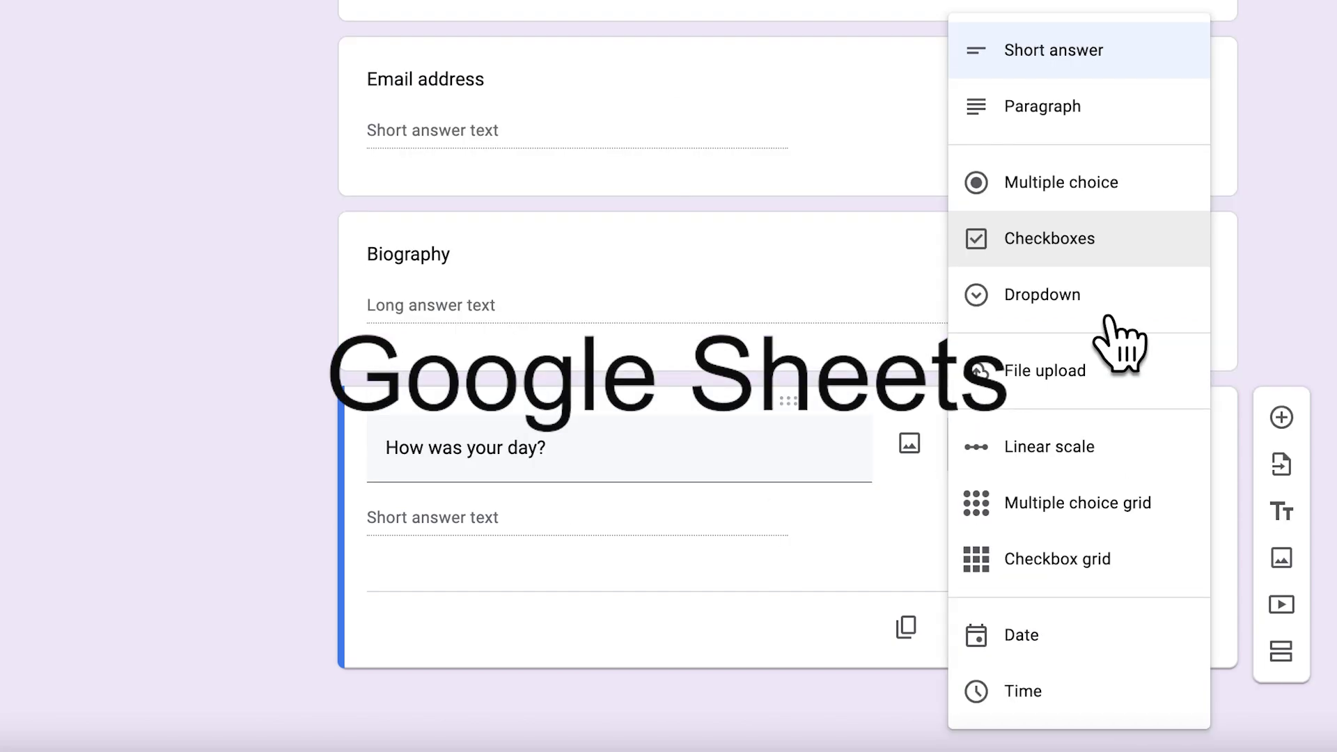
{"action": "left_click", "coordinate": [1108, 251]}
Add the checkbox options "Very good", "Not so good" and "bad", plus an "Other" option, to the question
{"action": "left_click", "coordinate": [432, 518]}
{"action": "type", "text": "Very goog"}
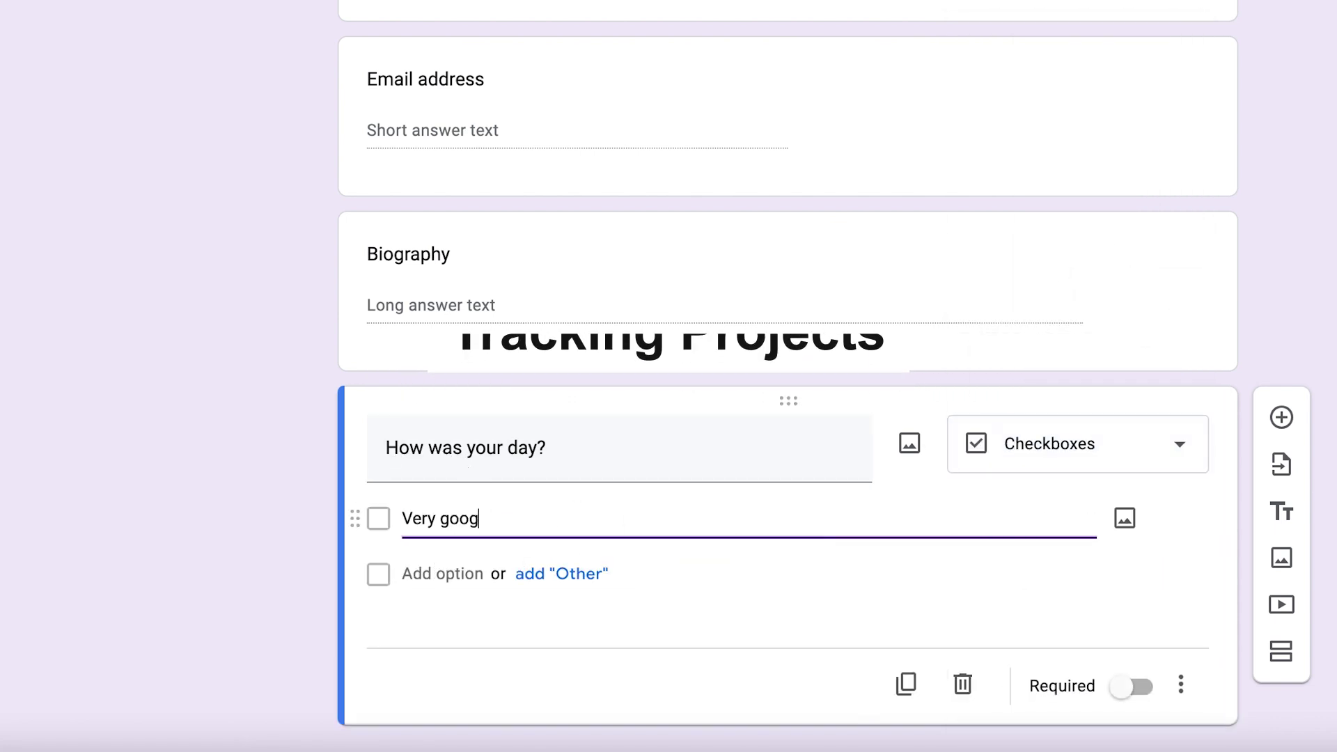
{"action": "key", "text": "BackSpace"}
{"action": "type", "text": "d"}
{"action": "key", "text": "Return"}
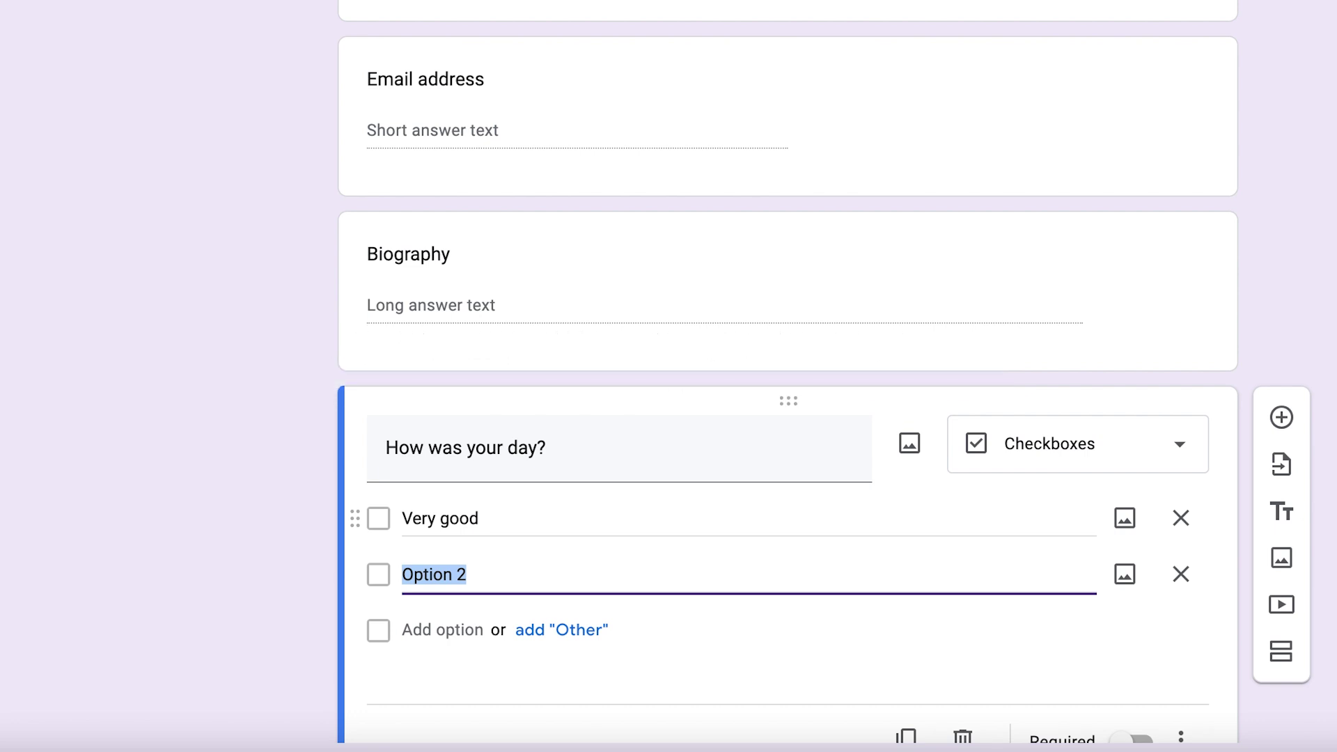
{"action": "type", "text": "Not so go"}
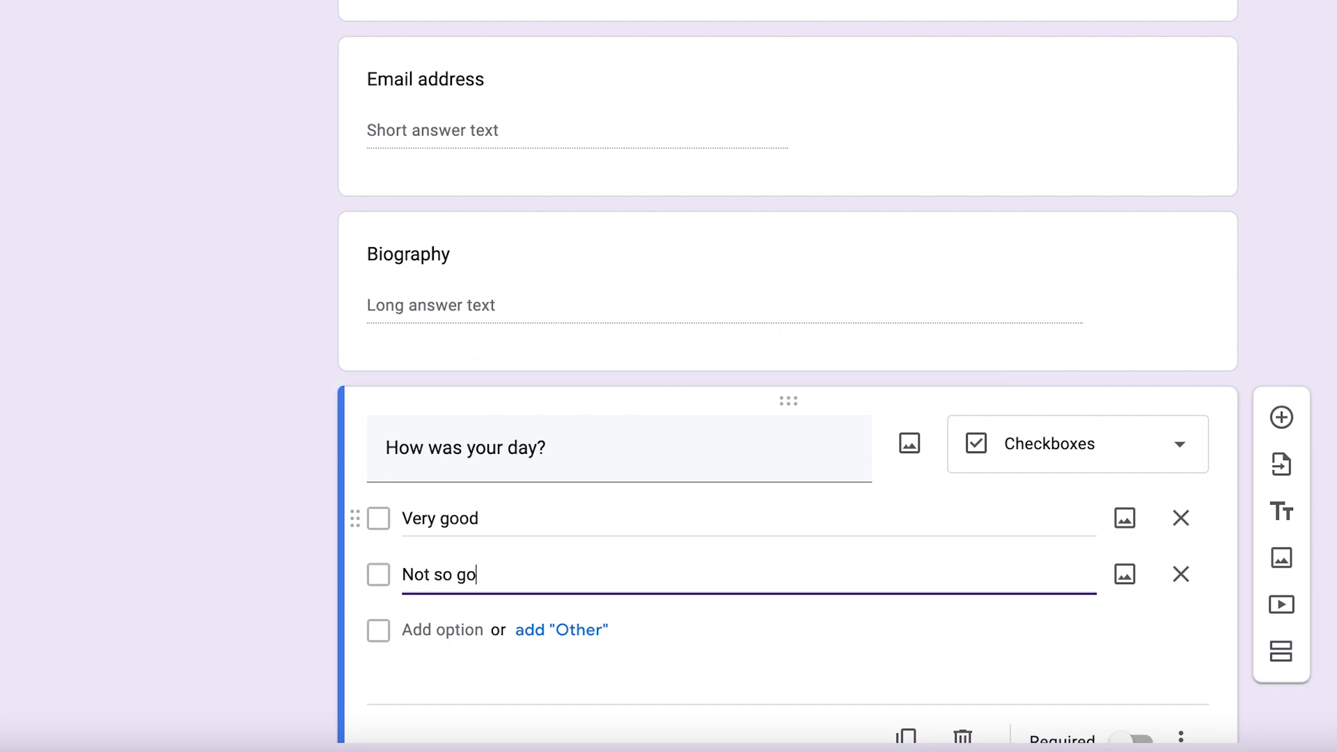
{"action": "key", "text": "Return"}
{"action": "type", "text": "bad"}
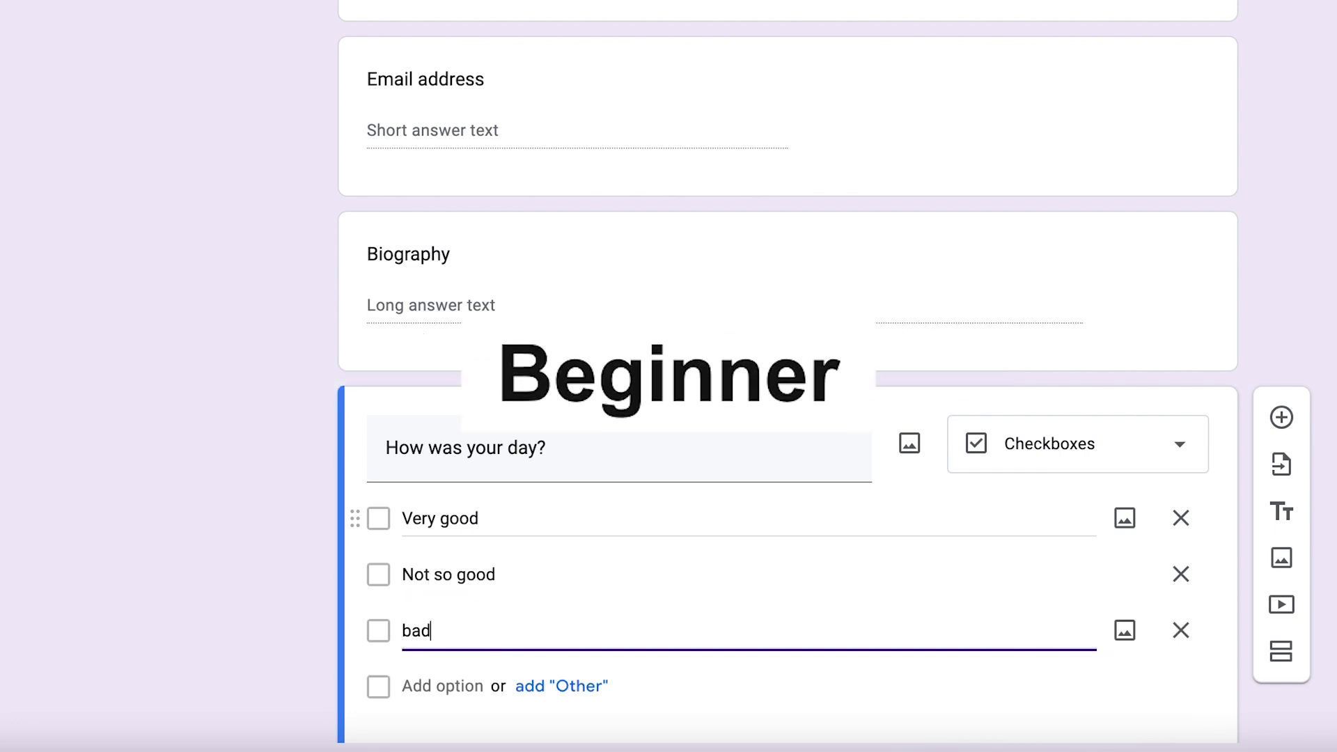
{"action": "left_click", "coordinate": [590, 690]}
{"action": "scroll", "coordinate": [696, 696], "scroll_direction": "down", "scroll_amount": 3}
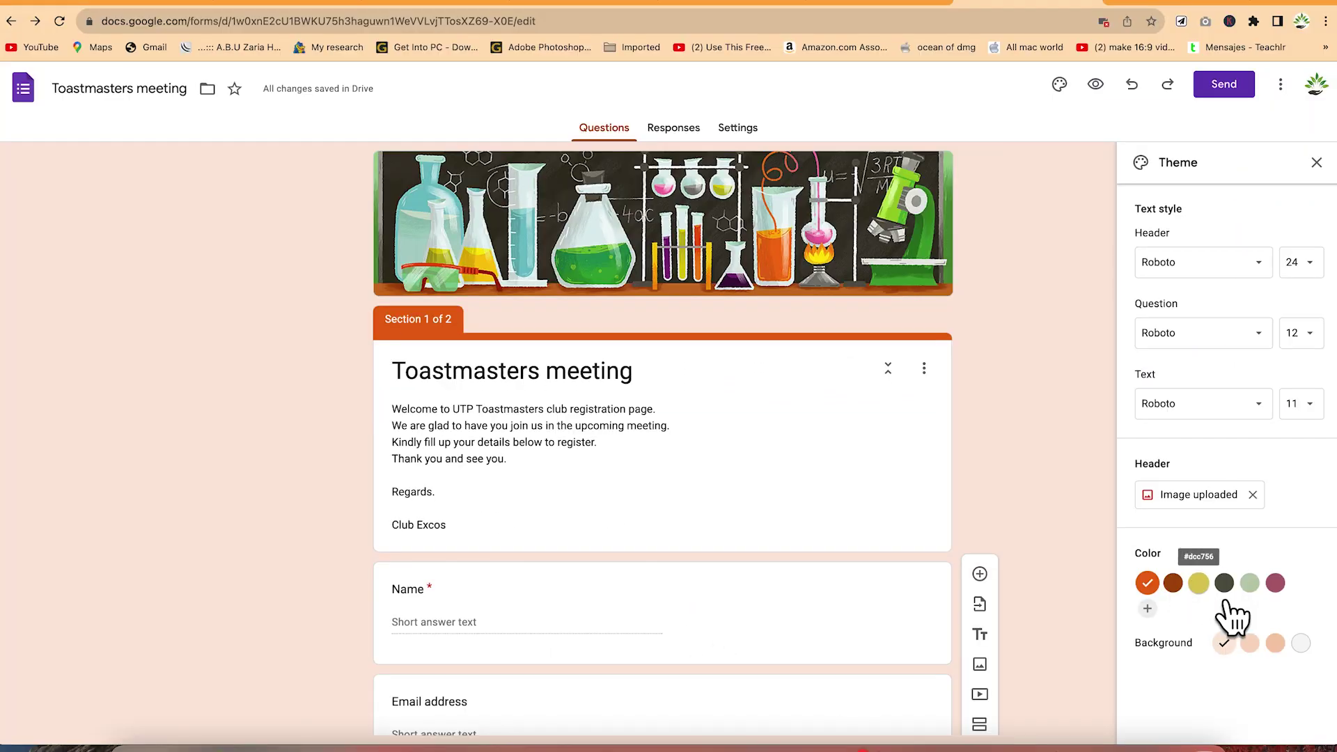
Try the yellow theme color #dcc756 on the Toastmasters meeting form, and switch it to pale green
{"action": "left_click", "coordinate": [1198, 583]}
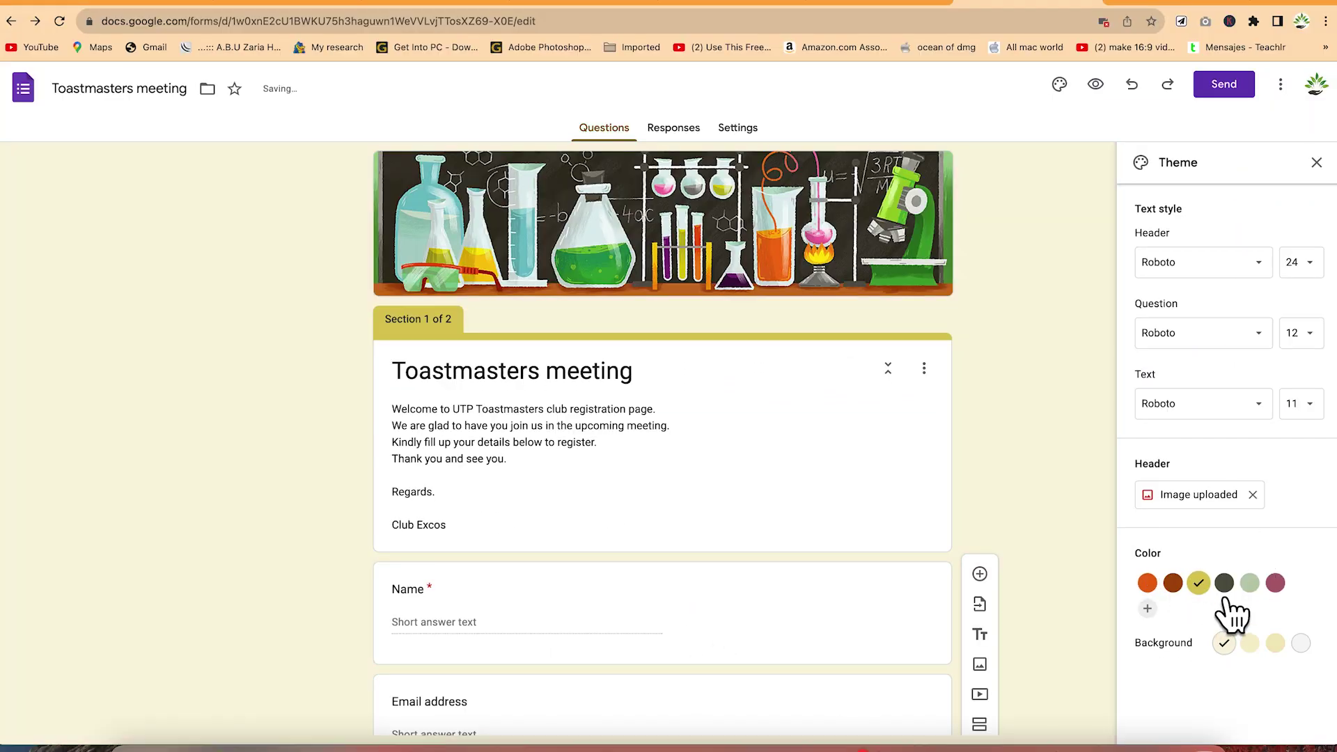
{"action": "left_click", "coordinate": [1251, 583]}
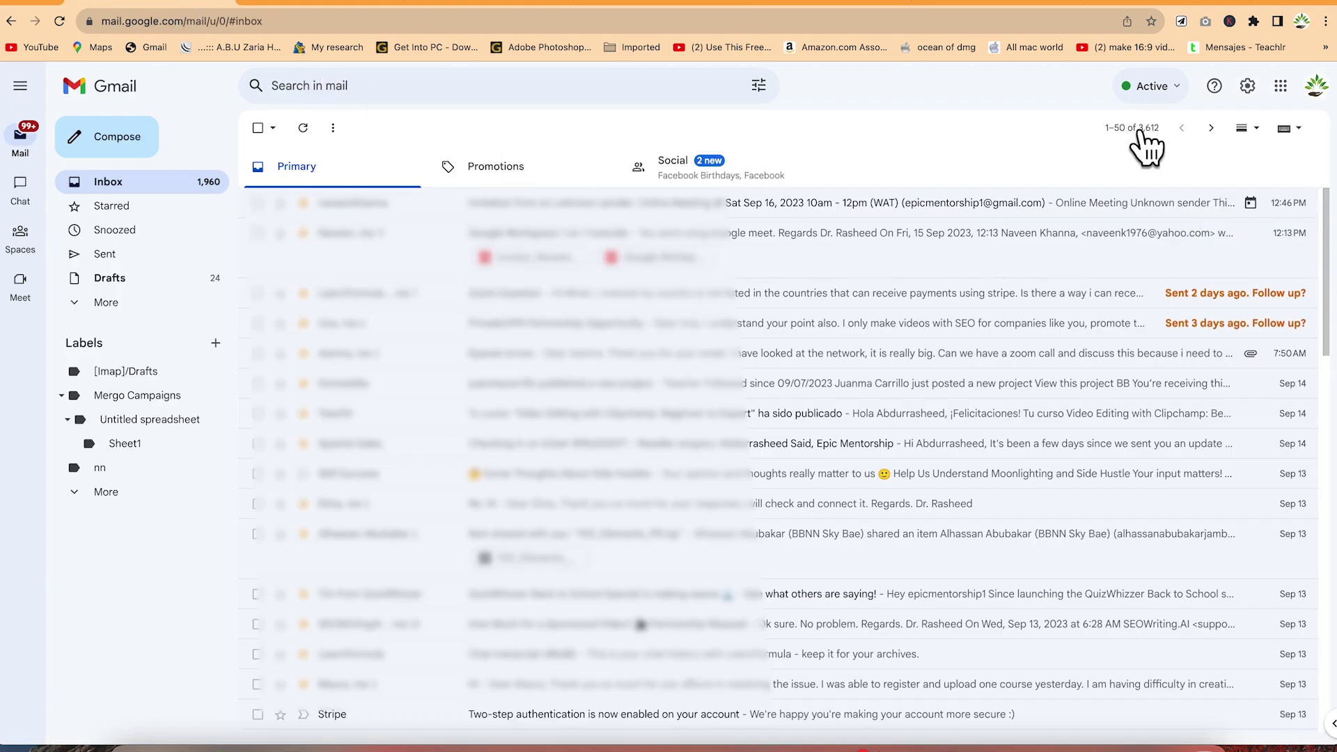
Browse the Google apps list from the Gmail inbox to locate Forms
{"action": "left_click", "coordinate": [1296, 101]}
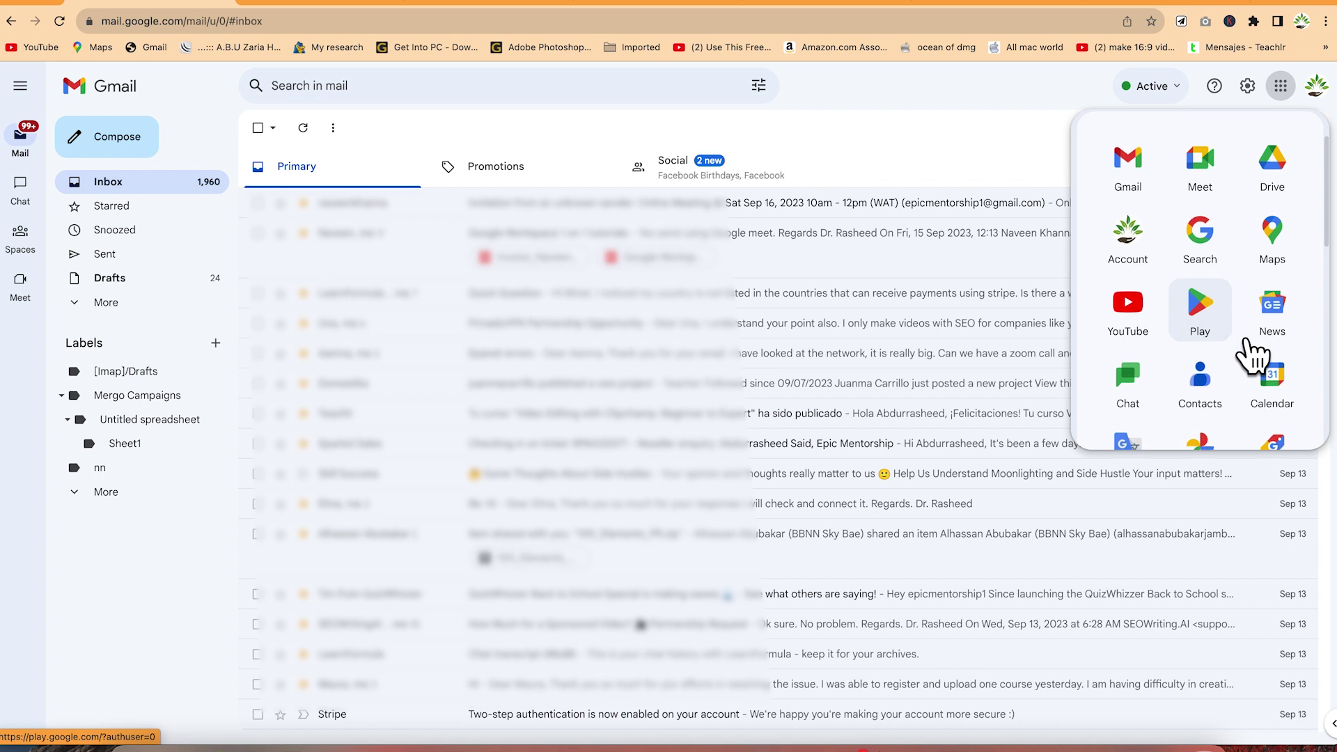
{"action": "scroll", "coordinate": [1236, 348], "scroll_direction": "down", "scroll_amount": 4}
{"action": "scroll", "coordinate": [1257, 373], "scroll_direction": "down", "scroll_amount": 1}
{"action": "scroll", "coordinate": [1246, 386], "scroll_direction": "down", "scroll_amount": 2}
{"action": "scroll", "coordinate": [1246, 387], "scroll_direction": "down", "scroll_amount": 4}
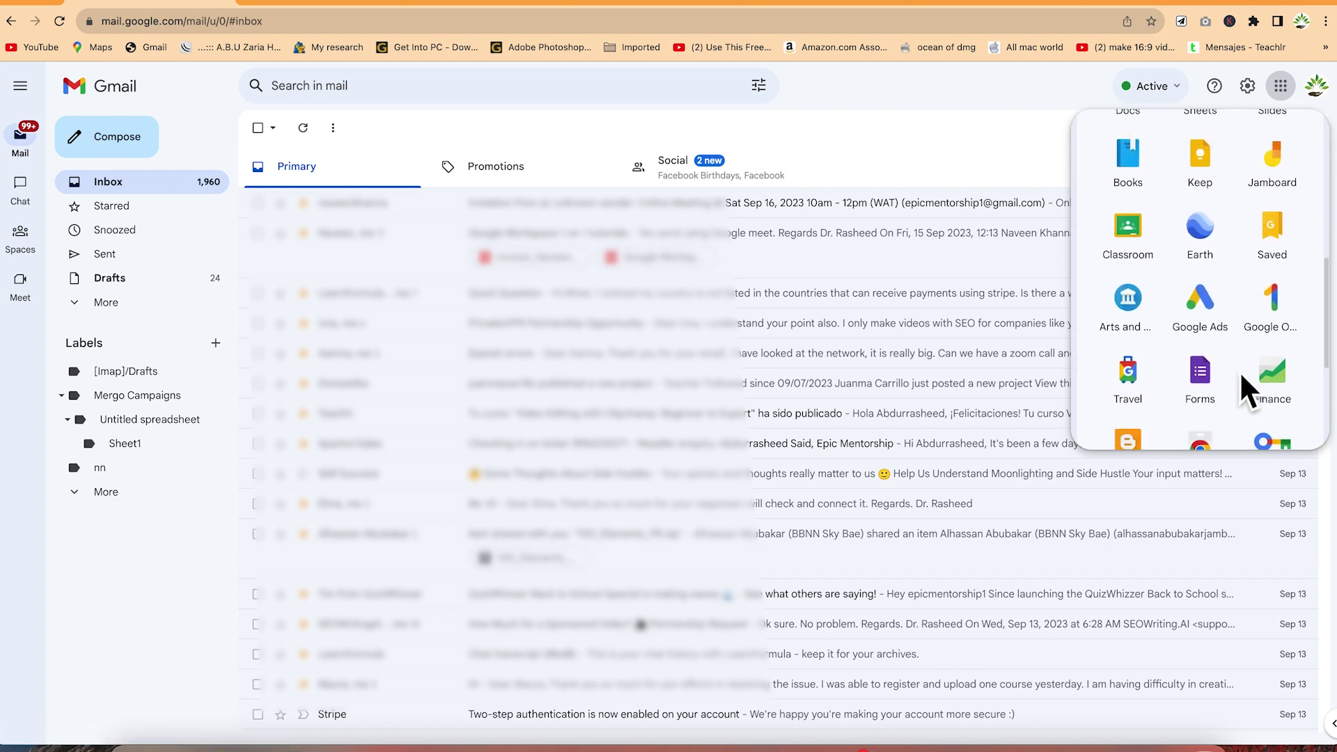
{"action": "left_click_drag", "start_coordinate": [1232, 296], "coordinate": [1212, 188]}
{"action": "scroll", "coordinate": [1287, 369], "scroll_direction": "up", "scroll_amount": 5}
{"action": "left_click_drag", "start_coordinate": [1215, 557], "coordinate": [1193, 296]}
Open Google Forms at forms.google.com in the browser
{"action": "left_click", "coordinate": [1194, 7]}
{"action": "type", "text": "forms."}
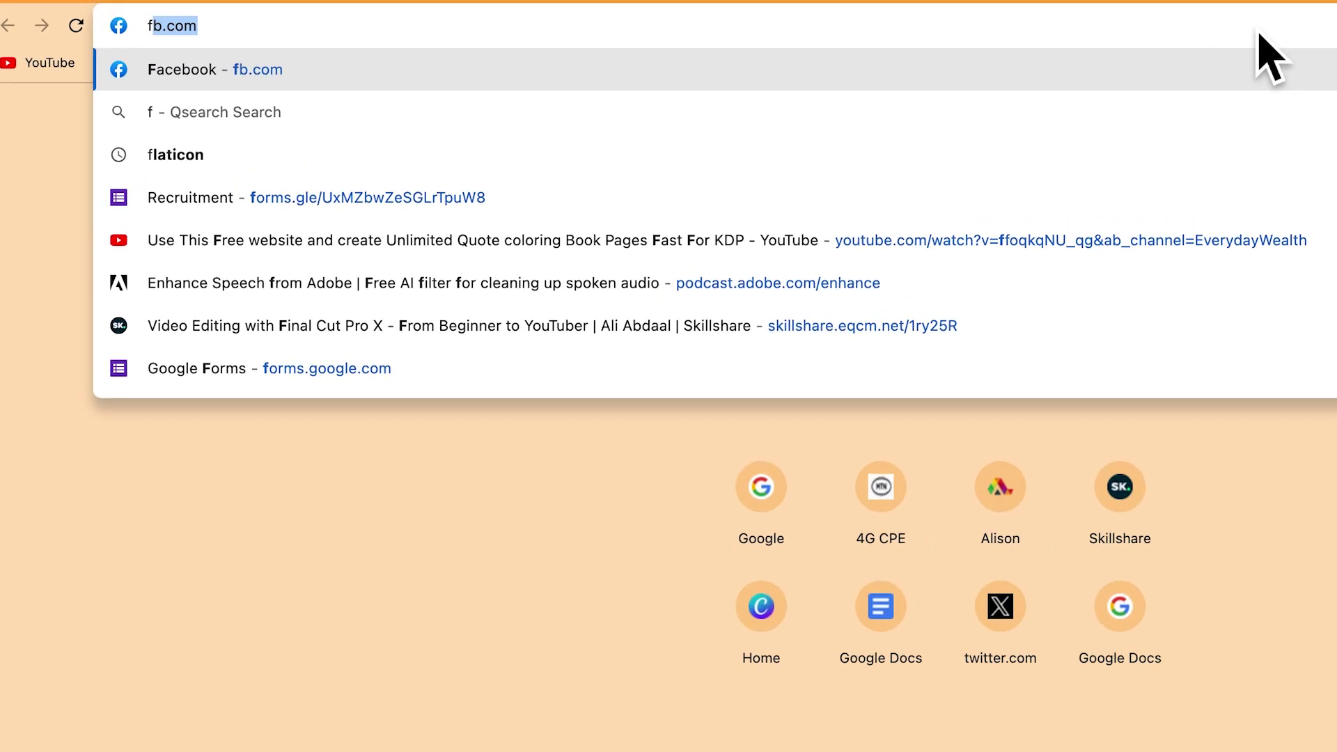
{"action": "type", "text": "google.co"}
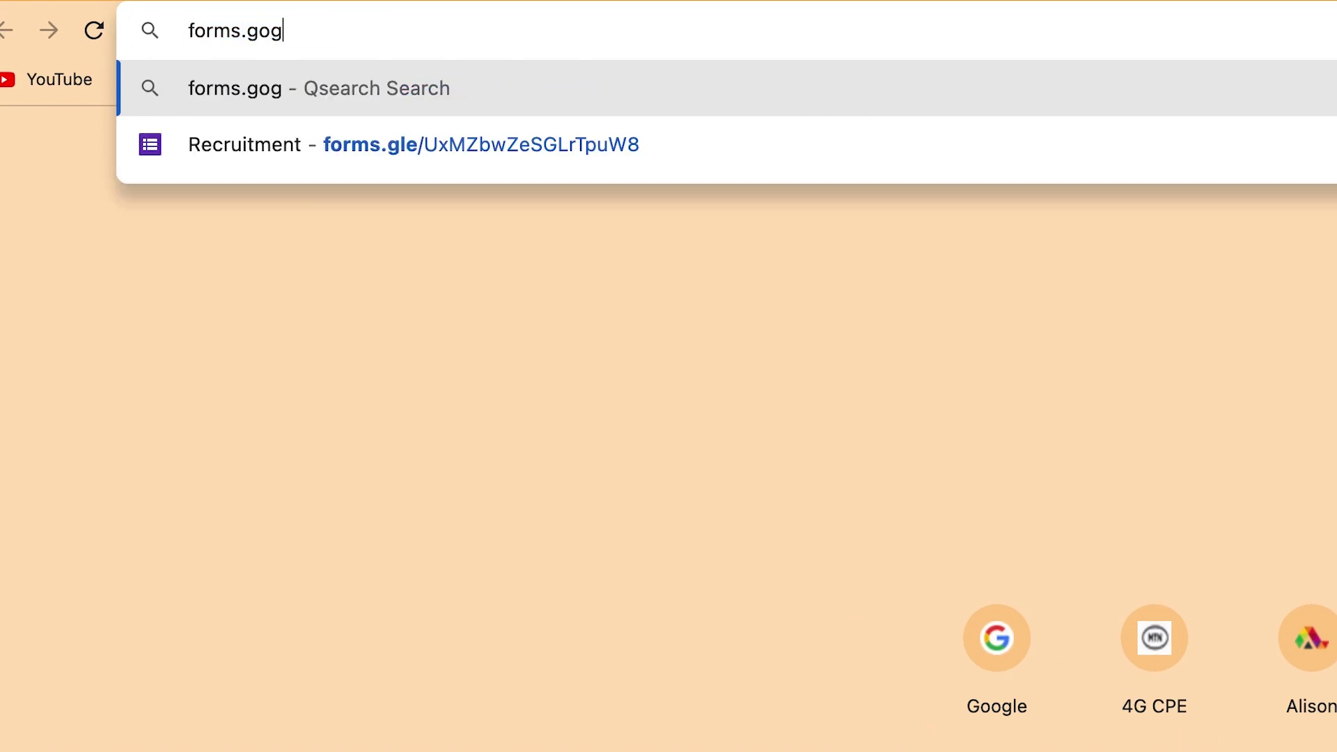
{"action": "key", "text": "BackSpace"}
{"action": "key", "text": "BackSpace"}
{"action": "type", "text": "ogle.com"}
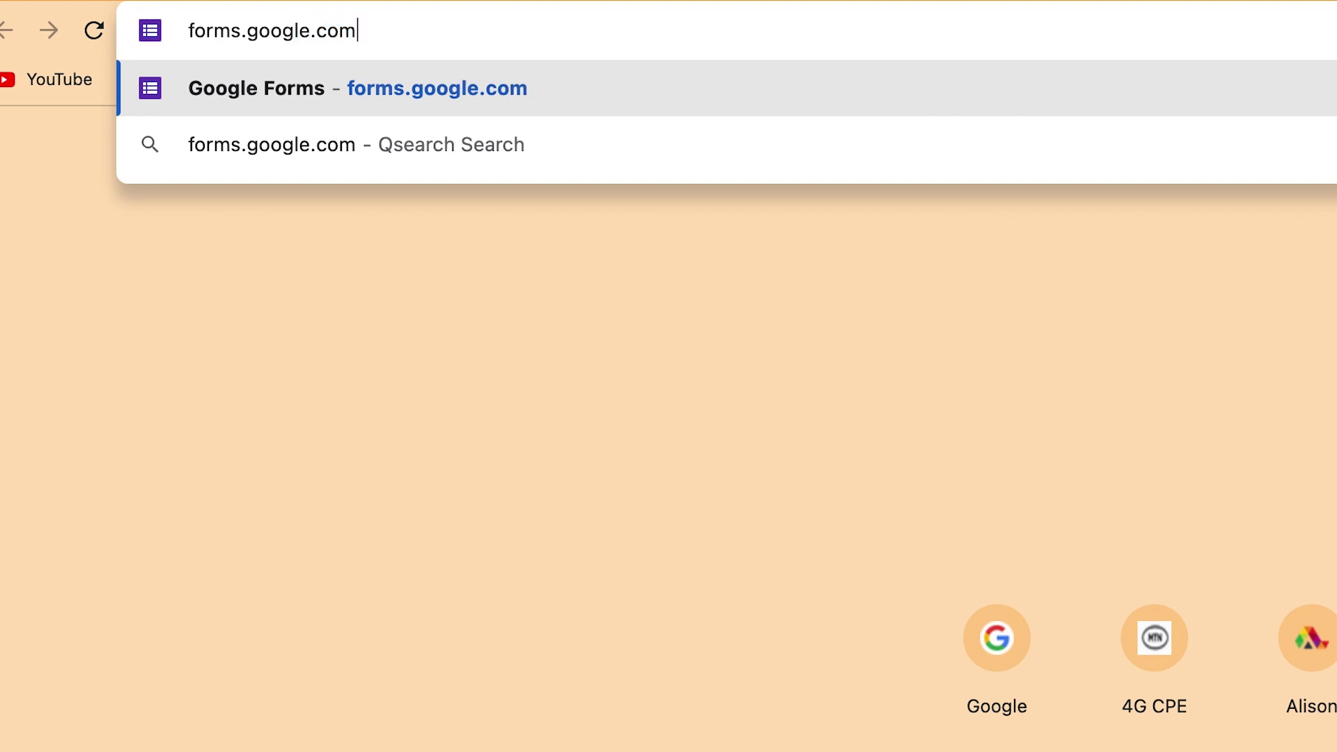
{"action": "key", "text": "Return"}
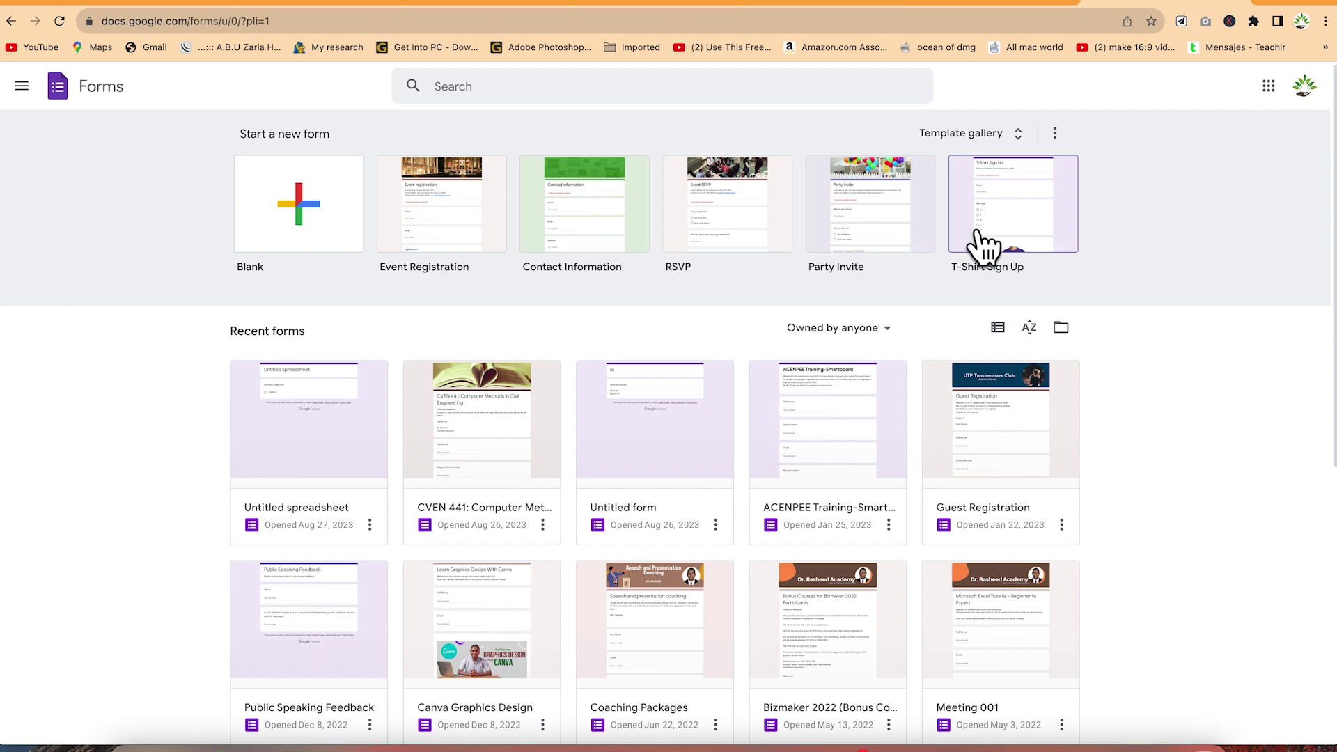
Create a form from the Assessment template in the template gallery's Education group and decline the quizzes tour
{"action": "left_click", "coordinate": [988, 132]}
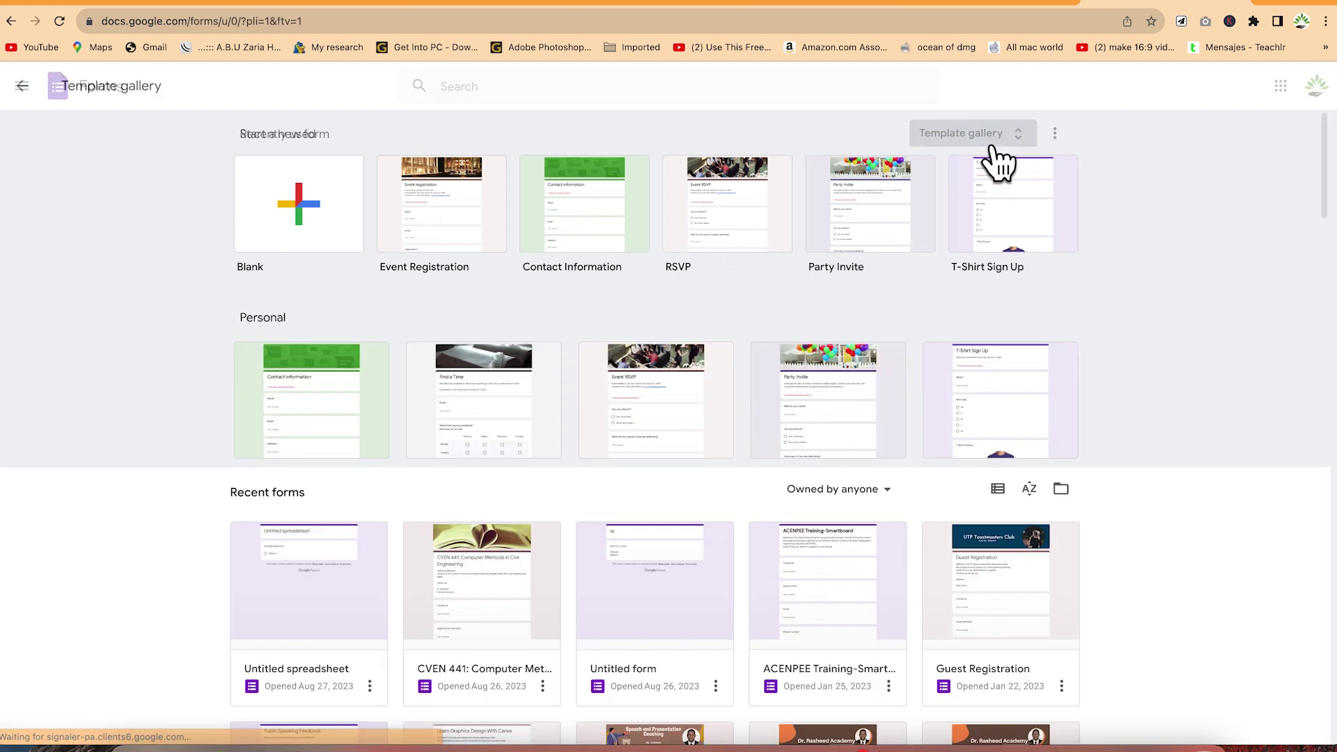
{"action": "scroll", "coordinate": [579, 418], "scroll_direction": "down", "scroll_amount": 1}
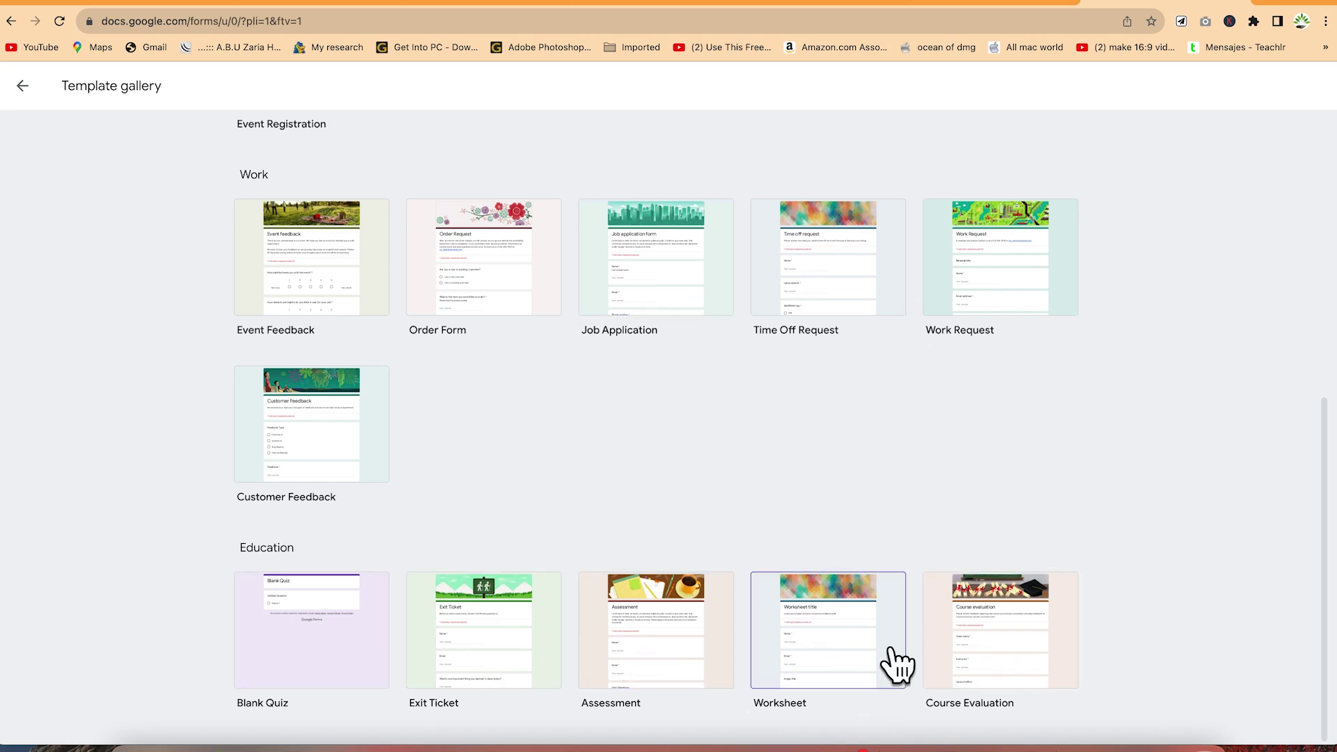
{"action": "left_click", "coordinate": [696, 660]}
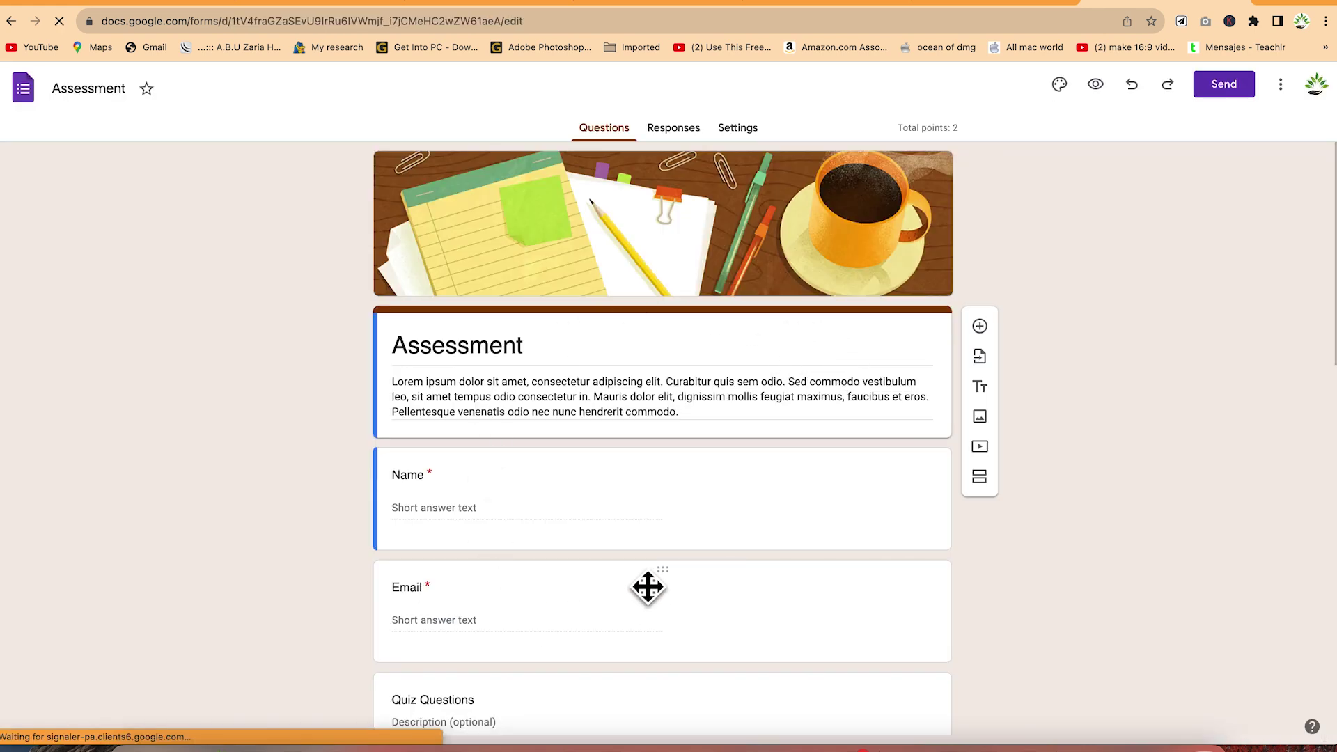
{"action": "triple_click", "coordinate": [452, 416]}
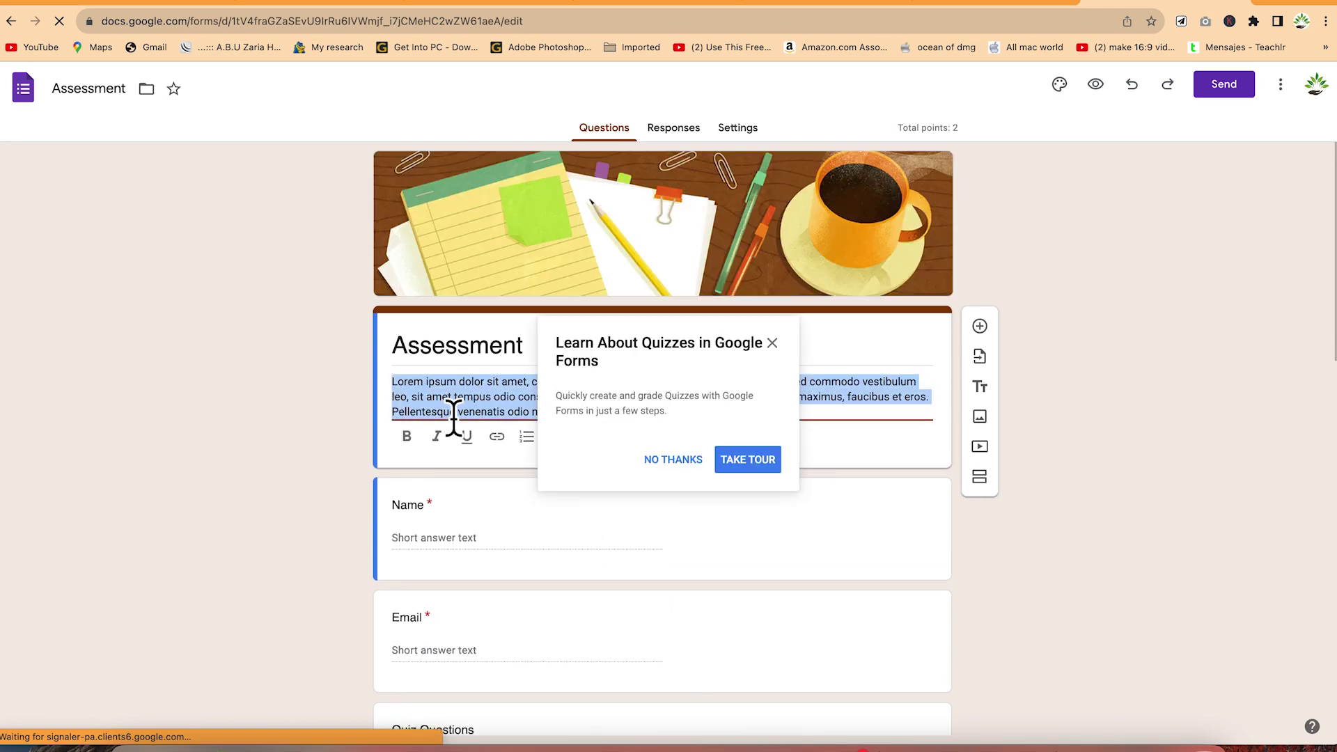
{"action": "left_click", "coordinate": [689, 459]}
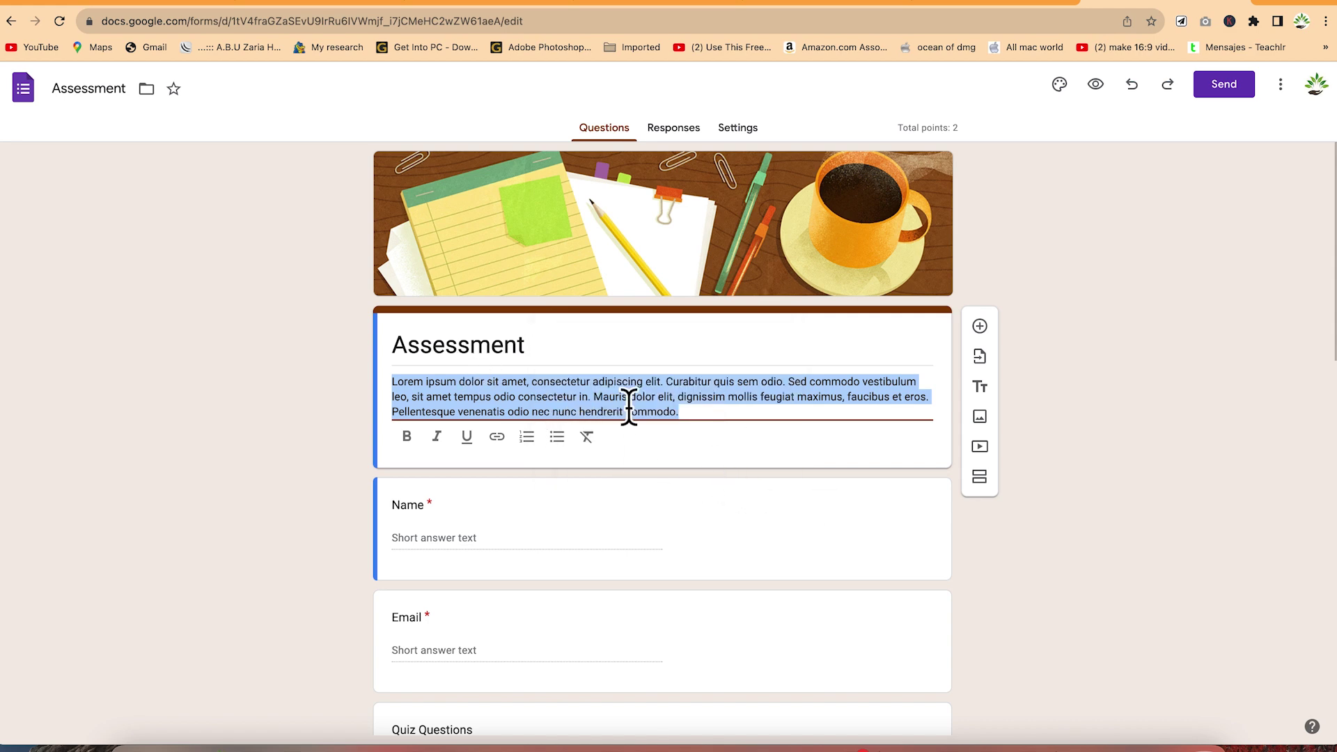
Examine the Assessment template's description, Name and Email fields, and its quiz questions through to the end of the form
{"action": "left_click", "coordinate": [495, 538]}
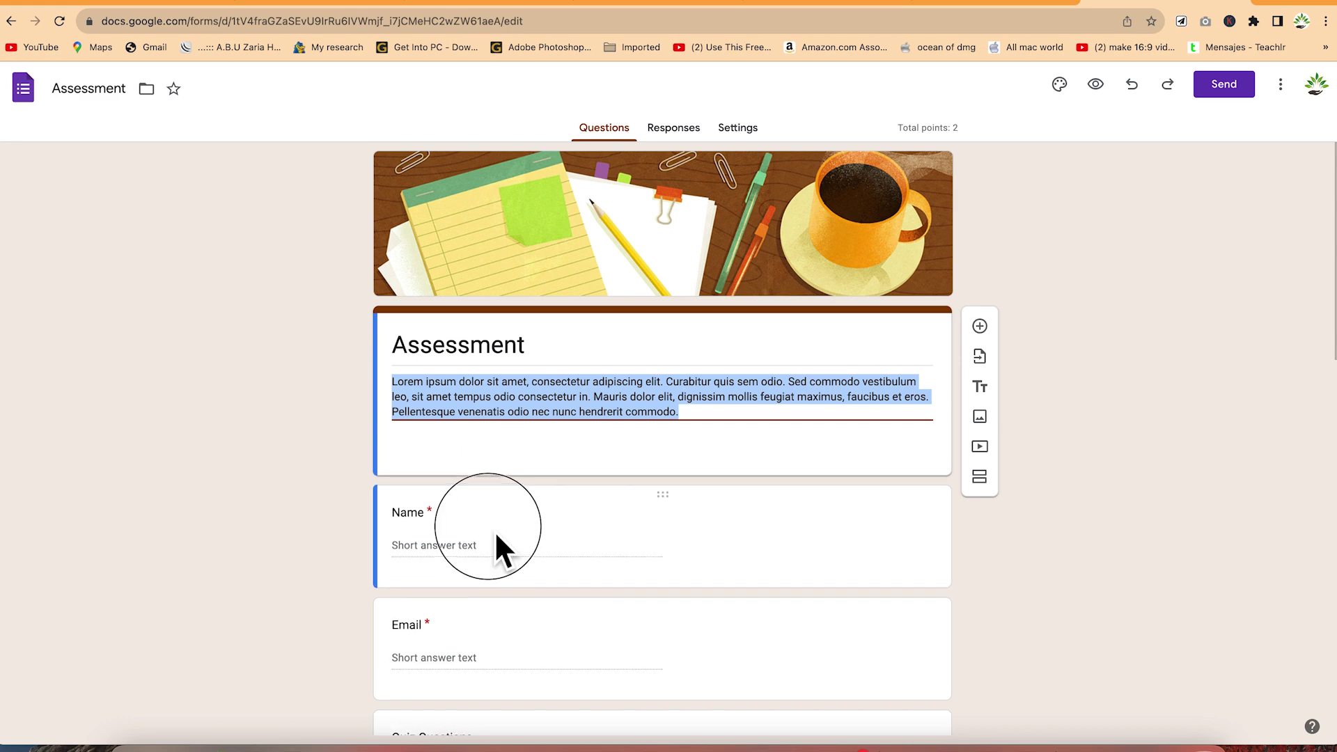
{"action": "left_click", "coordinate": [523, 495]}
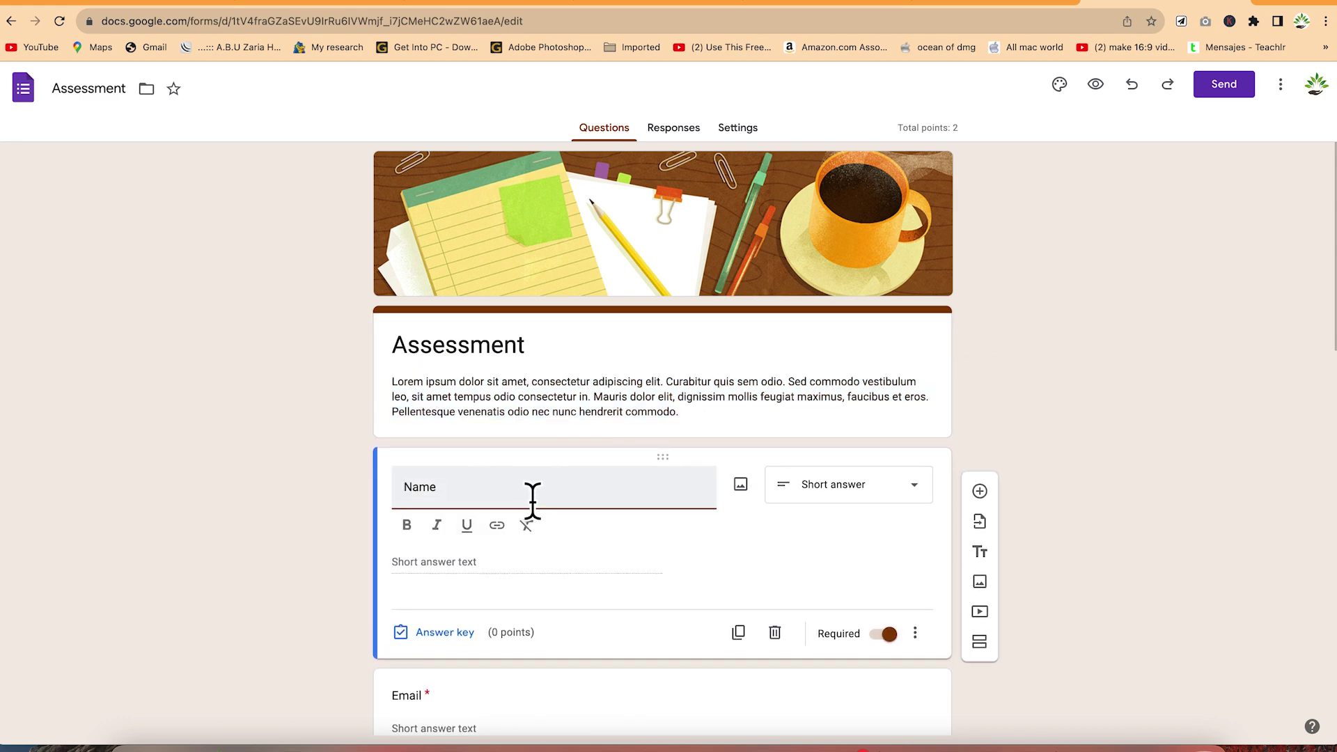
{"action": "left_click", "coordinate": [1124, 461]}
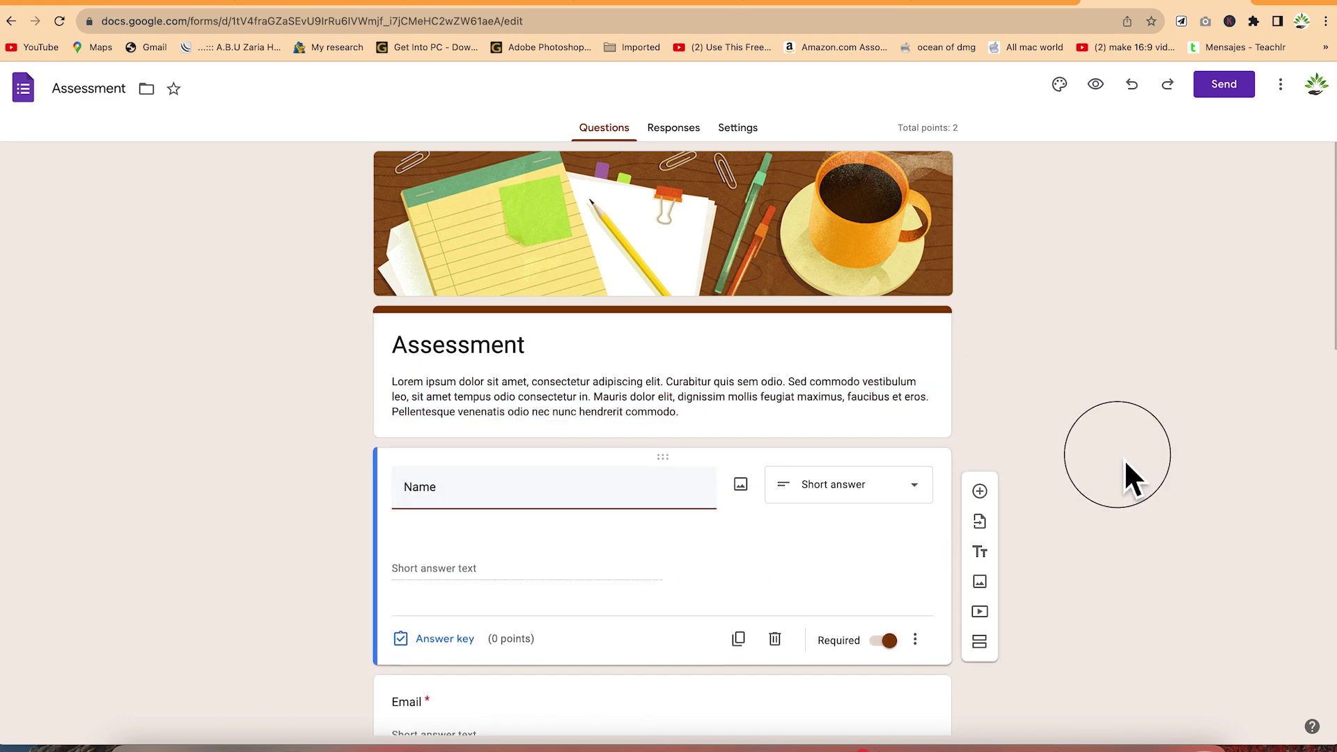
{"action": "scroll", "coordinate": [495, 668], "scroll_direction": "down", "scroll_amount": 1}
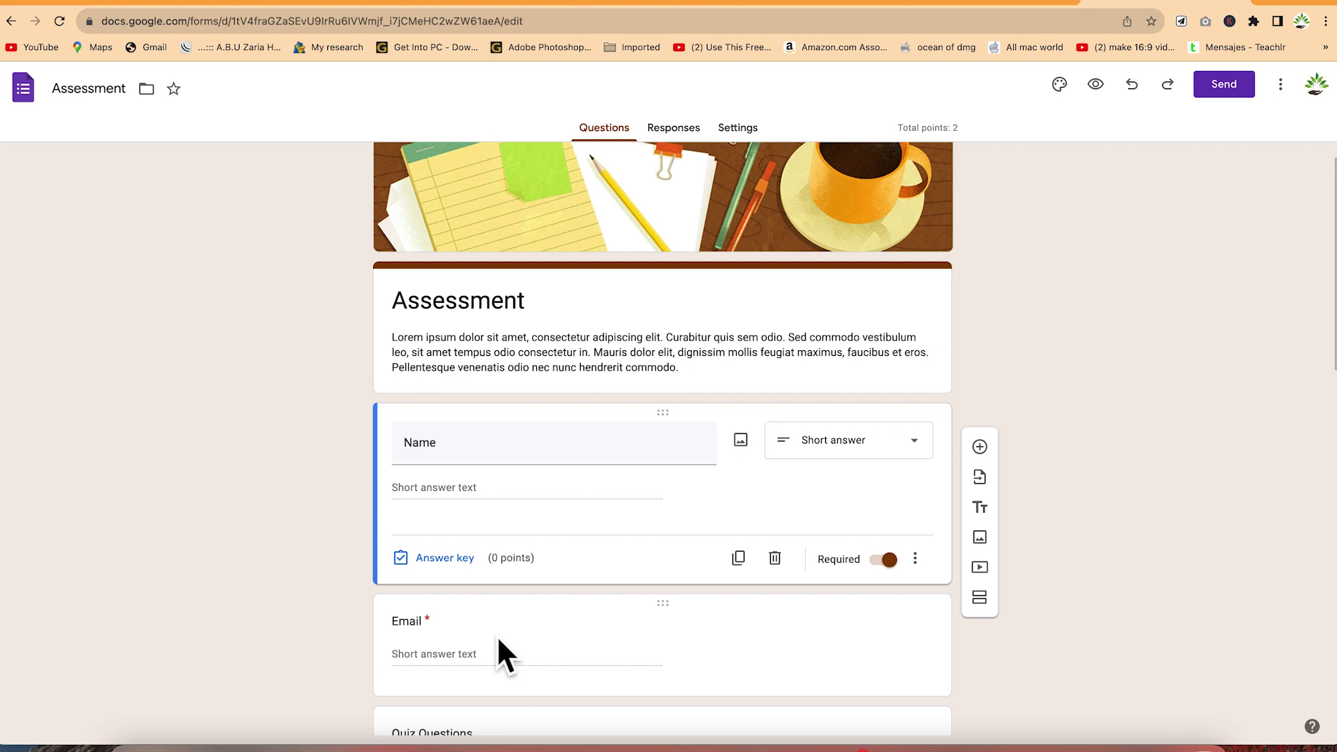
{"action": "scroll", "coordinate": [500, 638], "scroll_direction": "down", "scroll_amount": 5}
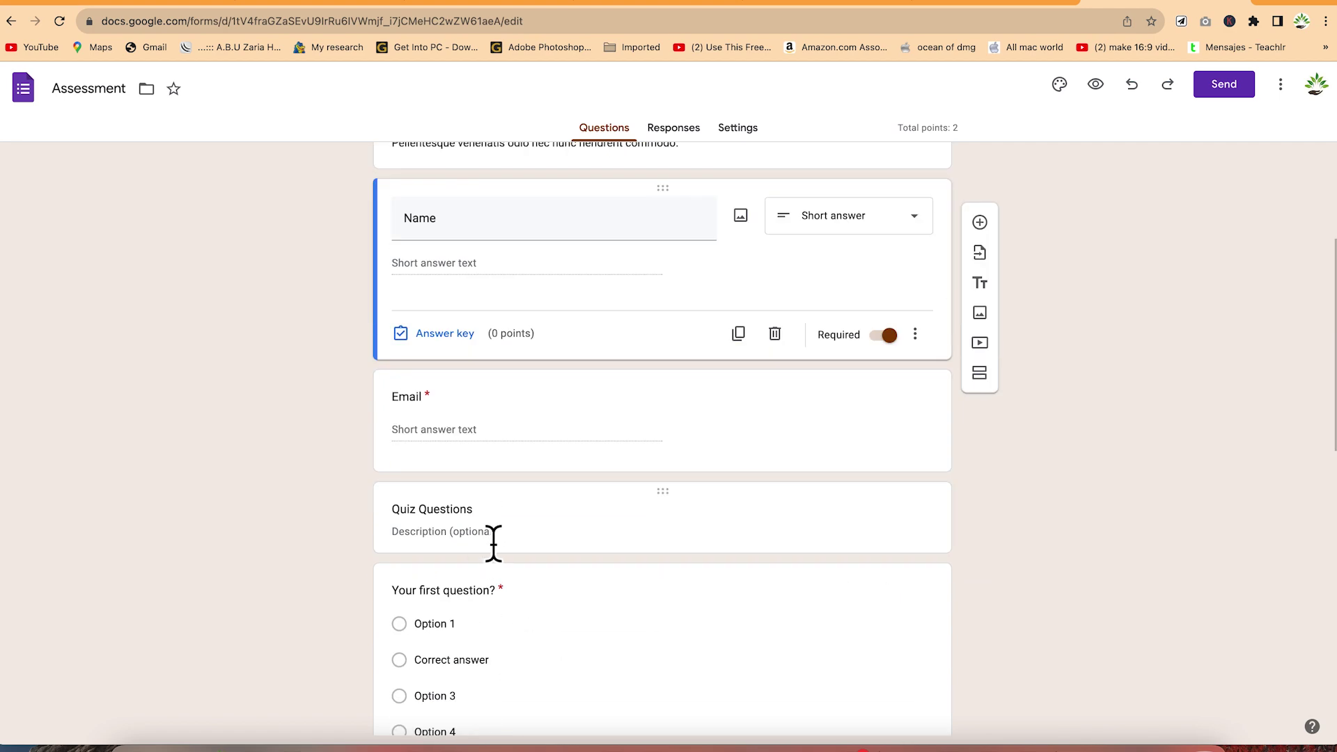
{"action": "scroll", "coordinate": [487, 612], "scroll_direction": "down", "scroll_amount": 1}
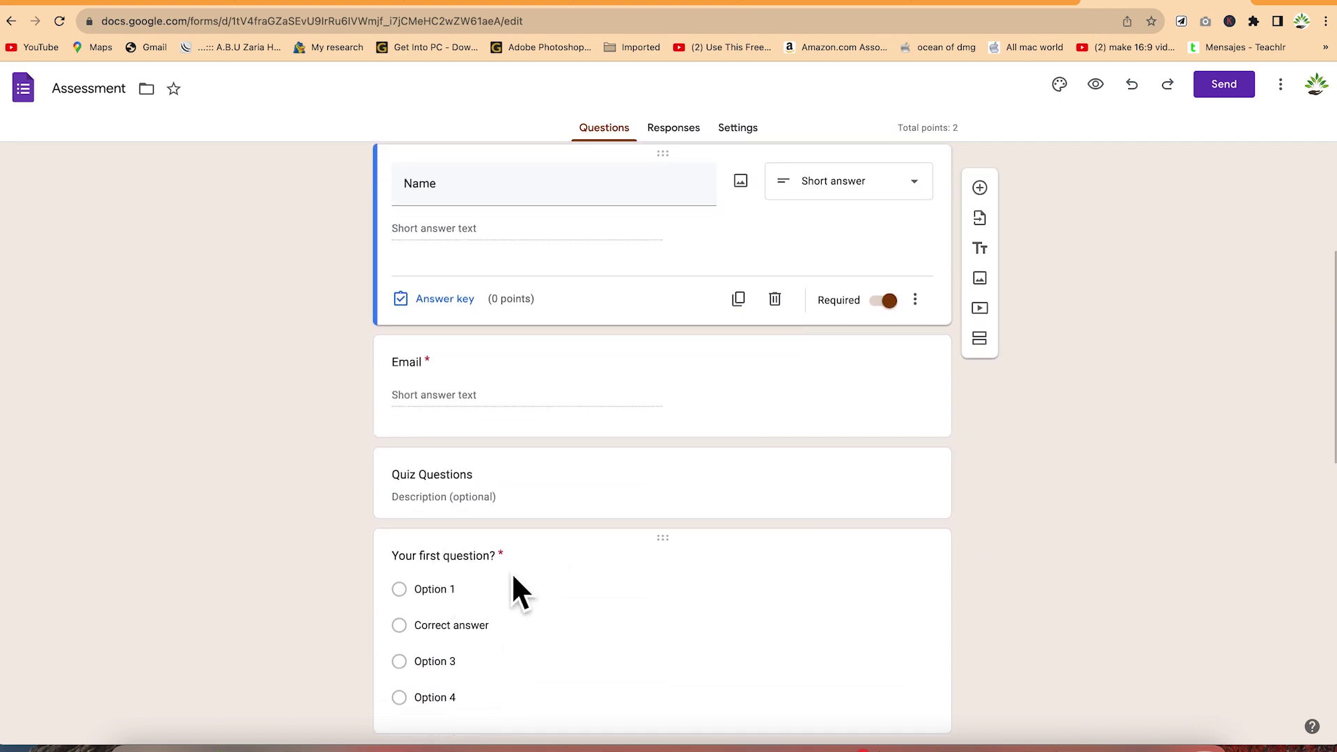
{"action": "scroll", "coordinate": [458, 618], "scroll_direction": "down", "scroll_amount": 5}
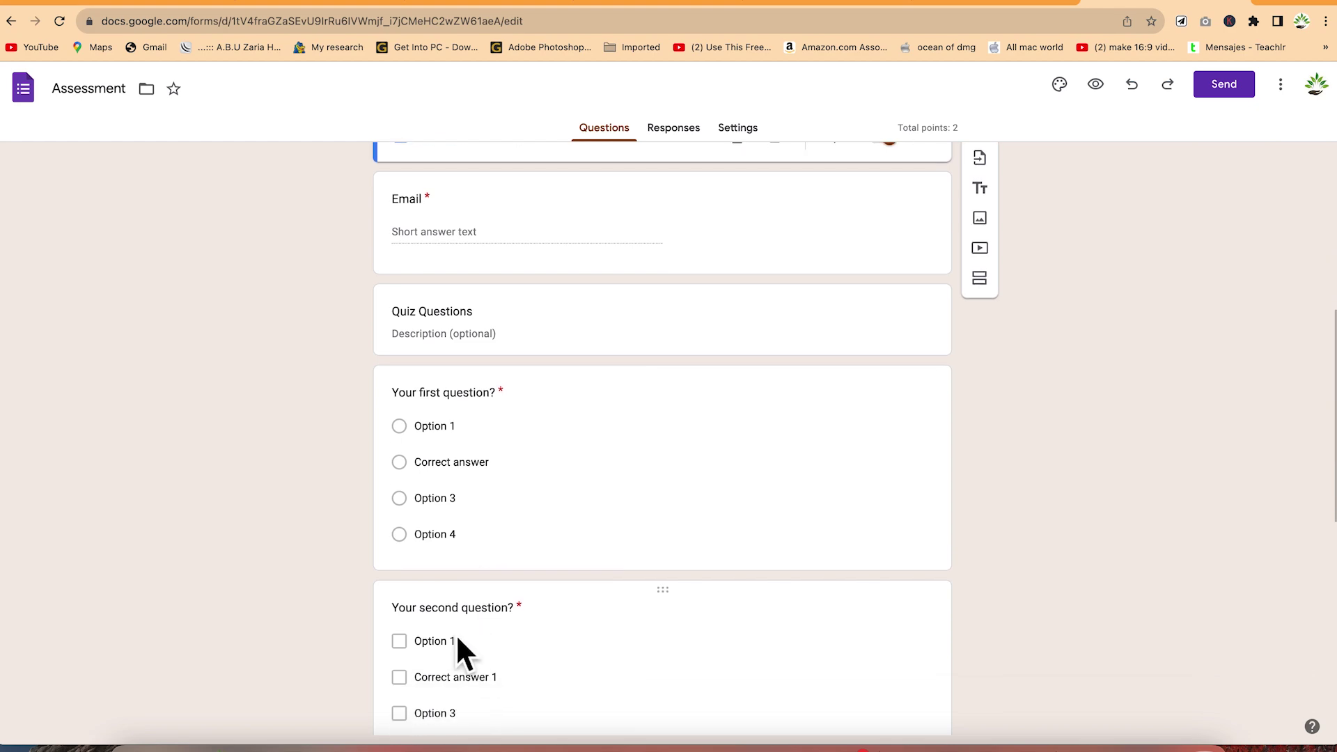
{"action": "scroll", "coordinate": [557, 640], "scroll_direction": "down", "scroll_amount": 12}
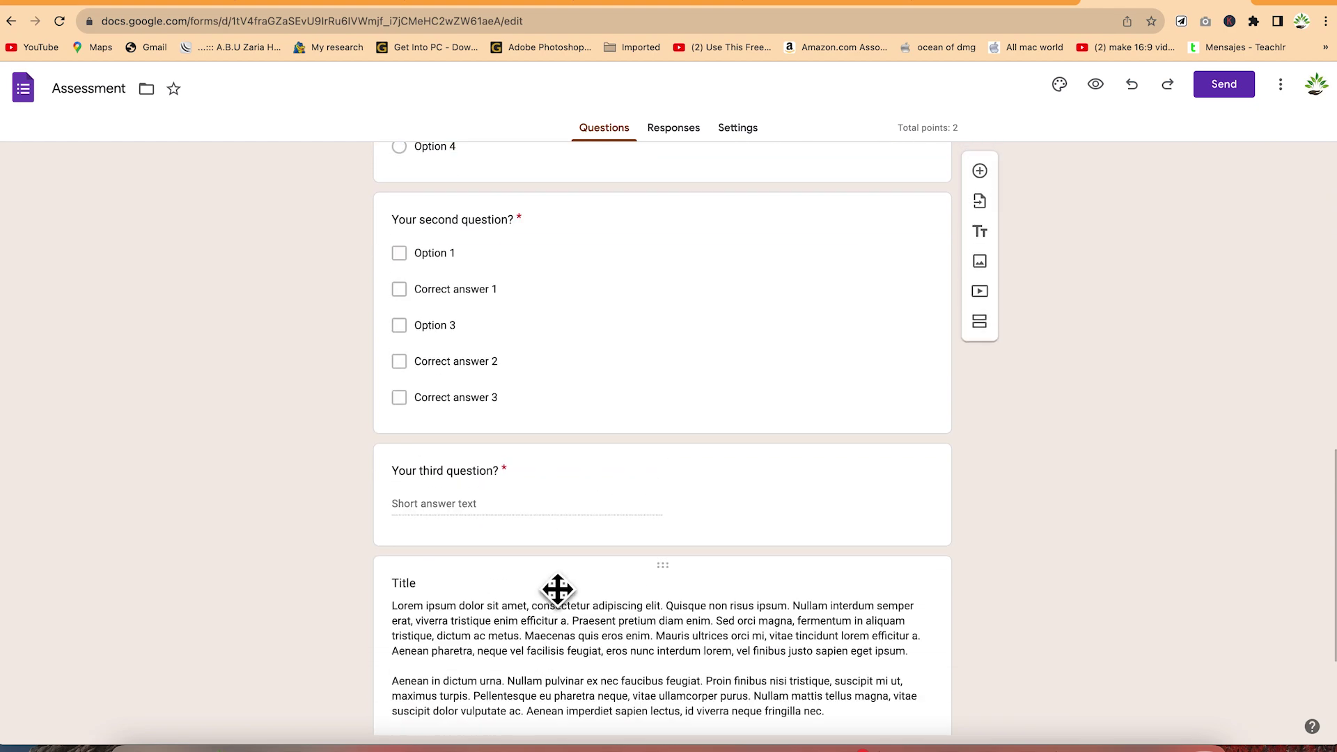
{"action": "scroll", "coordinate": [540, 585], "scroll_direction": "down", "scroll_amount": 5}
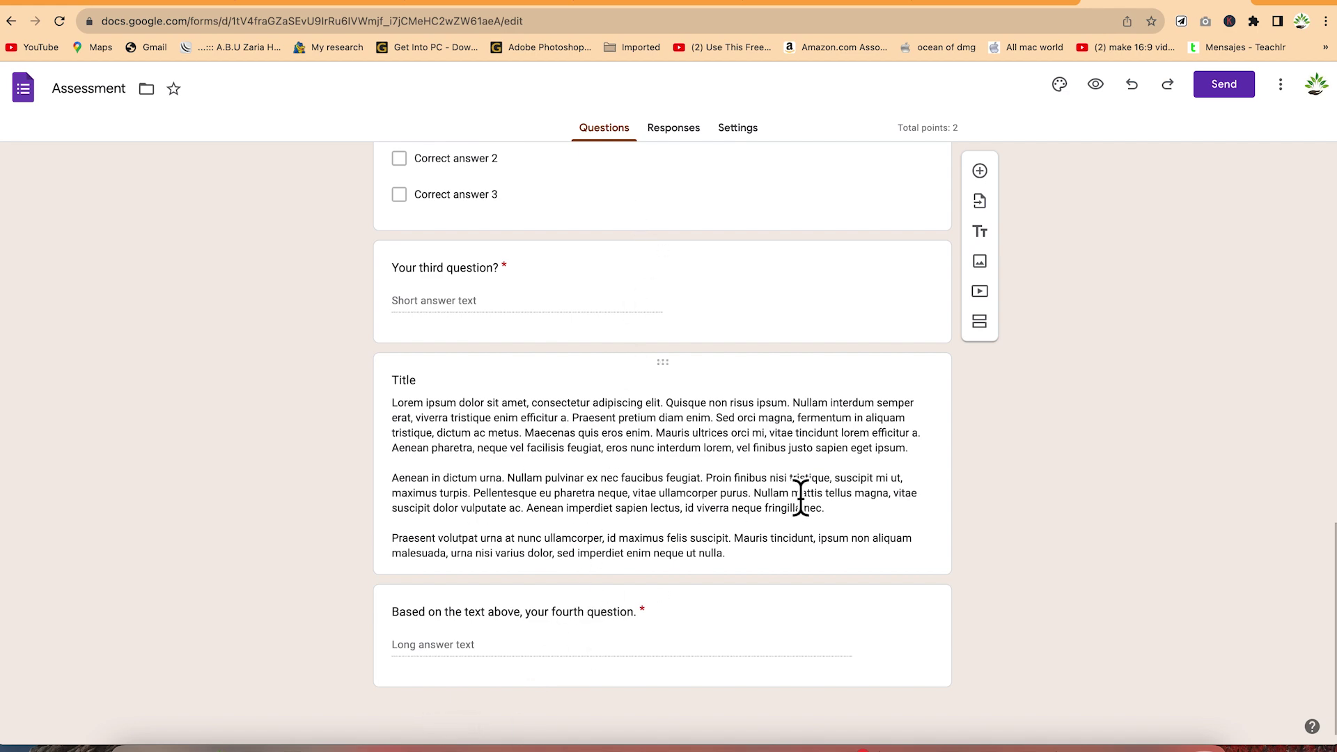
{"action": "scroll", "coordinate": [797, 500], "scroll_direction": "up", "scroll_amount": 20}
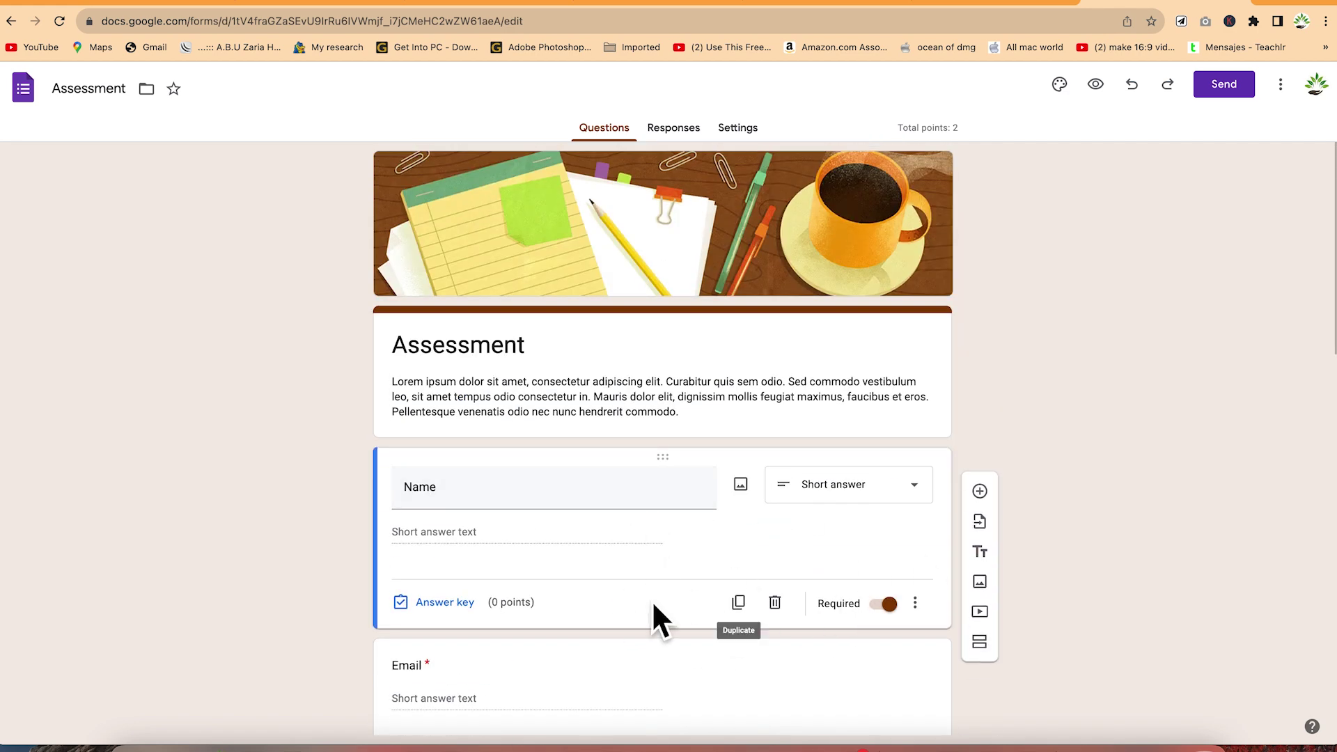
{"action": "scroll", "coordinate": [658, 604], "scroll_direction": "down", "scroll_amount": 2}
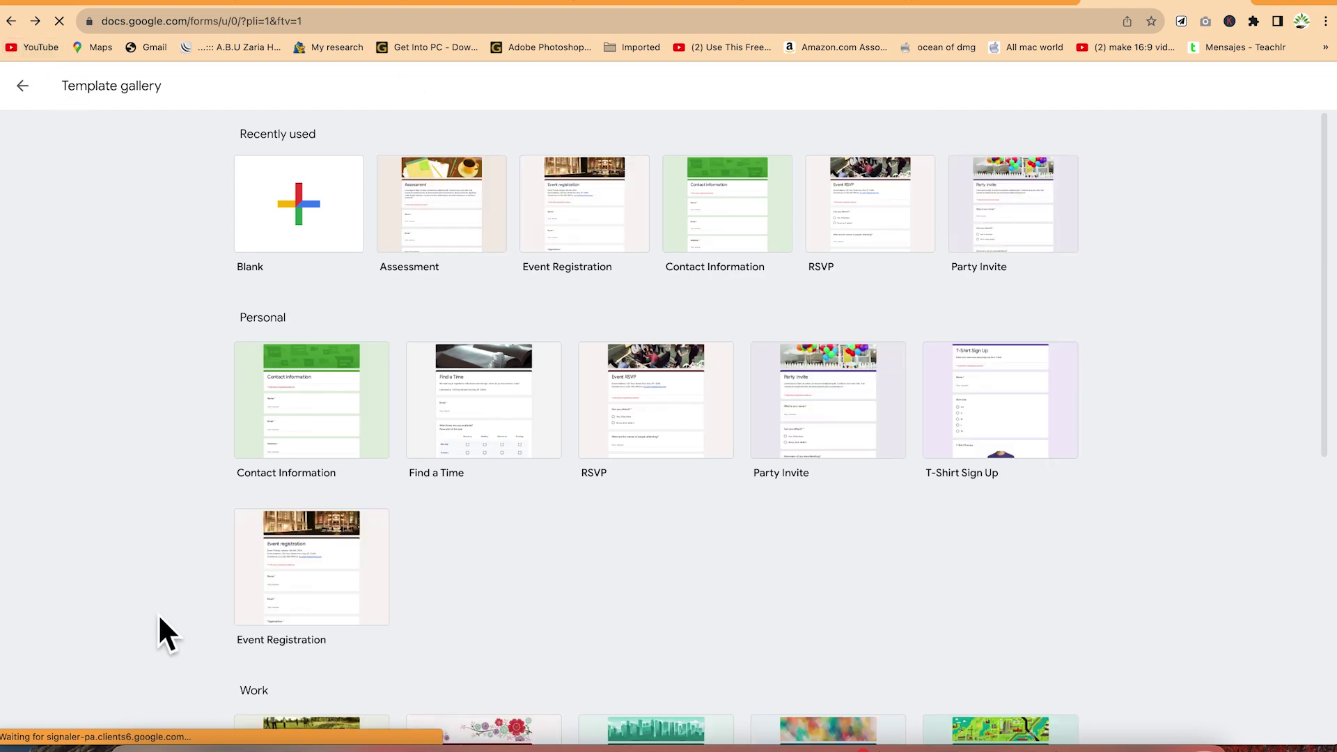
Create a blank form and give both the file and the form heading the title "Toastmasters meeting"
{"action": "left_click", "coordinate": [296, 202]}
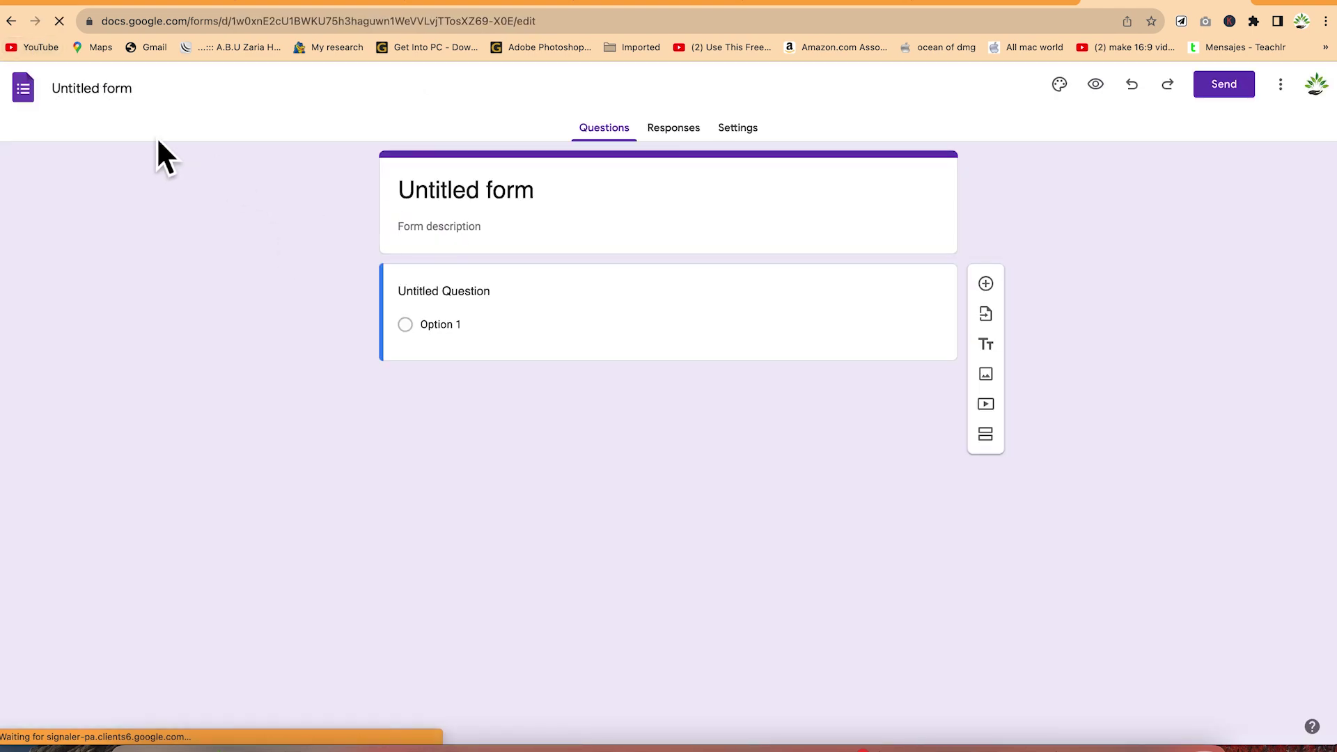
{"action": "left_click", "coordinate": [118, 100]}
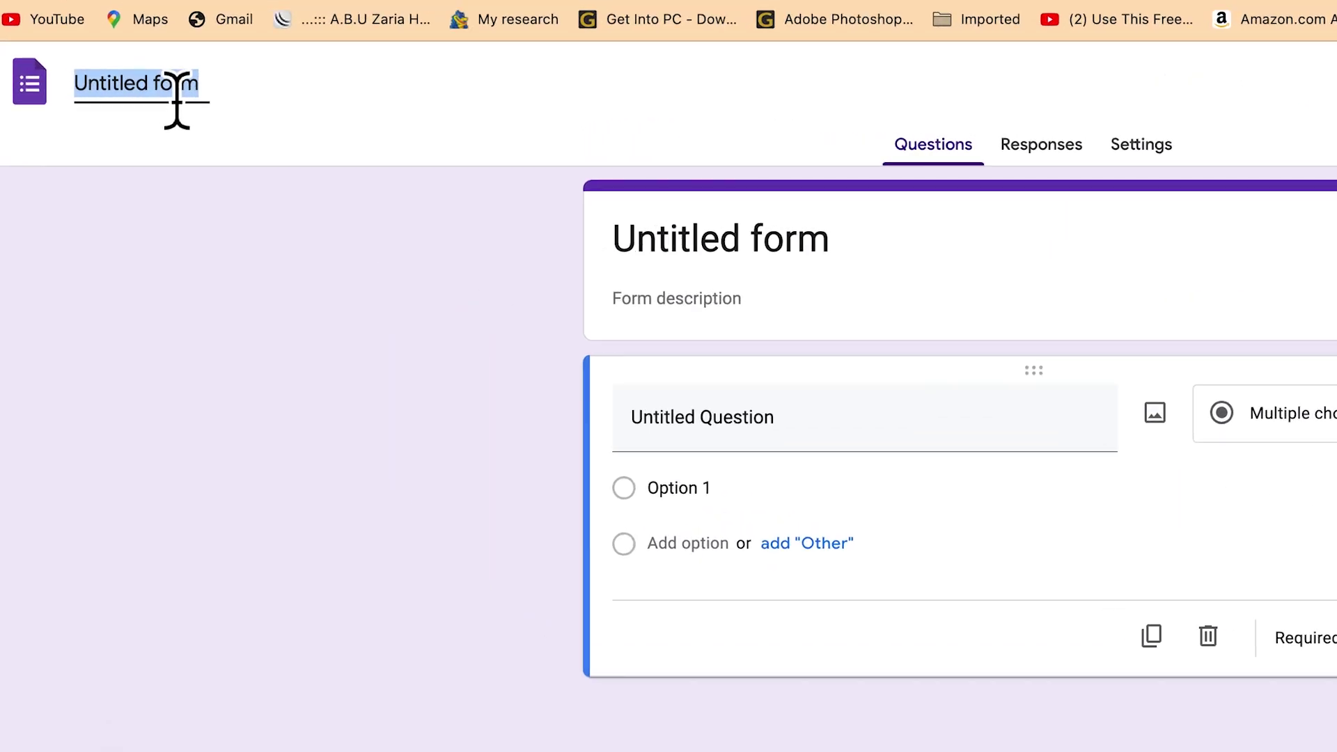
{"action": "type", "text": "Toastmasters meeting"}
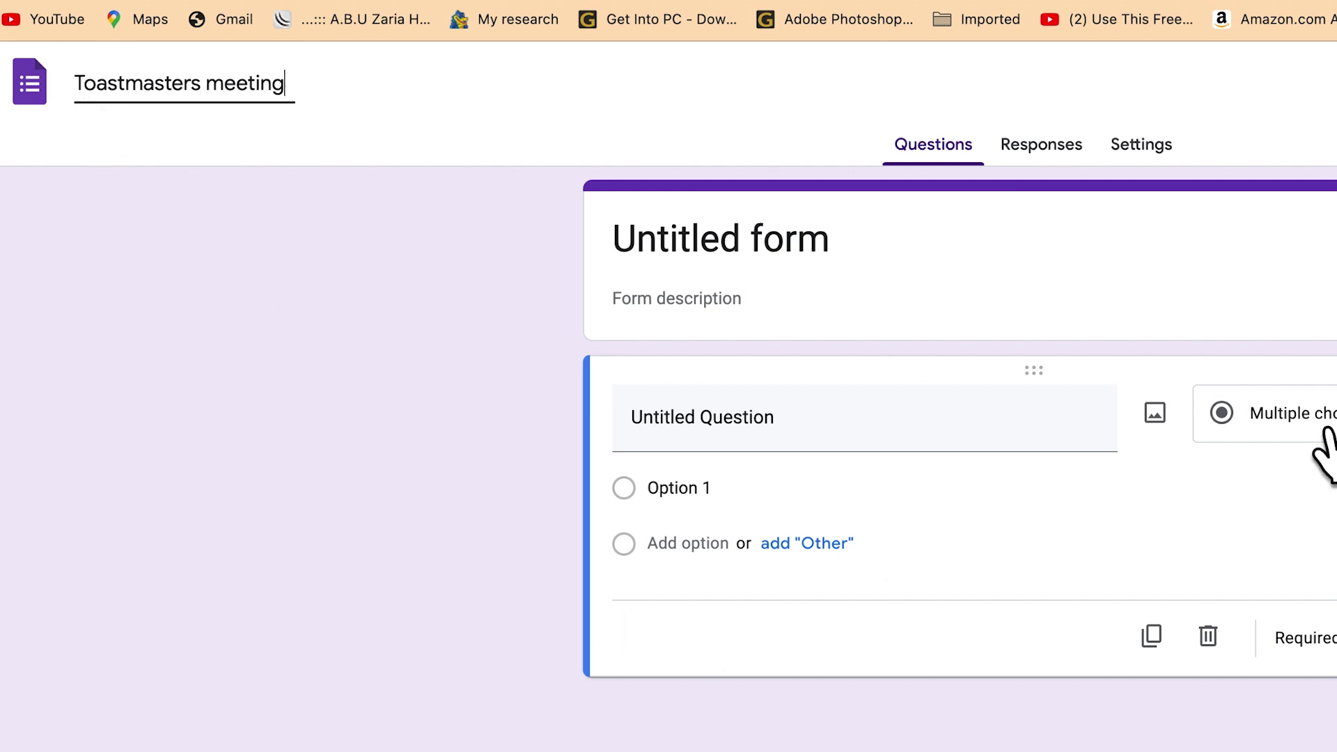
{"action": "left_click", "coordinate": [769, 257]}
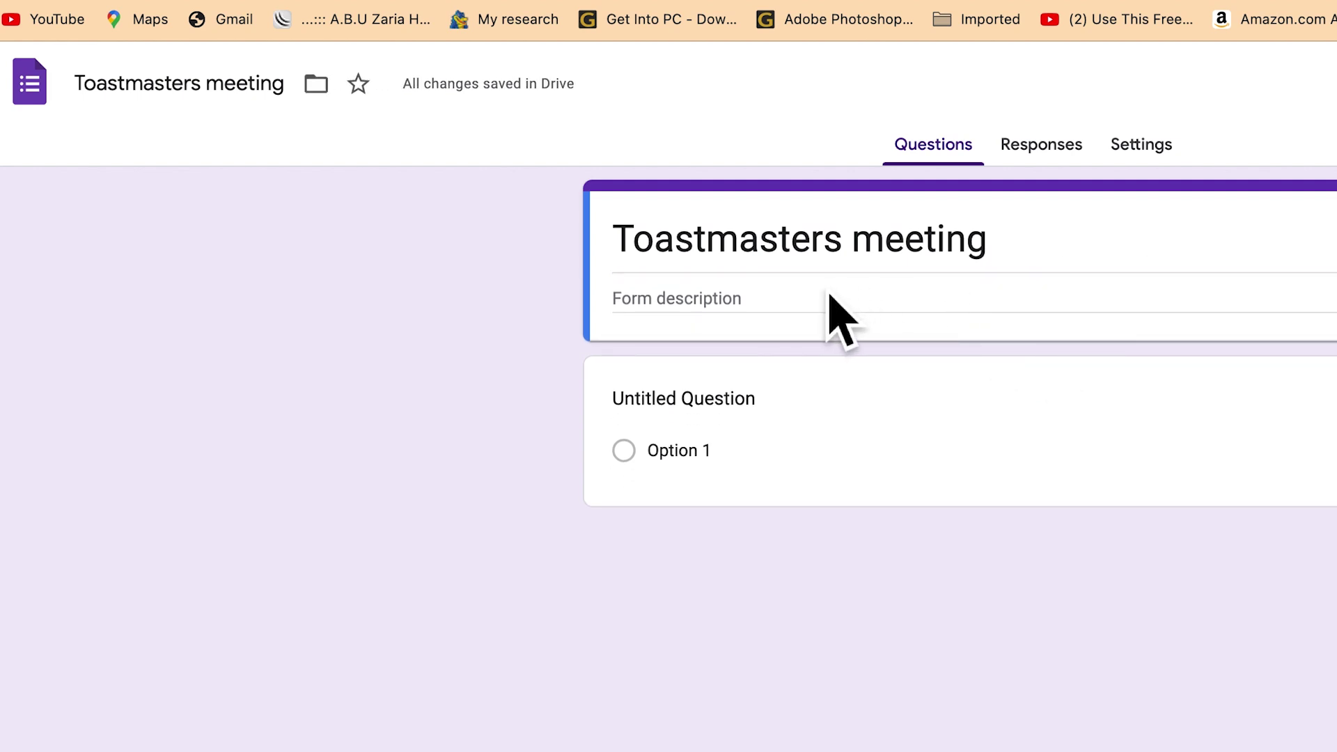
Write a form description welcoming people to the UTP Toastmasters club registration page, asking them to fill up their details, signed "Regards. Club Excos"
{"action": "left_click", "coordinate": [827, 301]}
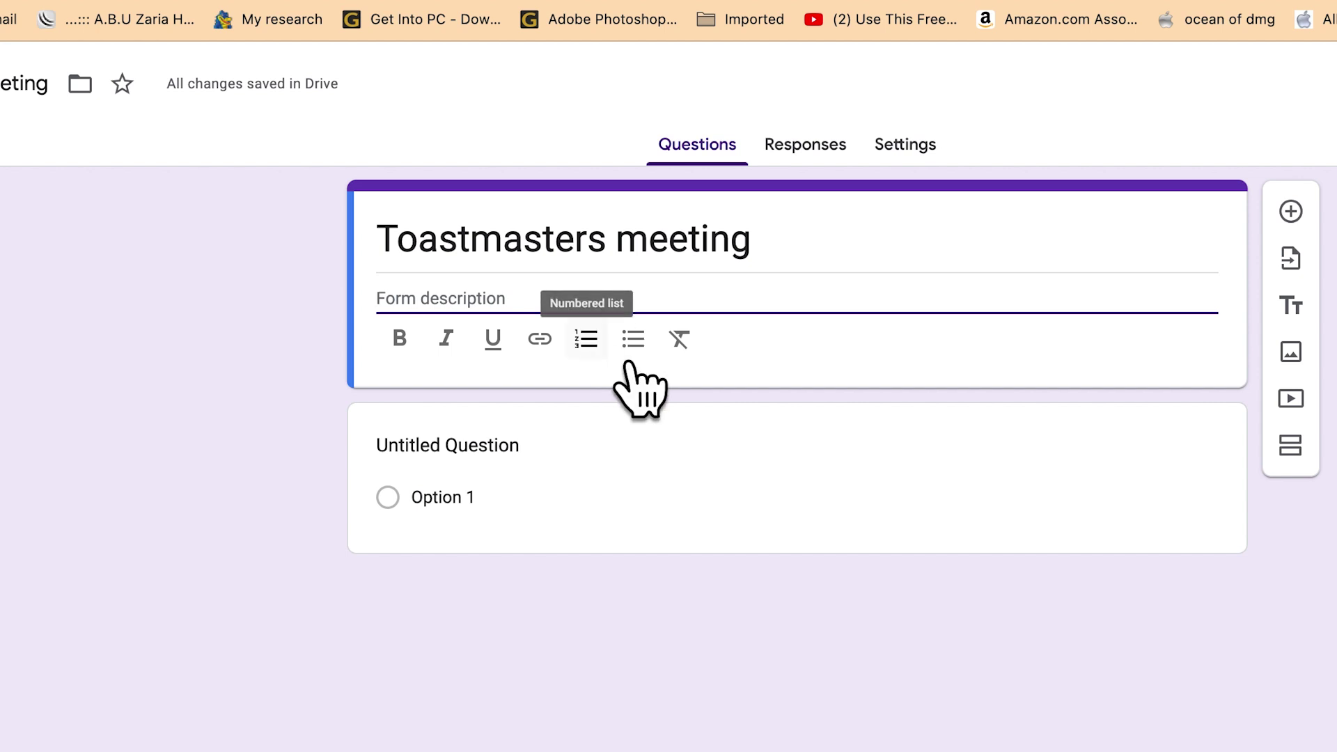
{"action": "type", "text": "Welcome to UTP Toastmasters club registration page. We are glad to have you join us in the upcoming meeting. Kindly fill up your details below to register. Thank you and see you.  Regards.  Club Excos"}
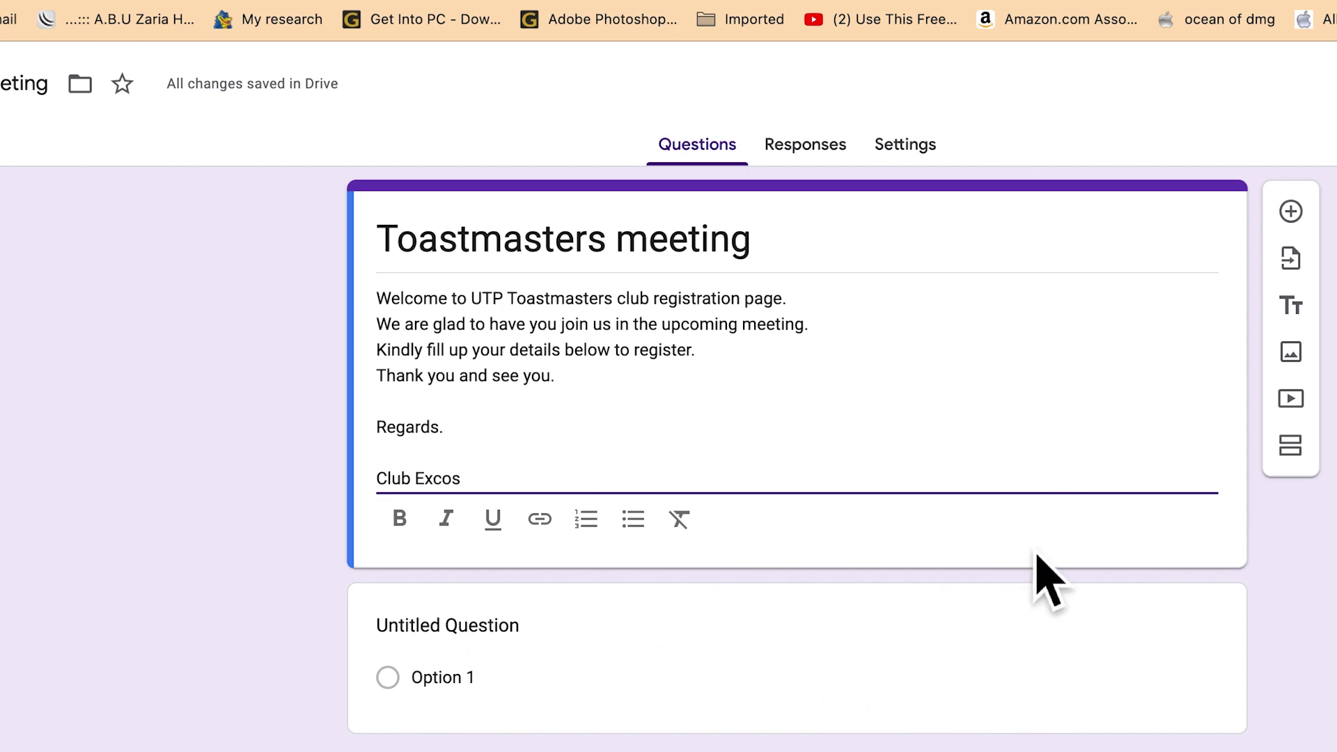
{"action": "left_click", "coordinate": [1288, 671]}
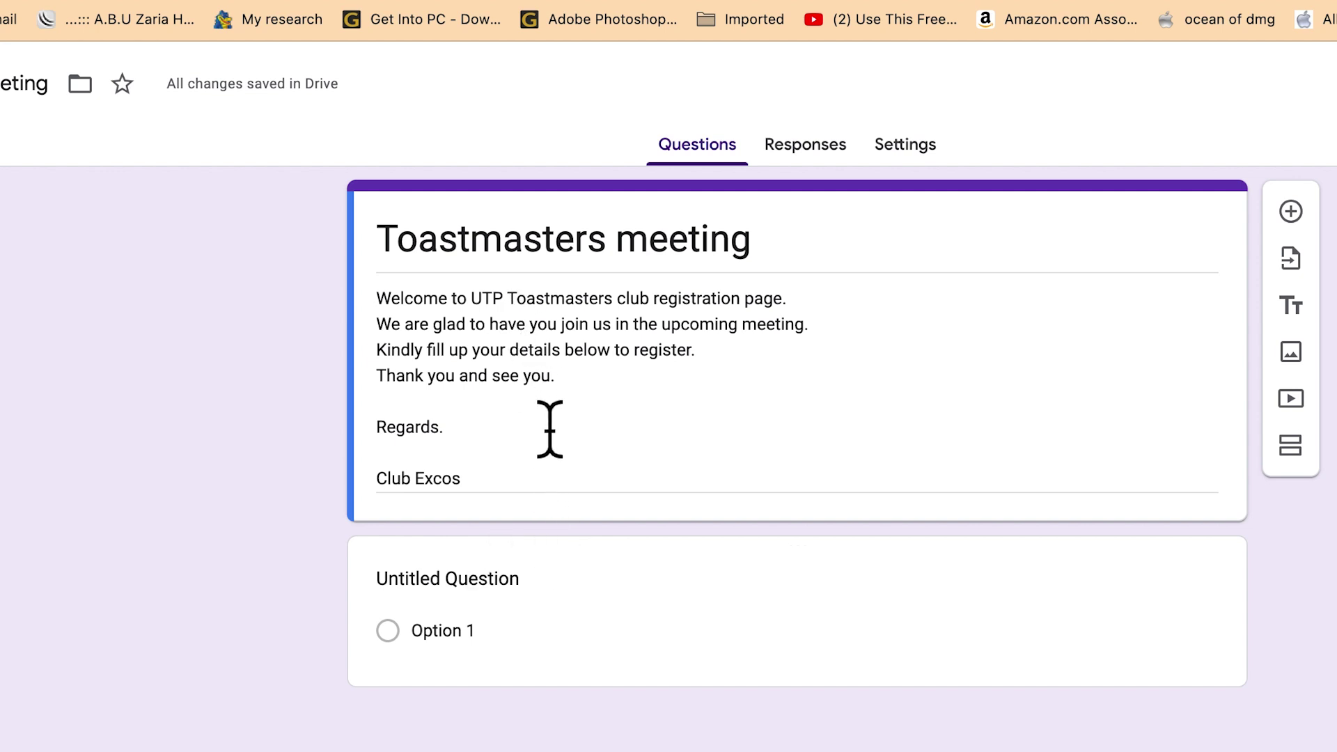
Turn the untitled question into a required short-answer question titled "Name" and review the available question types
{"action": "left_click", "coordinate": [486, 582]}
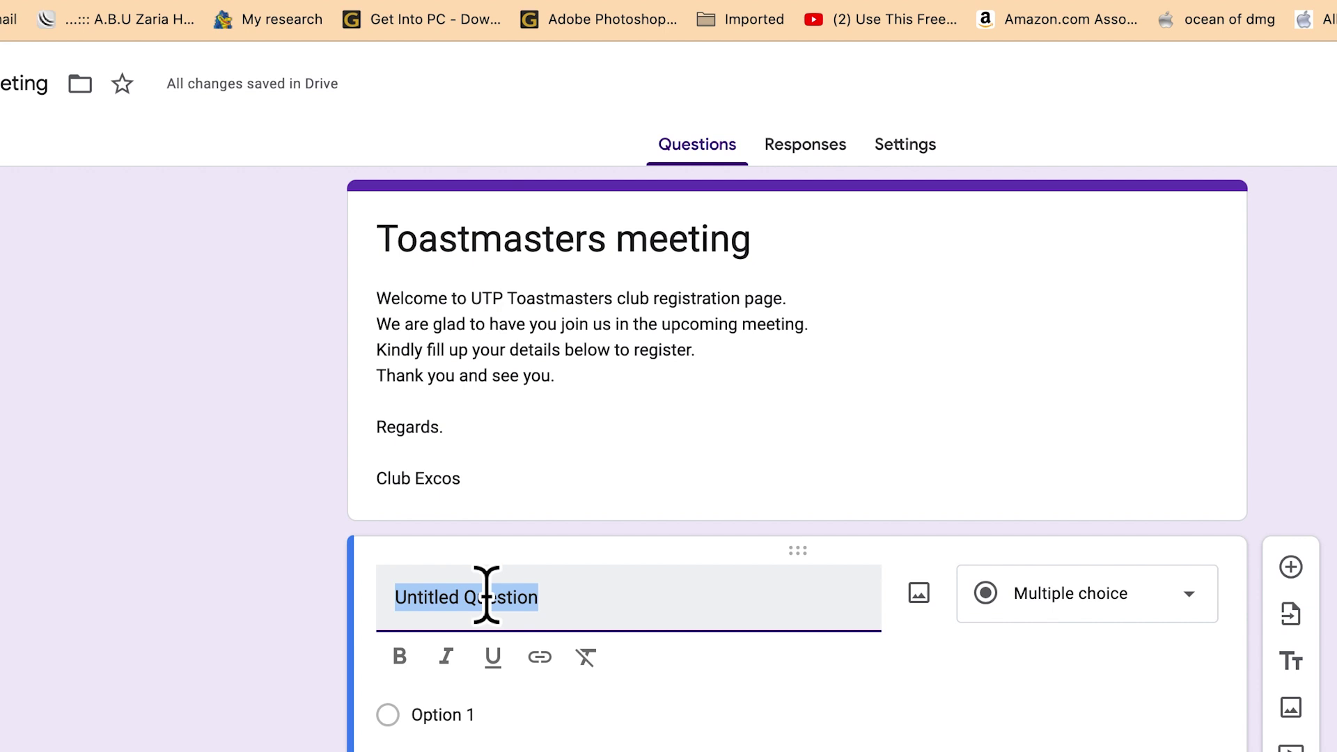
{"action": "type", "text": "Name"}
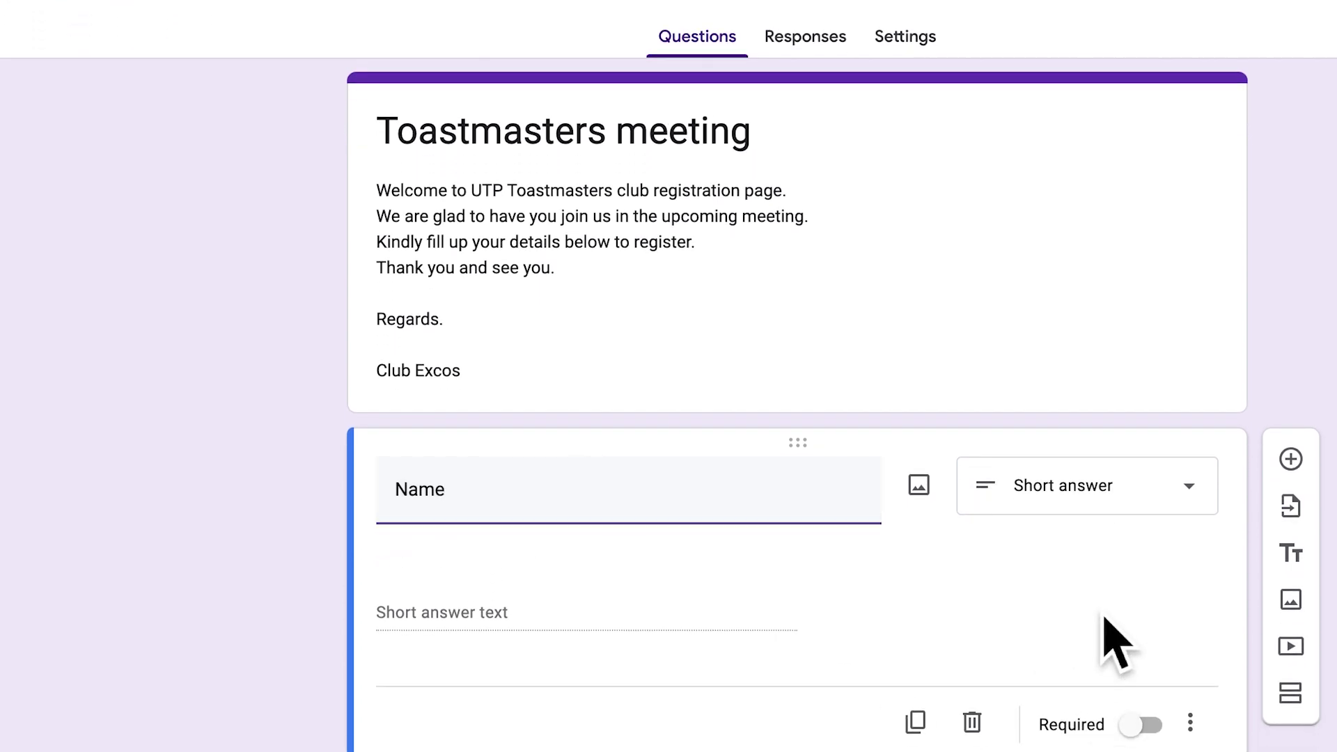
{"action": "left_click", "coordinate": [1114, 640]}
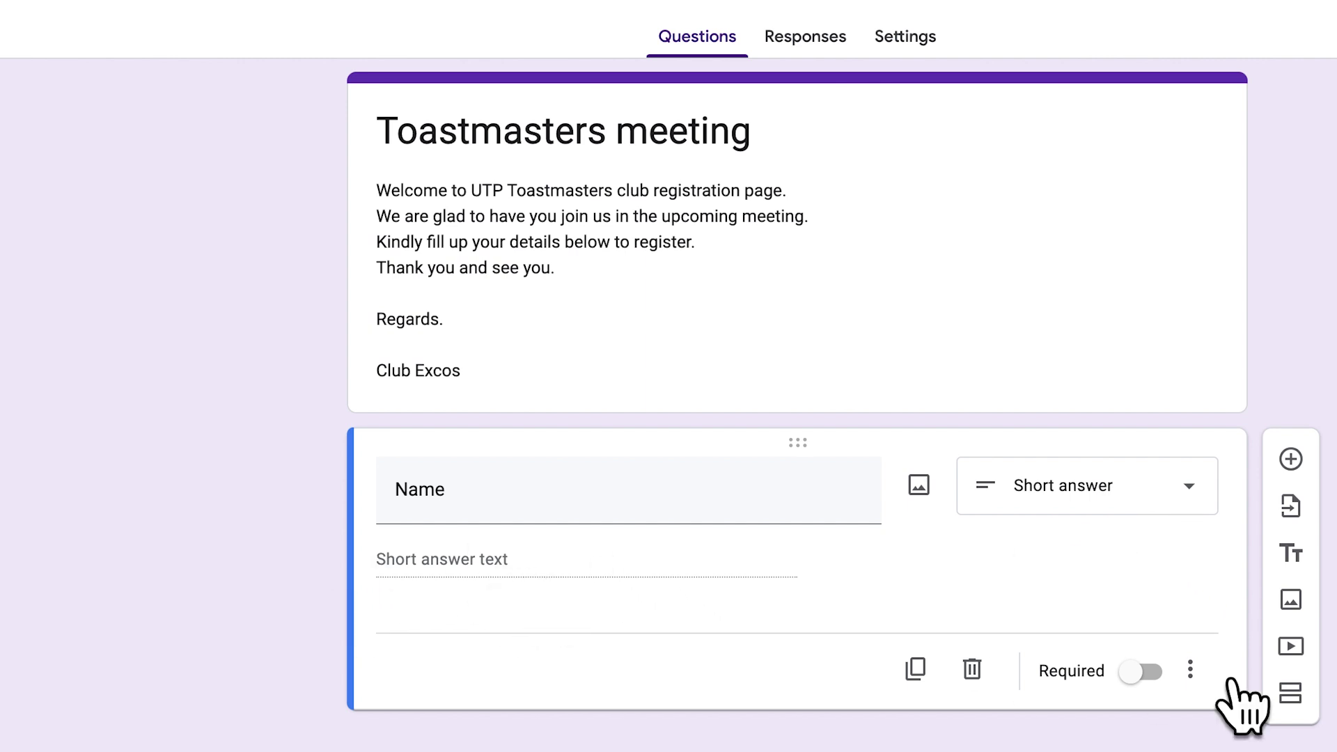
{"action": "left_click", "coordinate": [1162, 679]}
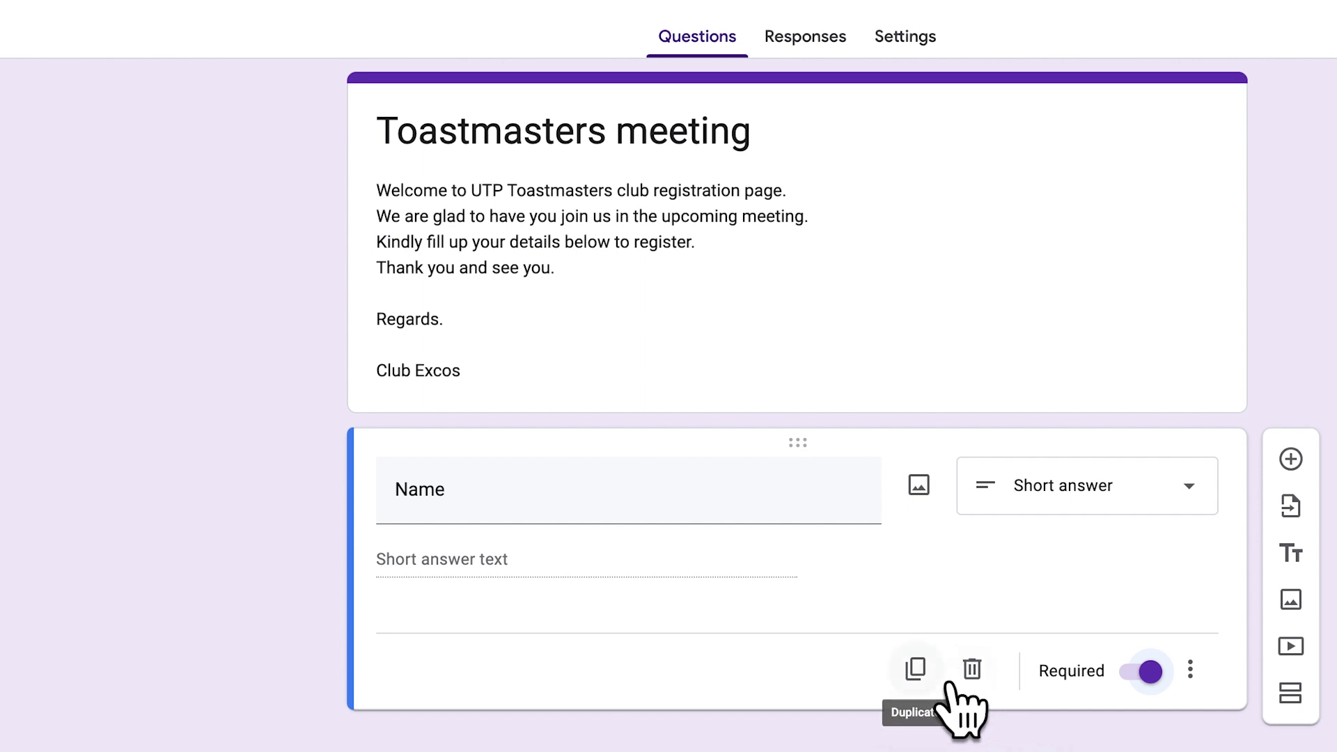
{"action": "left_click", "coordinate": [1215, 508]}
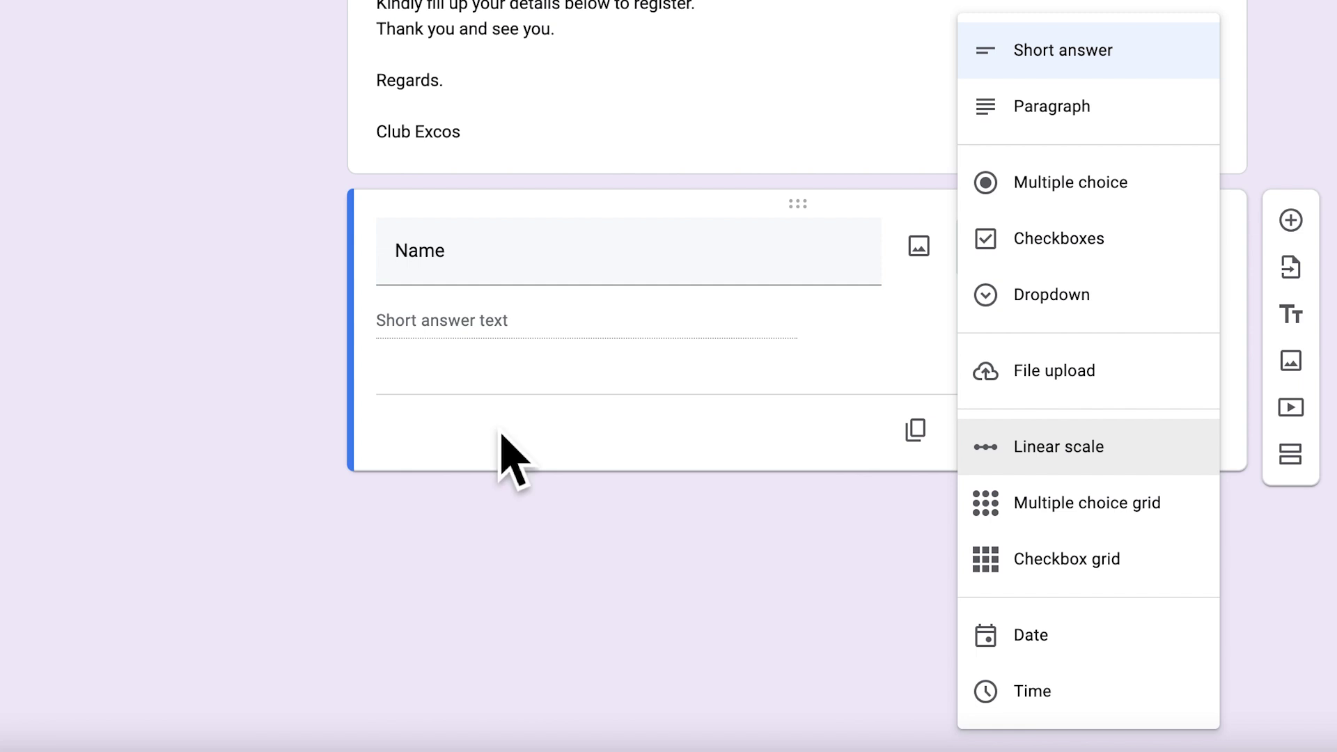
{"action": "left_click", "coordinate": [703, 670]}
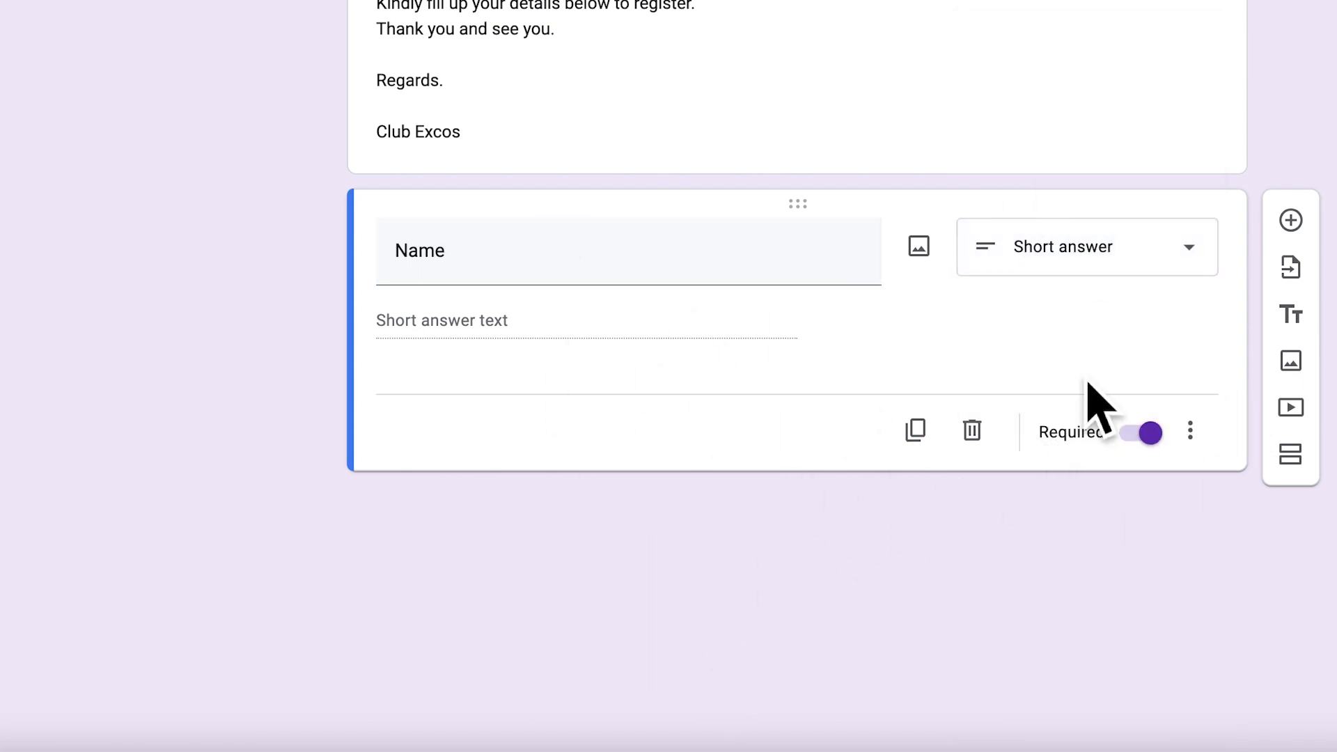
Add a short-answer question titled "Email address" below the Name question
{"action": "left_click", "coordinate": [1305, 226]}
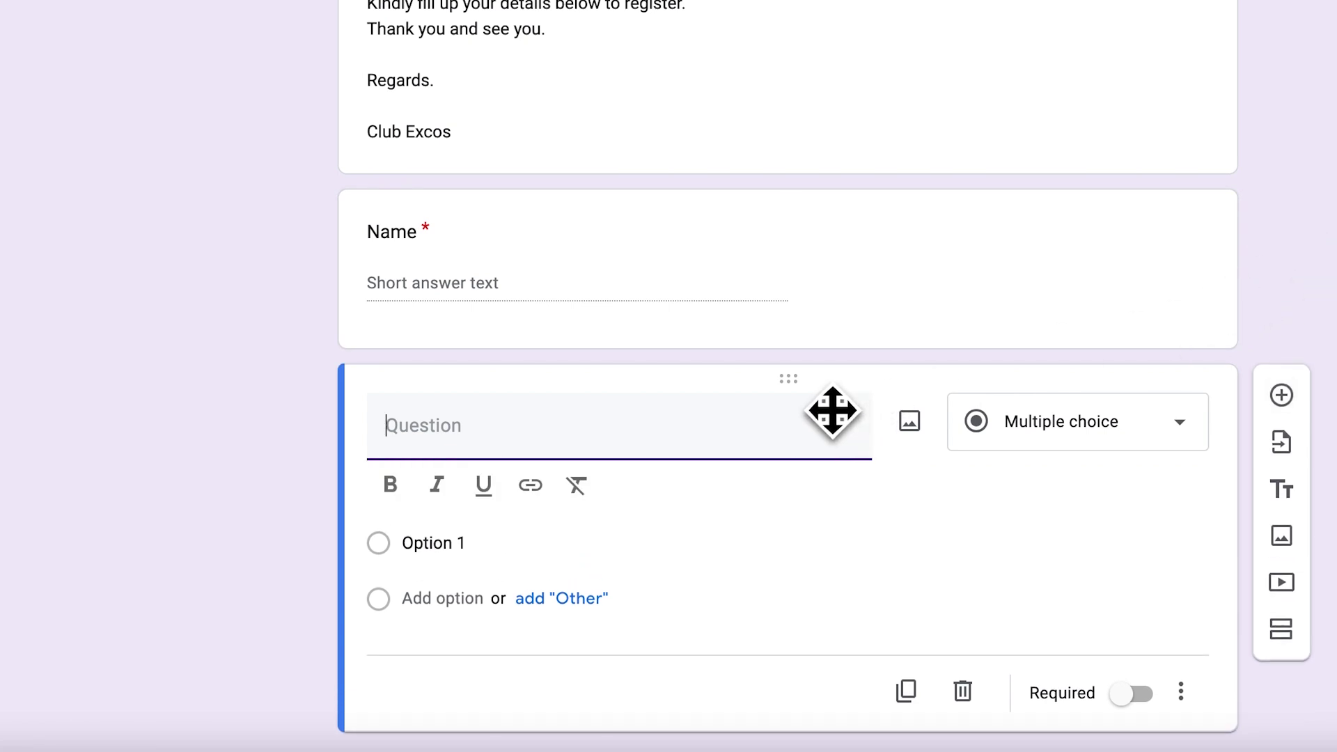
{"action": "type", "text": "Email ad"}
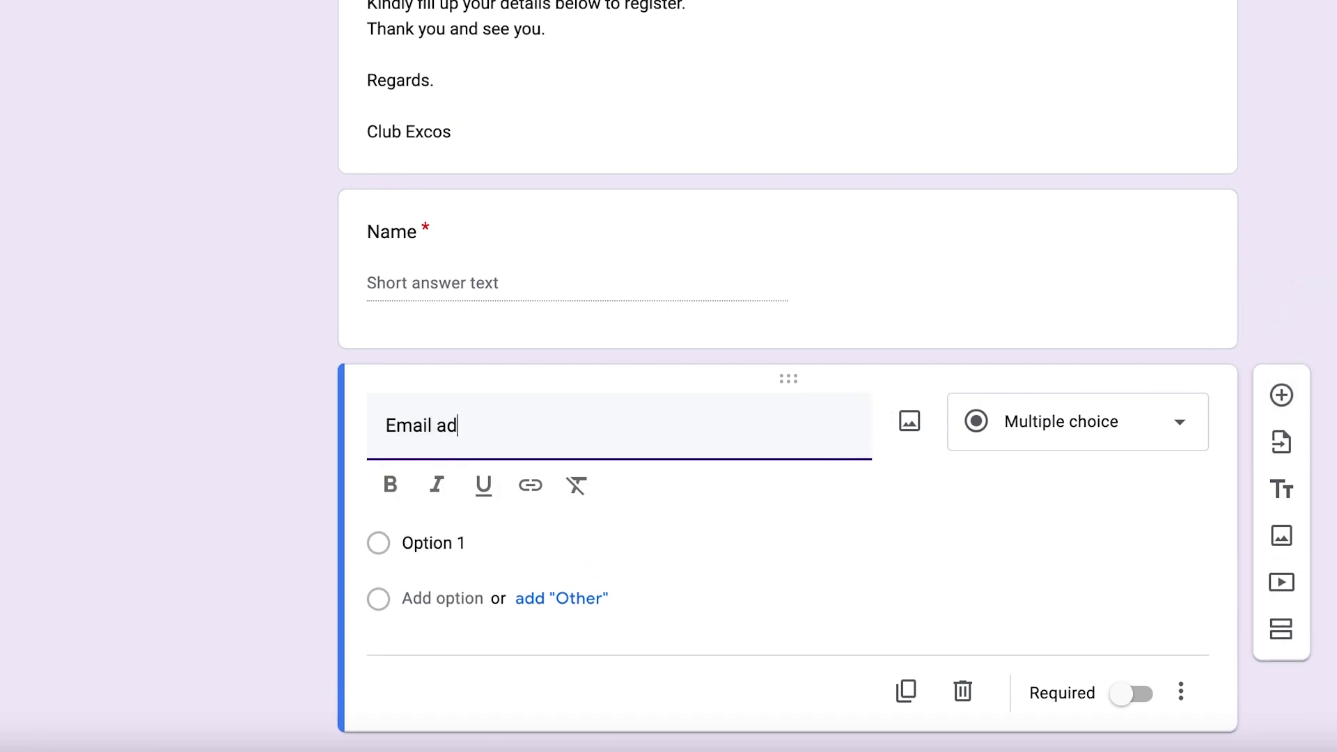
{"action": "type", "text": "dress"}
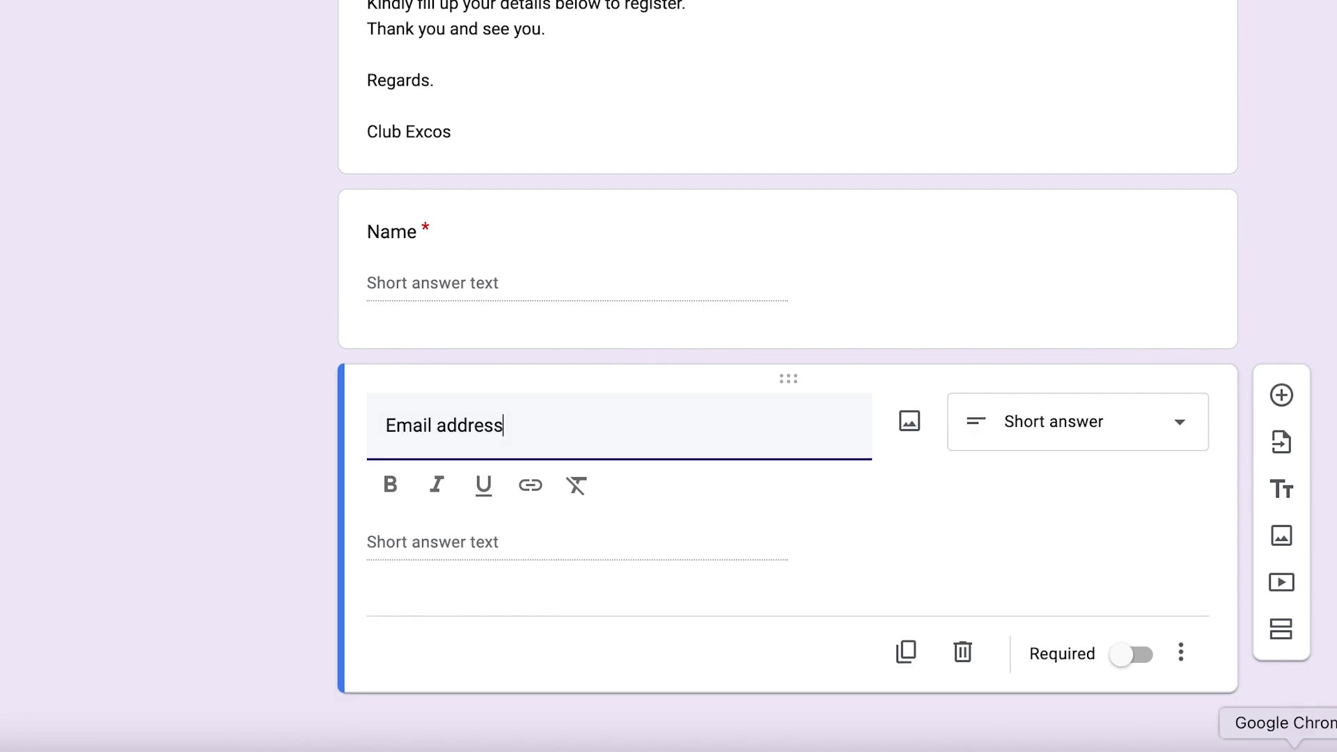
{"action": "left_click", "coordinate": [1000, 546]}
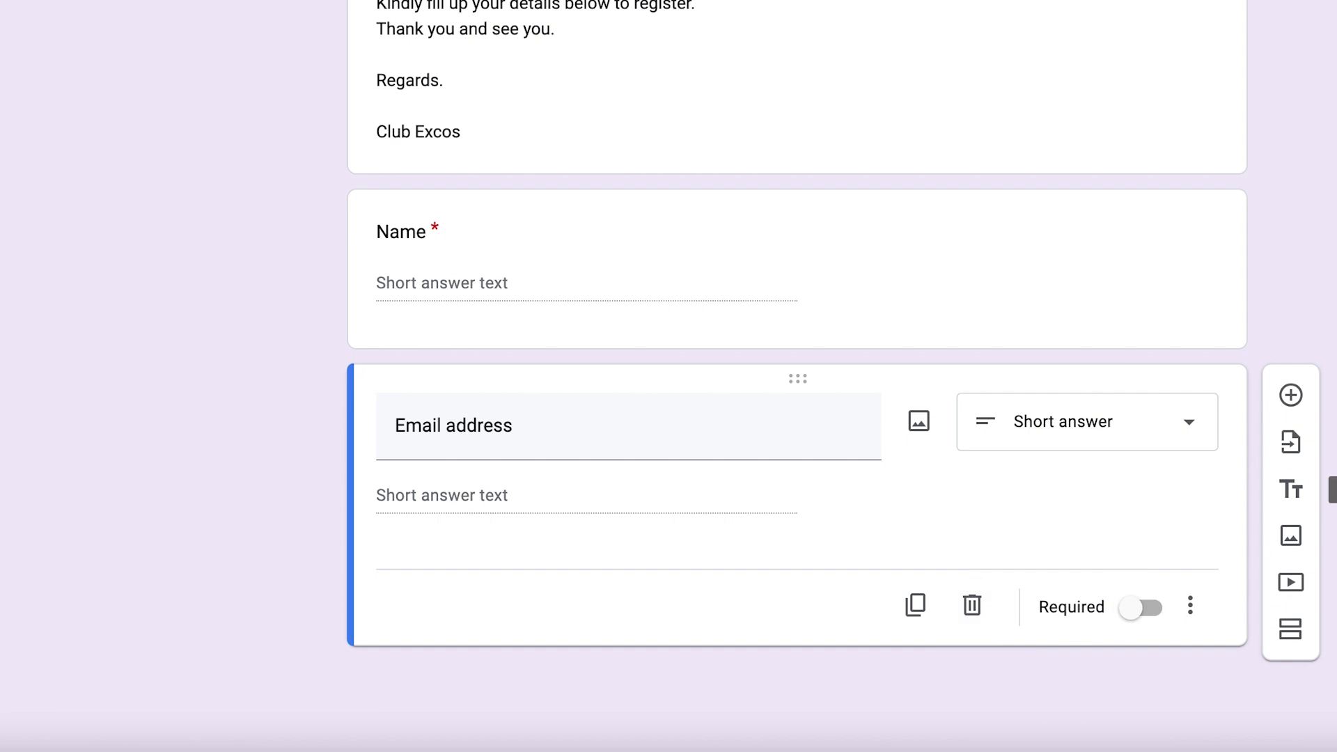
Add a paragraph question titled "Biography" below the Email address question
{"action": "left_click", "coordinate": [1290, 395]}
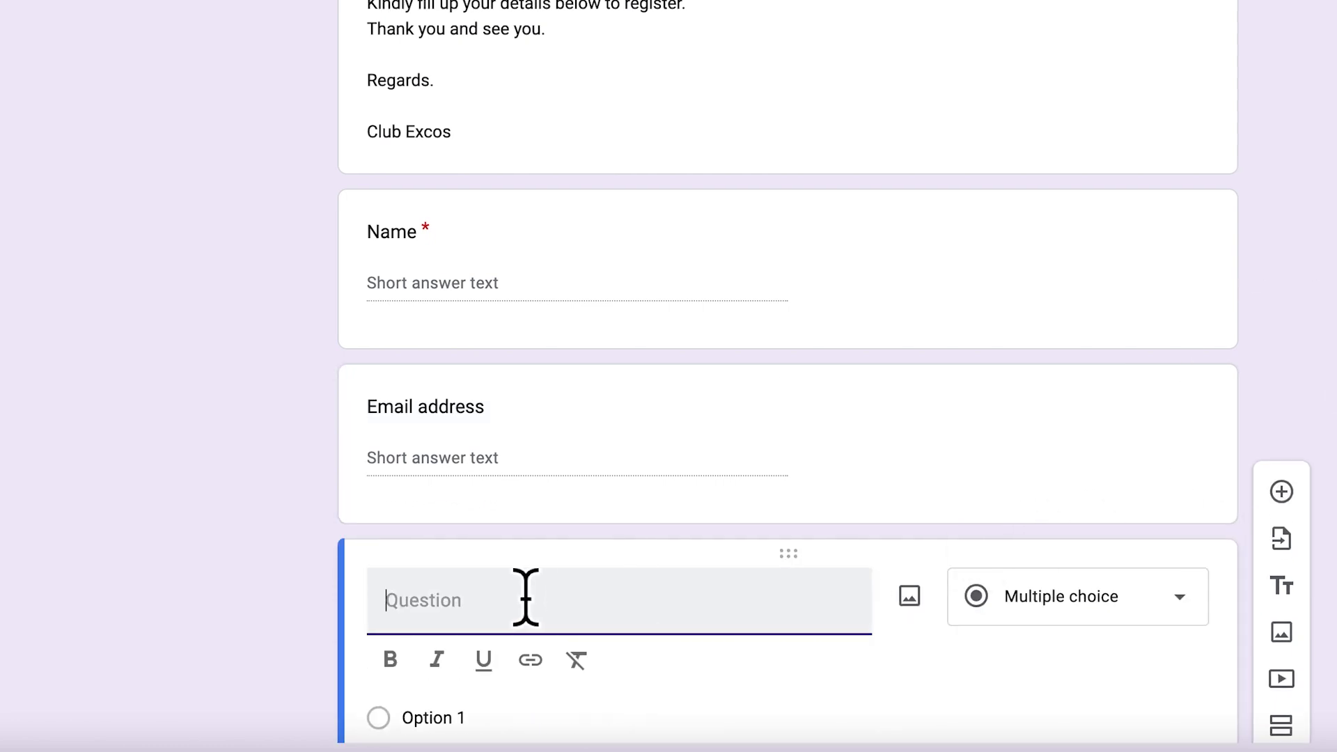
{"action": "type", "text": "Biography"}
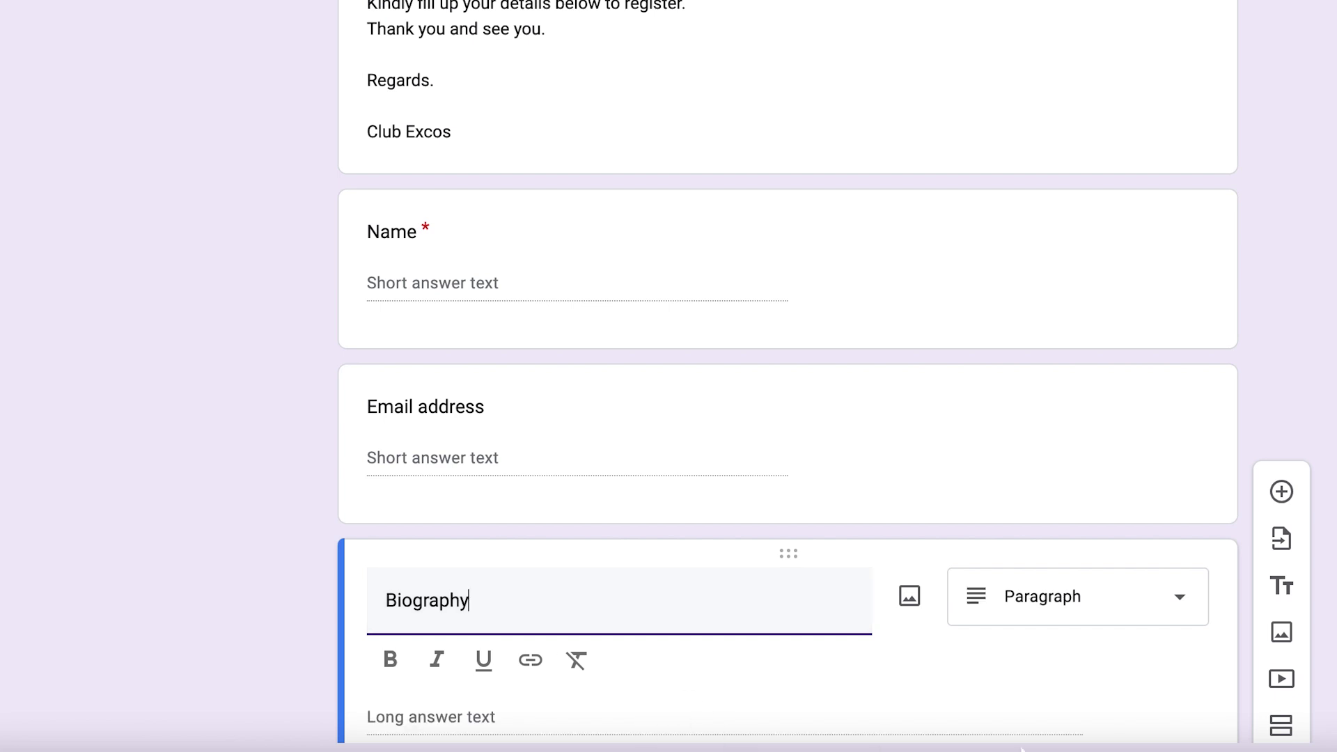
{"action": "left_click", "coordinate": [943, 650]}
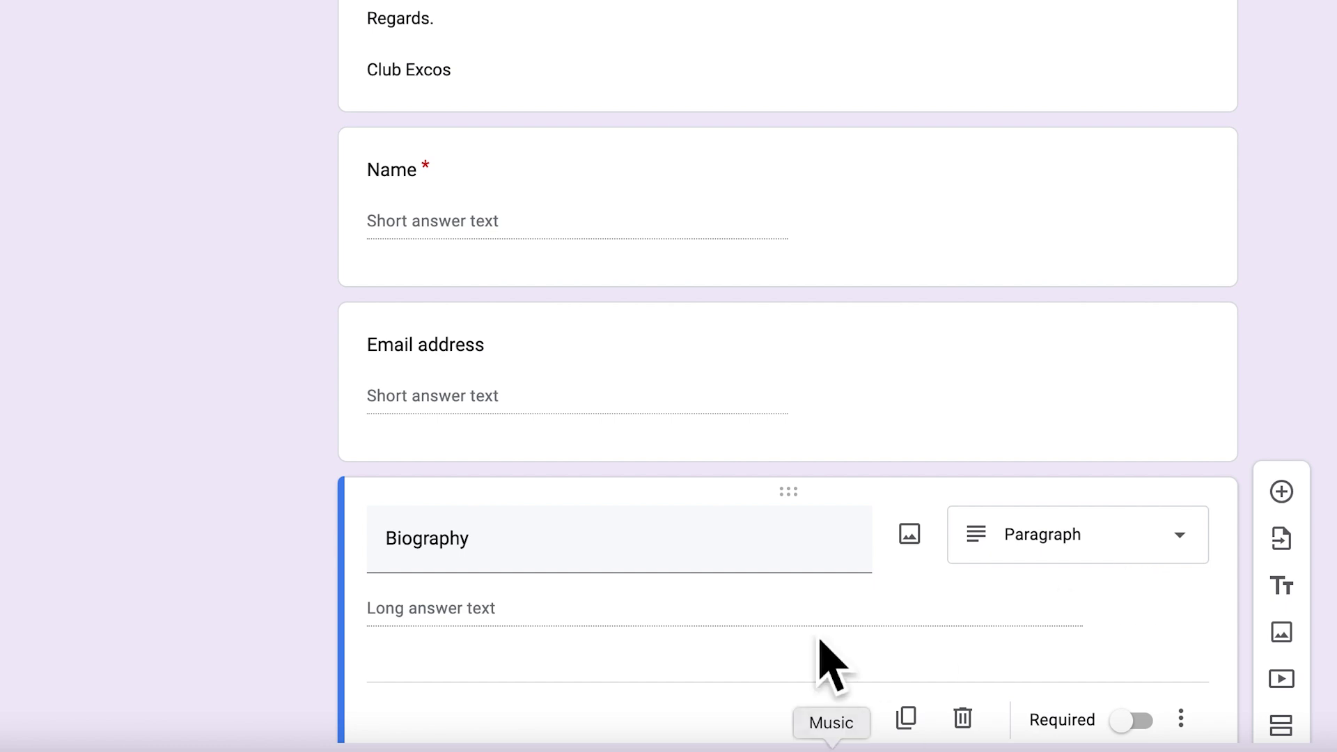
Add a question titled "How was your day?" below Biography and set its type to Checkboxes
{"action": "scroll", "coordinate": [838, 701], "scroll_direction": "down", "scroll_amount": 2}
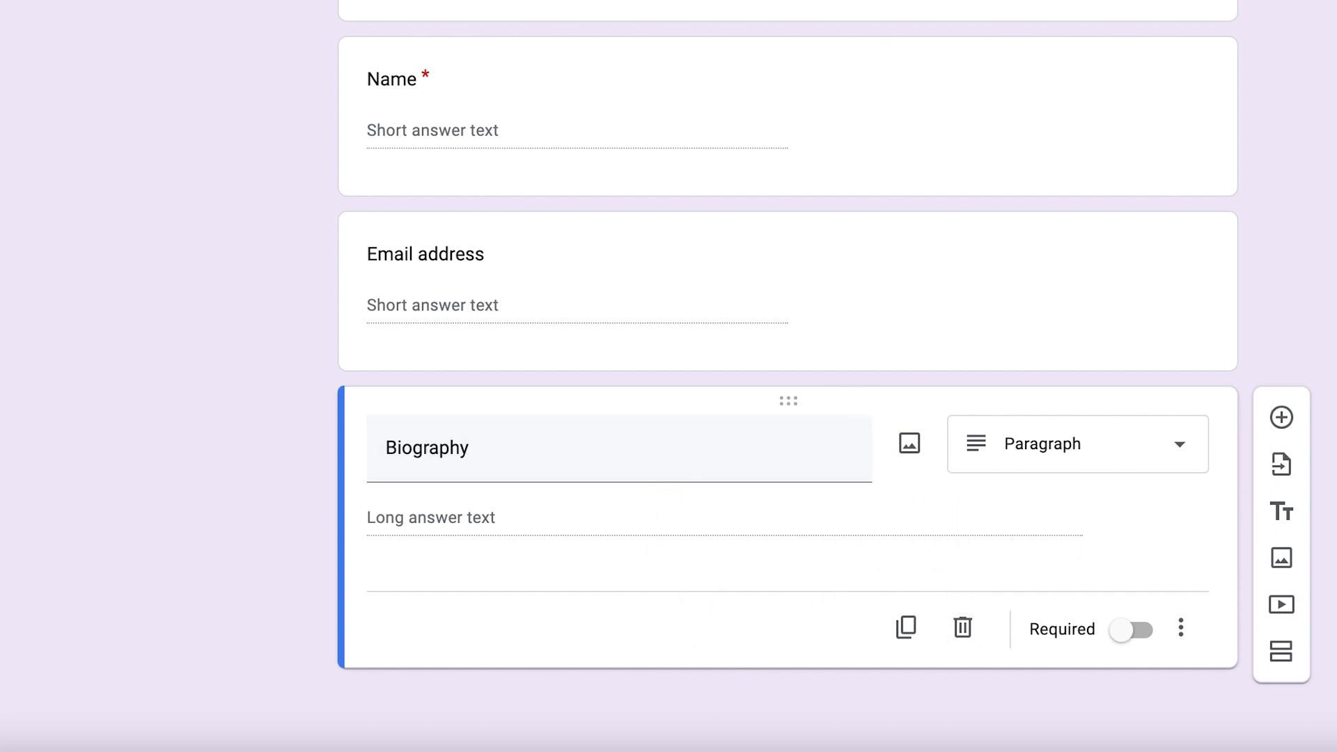
{"action": "left_click", "coordinate": [1318, 438]}
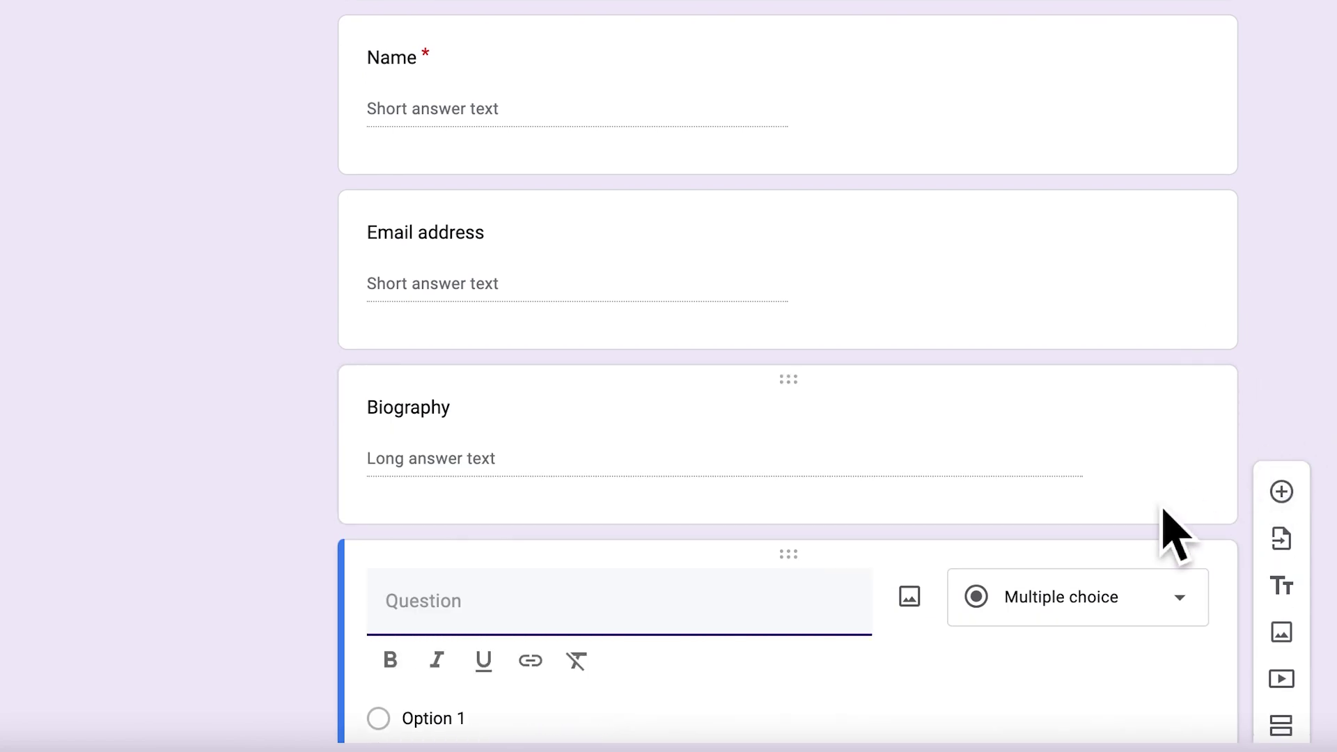
{"action": "type", "text": "HOw"}
{"action": "key", "text": "BackSpace"}
{"action": "key", "text": "BackSpace"}
{"action": "type", "text": "o"}
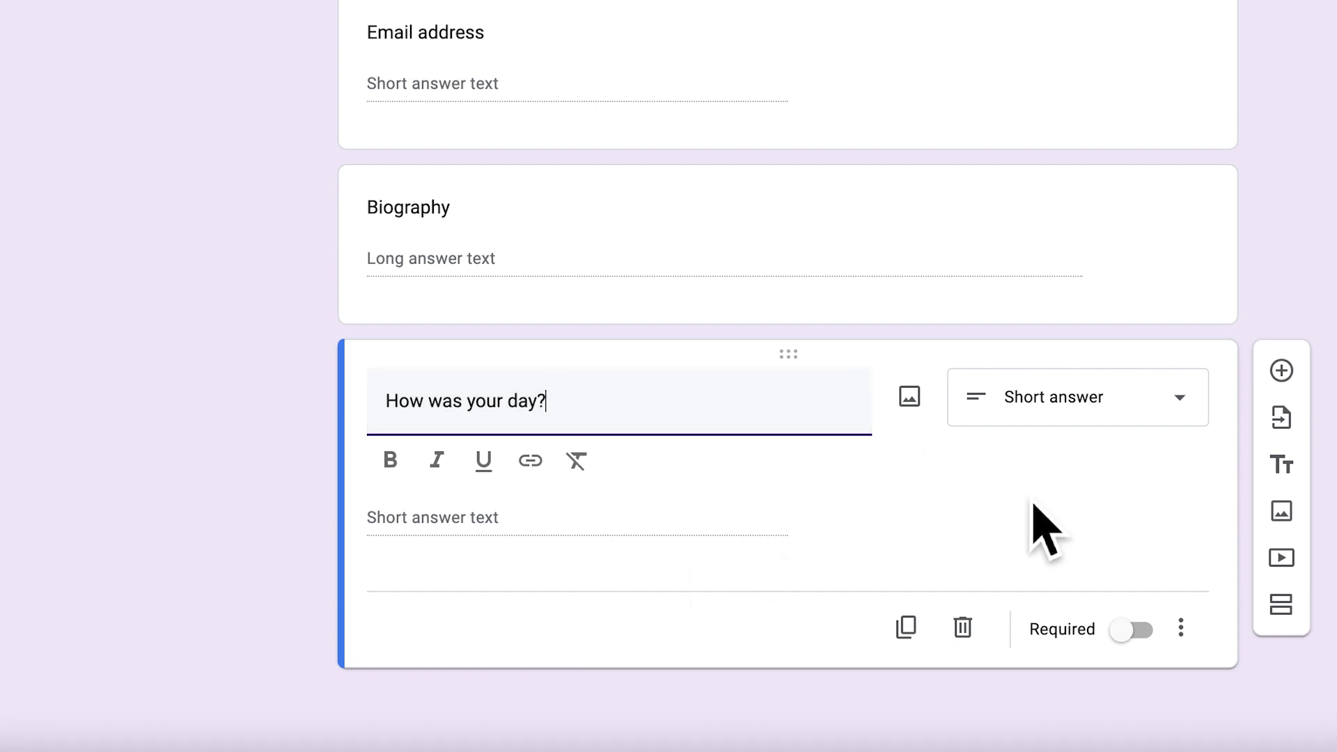
{"action": "left_click", "coordinate": [1107, 399]}
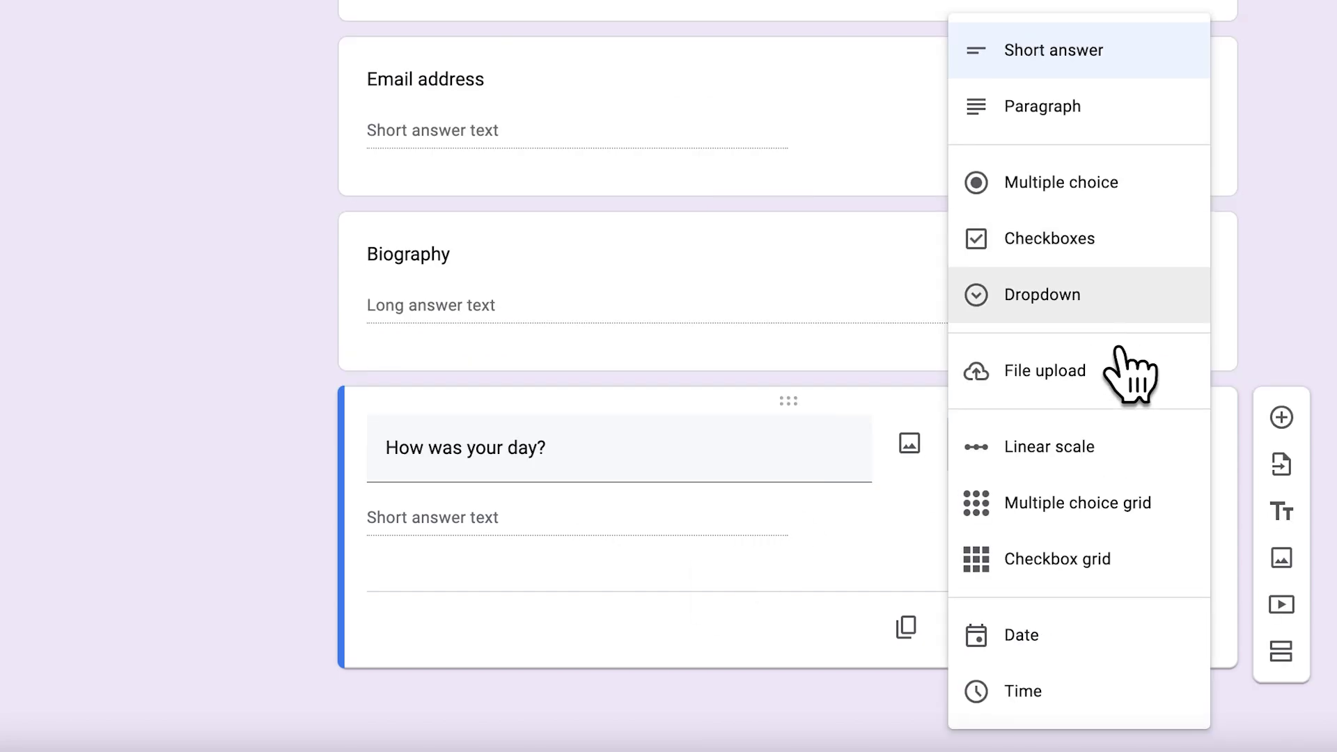
{"action": "left_click", "coordinate": [1112, 259]}
Give the "How was your day?" question the options "Very good", "Not so good", "bad" and Other, and make it required
{"action": "left_click", "coordinate": [430, 518]}
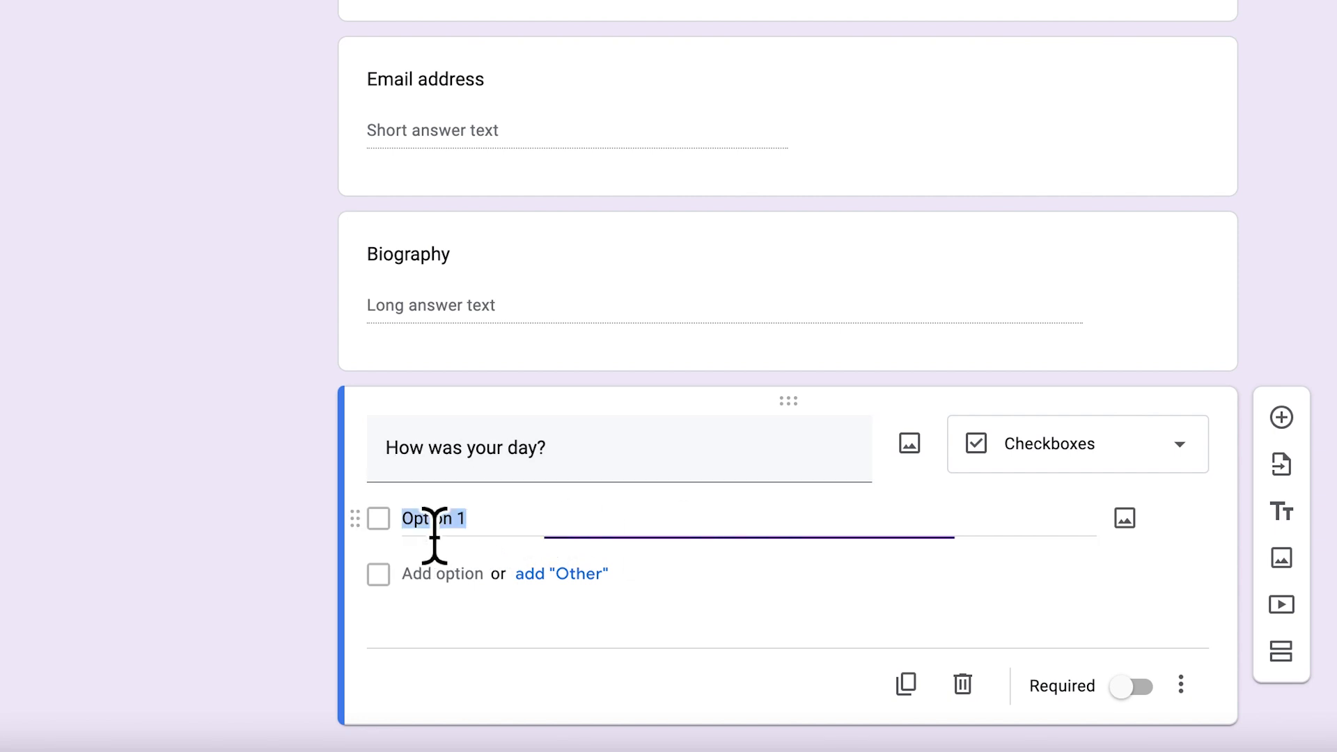
{"action": "type", "text": "Very good"}
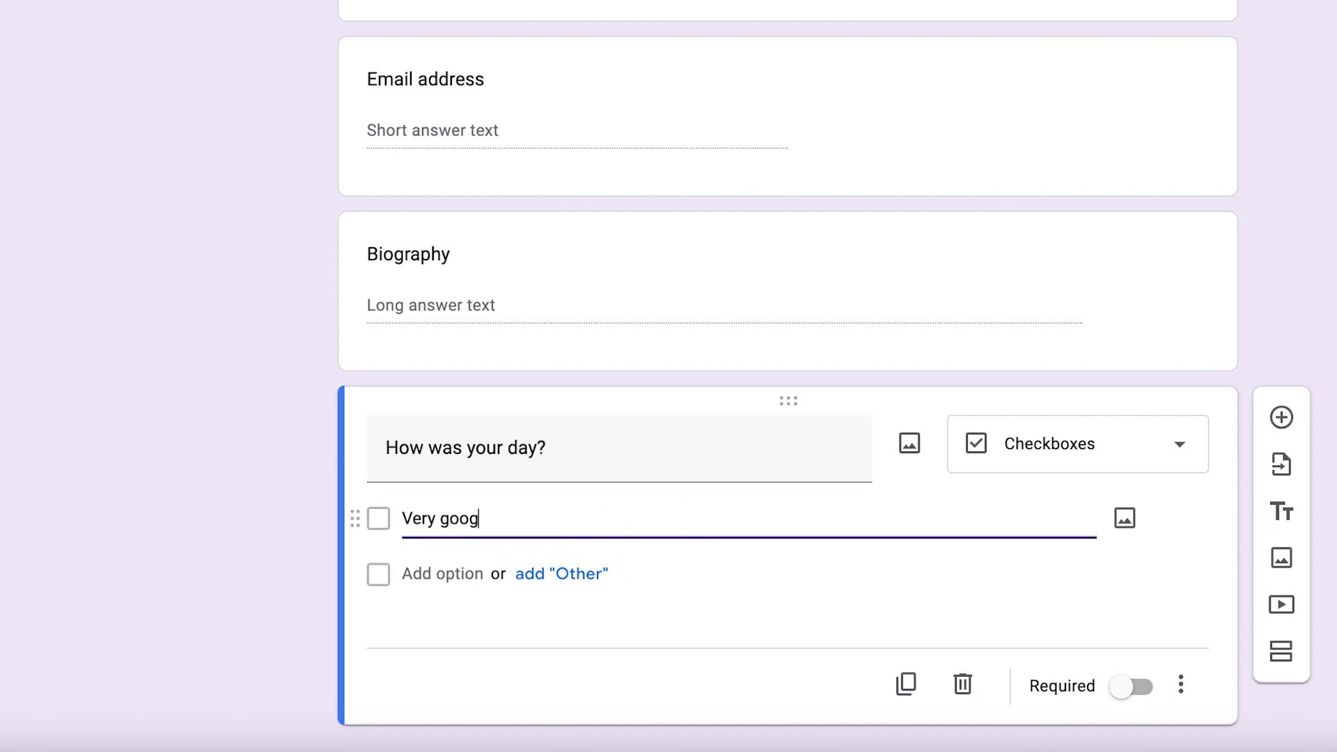
{"action": "key", "text": "Return"}
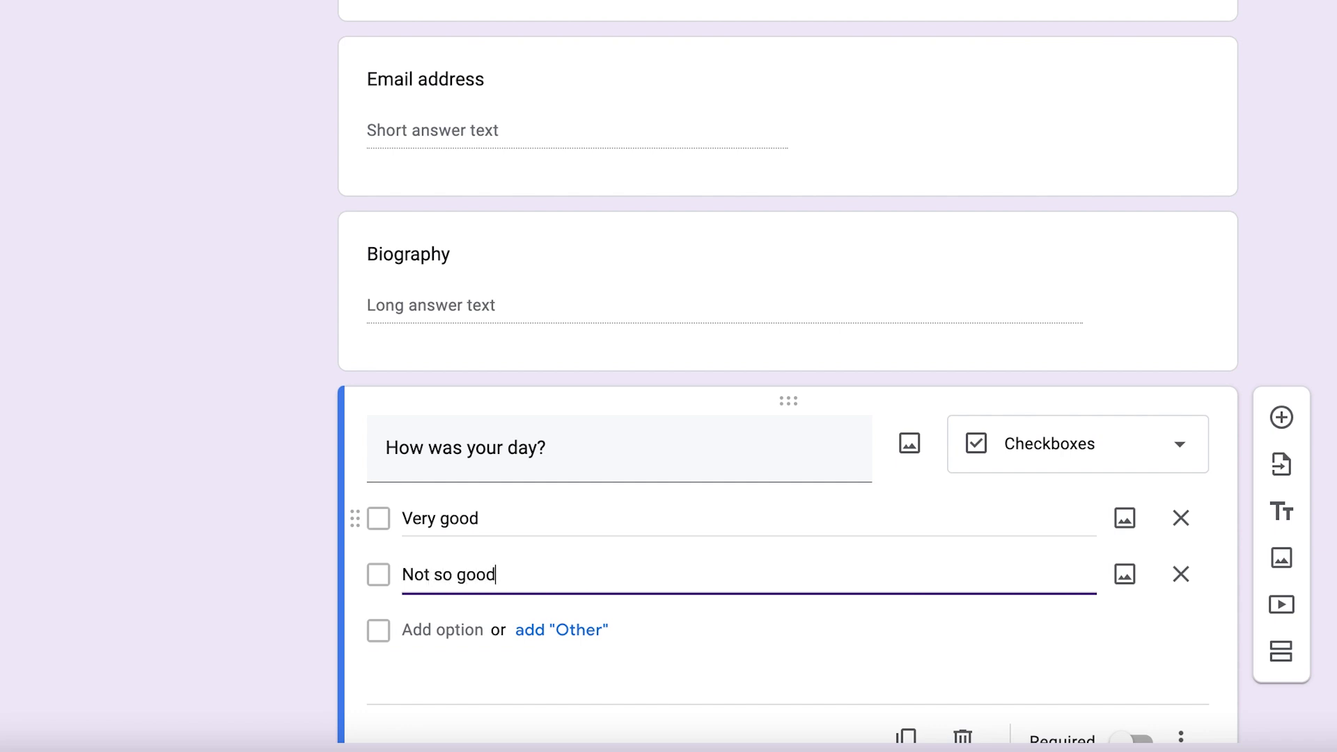
{"action": "key", "text": "Return"}
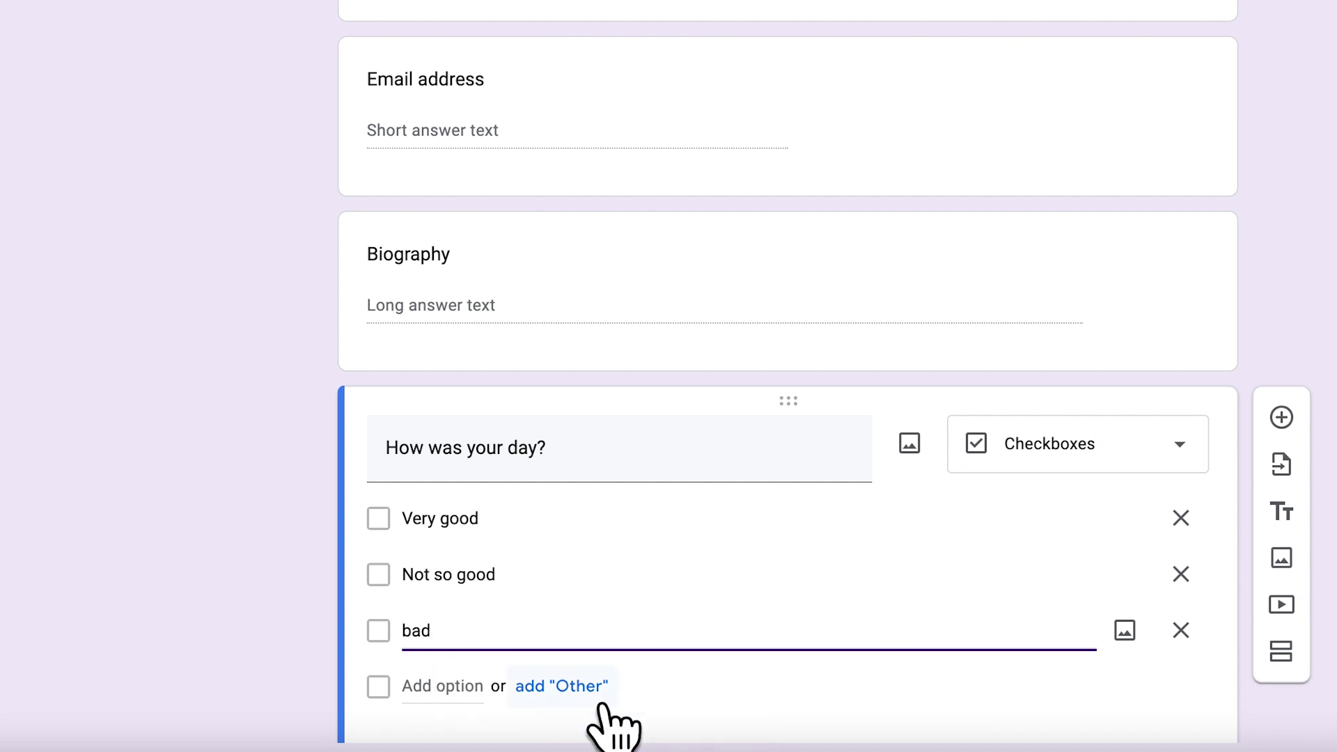
{"action": "left_click", "coordinate": [587, 687]}
{"action": "scroll", "coordinate": [689, 710], "scroll_direction": "down", "scroll_amount": 3}
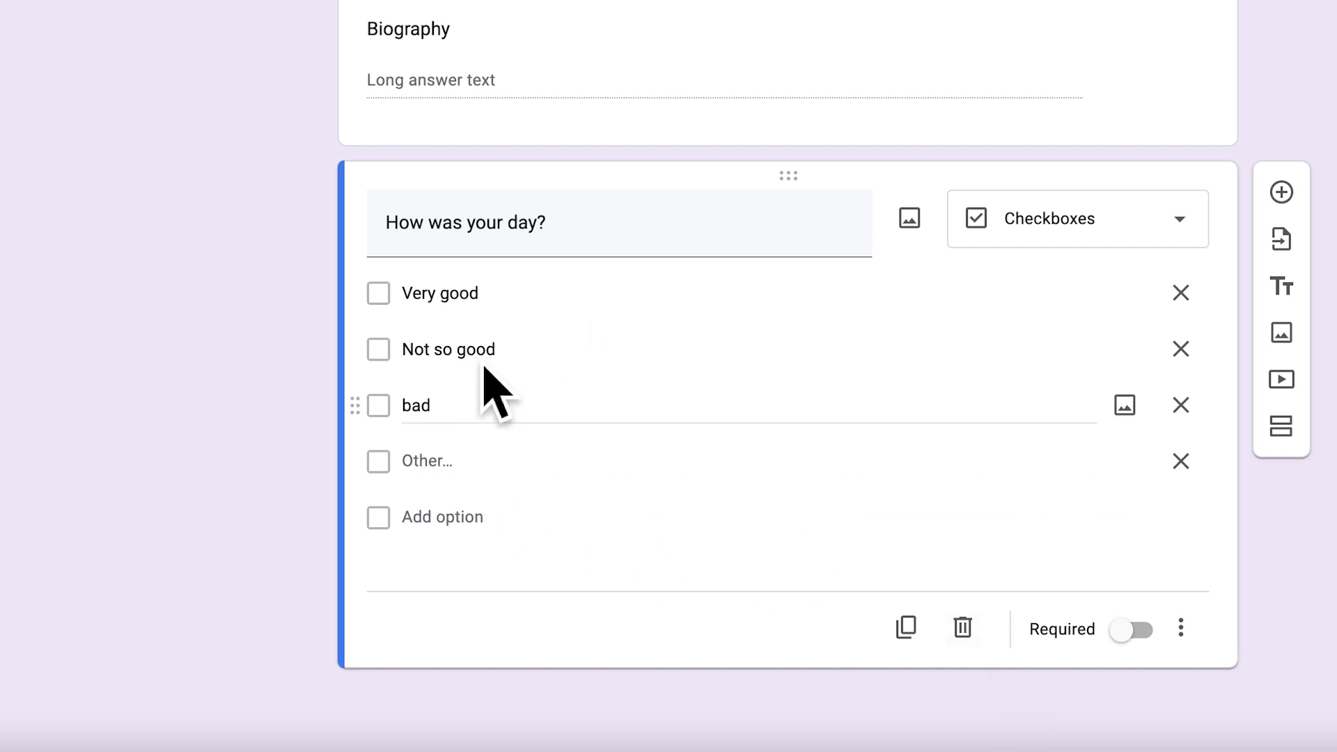
{"action": "left_click", "coordinate": [1149, 647]}
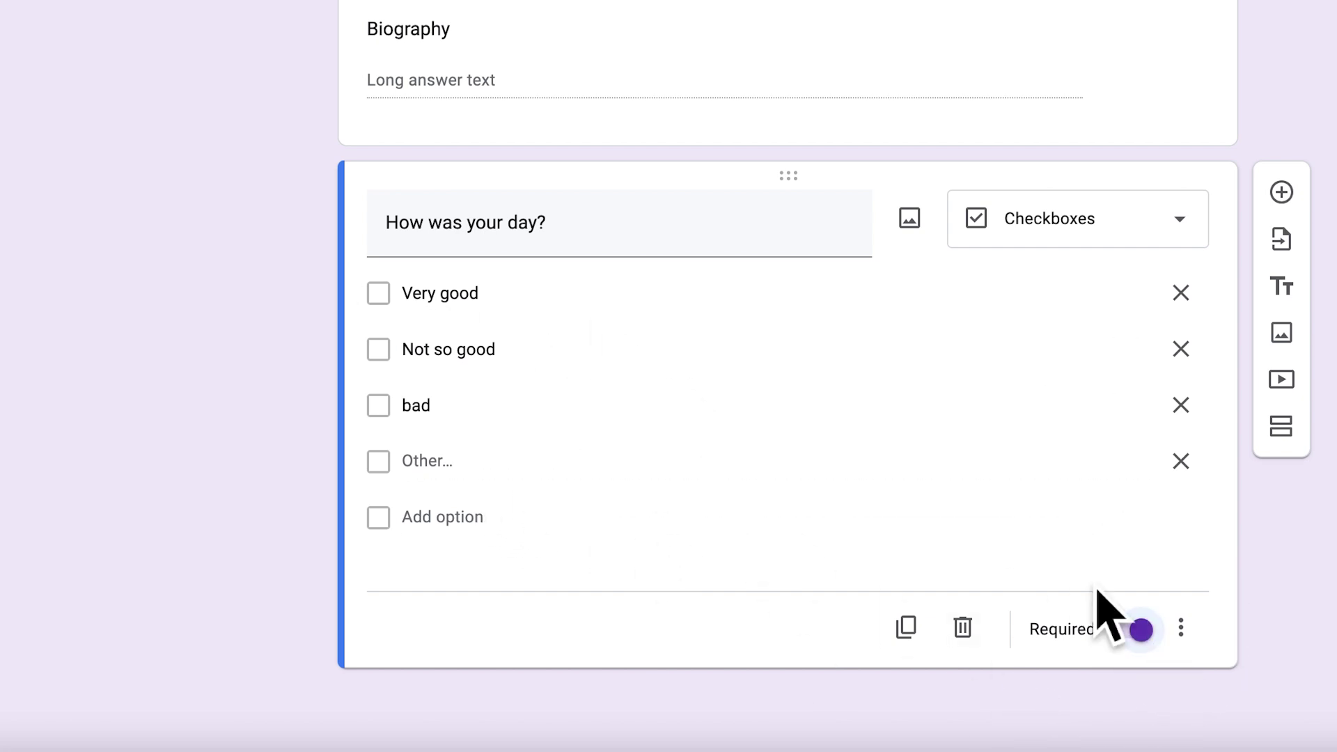
Try repositioning the Name question among the form's questions
{"action": "scroll", "coordinate": [926, 292], "scroll_direction": "up", "scroll_amount": 2}
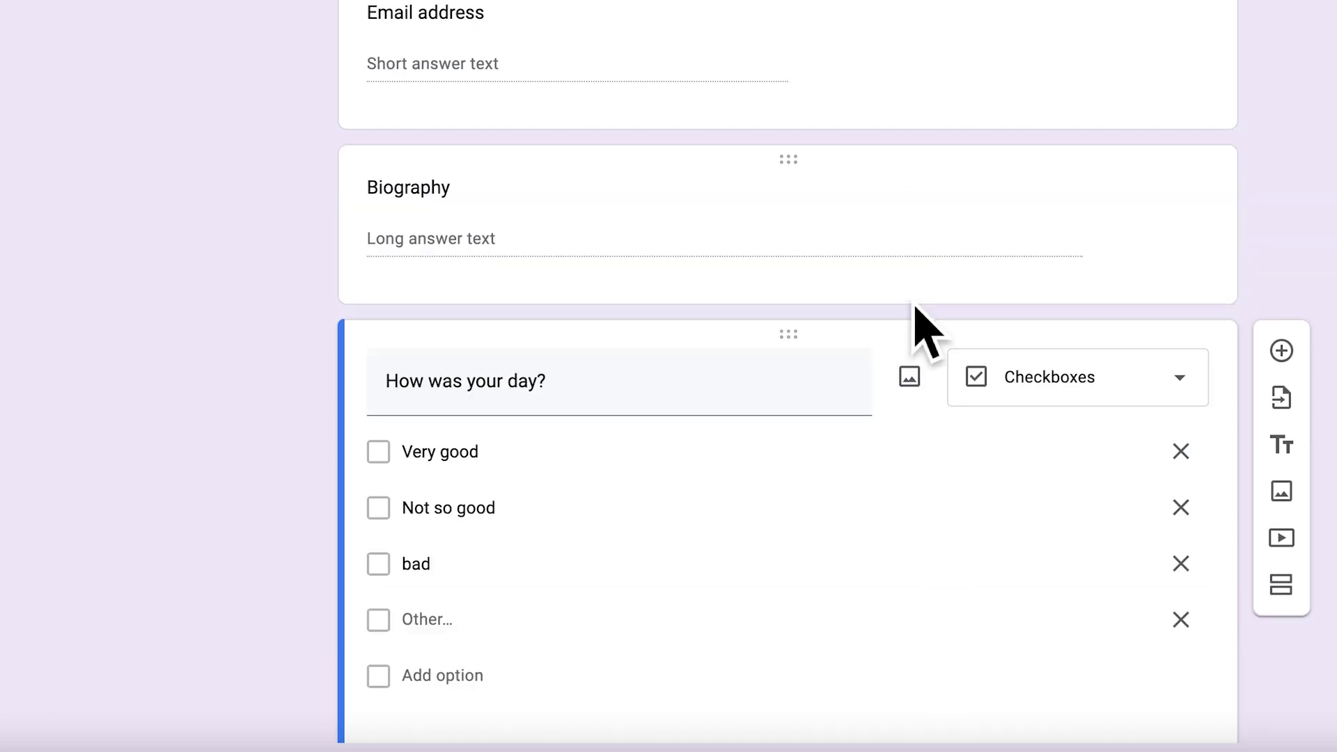
{"action": "scroll", "coordinate": [926, 328], "scroll_direction": "up", "scroll_amount": 1}
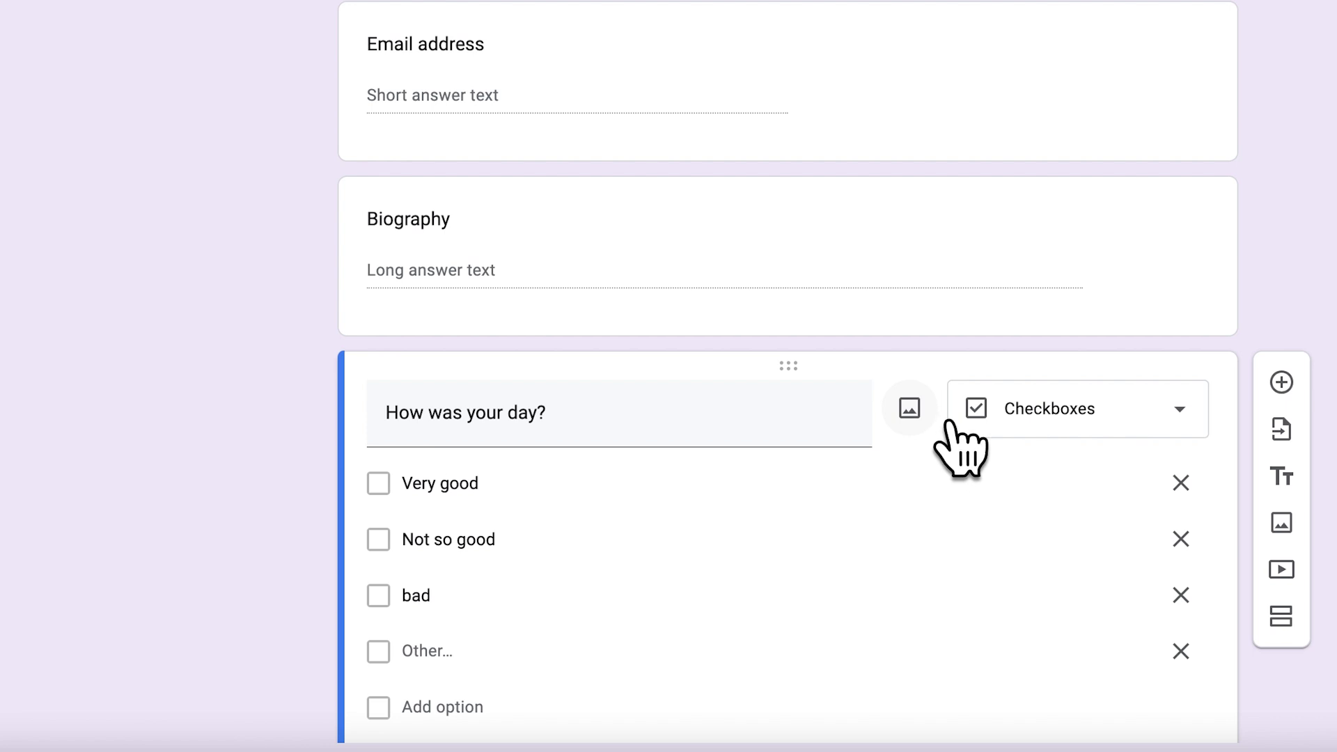
{"action": "scroll", "coordinate": [896, 409], "scroll_direction": "up", "scroll_amount": 5}
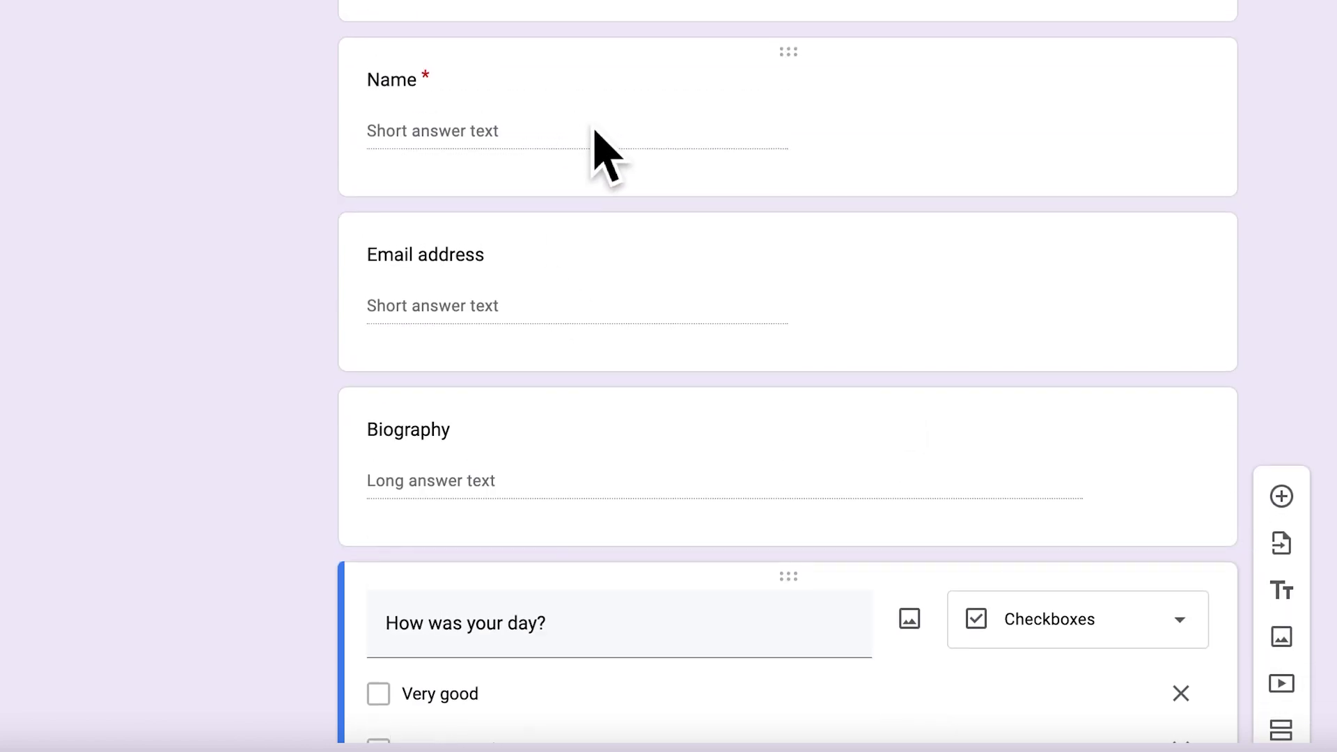
{"action": "mouse_move", "coordinate": [788, 203]}
{"action": "left_mouse_down"}
{"action": "mouse_move", "coordinate": [800, 385]}
{"action": "mouse_move", "coordinate": [826, 418]}
{"action": "mouse_move", "coordinate": [770, 190]}
{"action": "left_mouse_up"}
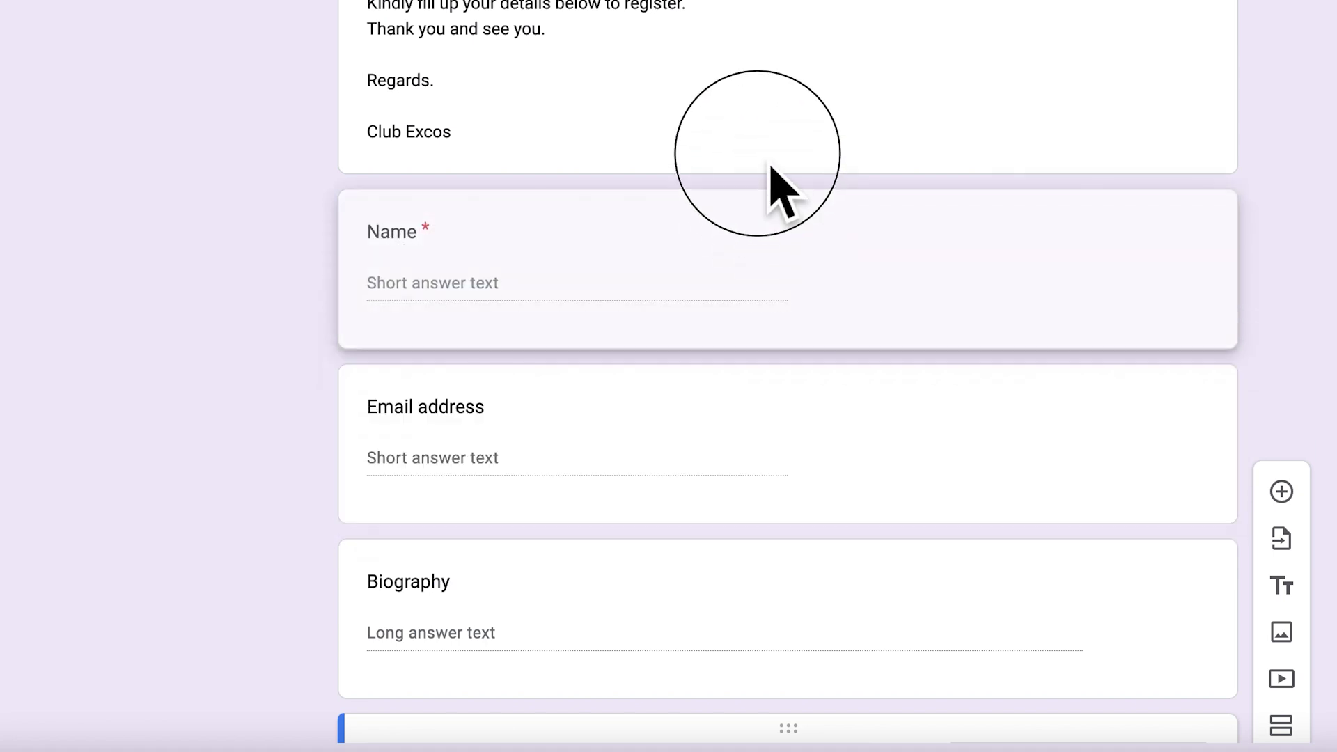
Add a title and description block below the "How was your day?" question and title it "Membership status"
{"action": "scroll", "coordinate": [766, 286], "scroll_direction": "down", "scroll_amount": 8}
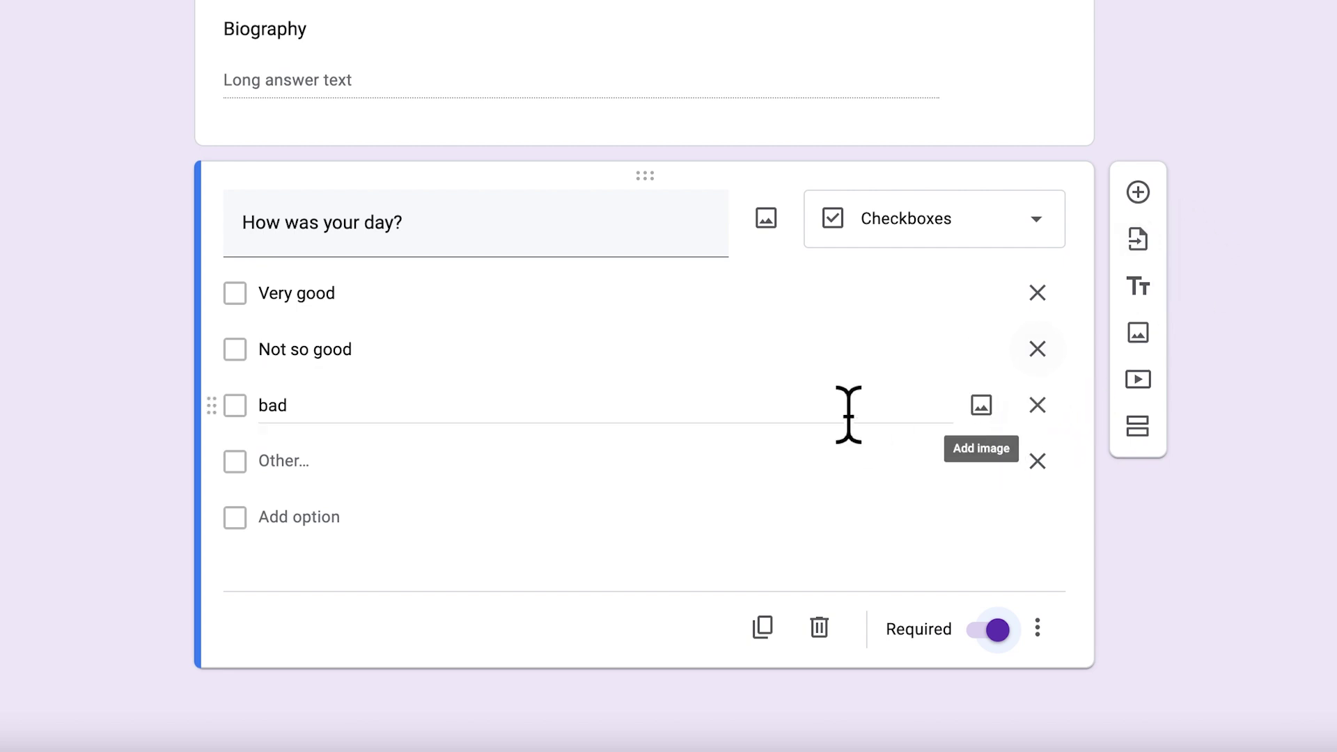
{"action": "left_click", "coordinate": [1155, 301]}
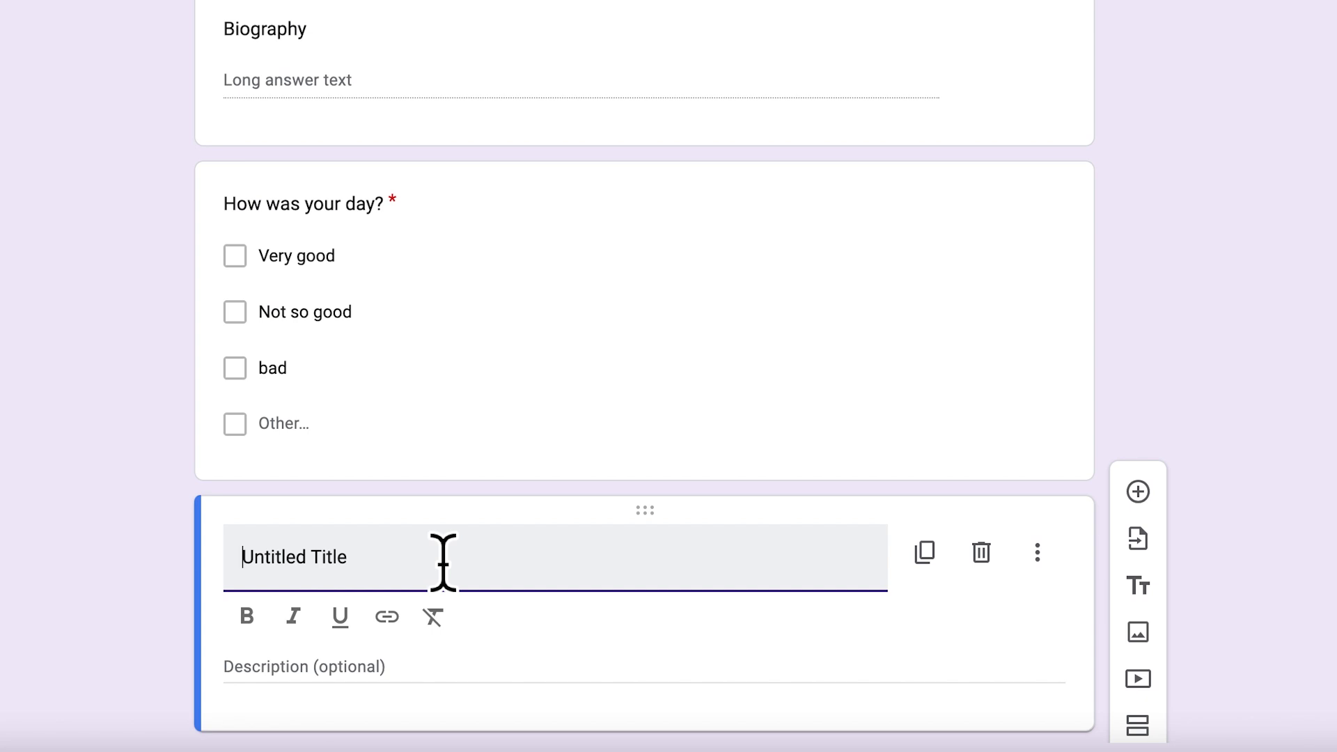
{"action": "type", "text": "Membership"}
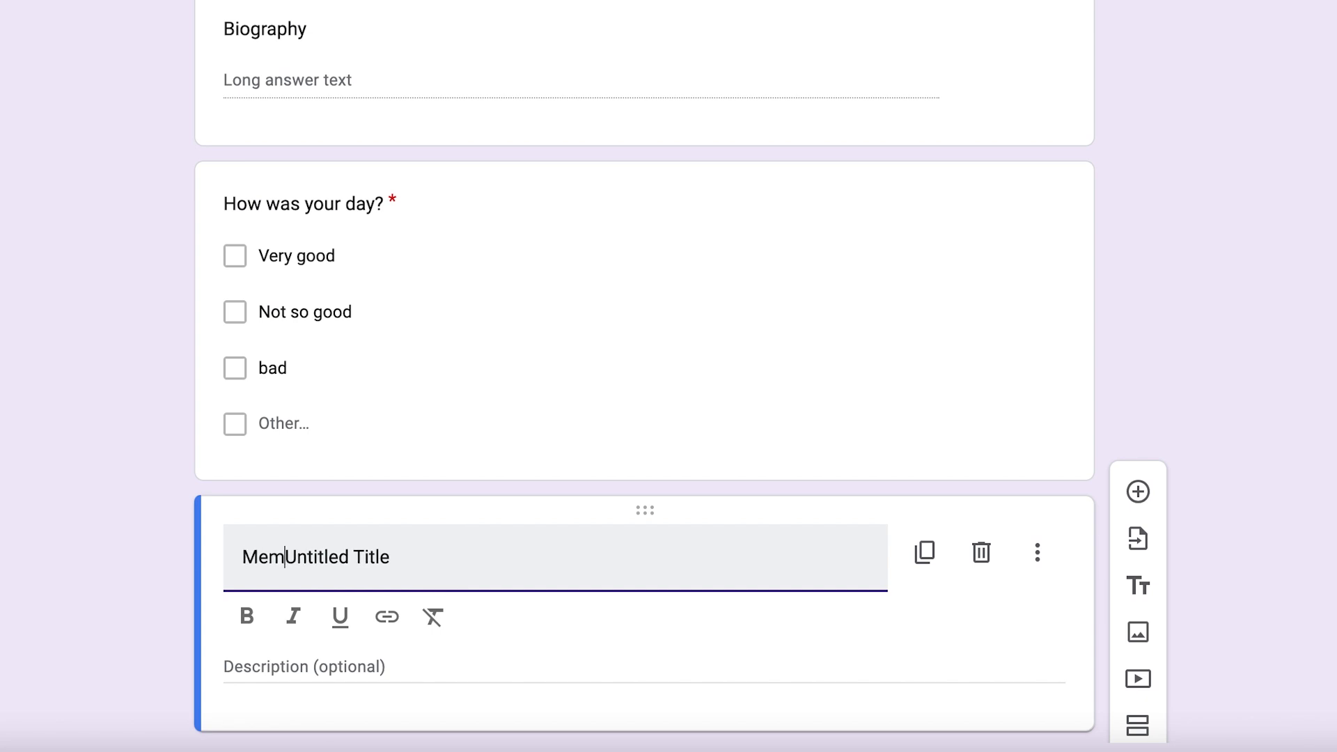
{"action": "type", "text": " des"}
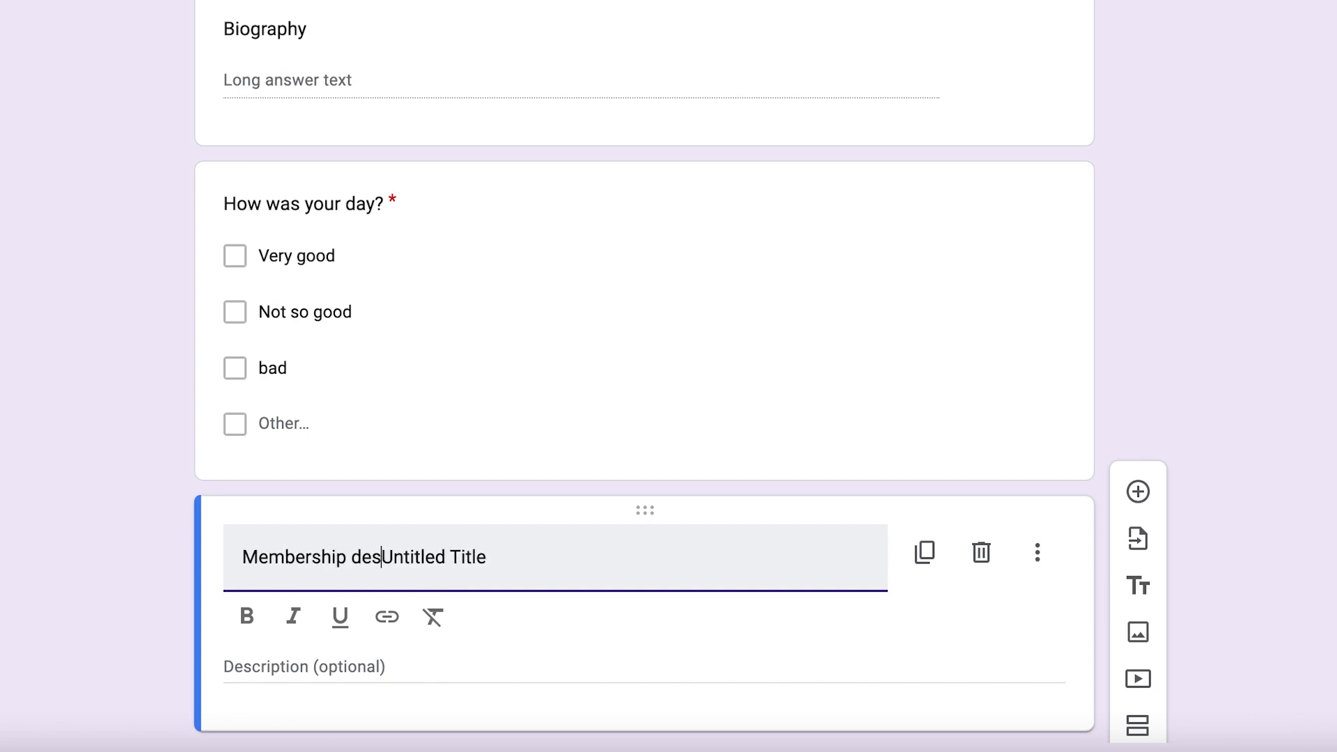
{"action": "type", "text": "cription"}
{"action": "key", "text": "BackSpace"}
{"action": "key", "text": "BackSpace"}
{"action": "key", "text": "BackSpace"}
{"action": "key", "text": "BackSpace"}
{"action": "key", "text": "BackSpace"}
{"action": "key", "text": "BackSpace"}
{"action": "key", "text": "BackSpace"}
{"action": "key", "text": "BackSpace"}
{"action": "key", "text": "BackSpace"}
{"action": "key", "text": "BackSpace"}
{"action": "key", "text": "BackSpace"}
{"action": "type", "text": "status"}
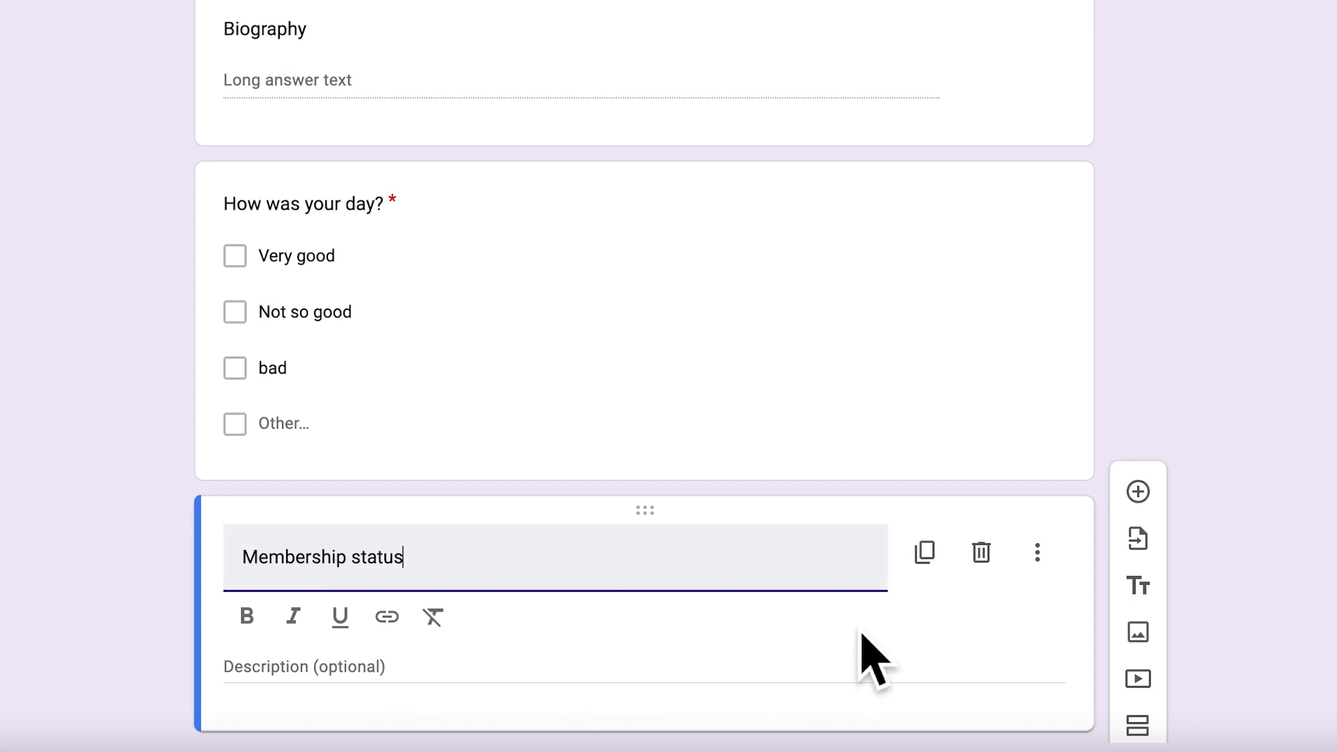
Give the Membership status block the description "This section captures questions about membership"
{"action": "left_click", "coordinate": [616, 668]}
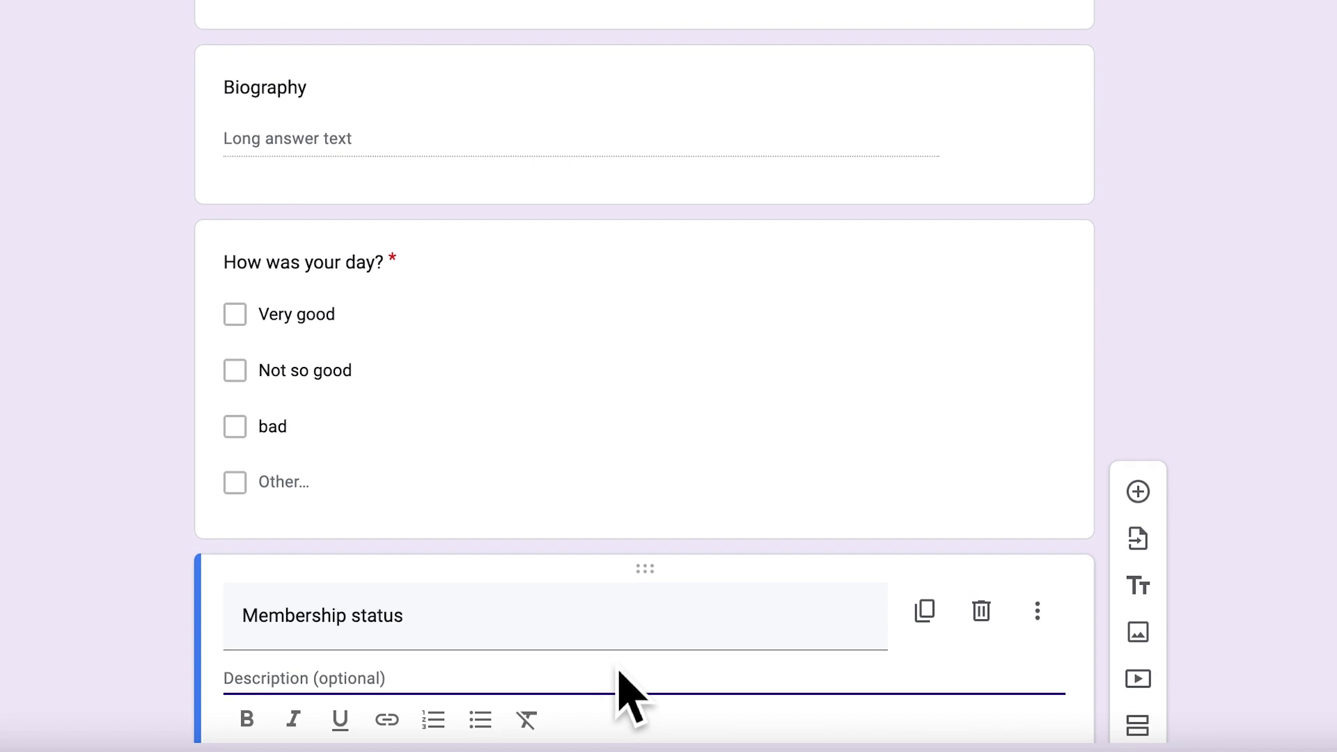
{"action": "type", "text": "T"}
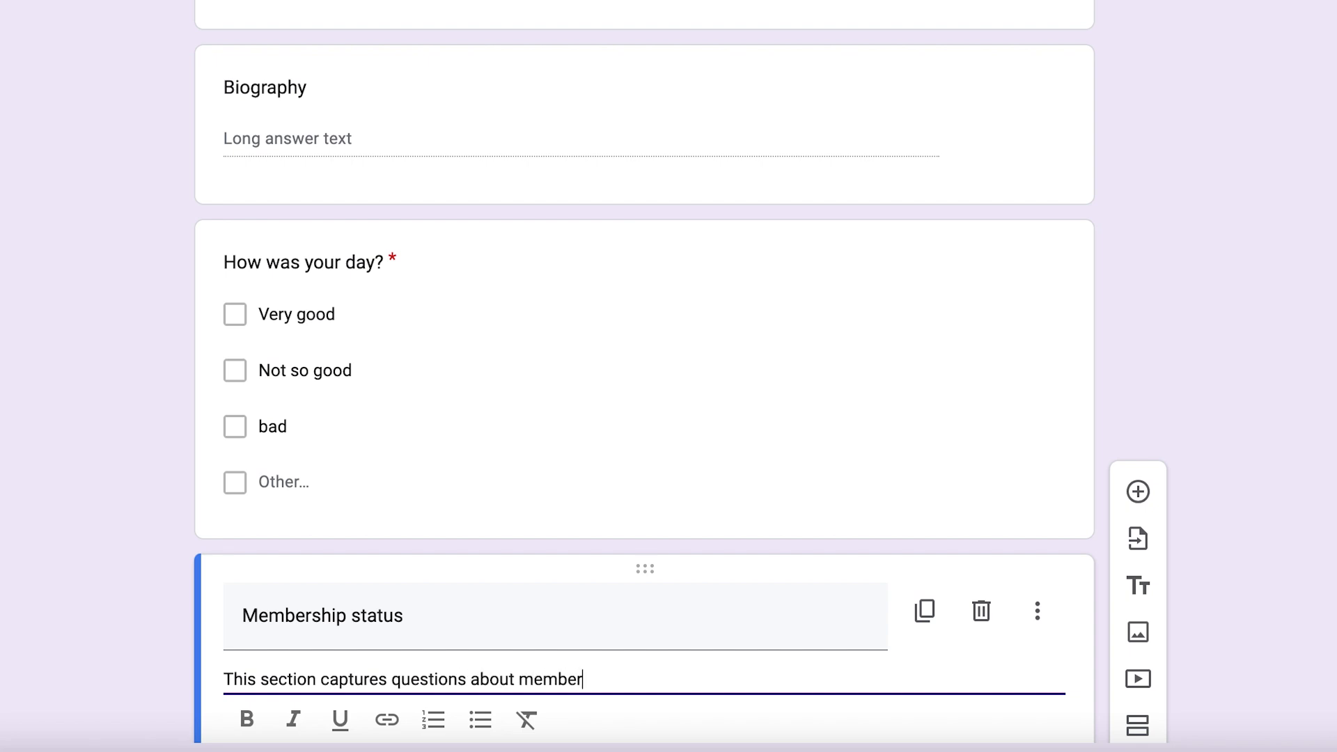
{"action": "left_click", "coordinate": [1312, 492]}
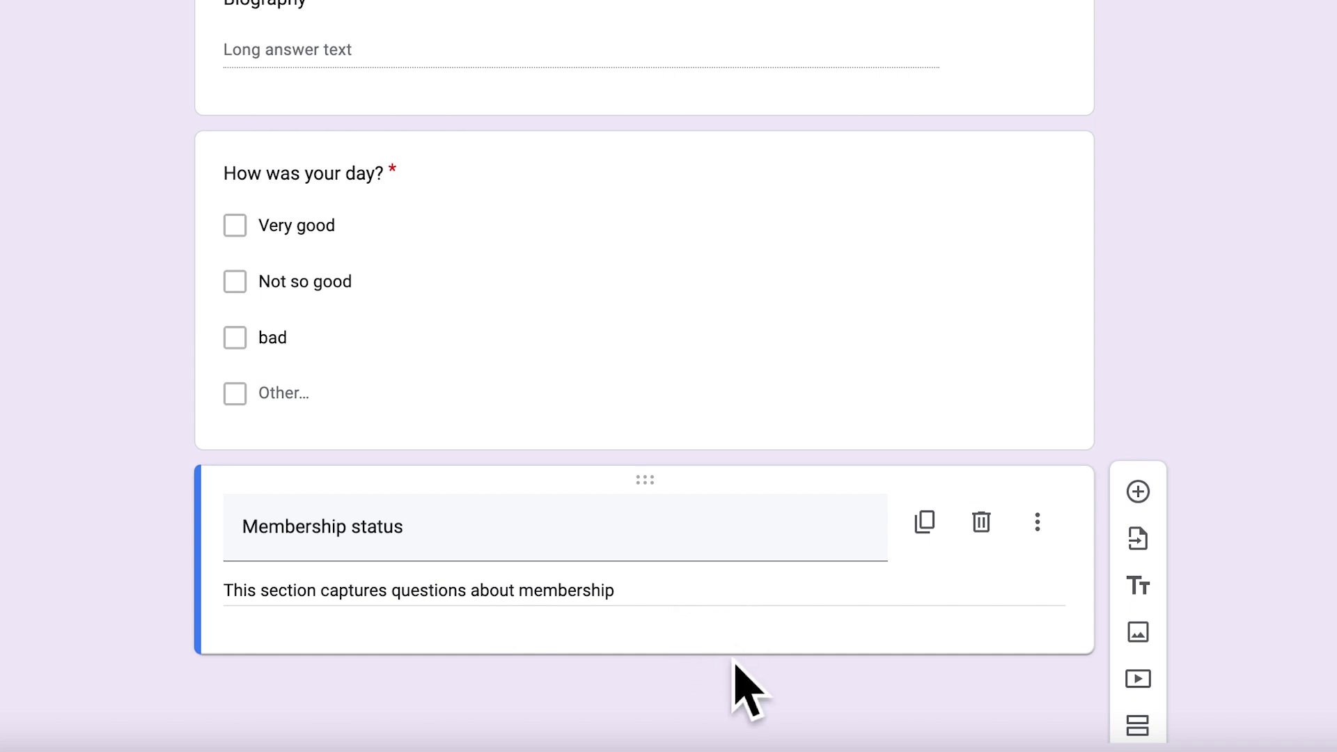
Add a Date question titled "When did you join toastmasters?" below the Membership status block
{"action": "left_click", "coordinate": [1138, 492]}
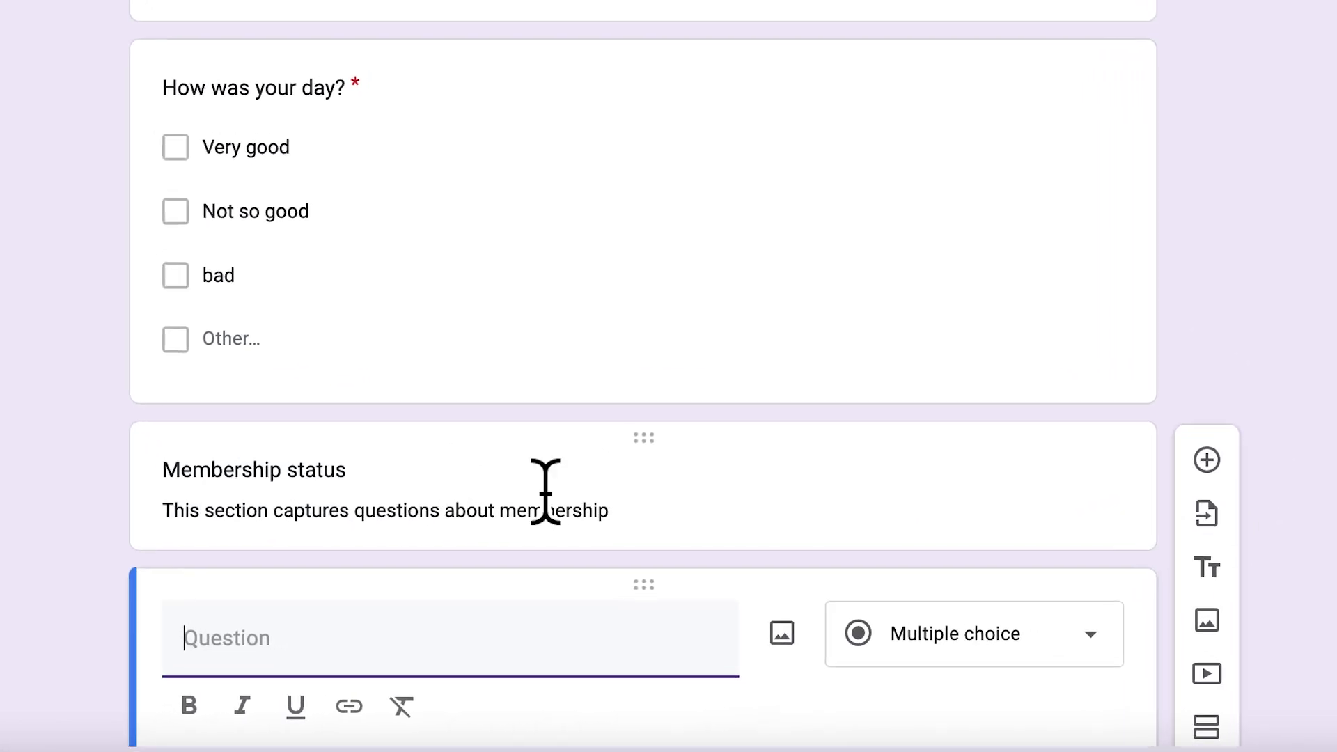
{"action": "left_click", "coordinate": [478, 641]}
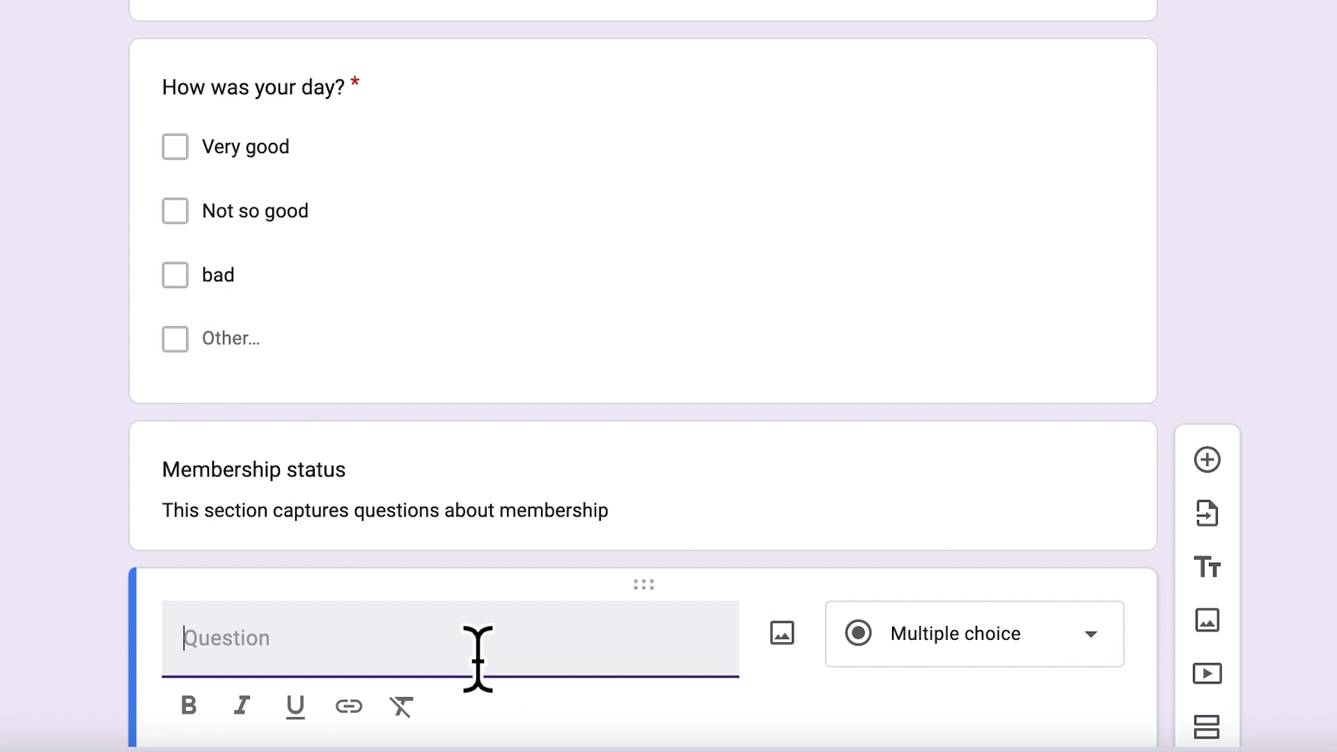
{"action": "type", "text": "When did you join toastmasters??"}
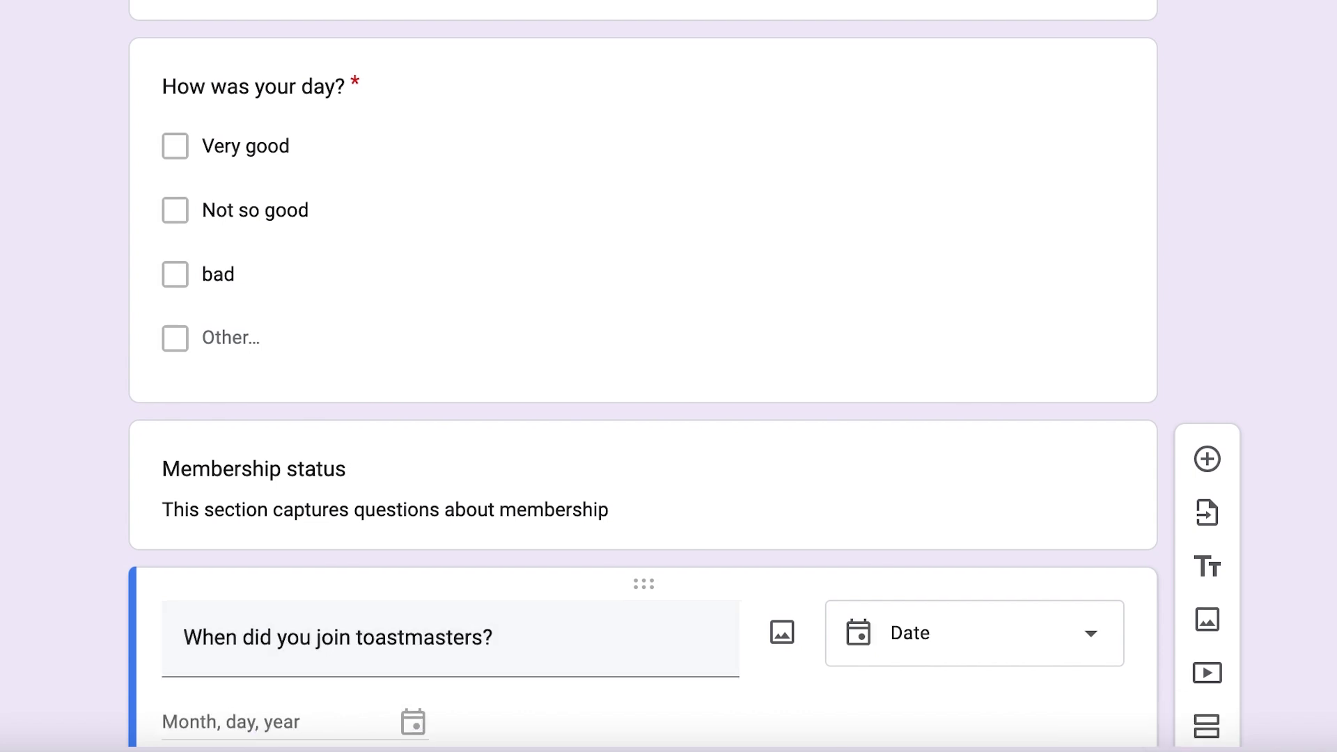
{"action": "scroll", "coordinate": [1312, 369], "scroll_direction": "down", "scroll_amount": 3}
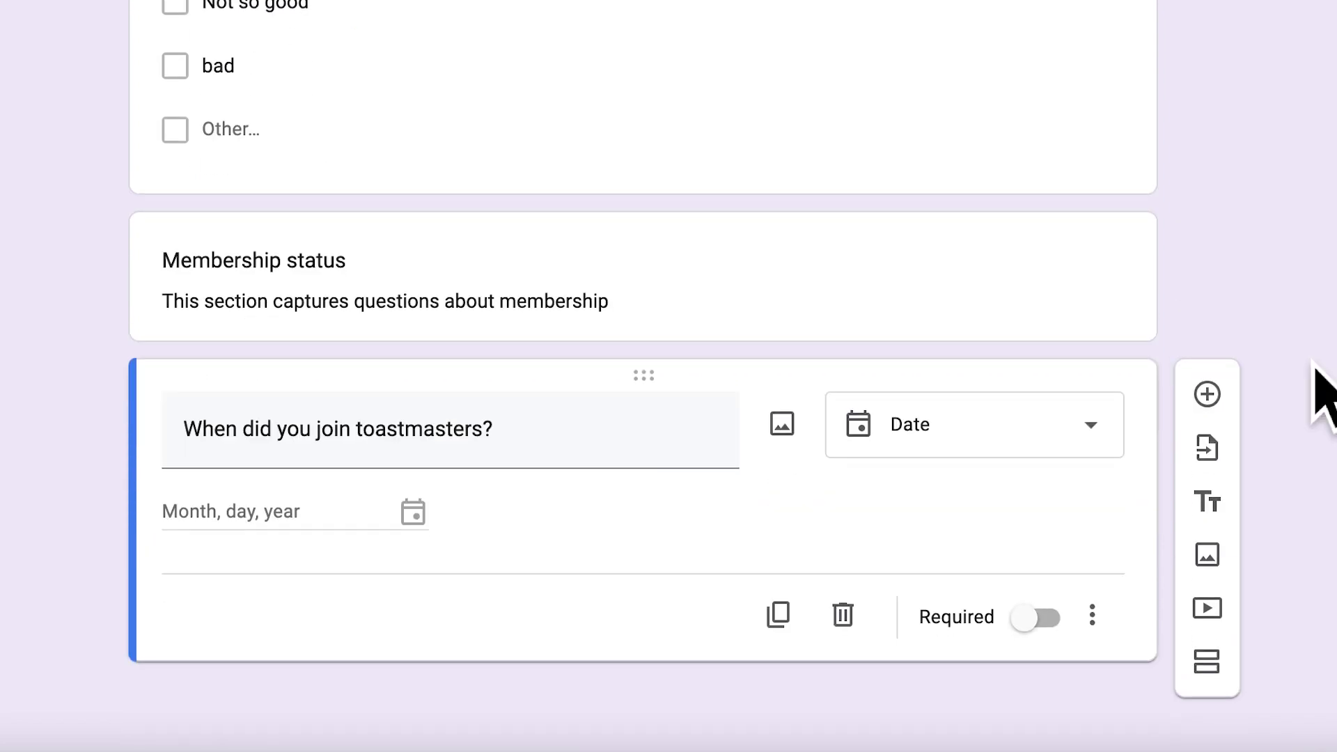
{"action": "left_click", "coordinate": [1083, 451]}
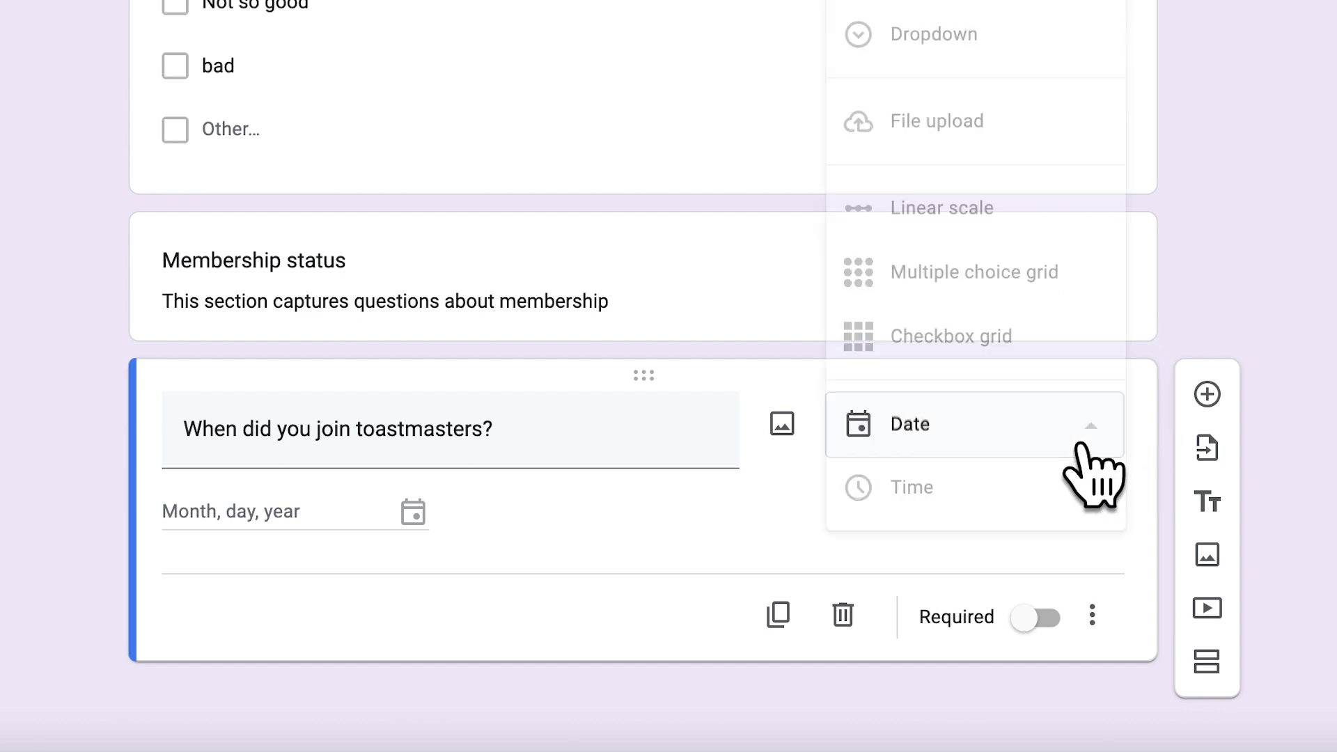
{"action": "left_click", "coordinate": [1082, 445]}
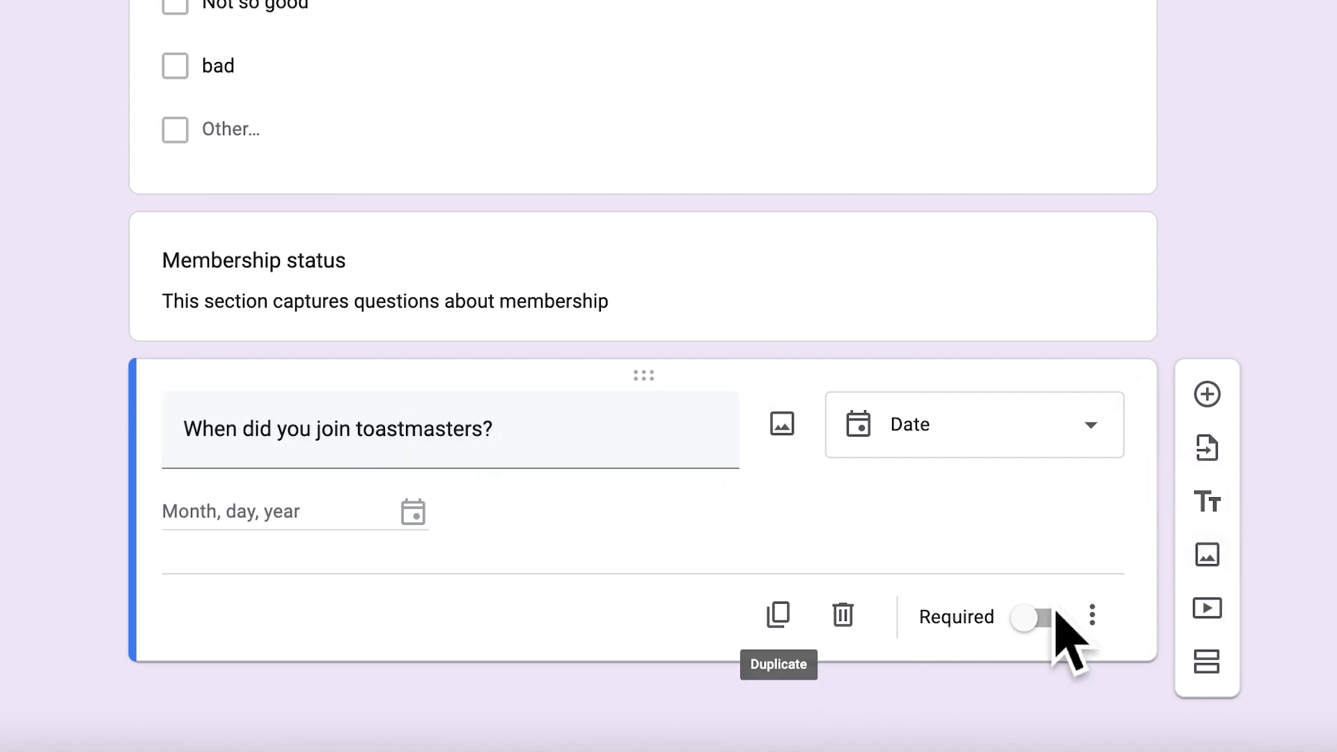
Insert the "YouTube Partnership Program" picture from Google Photos below the question about joining toastmasters, blocking webcam access
{"action": "left_click", "coordinate": [1211, 557]}
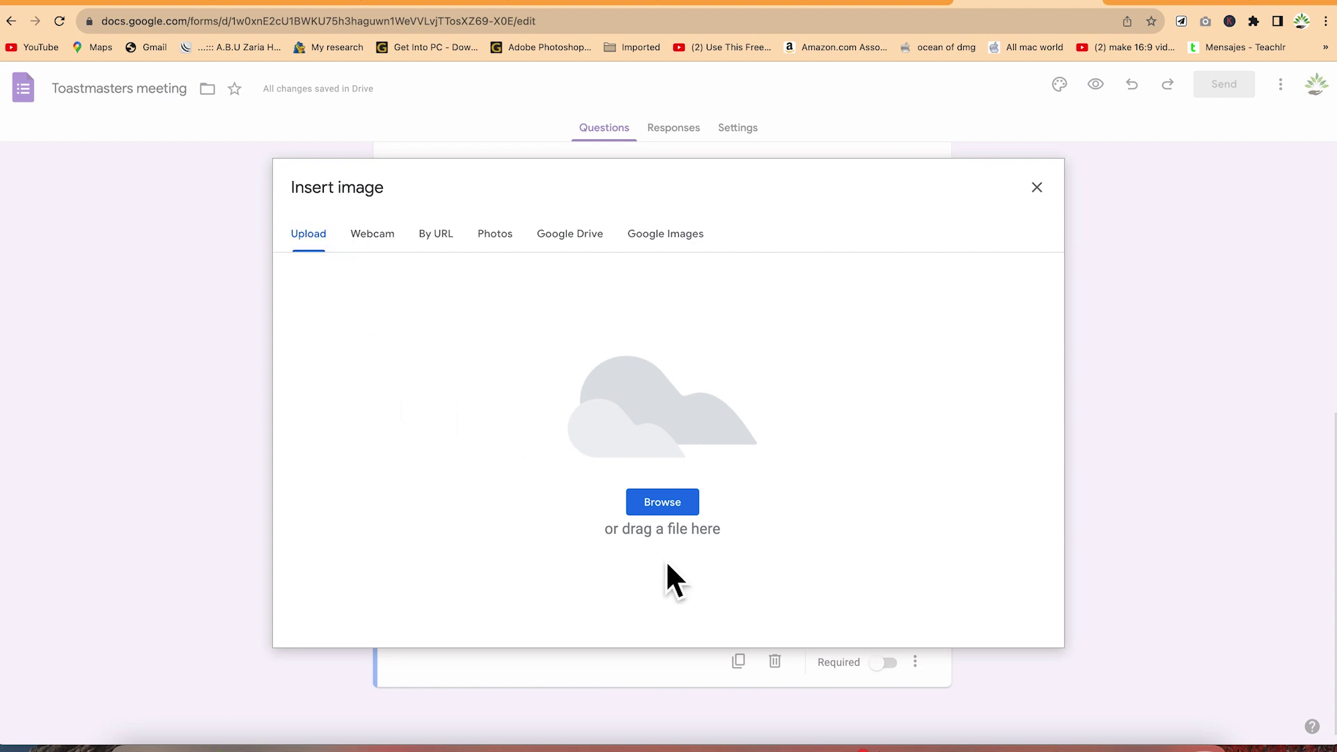
{"action": "left_click", "coordinate": [382, 244]}
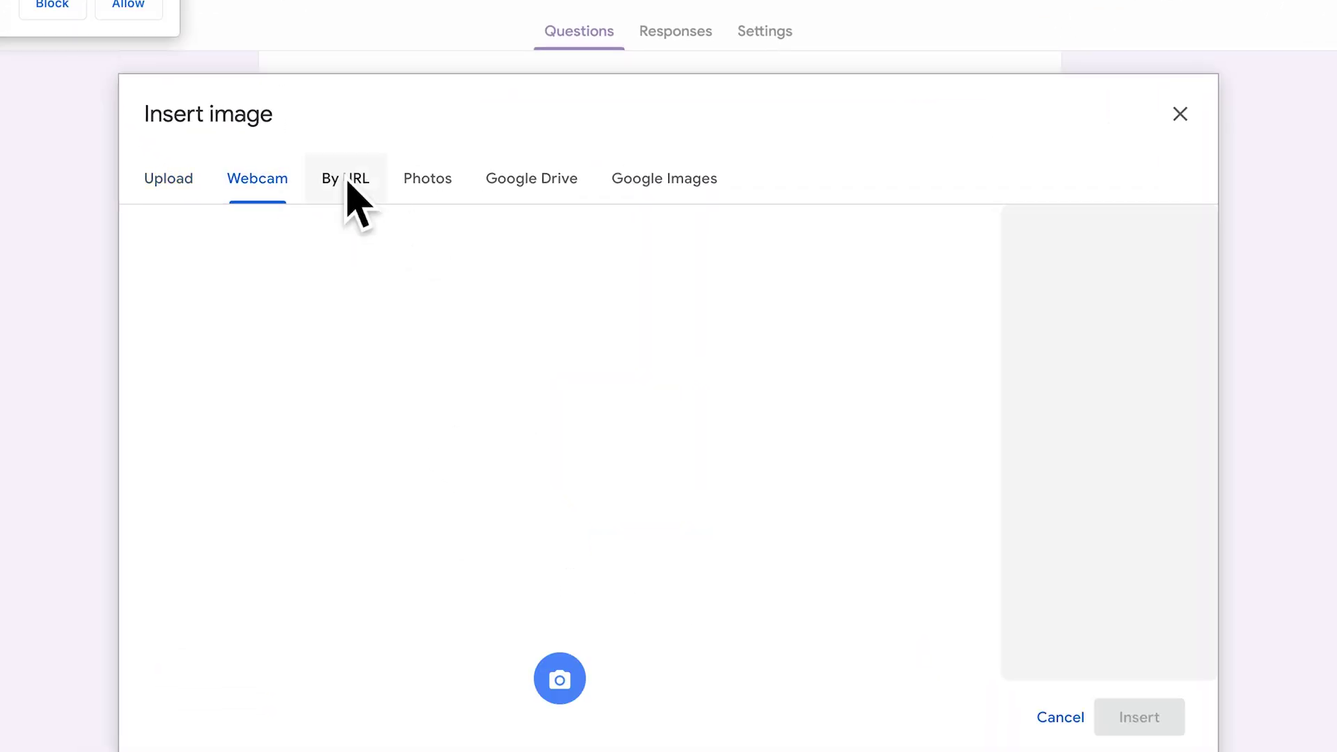
{"action": "left_click", "coordinate": [58, 10]}
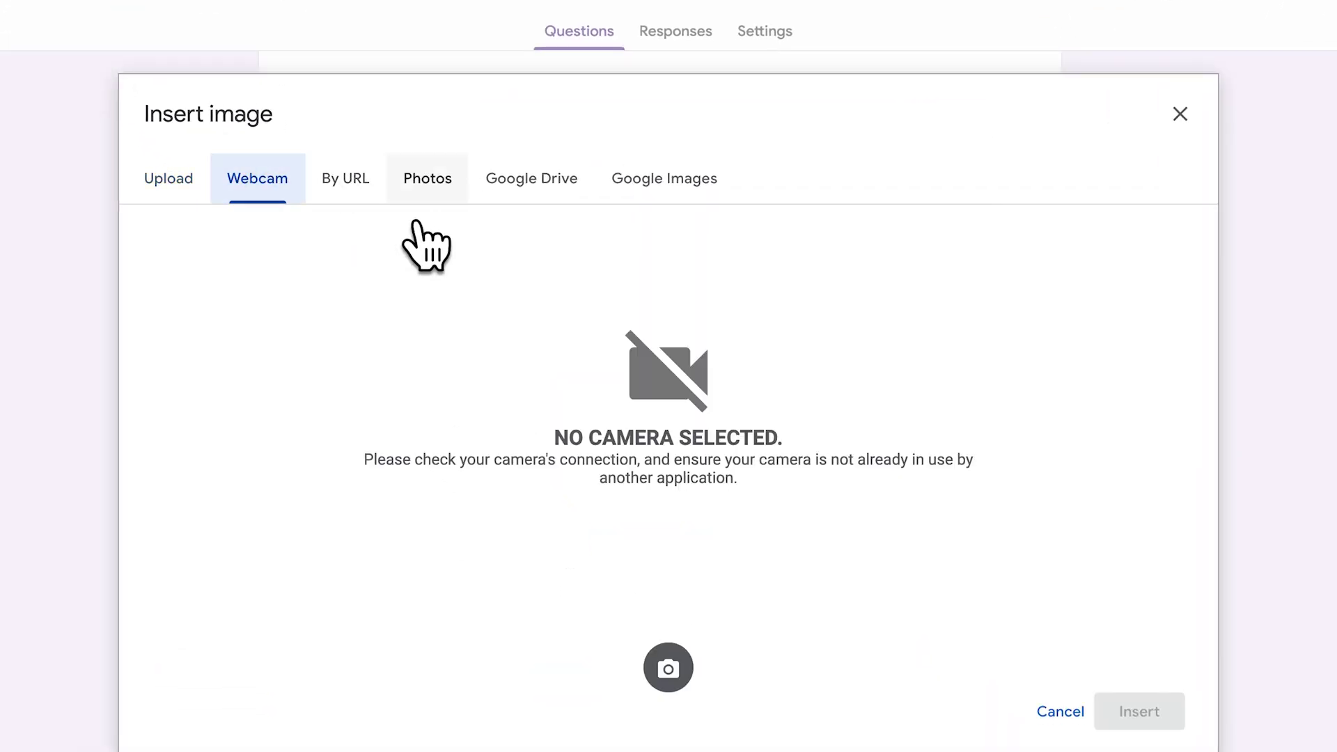
{"action": "left_click", "coordinate": [440, 187]}
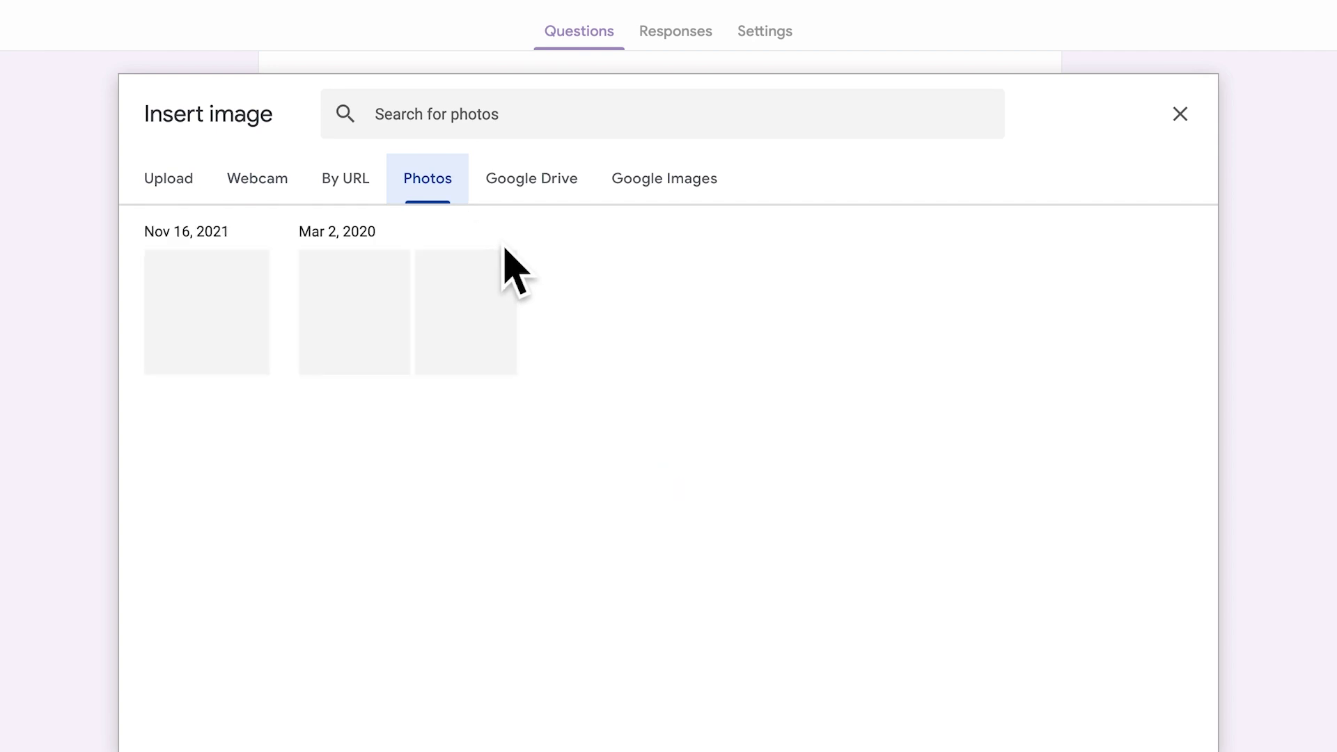
{"action": "left_click", "coordinate": [543, 132]}
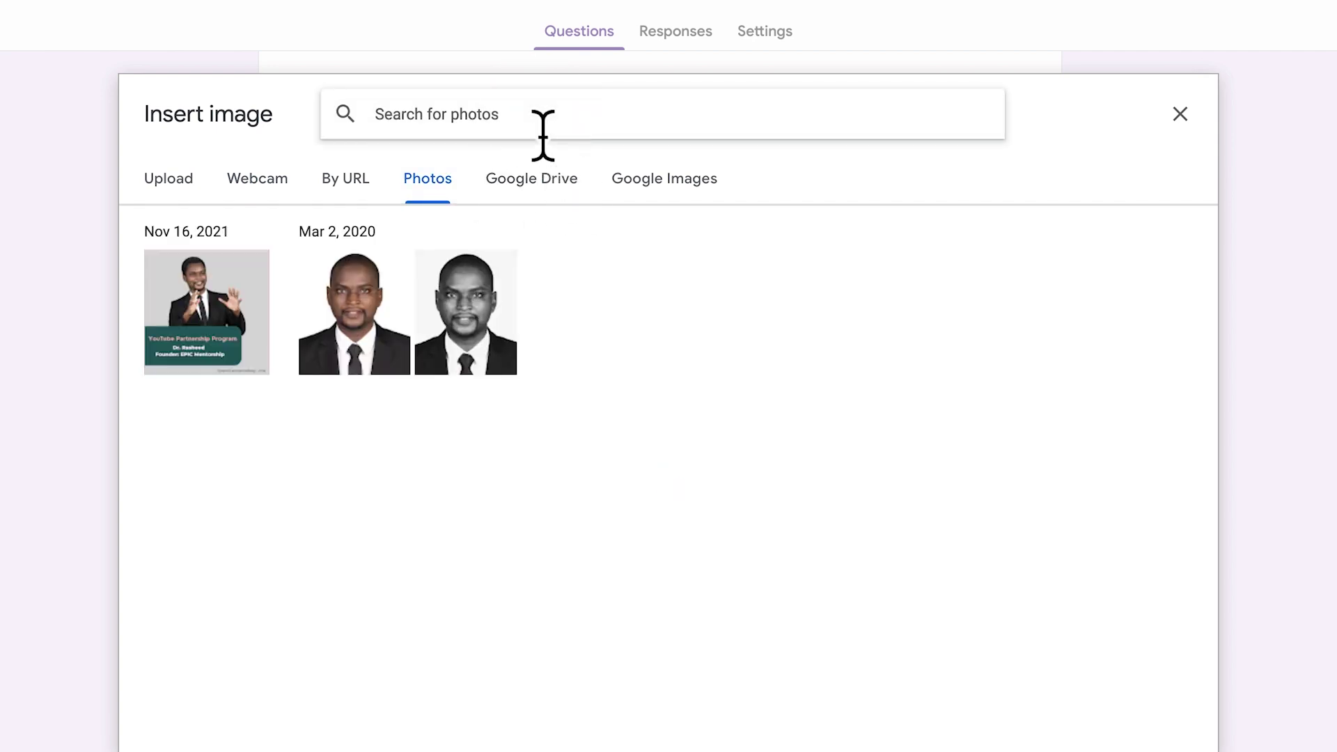
{"action": "left_click", "coordinate": [253, 328]}
{"action": "left_click", "coordinate": [1186, 718]}
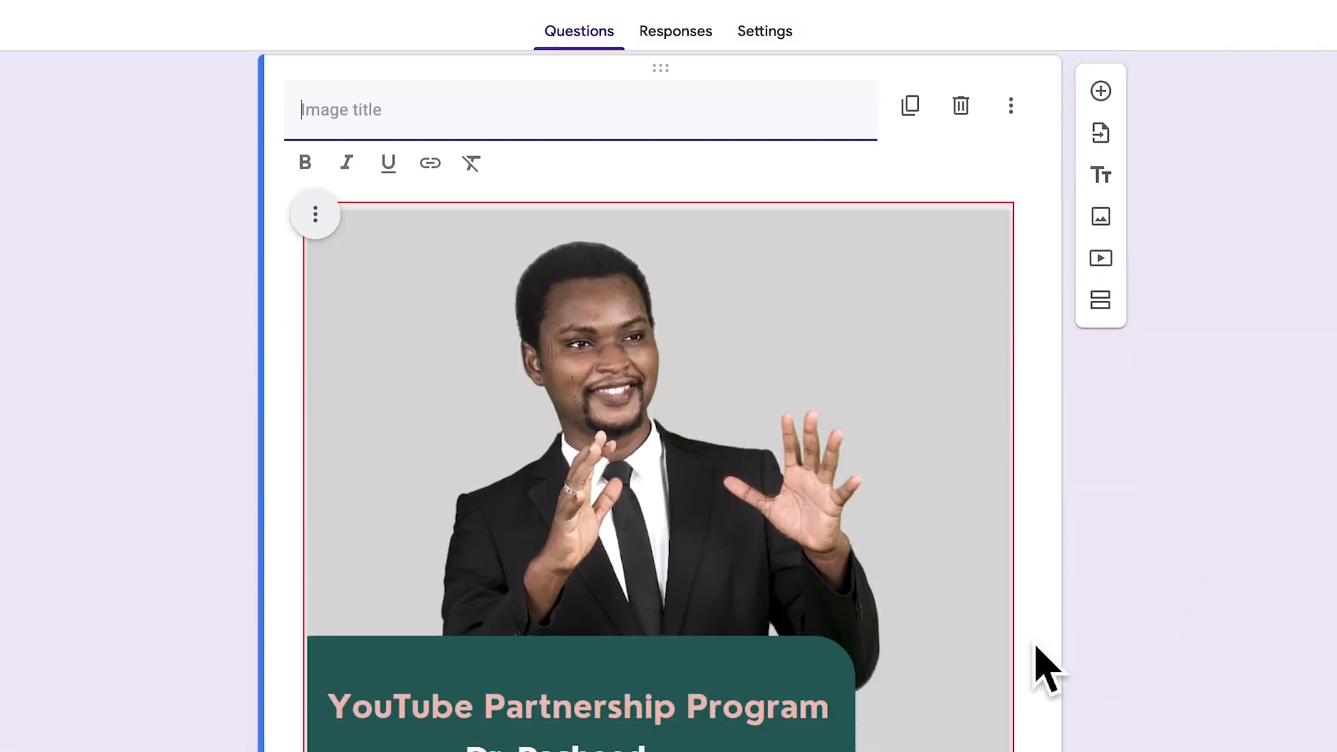
Title the inserted image "Membership evidence"
{"action": "scroll", "coordinate": [1054, 655], "scroll_direction": "up", "scroll_amount": 2}
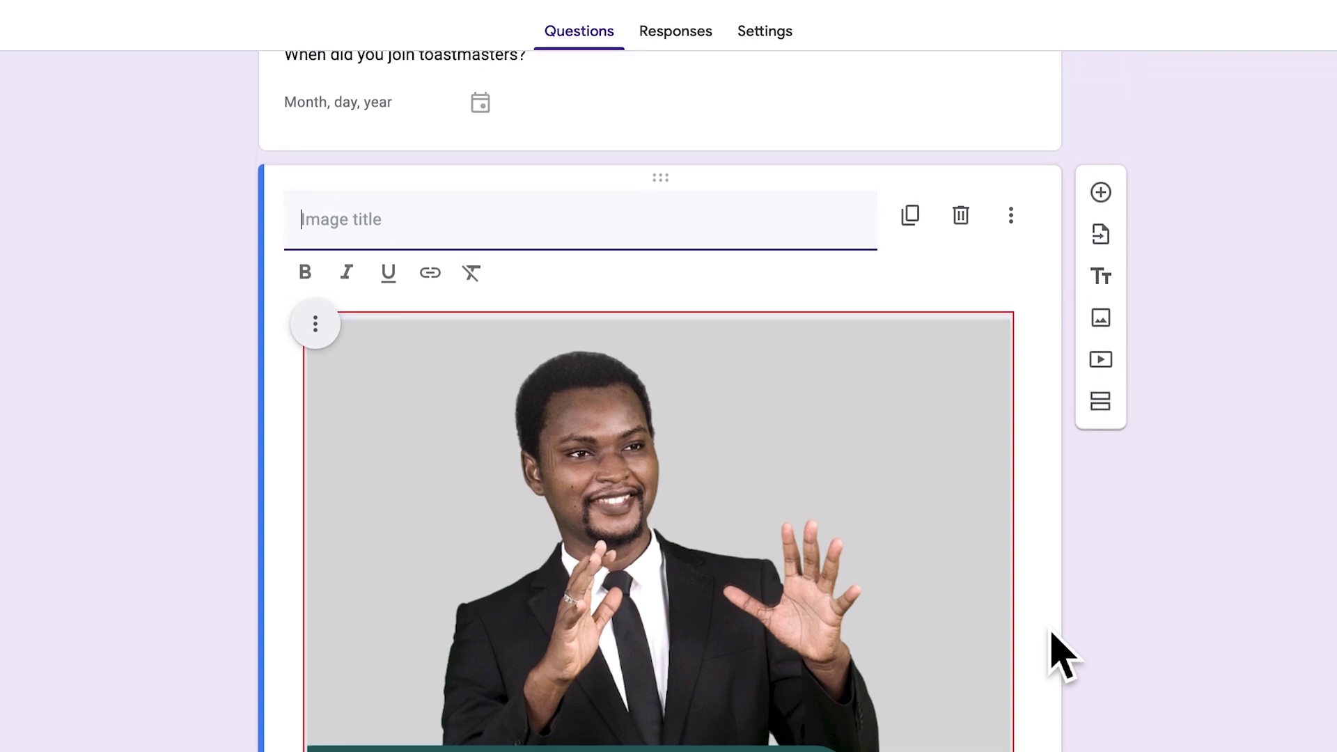
{"action": "scroll", "coordinate": [1051, 651], "scroll_direction": "down", "scroll_amount": 4}
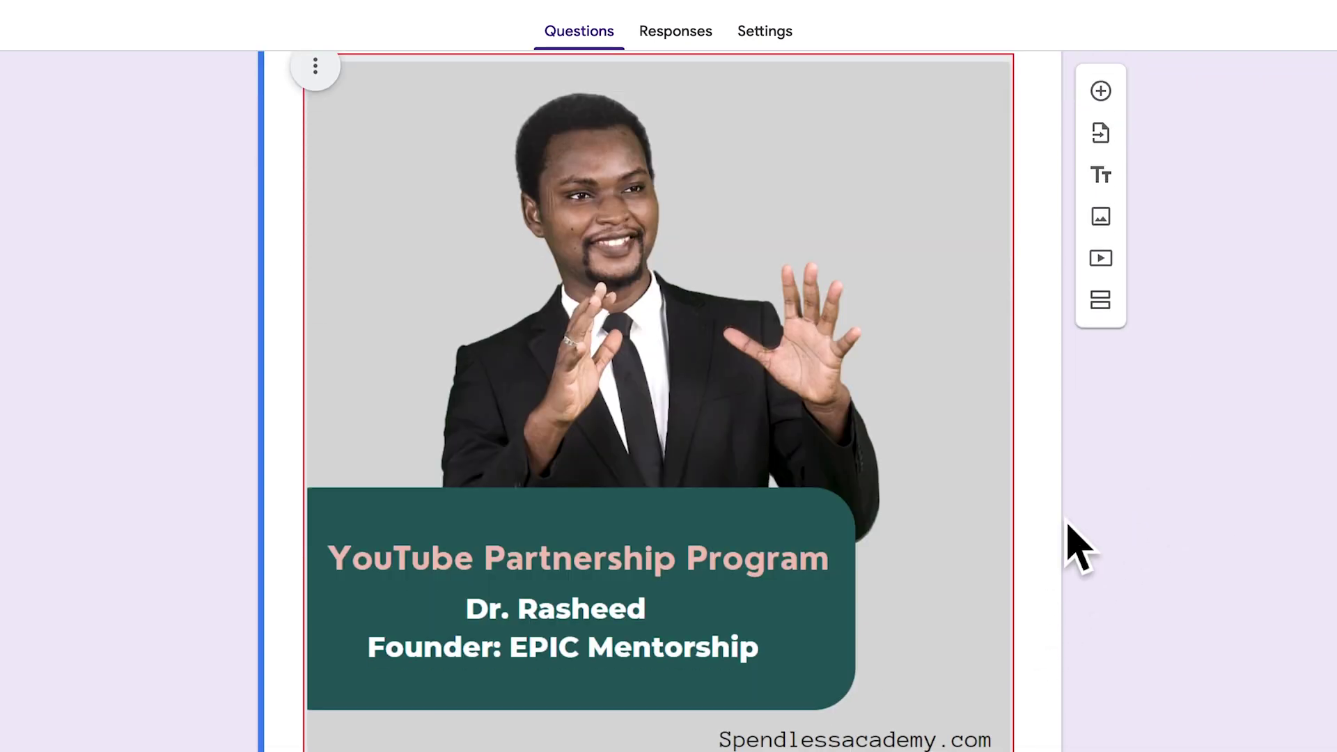
{"action": "scroll", "coordinate": [1067, 546], "scroll_direction": "up", "scroll_amount": 3}
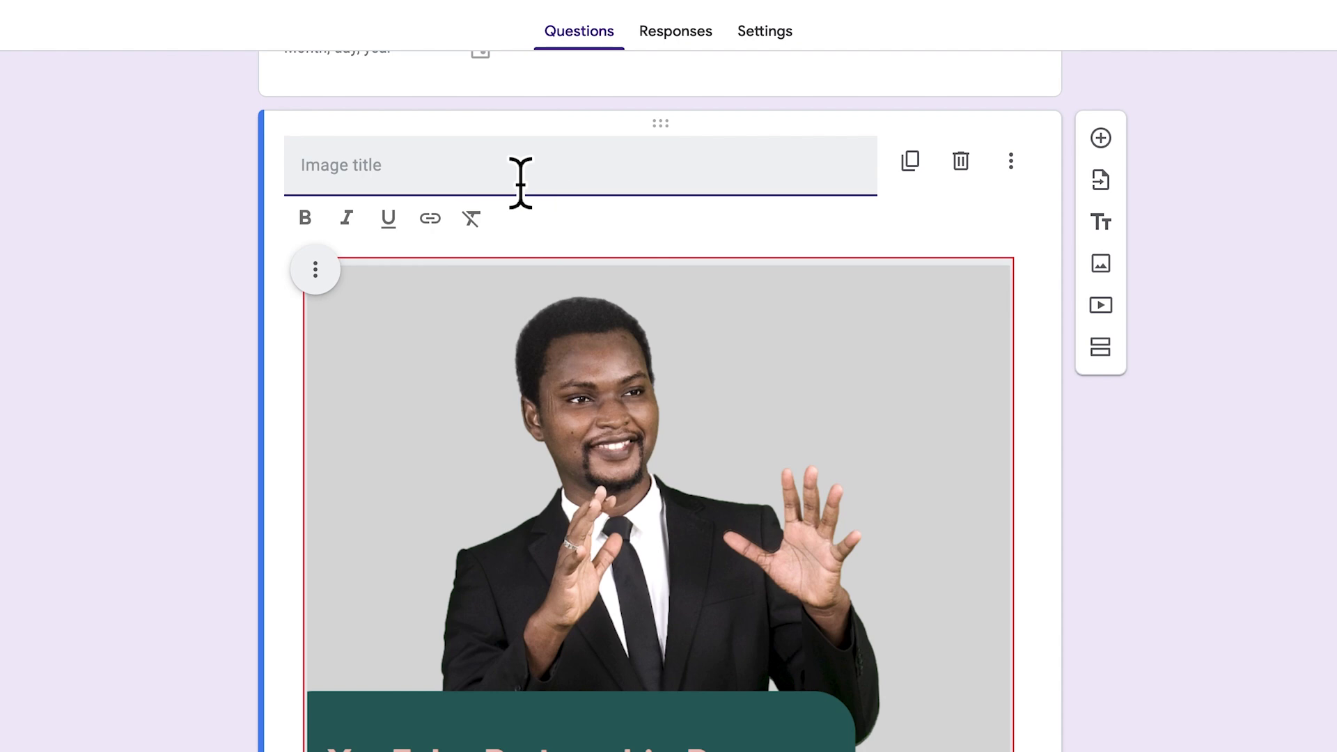
{"action": "type", "text": "Membership evidence"}
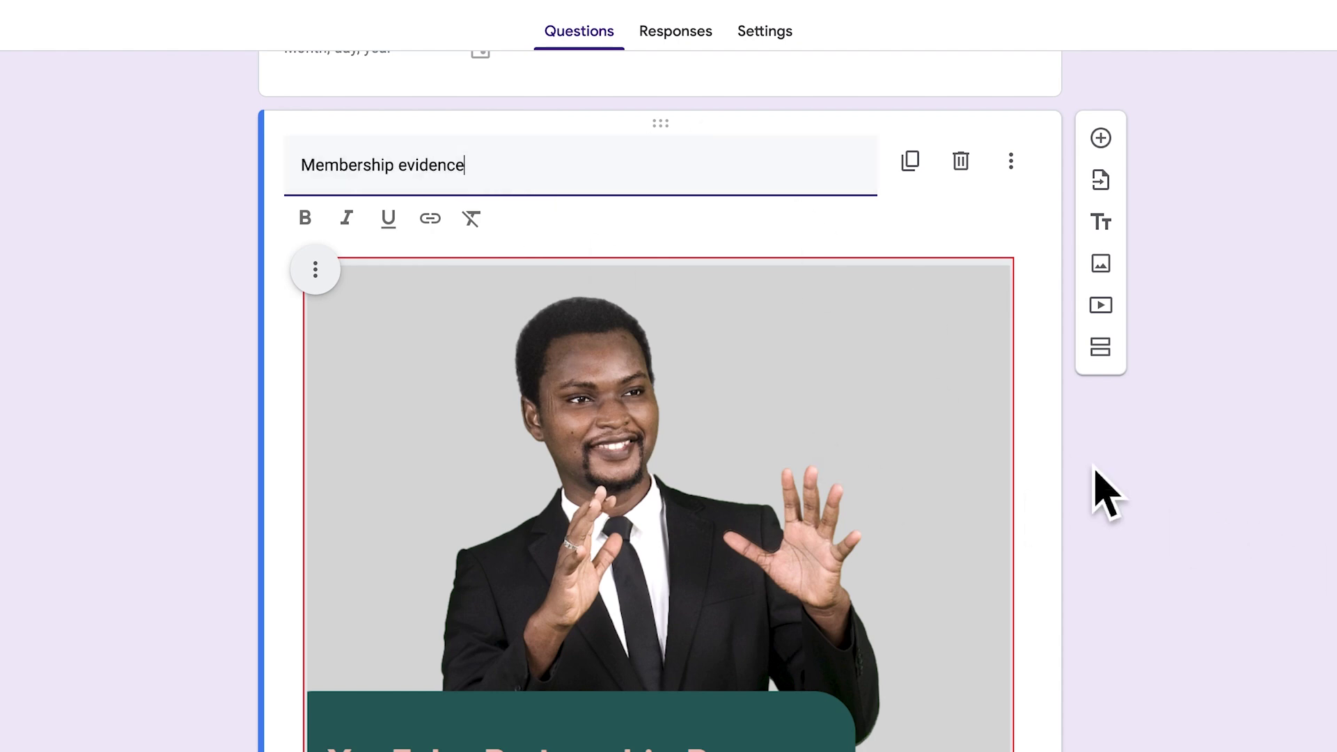
{"action": "left_click", "coordinate": [1199, 537]}
{"action": "scroll", "coordinate": [871, 588], "scroll_direction": "down", "scroll_amount": 3}
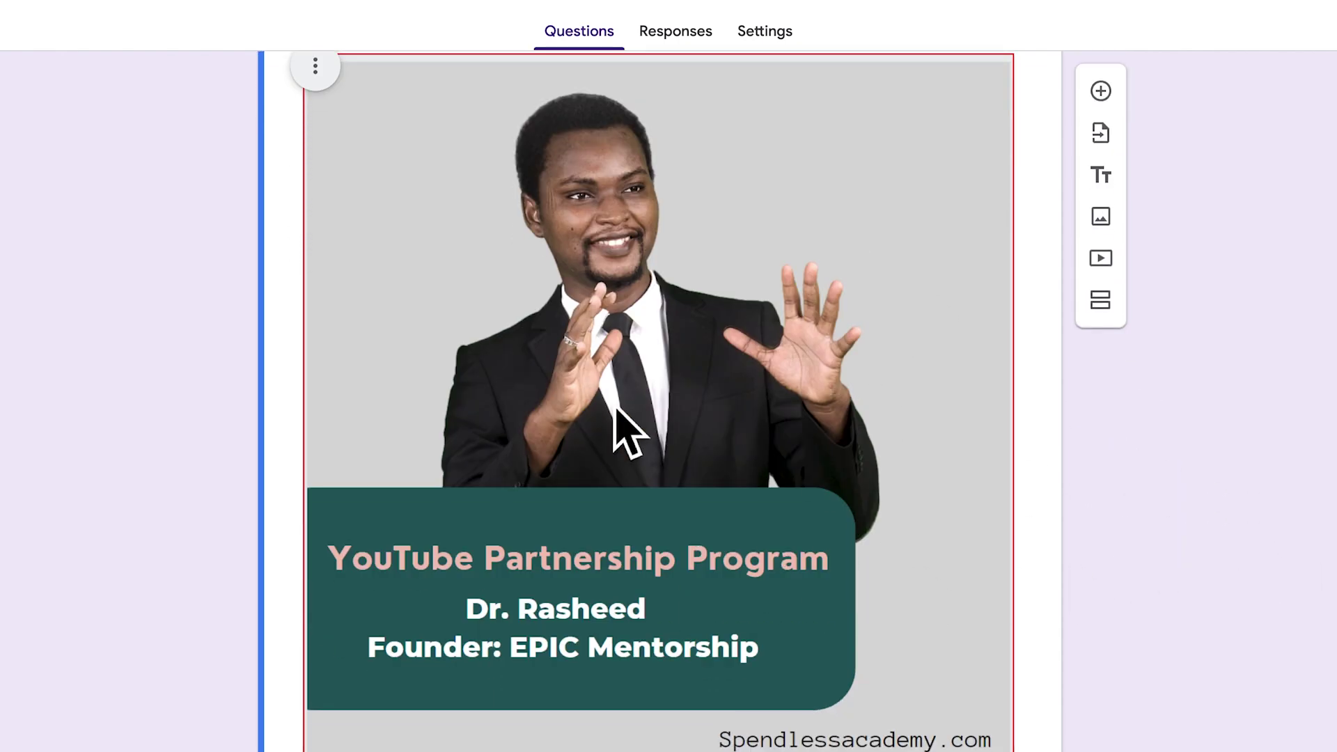
Review the alignment, change and remove options available for the inserted image
{"action": "left_click", "coordinate": [315, 66]}
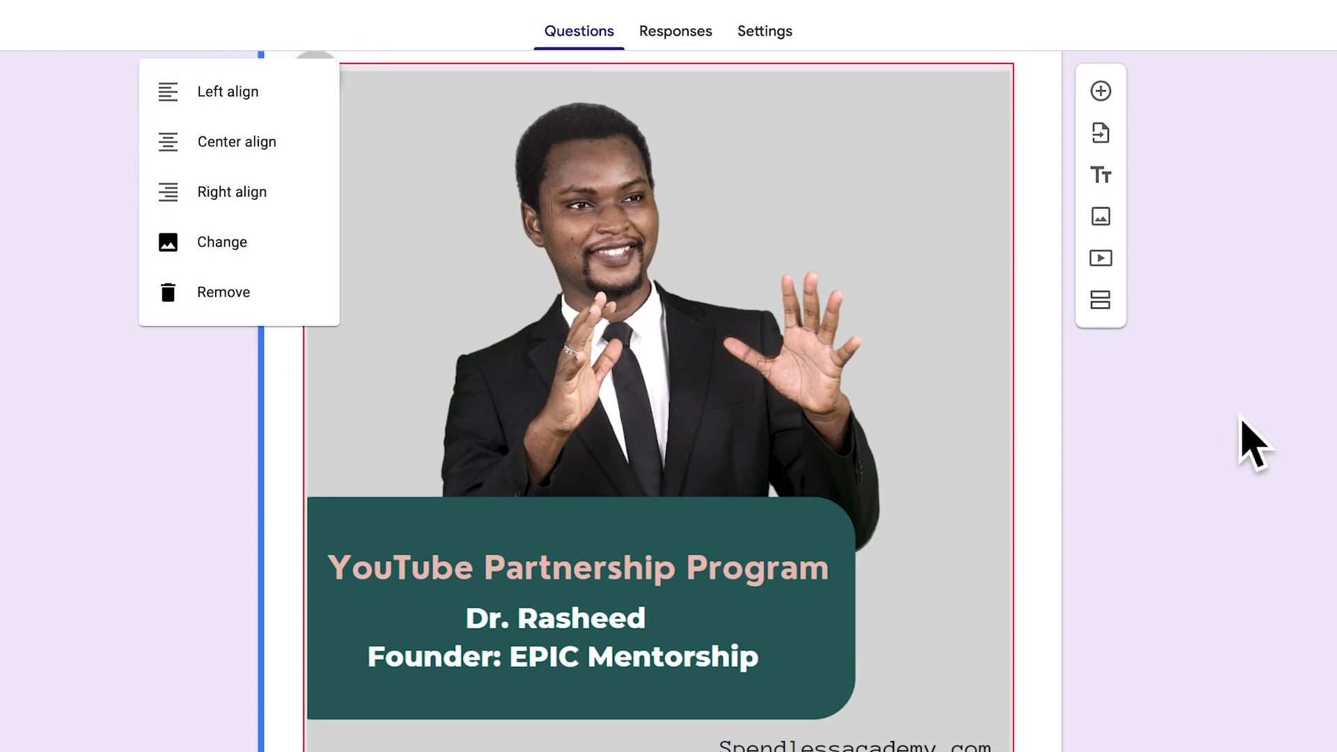
{"action": "left_click", "coordinate": [1246, 439]}
{"action": "scroll", "coordinate": [994, 469], "scroll_direction": "up", "scroll_amount": 10}
{"action": "scroll", "coordinate": [912, 452], "scroll_direction": "up", "scroll_amount": 5}
{"action": "scroll", "coordinate": [916, 478], "scroll_direction": "down", "scroll_amount": 15}
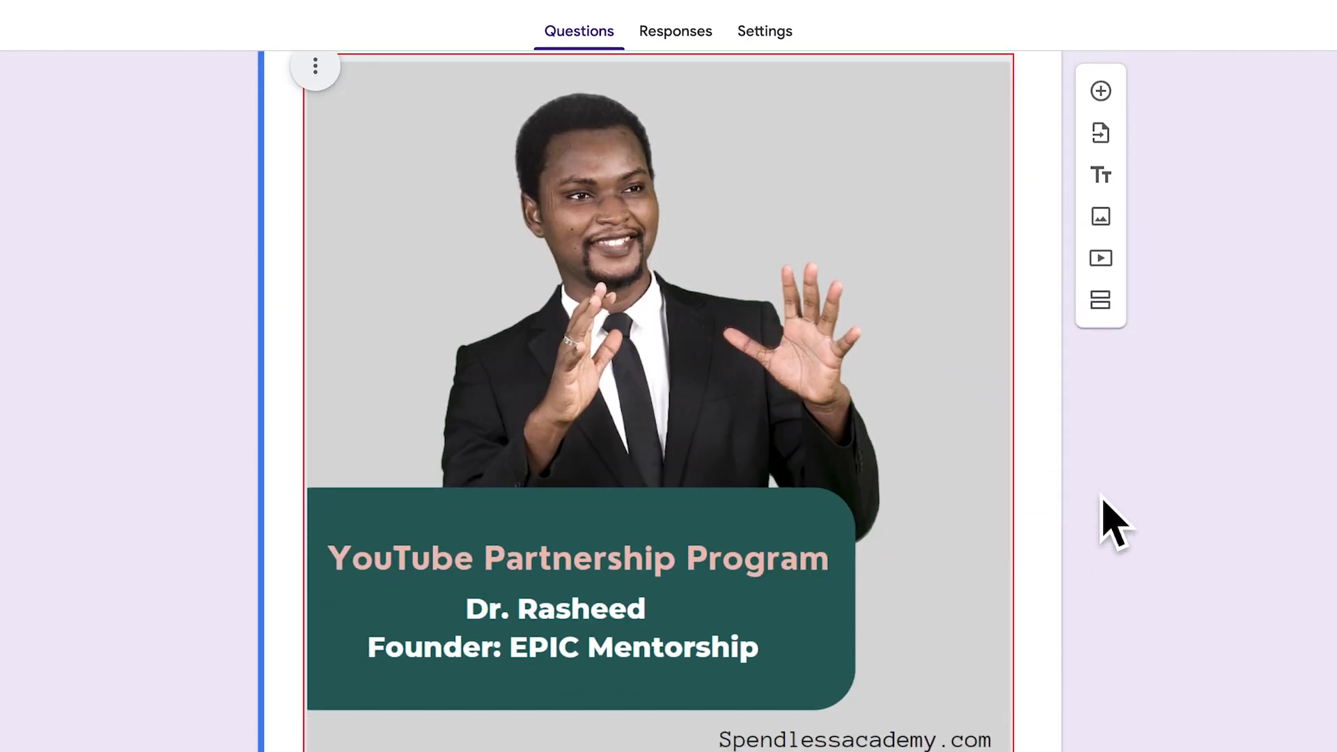
View the YouTube video selection dialog and close it without adding a video
{"action": "left_click", "coordinate": [1125, 273]}
{"action": "left_click", "coordinate": [347, 217]}
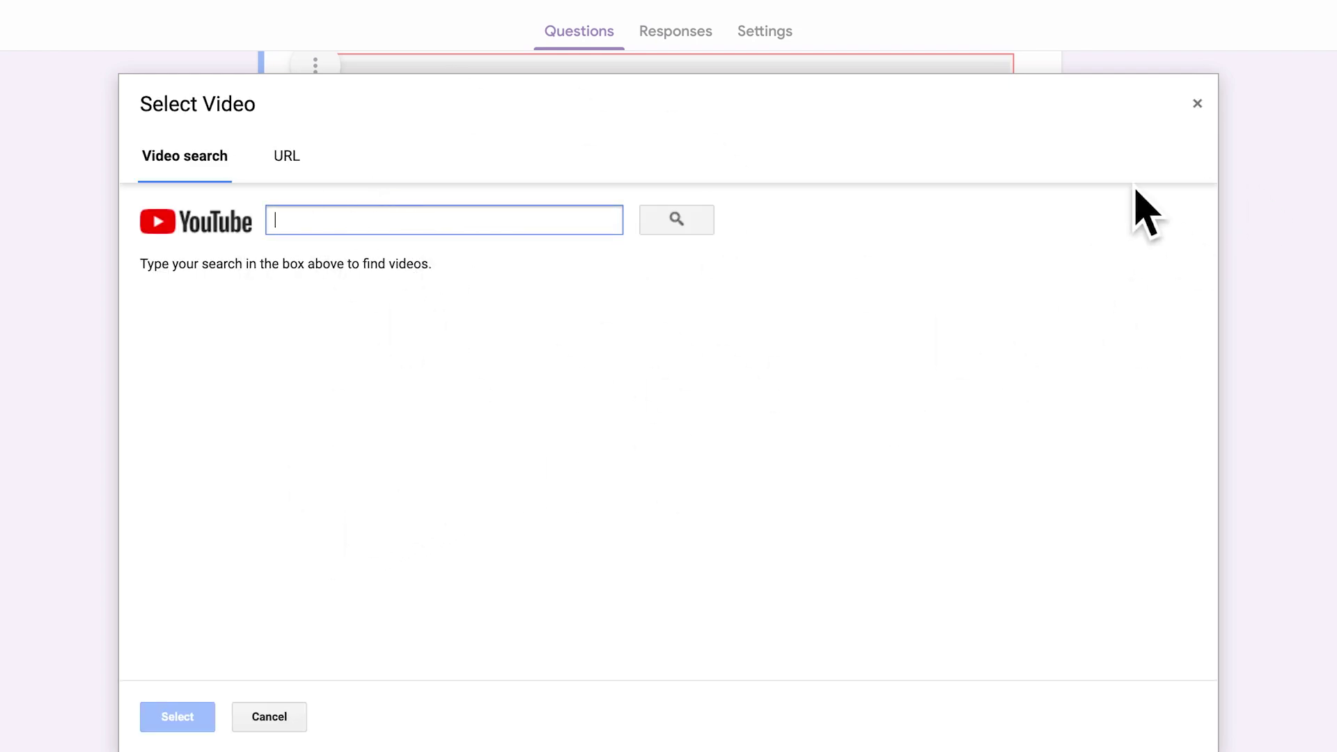
{"action": "left_click", "coordinate": [1197, 105]}
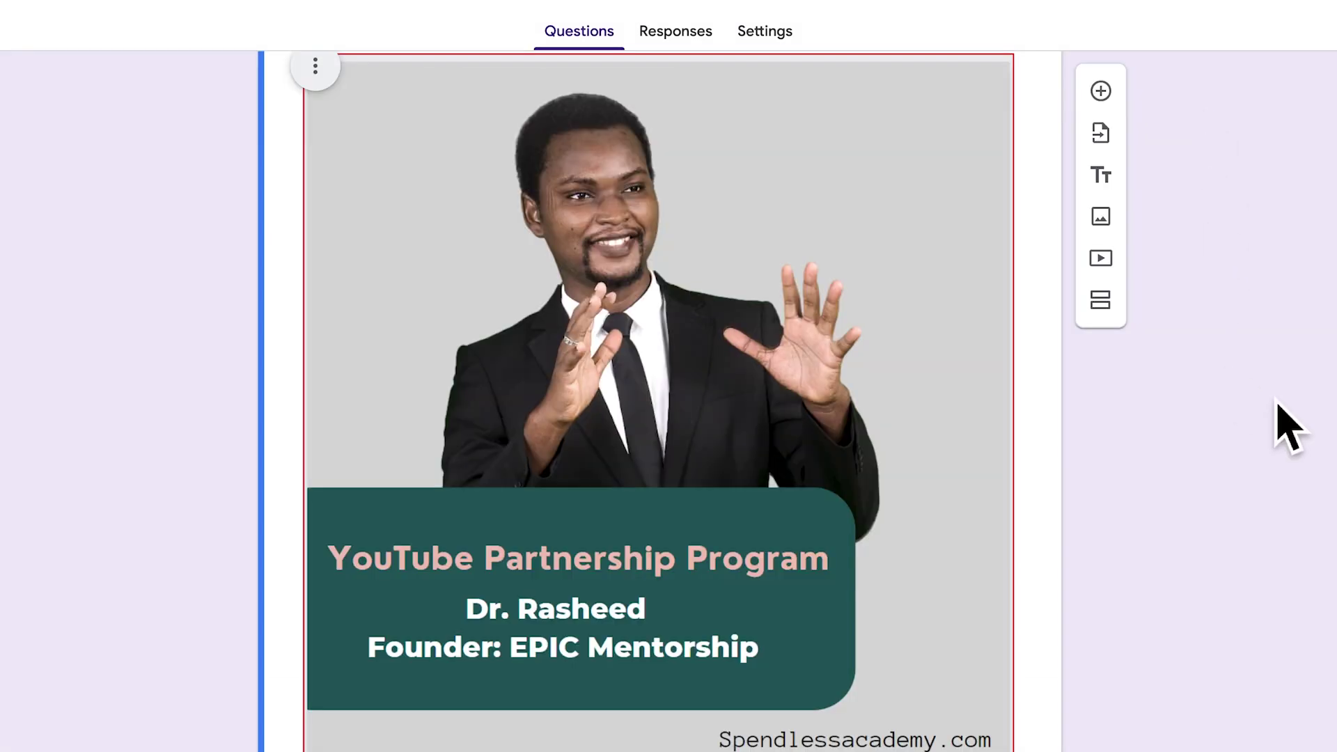
Add a section titled "Bio data" with the description "this section takes in in information about your bio data"
{"action": "left_click", "coordinate": [1129, 317]}
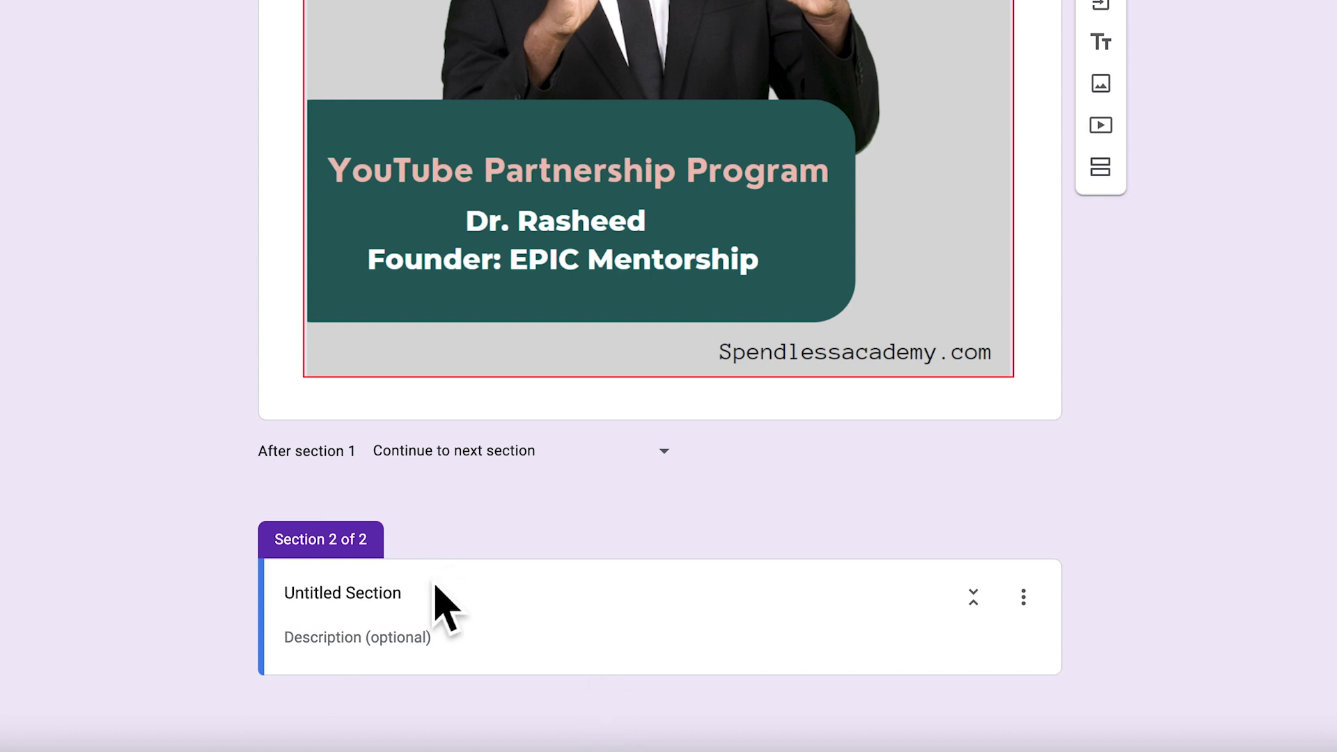
{"action": "left_click", "coordinate": [431, 593]}
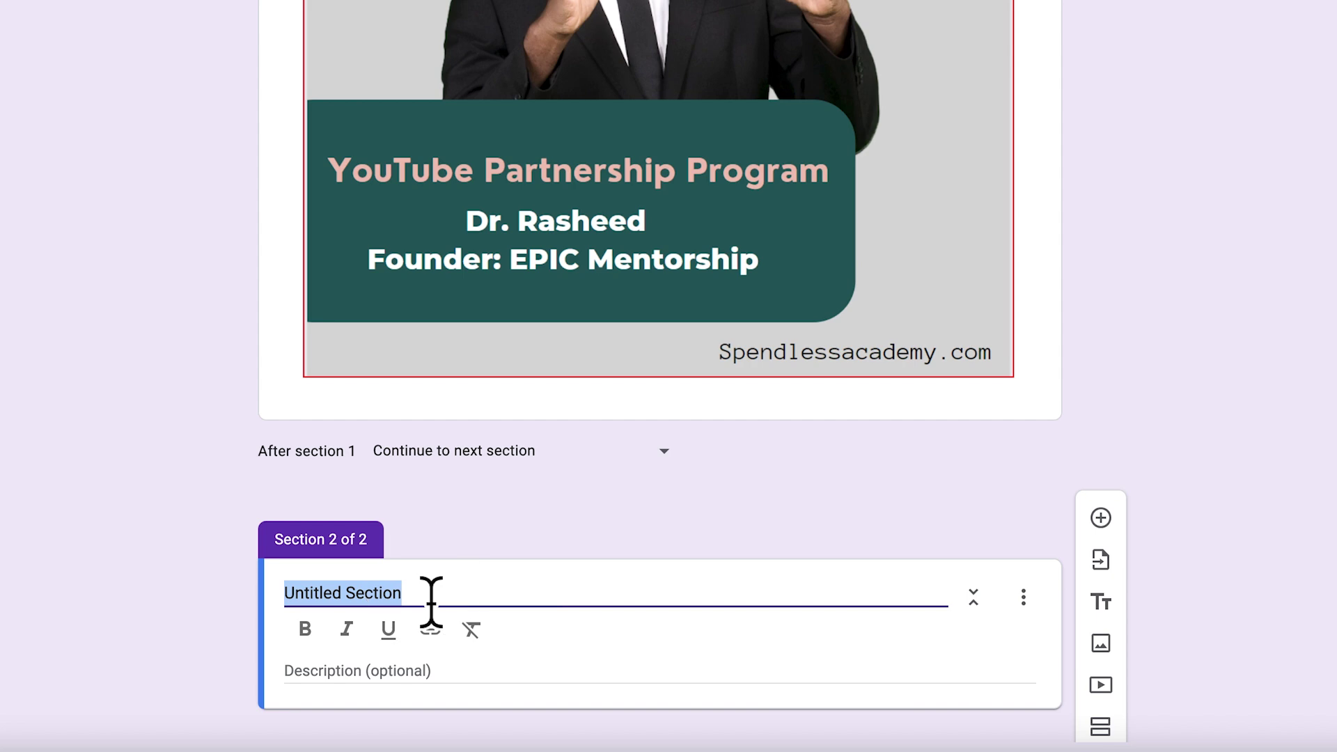
{"action": "type", "text": "Bio data"}
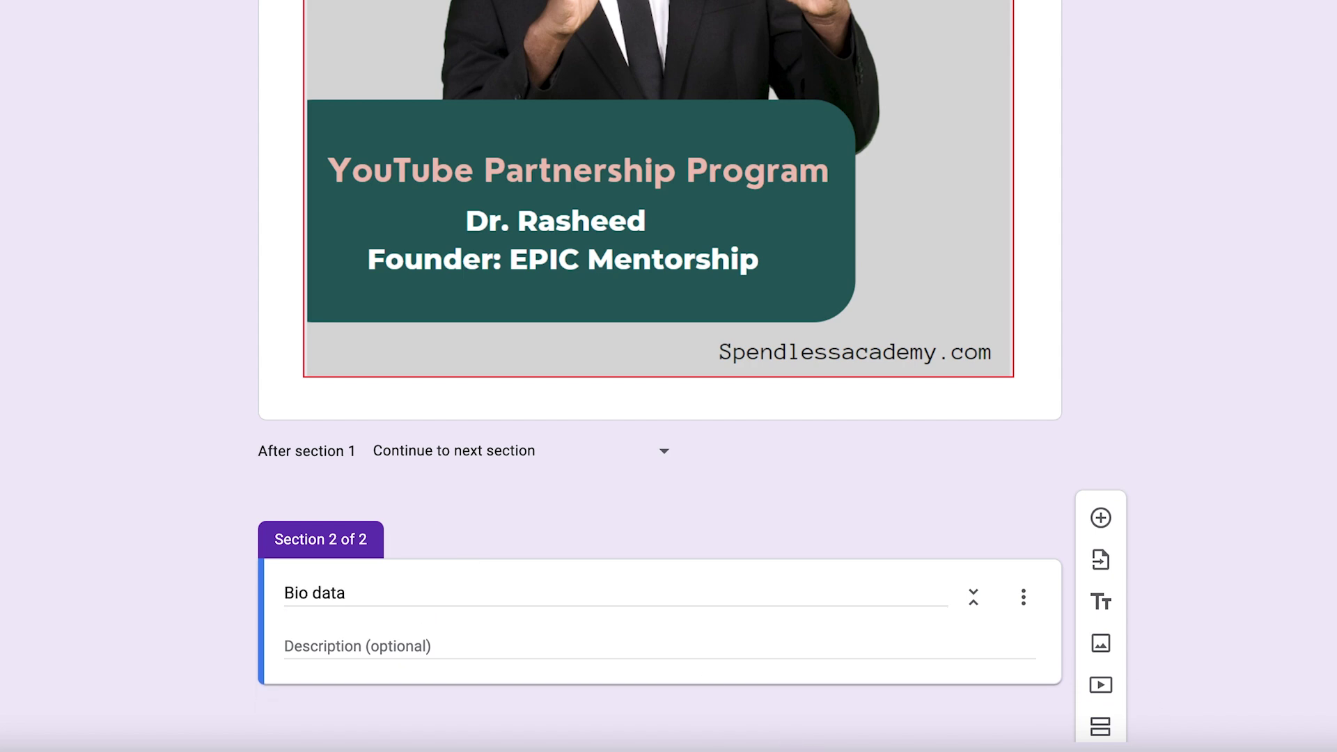
{"action": "left_click", "coordinate": [516, 635]}
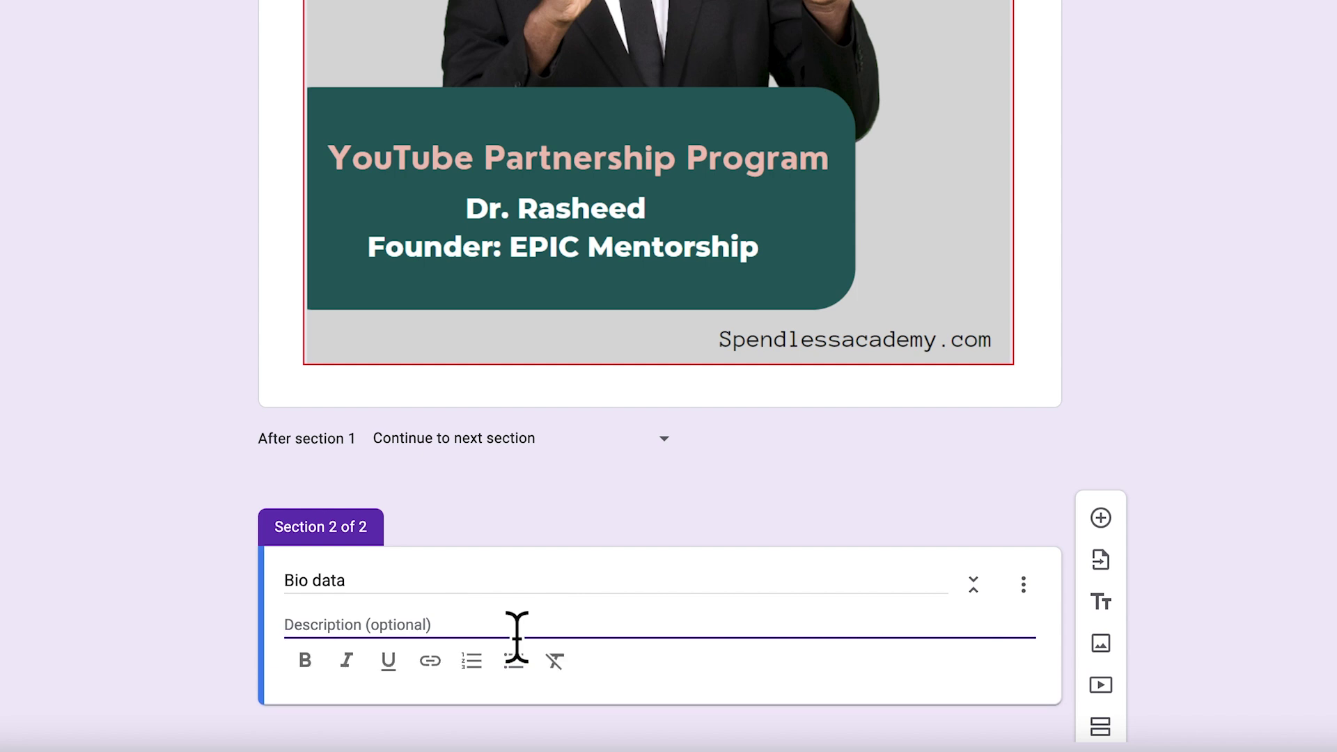
{"action": "type", "text": "this section takes in in"}
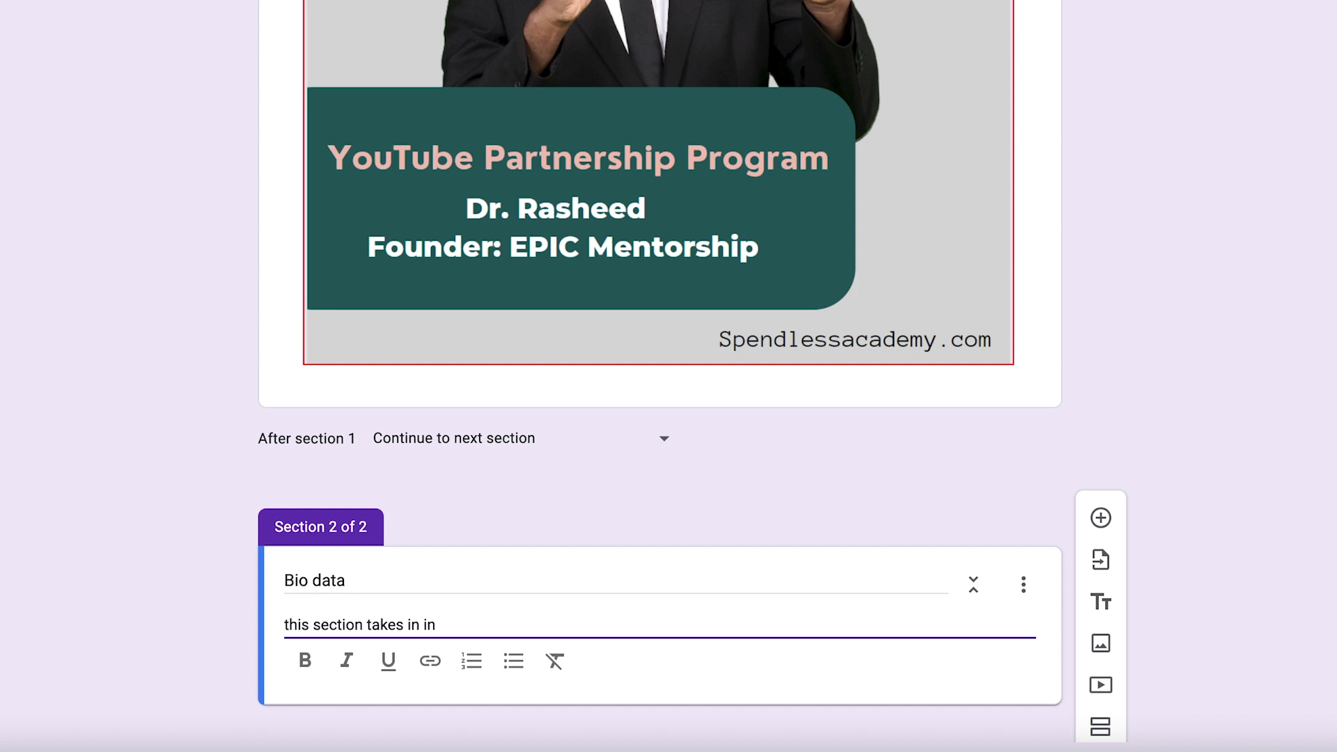
{"action": "type", "text": " information about your bio data"}
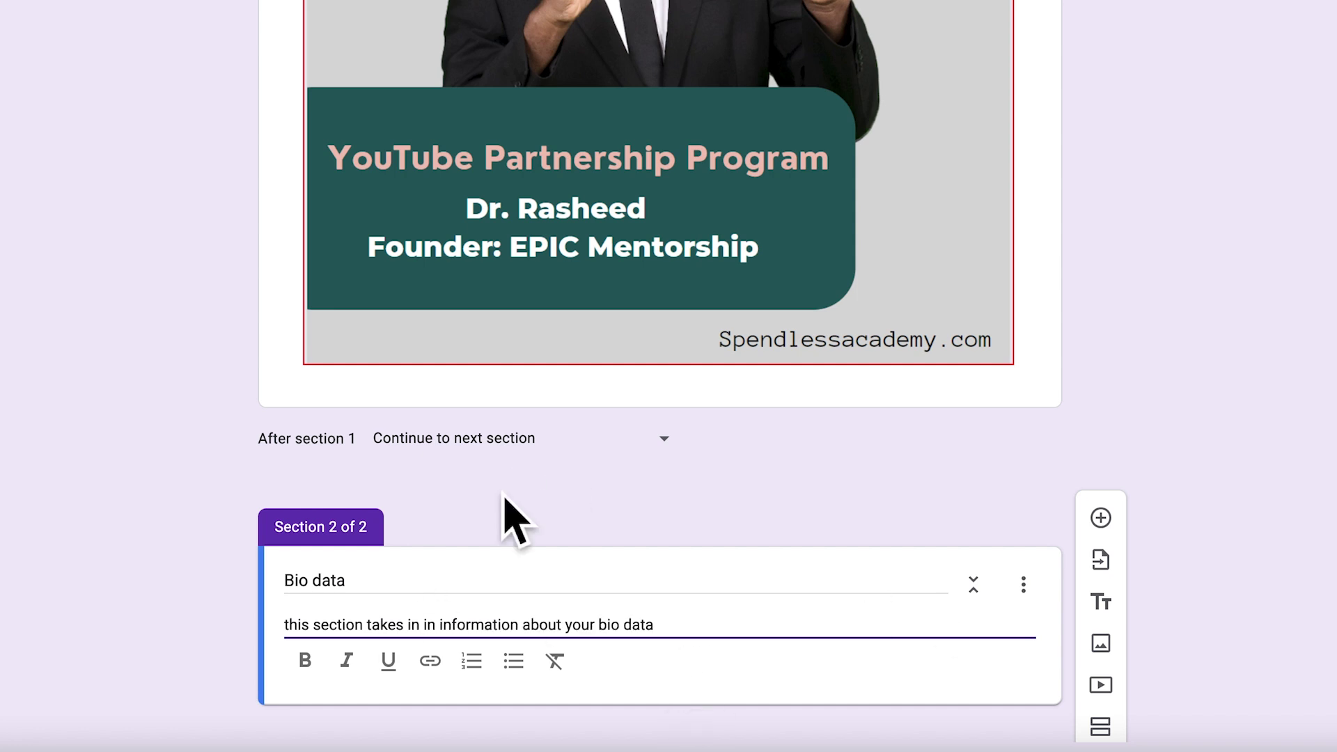
Add a File upload question to the Bio data section and allow respondents to upload files to Drive
{"action": "scroll", "coordinate": [835, 515], "scroll_direction": "down", "scroll_amount": 1}
{"action": "left_click", "coordinate": [1103, 512]}
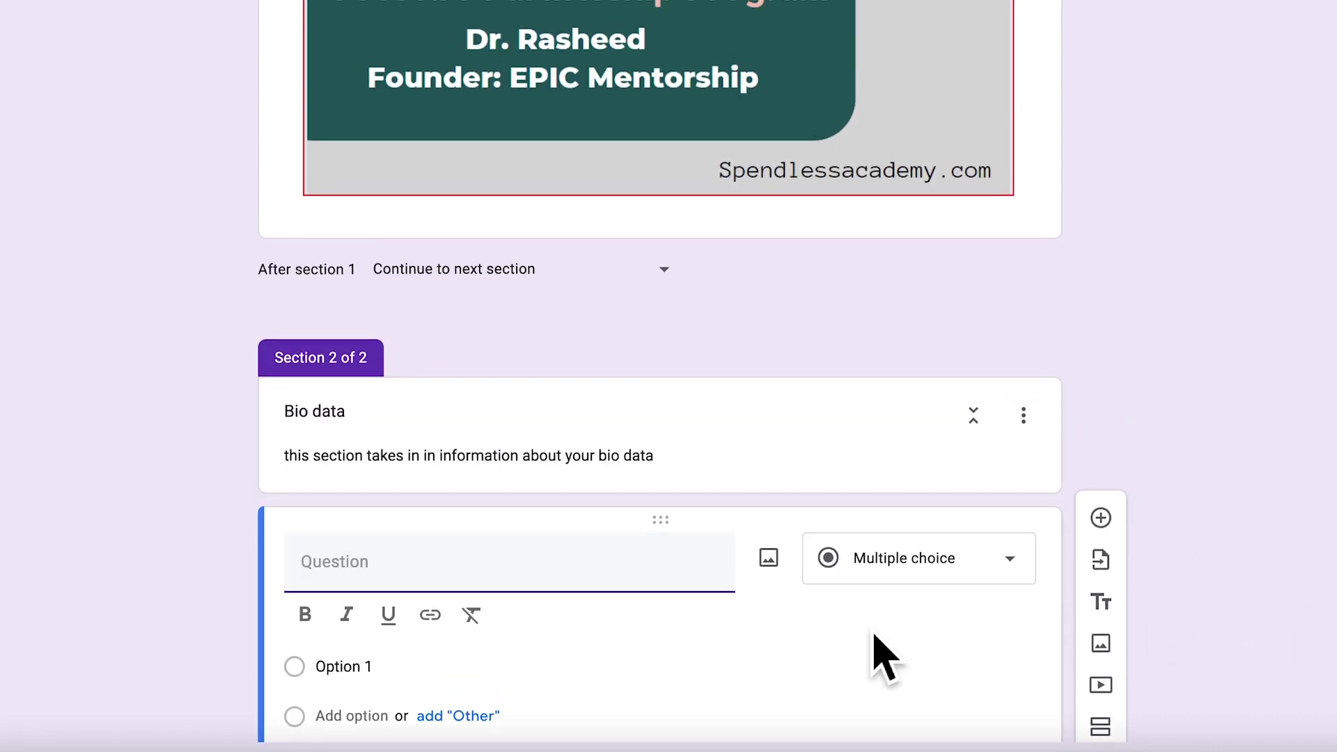
{"action": "left_click", "coordinate": [970, 566]}
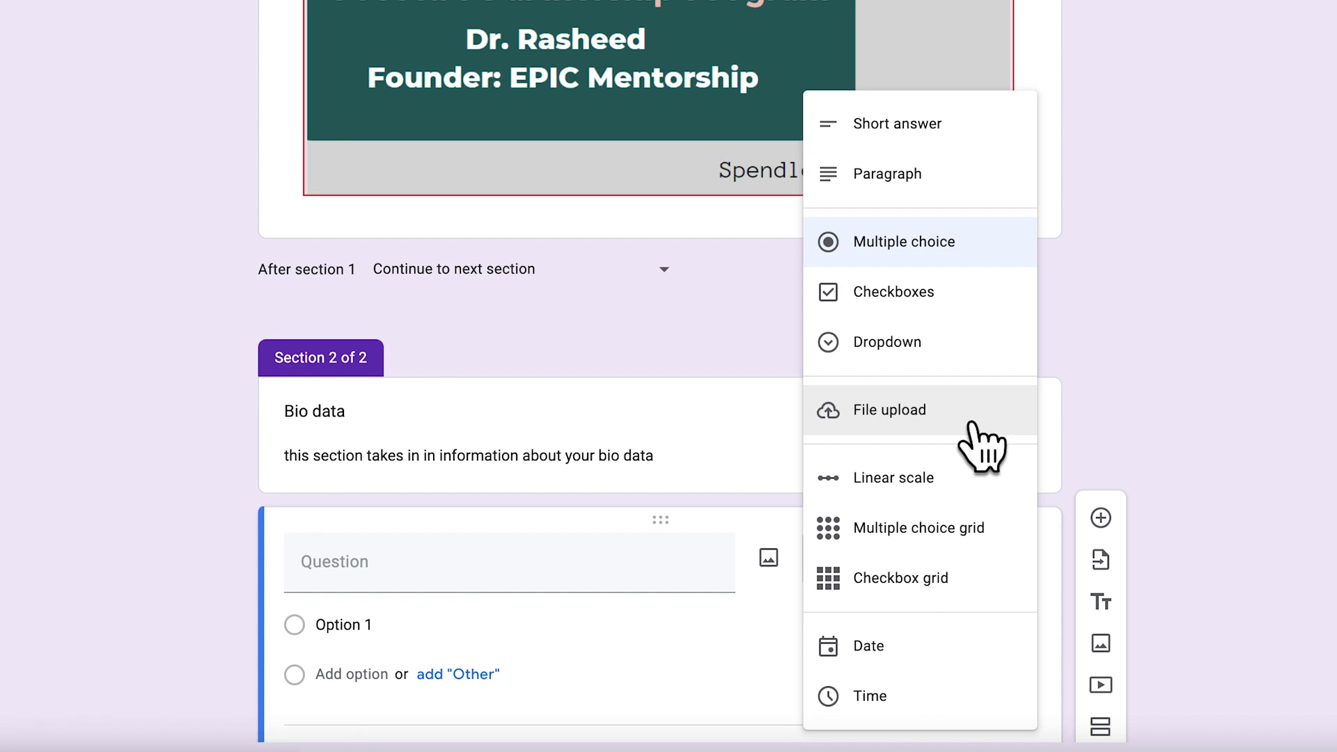
{"action": "left_click", "coordinate": [970, 422]}
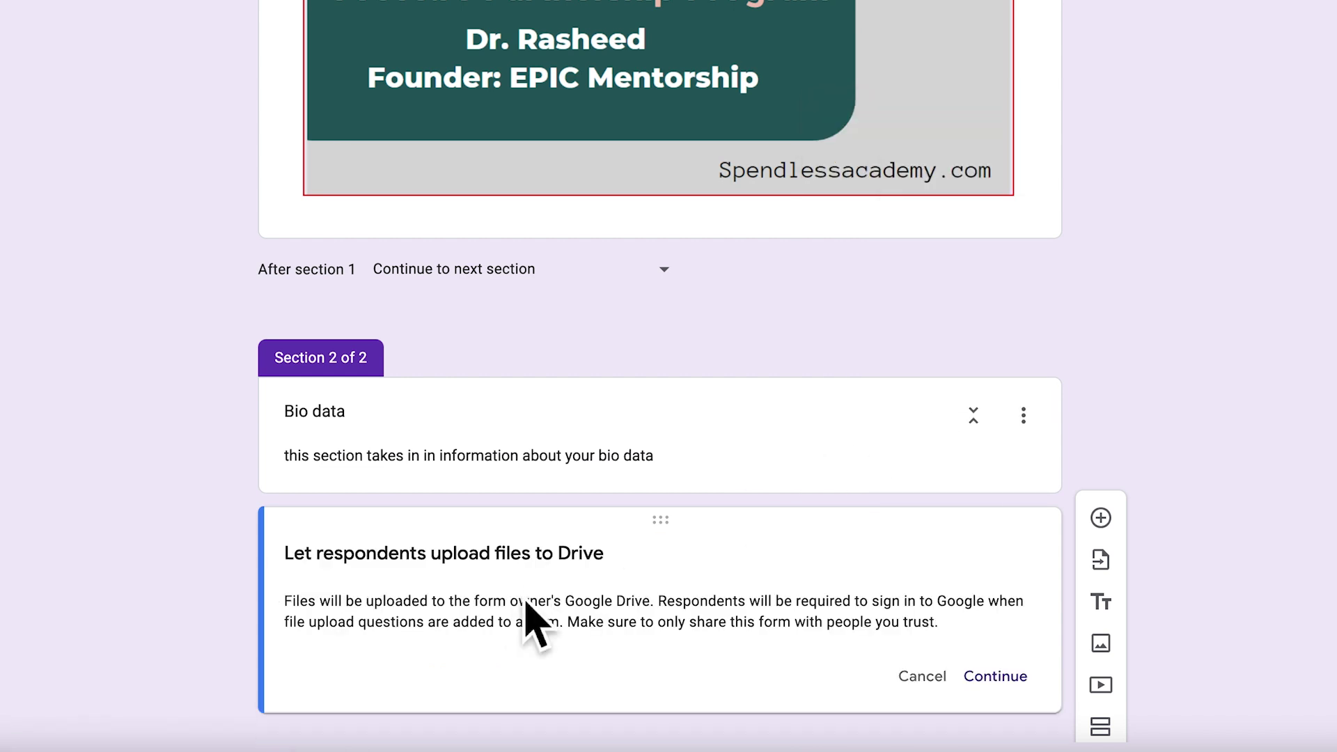
{"action": "scroll", "coordinate": [550, 595], "scroll_direction": "down", "scroll_amount": 1}
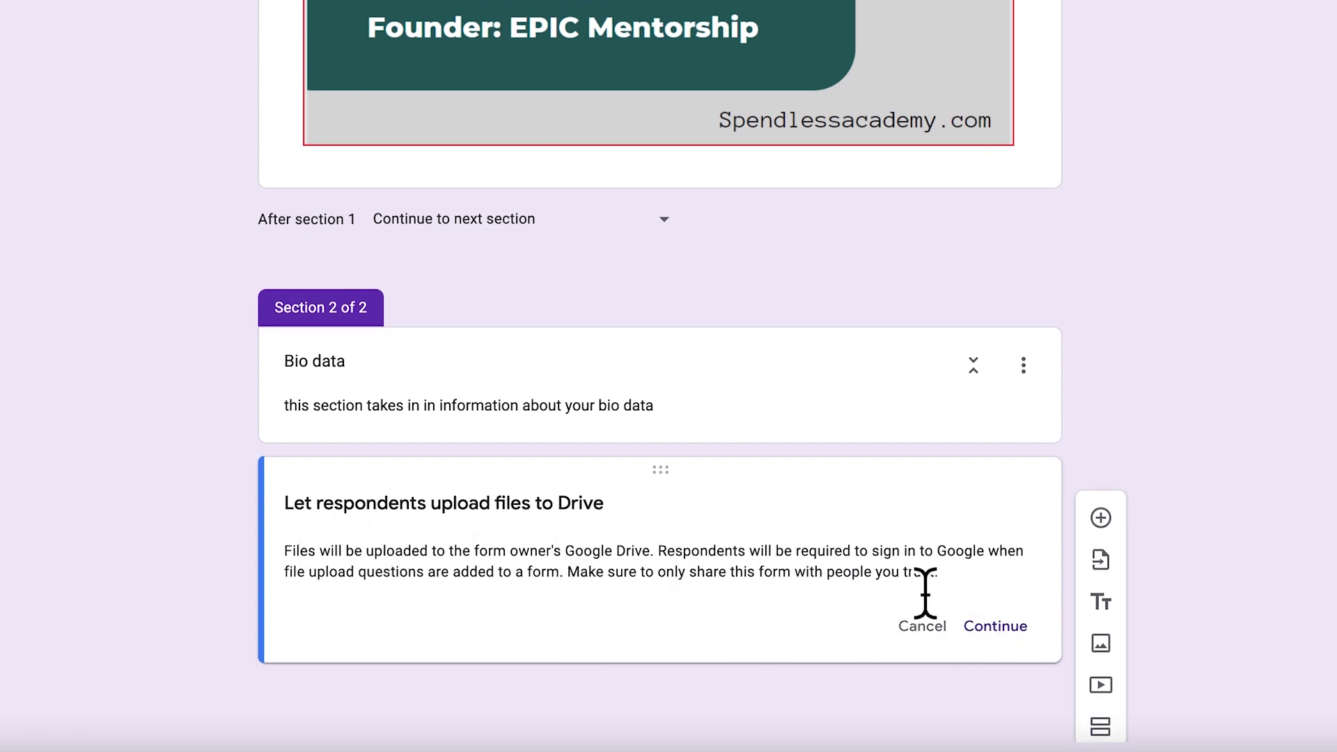
{"action": "left_click", "coordinate": [1027, 630]}
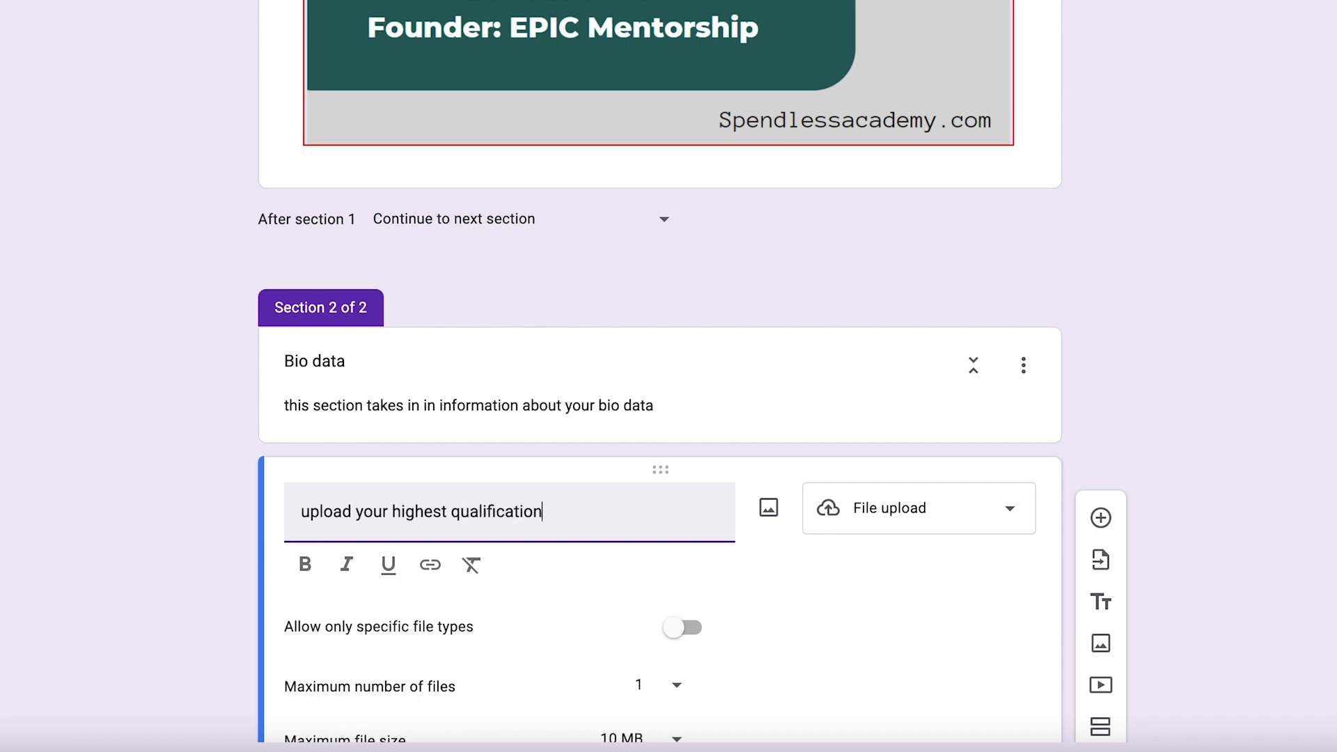
Restrict the "upload your highest qualification" question to specific file types and review the choices for maximum file size and number of files
{"action": "scroll", "coordinate": [557, 574], "scroll_direction": "down", "scroll_amount": 3}
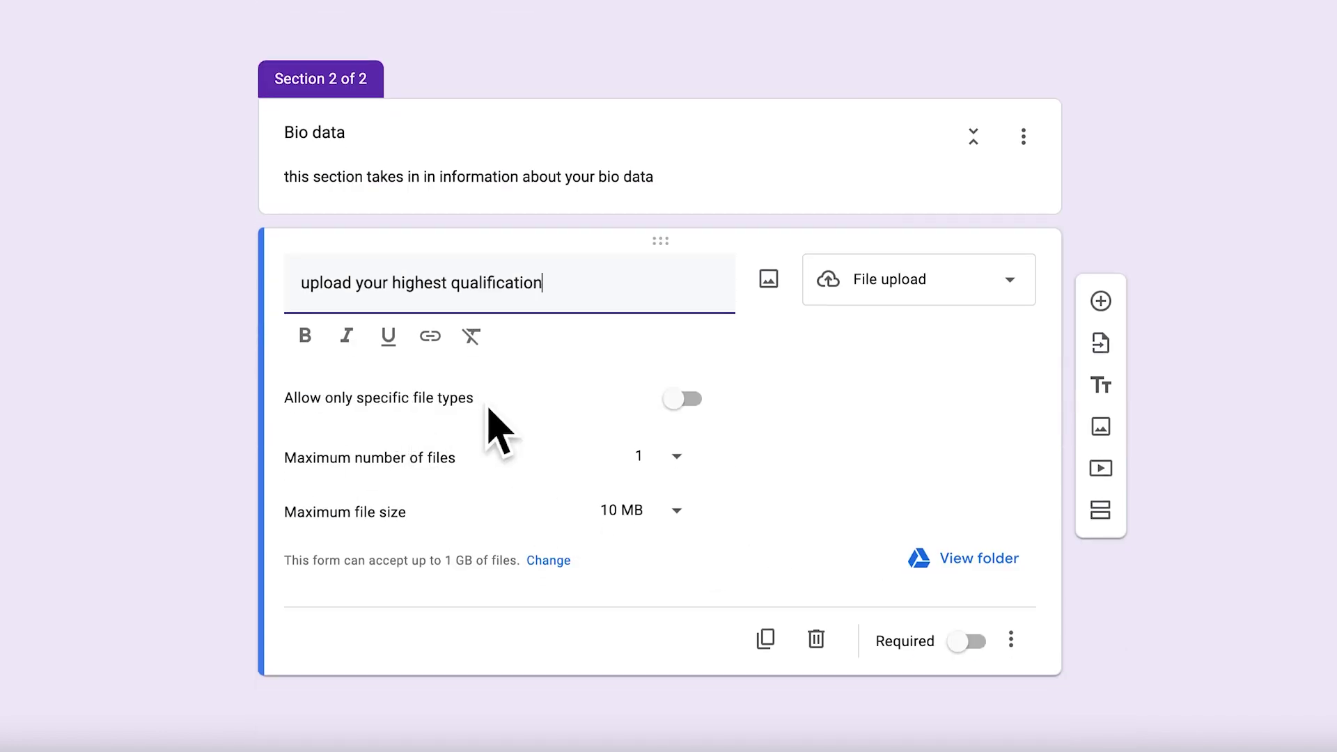
{"action": "left_click", "coordinate": [693, 407]}
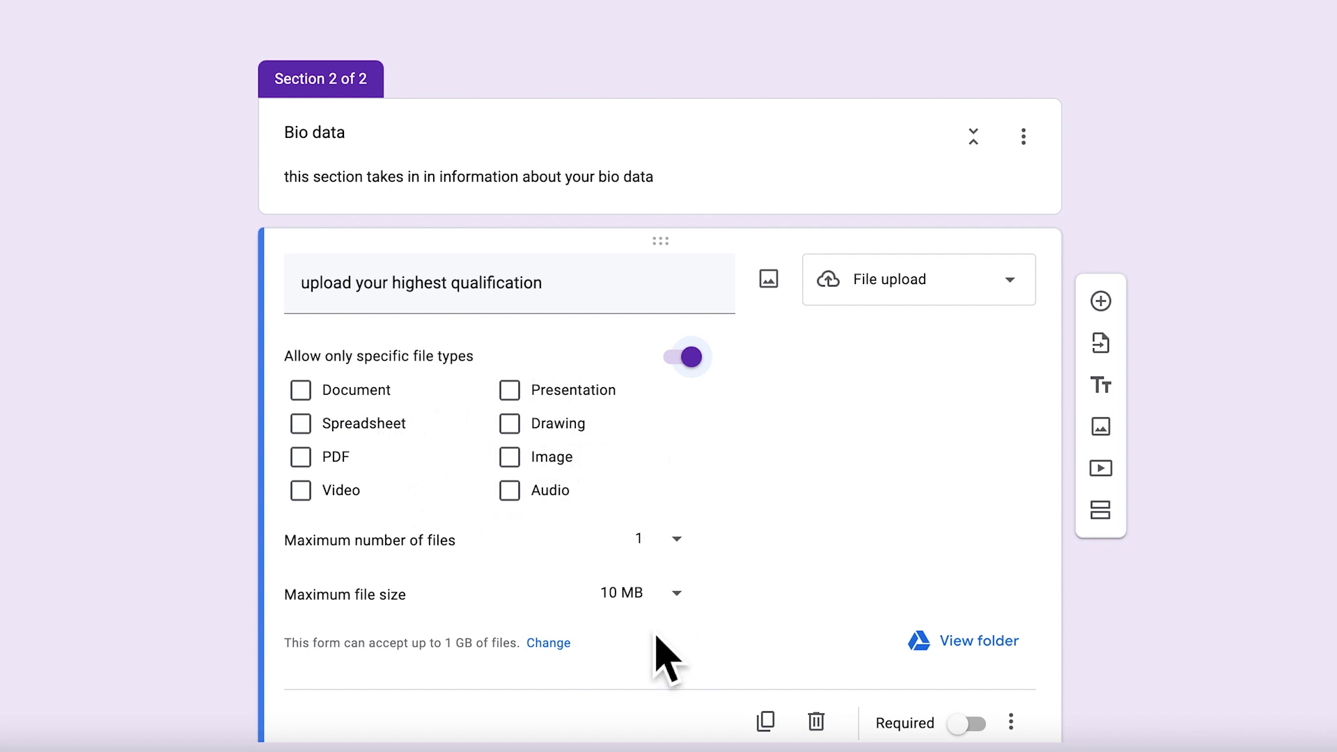
{"action": "left_click", "coordinate": [692, 593]}
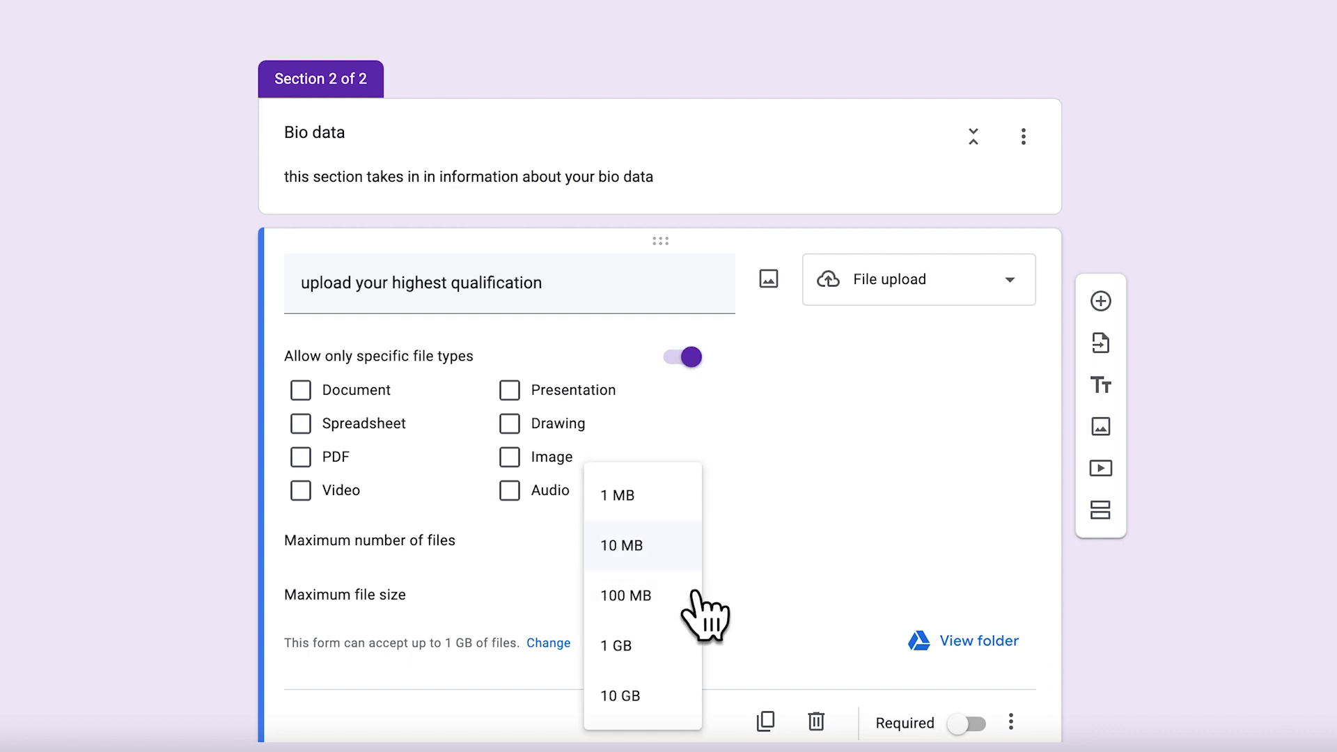
{"action": "left_click", "coordinate": [943, 552]}
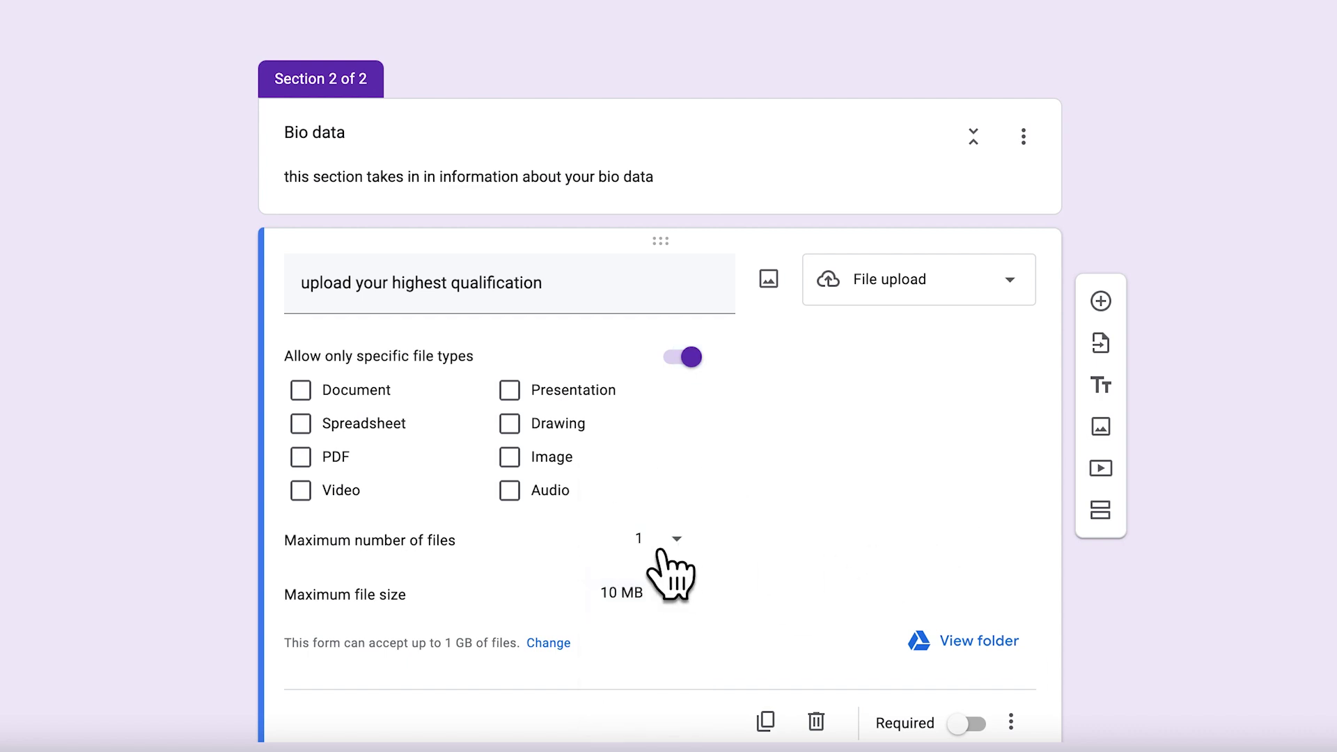
{"action": "left_click", "coordinate": [705, 547]}
{"action": "left_click", "coordinate": [800, 532]}
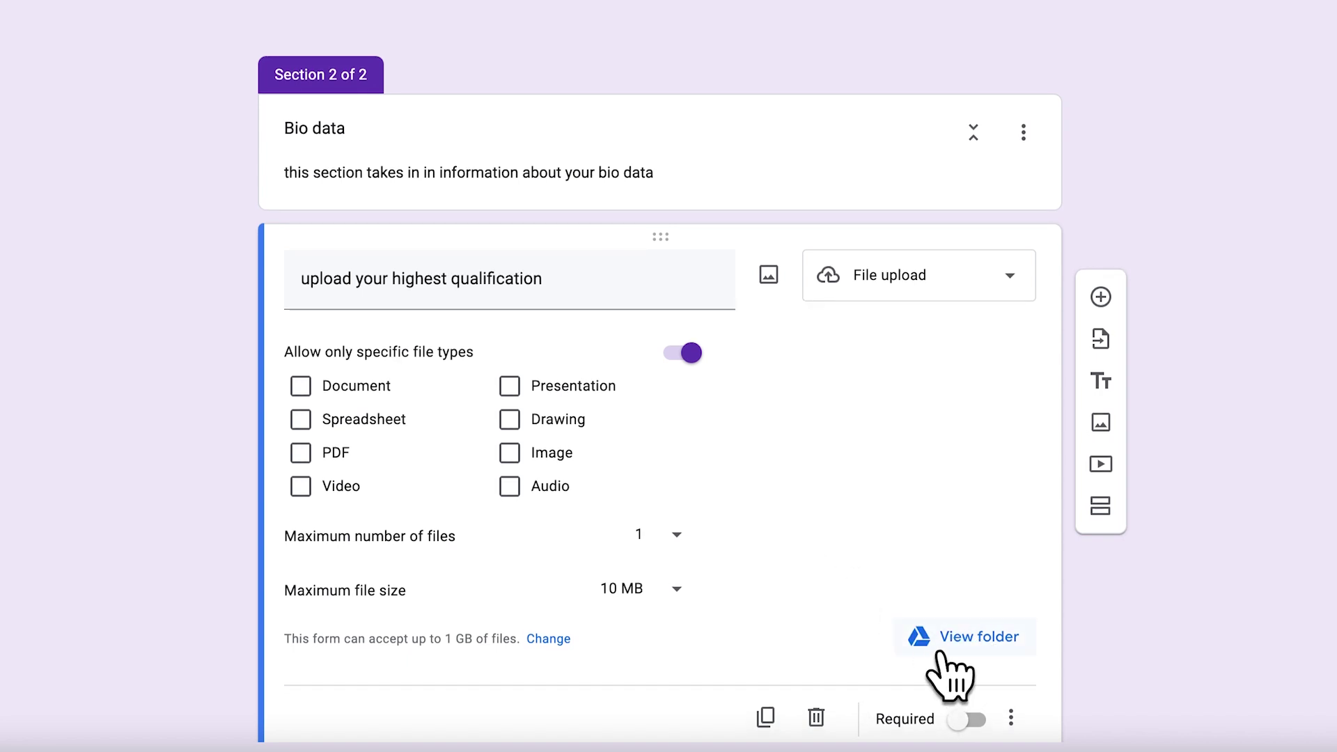
Add a Dropdown question titled "When is your wedding anniversary?" below the file upload question
{"action": "scroll", "coordinate": [726, 614], "scroll_direction": "down", "scroll_amount": 1}
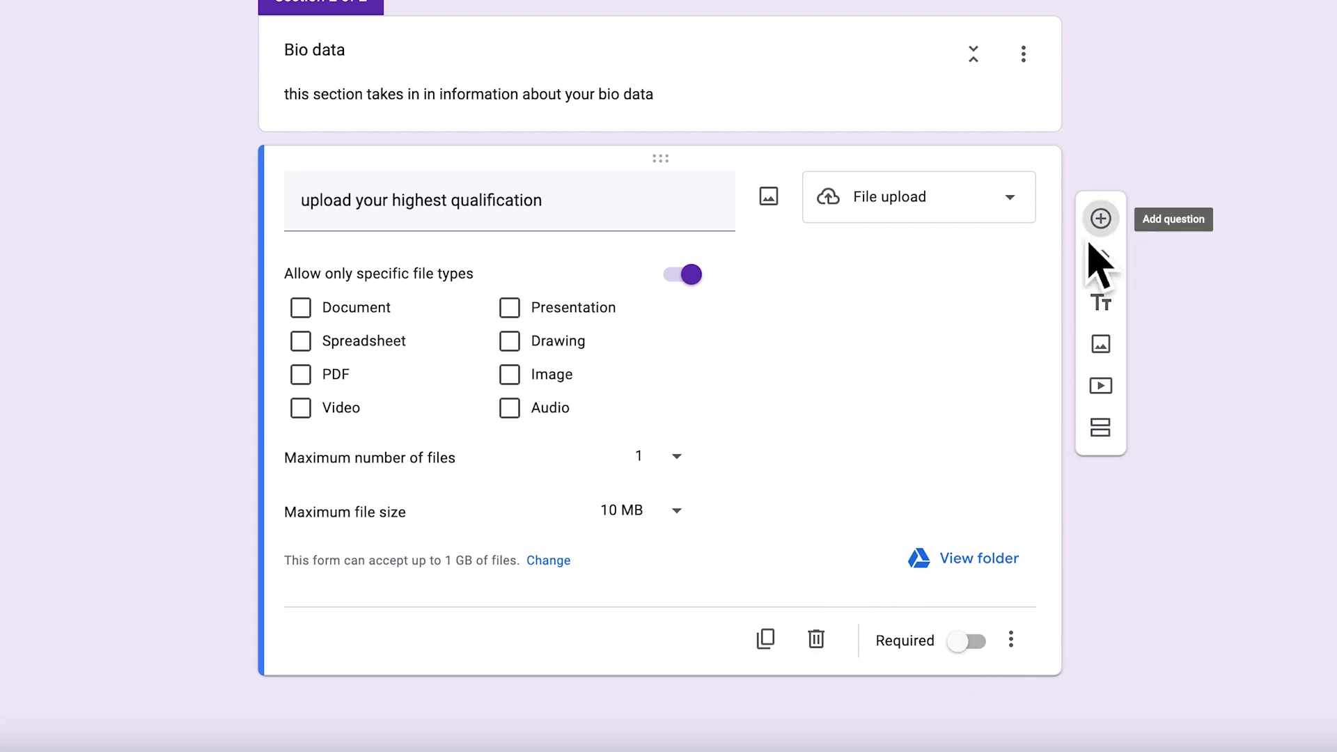
{"action": "left_click", "coordinate": [1100, 221]}
{"action": "left_click", "coordinate": [877, 479]}
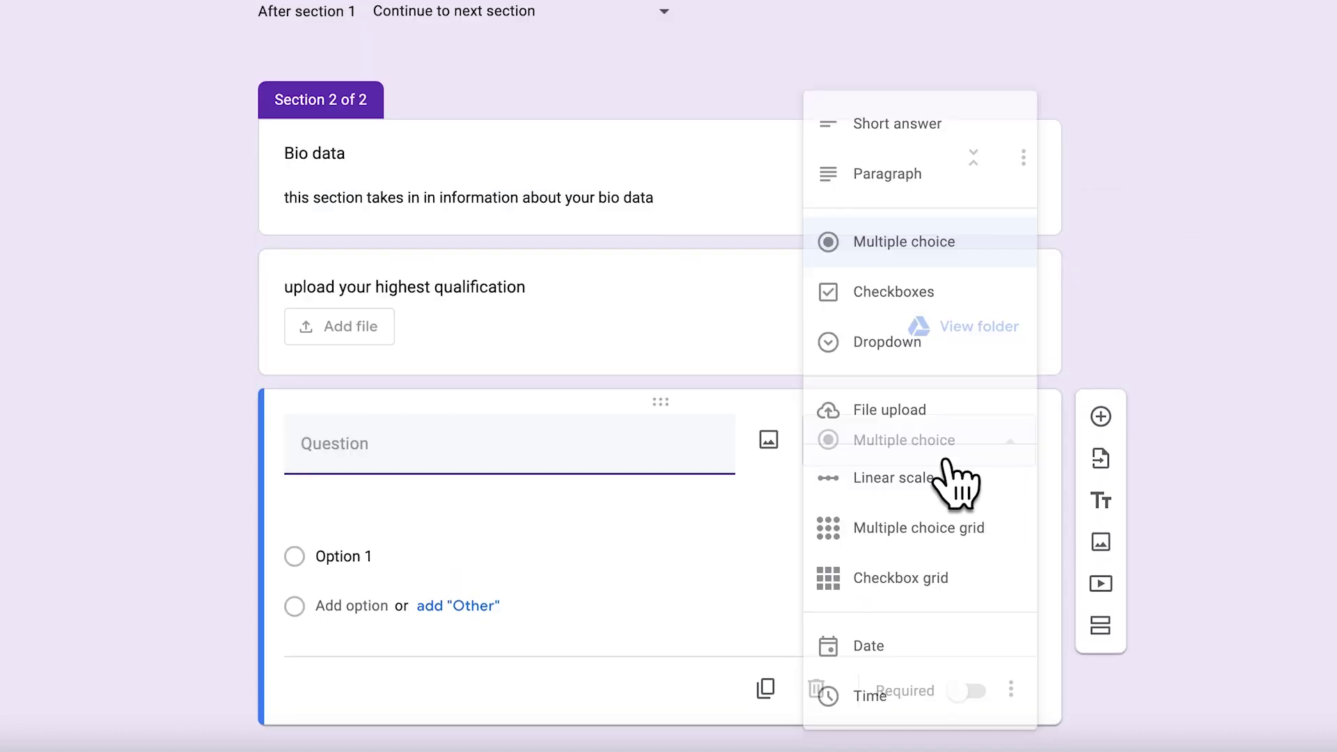
{"action": "left_click", "coordinate": [948, 351]}
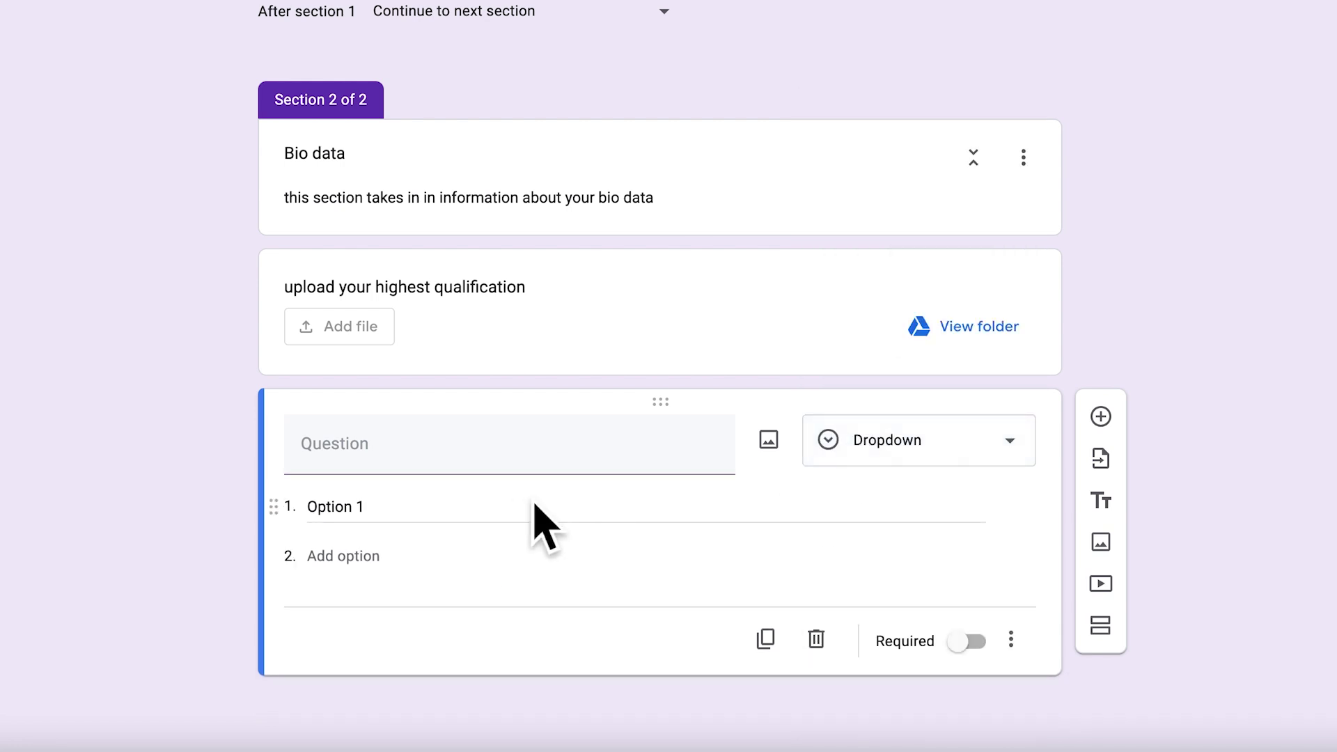
{"action": "left_click", "coordinate": [484, 468]}
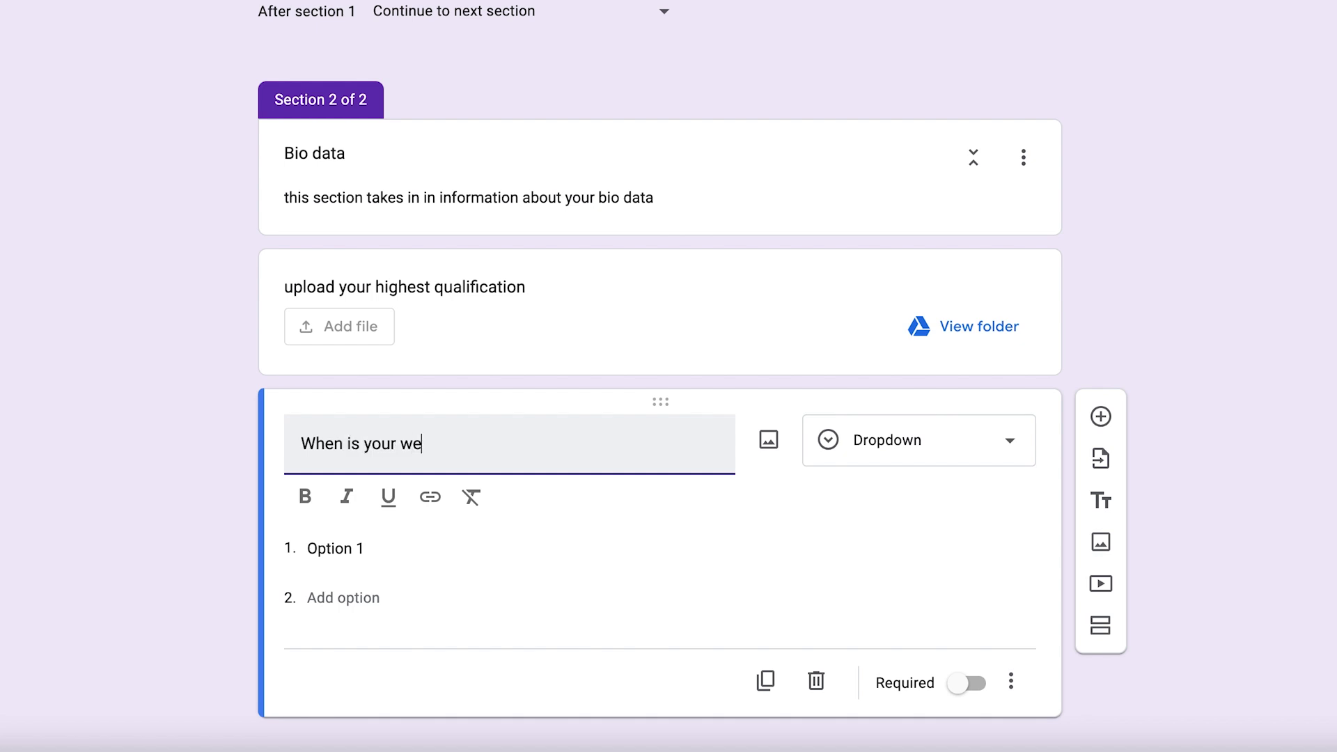
{"action": "type", "text": "When is your wedding anniversary?"}
{"action": "left_click", "coordinate": [541, 582]}
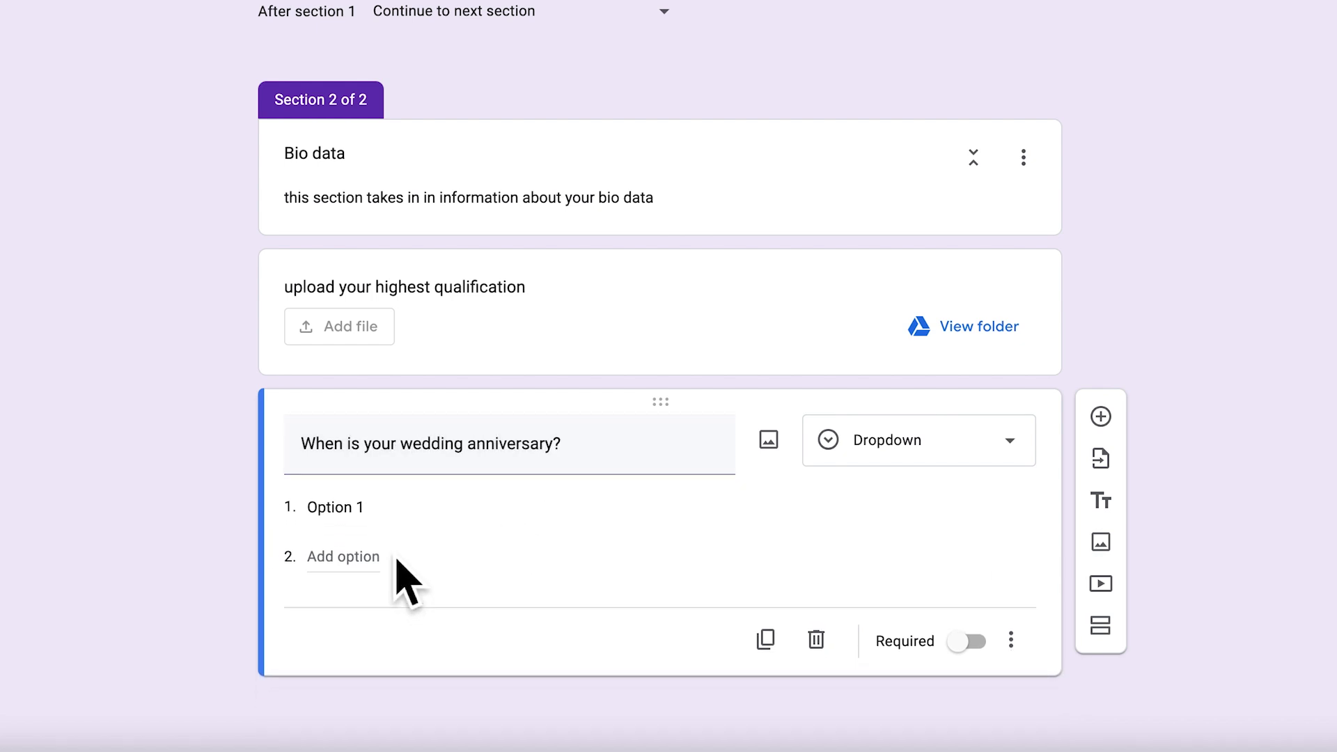
Fill the wedding anniversary dropdown with the options "today", "tomorrow" and "next tommoros"
{"action": "left_click", "coordinate": [391, 525]}
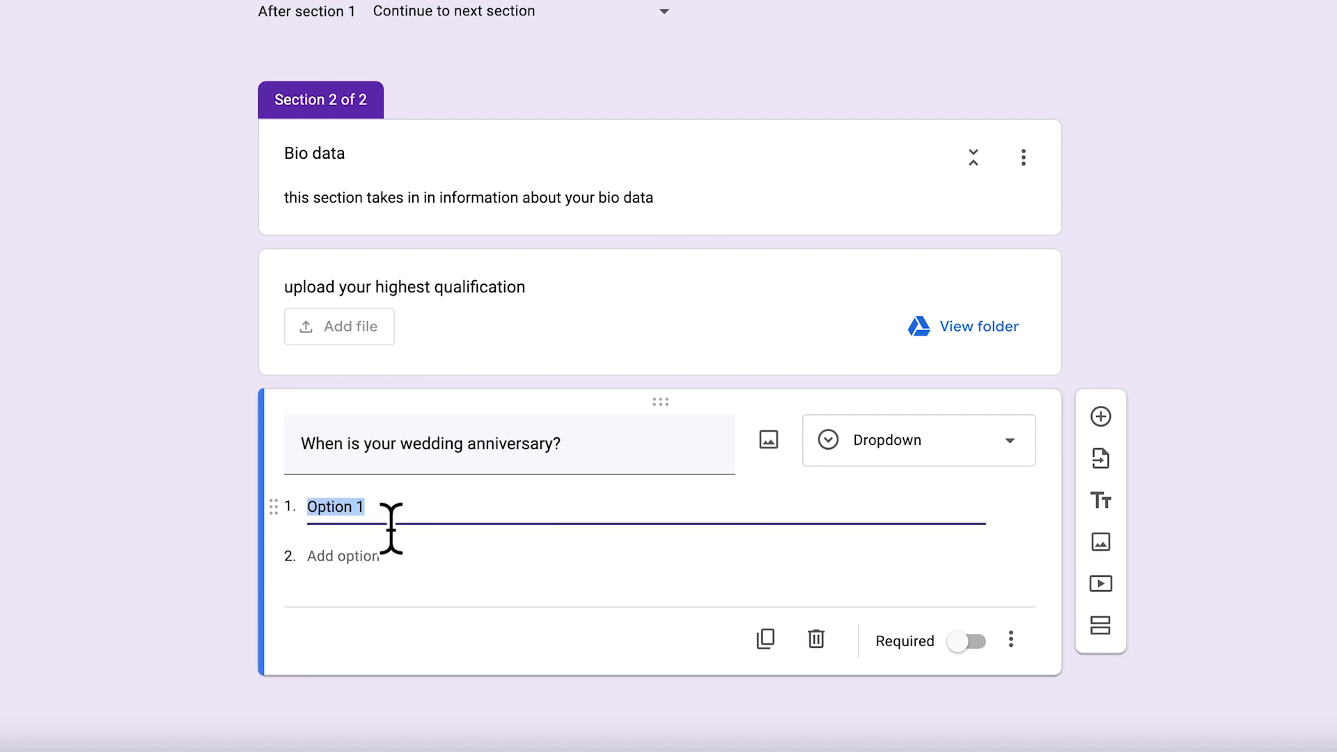
{"action": "type", "text": "todady"}
{"action": "key", "text": "BackSpace"}
{"action": "key", "text": "BackSpace"}
{"action": "type", "text": "y"}
{"action": "key", "text": "Return"}
{"action": "type", "text": "tomorrow"}
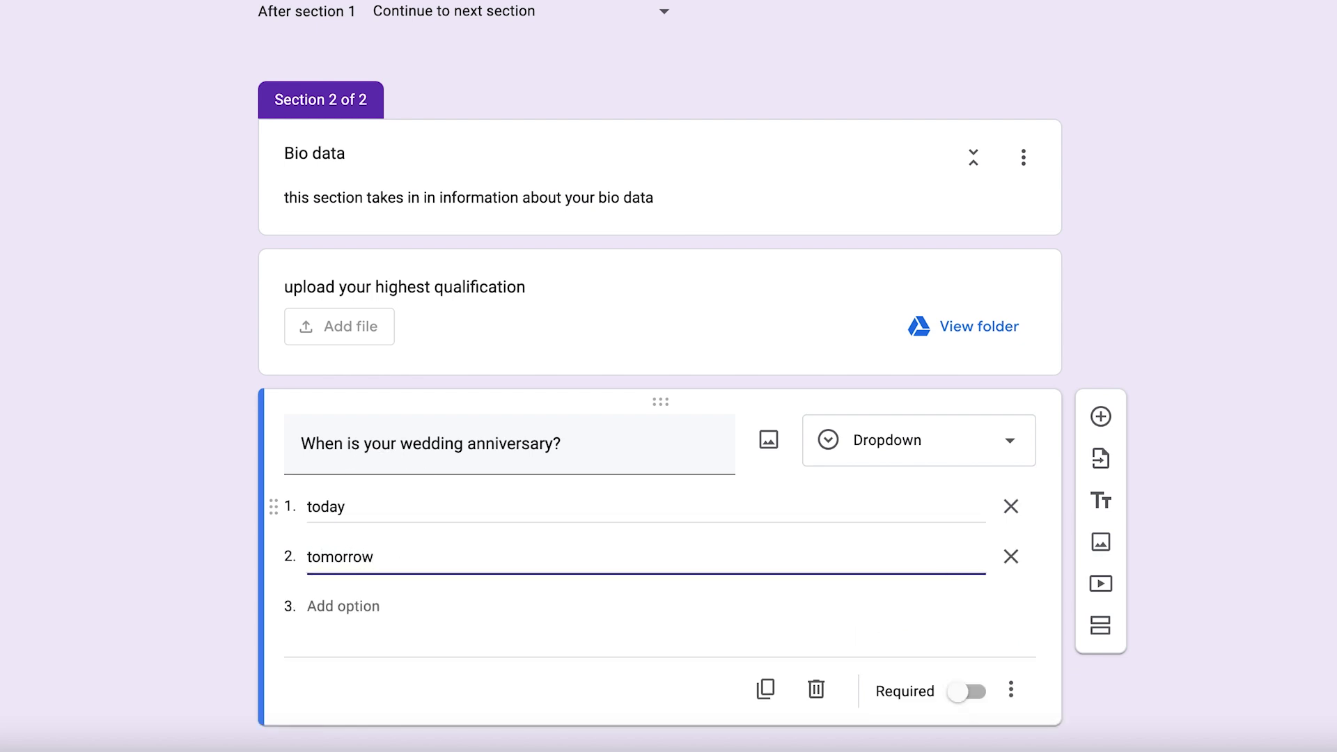
{"action": "key", "text": "Return"}
{"action": "type", "text": "next tommorow"}
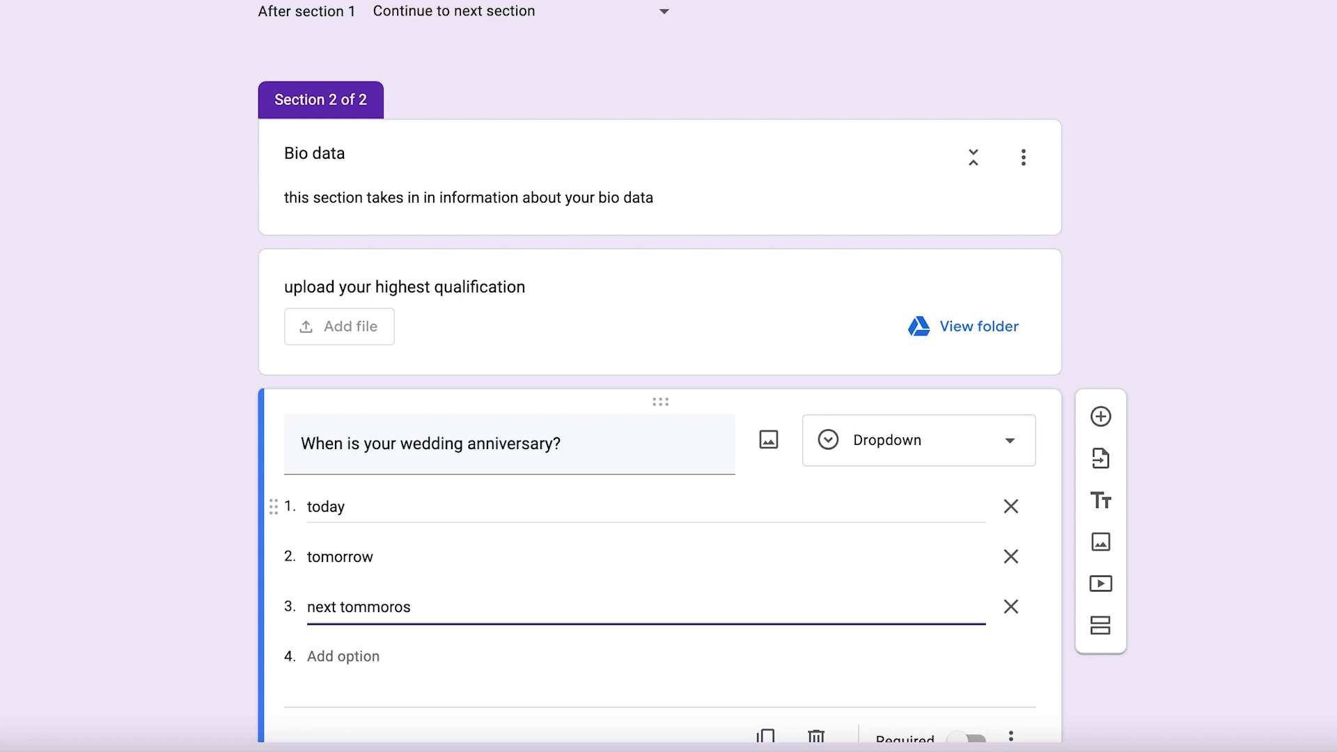
{"action": "left_click", "coordinate": [1225, 362]}
Open the theme's header image selection and browse the Illustrations, Birthday, Food and dining, Party and Just kids categories
{"action": "scroll", "coordinate": [882, 343], "scroll_direction": "up", "scroll_amount": 5}
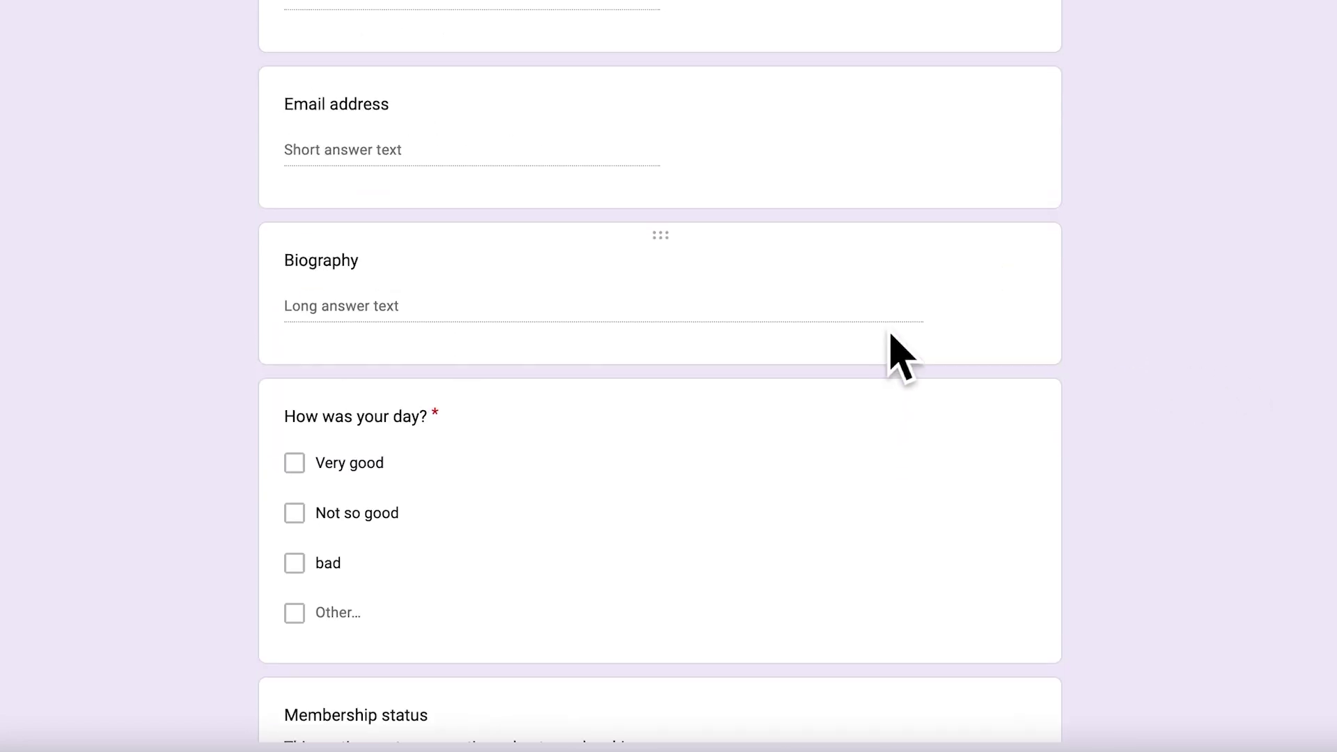
{"action": "scroll", "coordinate": [877, 327], "scroll_direction": "up", "scroll_amount": 5}
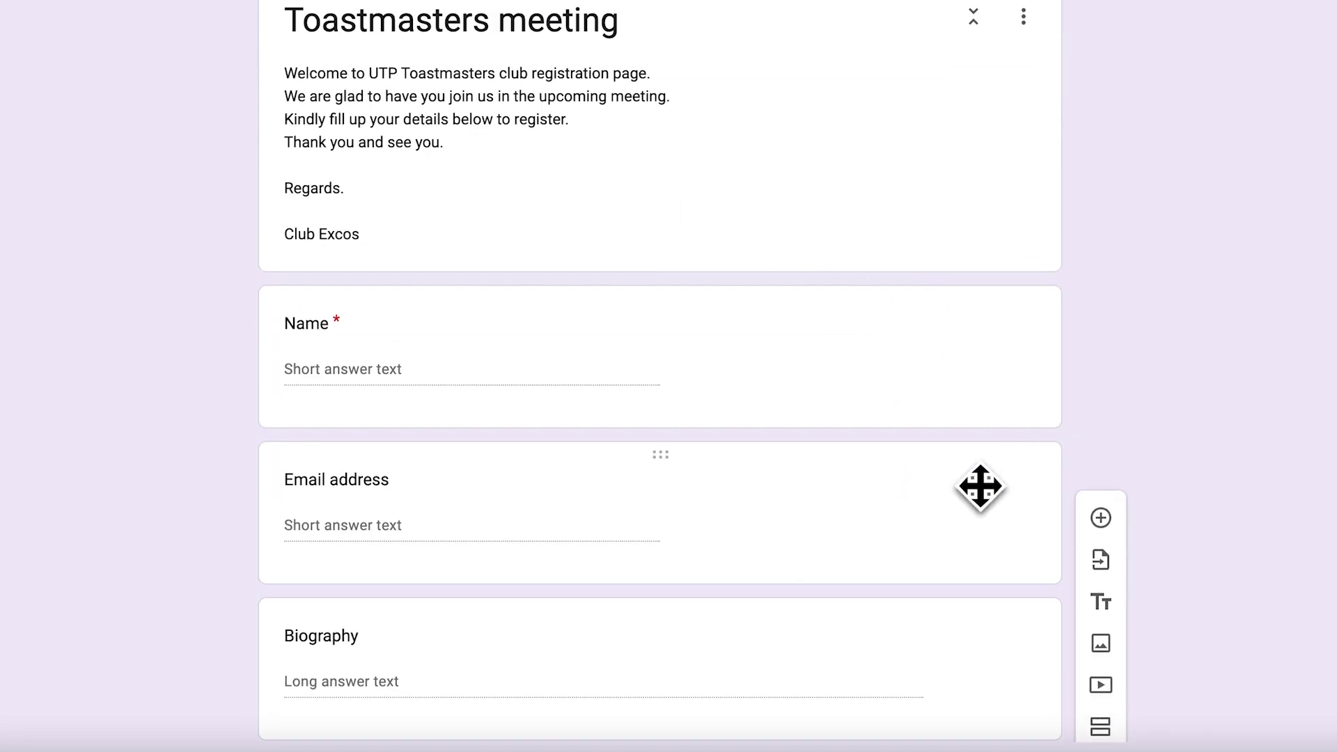
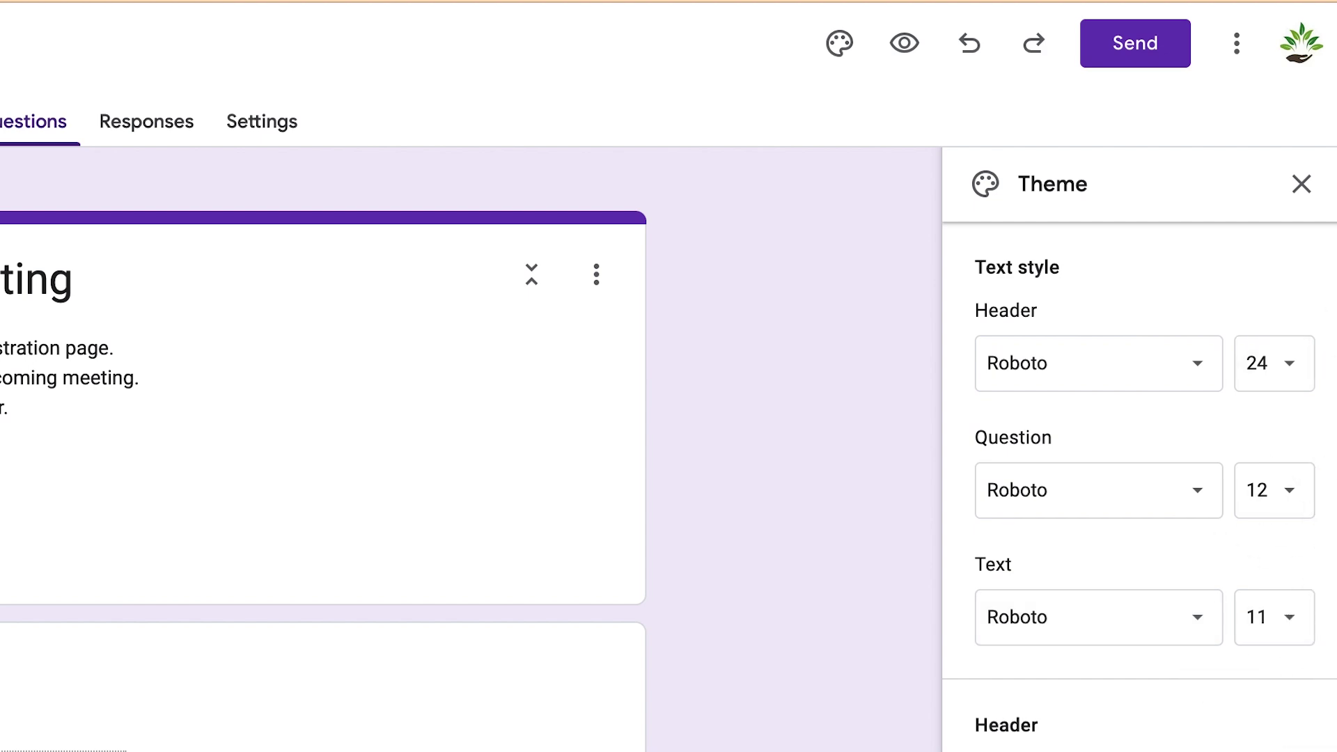
{"action": "left_click", "coordinate": [1090, 470]}
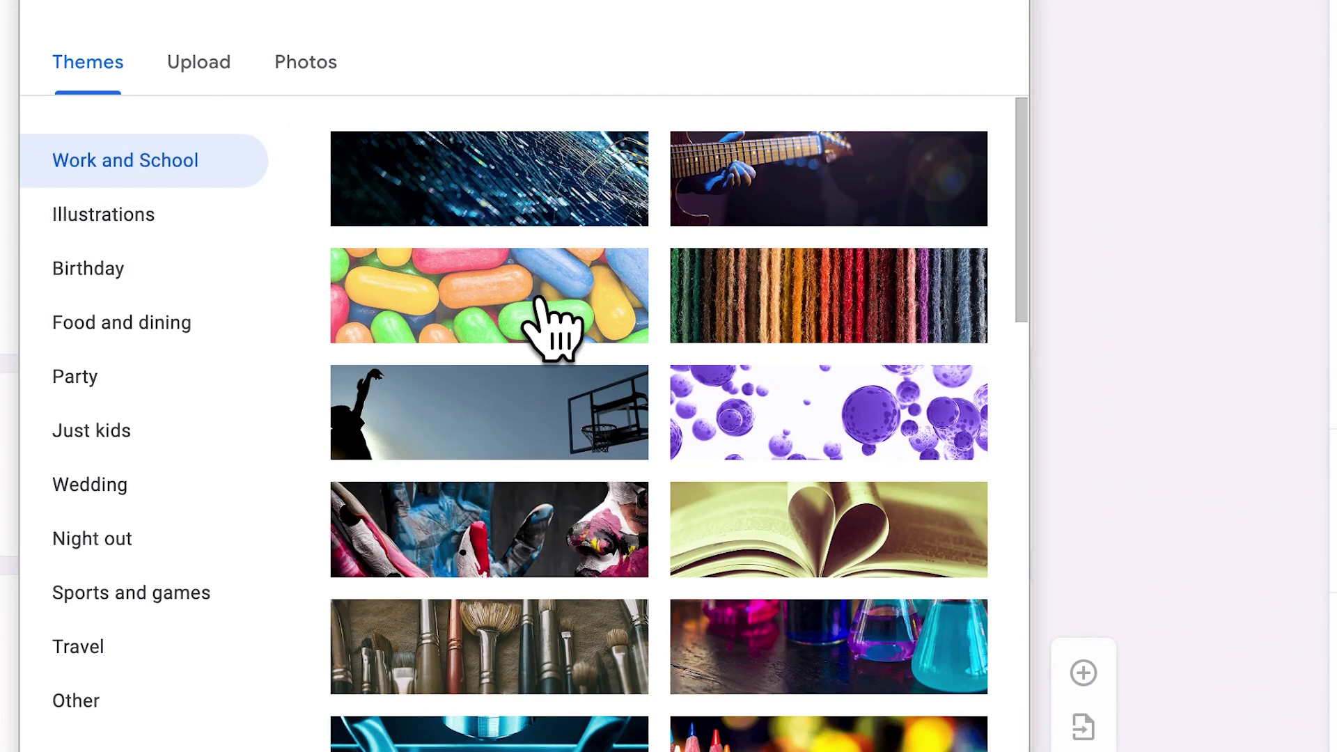
{"action": "left_click", "coordinate": [139, 221]}
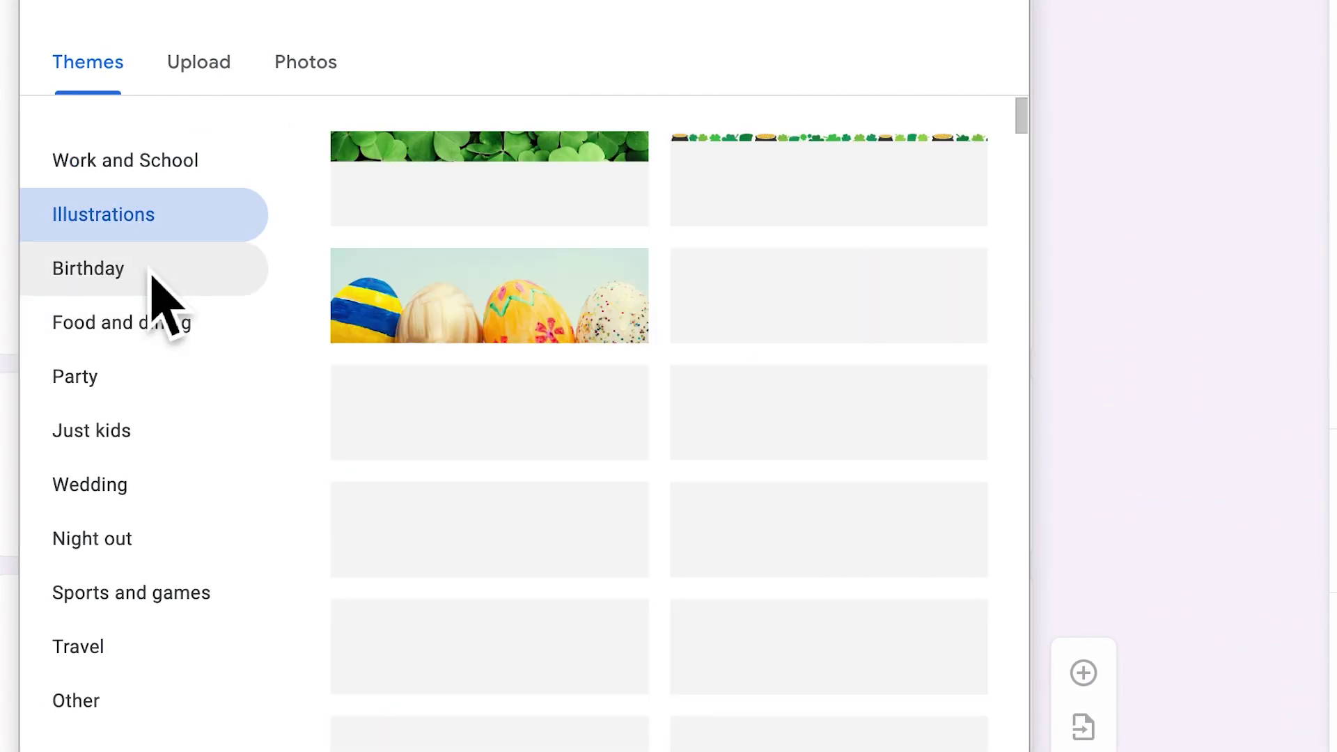
{"action": "left_click", "coordinate": [152, 275]}
{"action": "left_click", "coordinate": [178, 333]}
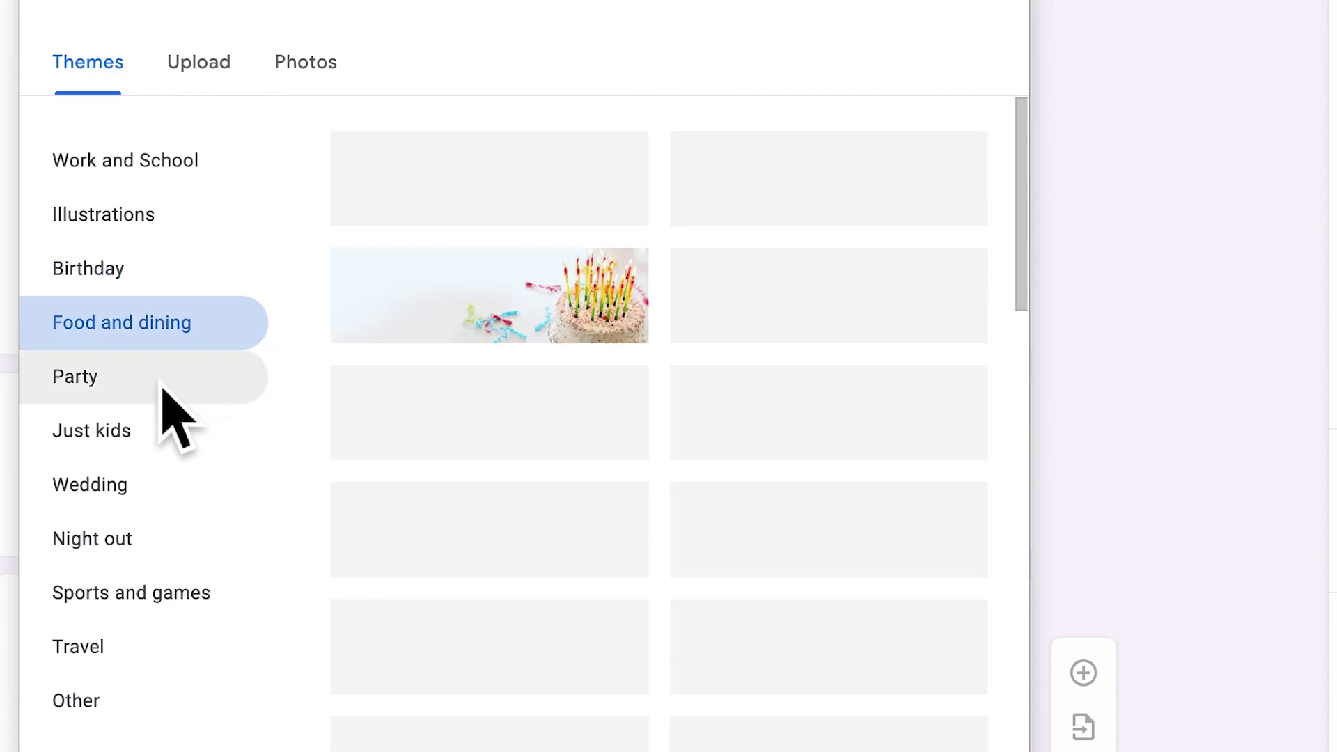
{"action": "left_click", "coordinate": [166, 387]}
{"action": "left_click", "coordinate": [161, 440]}
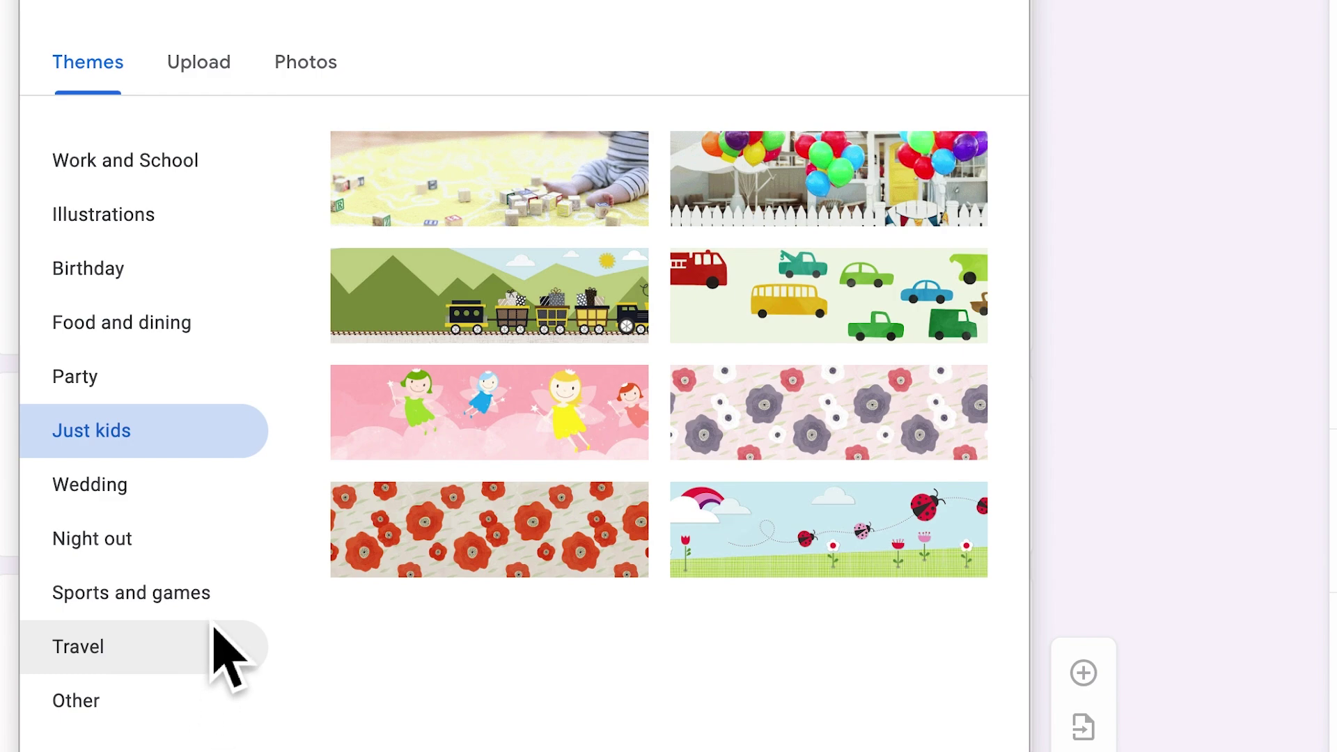
Set the form's header image to the science laboratory glassware illustration from the Work and School themes
{"action": "left_click", "coordinate": [139, 178]}
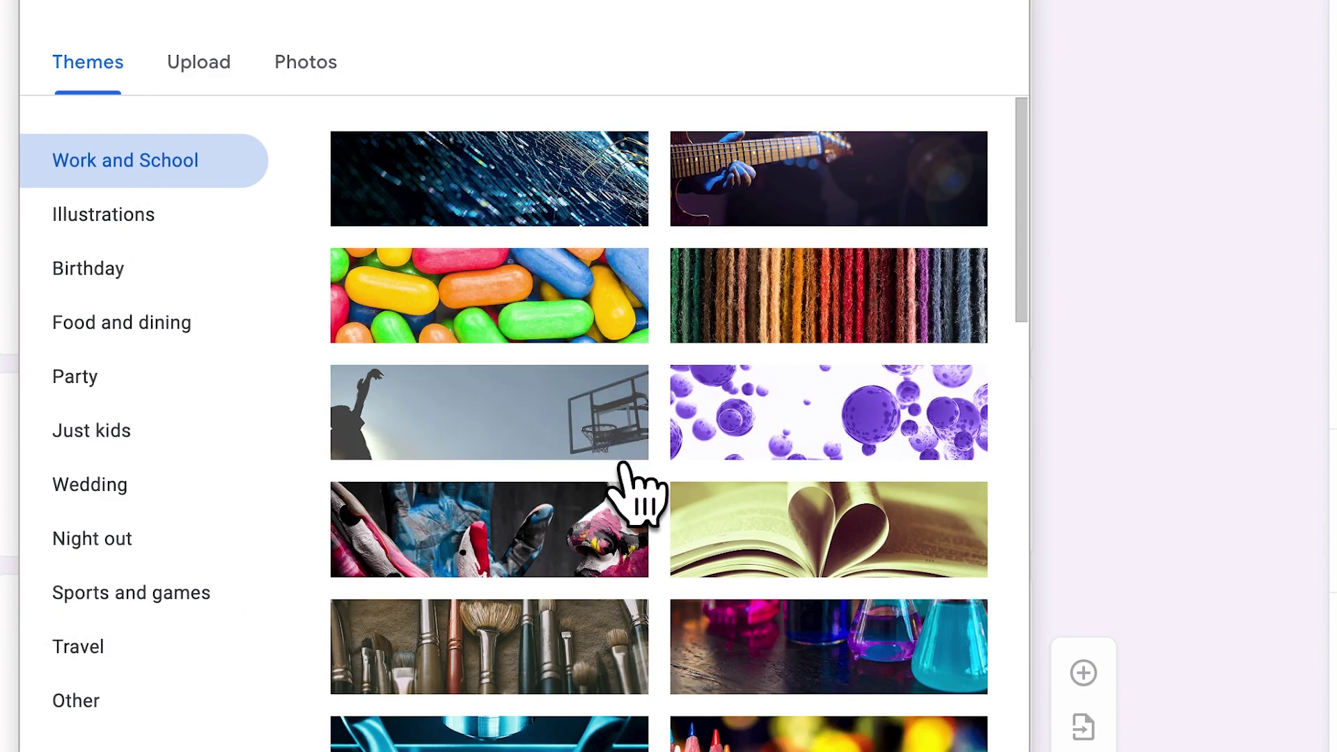
{"action": "scroll", "coordinate": [637, 598], "scroll_direction": "down", "scroll_amount": 15}
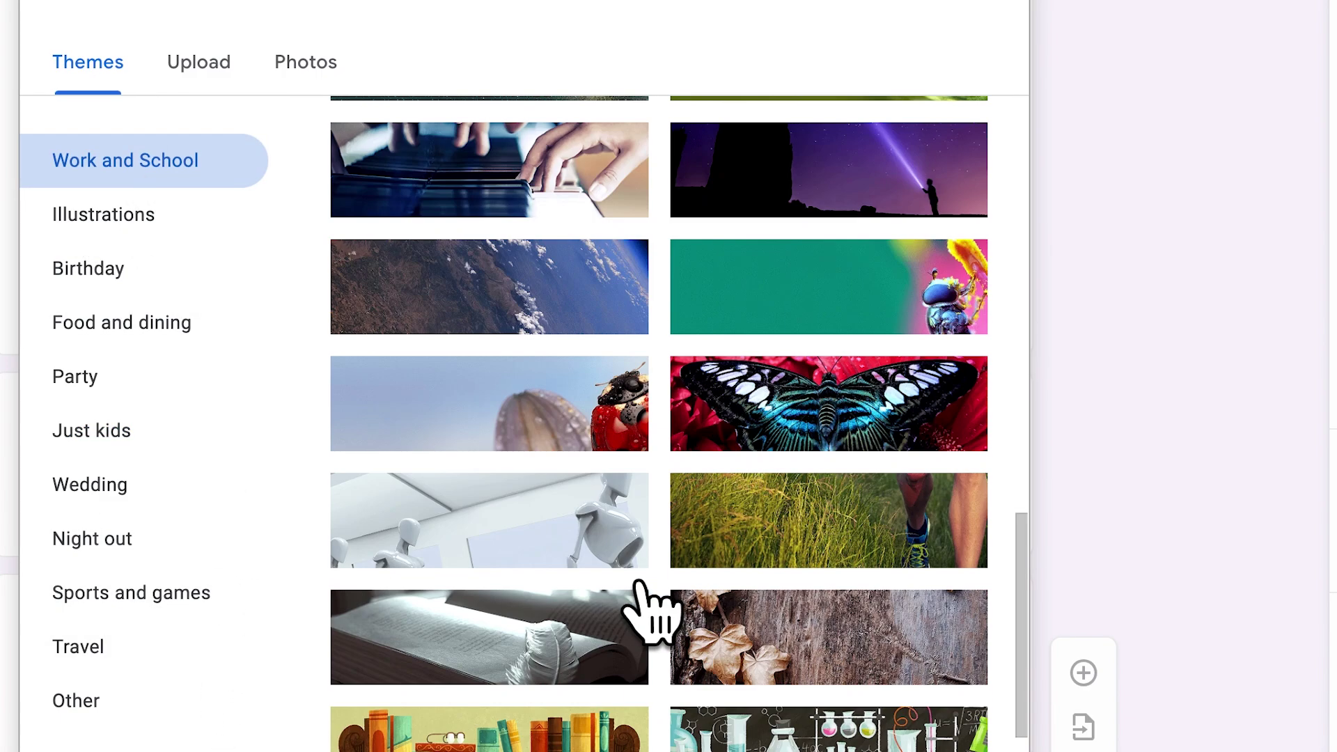
{"action": "scroll", "coordinate": [821, 723], "scroll_direction": "down", "scroll_amount": 1}
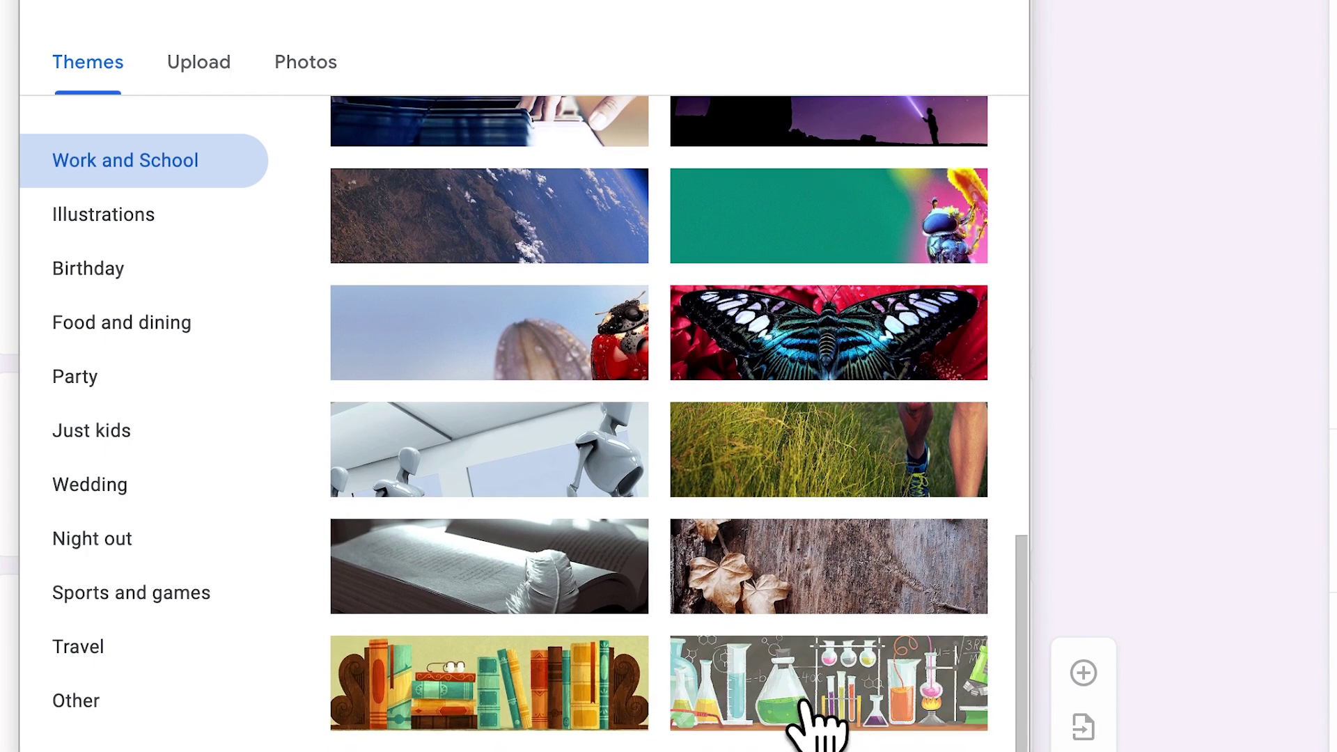
{"action": "left_click", "coordinate": [856, 724]}
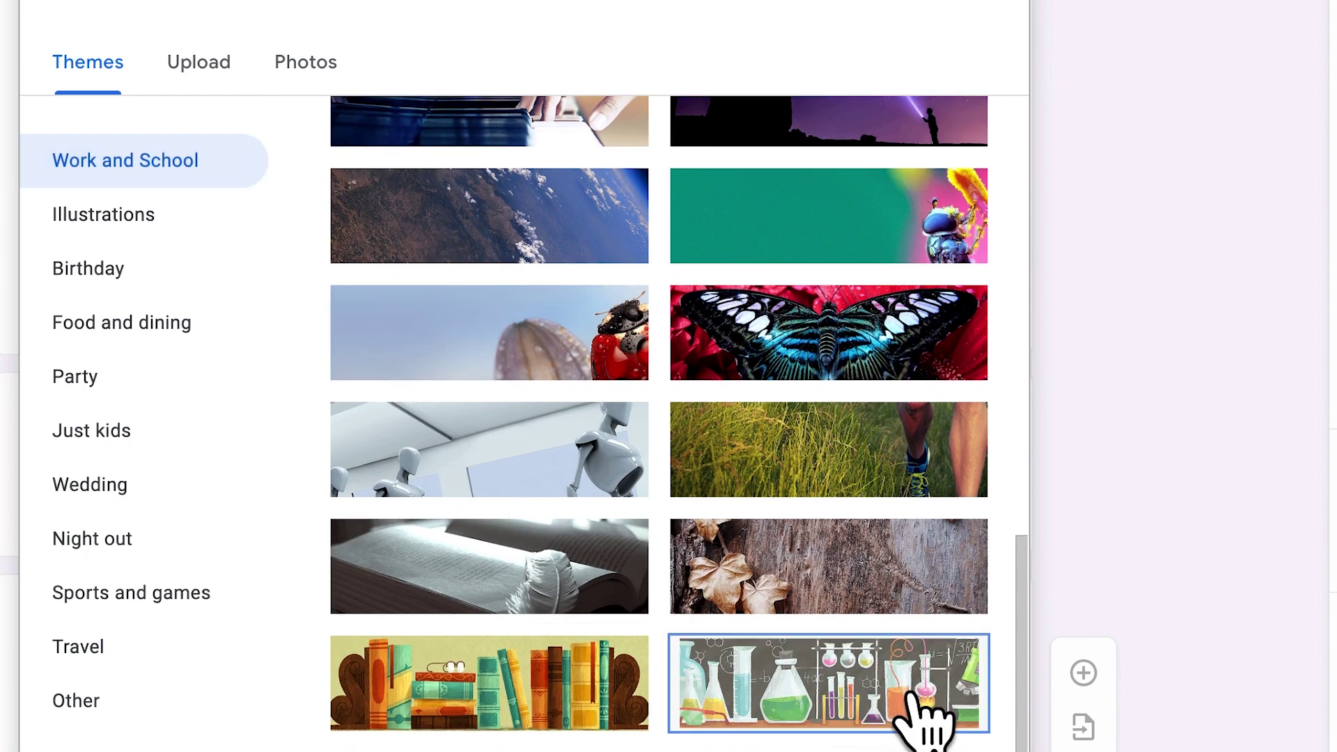
{"action": "left_click", "coordinate": [919, 744]}
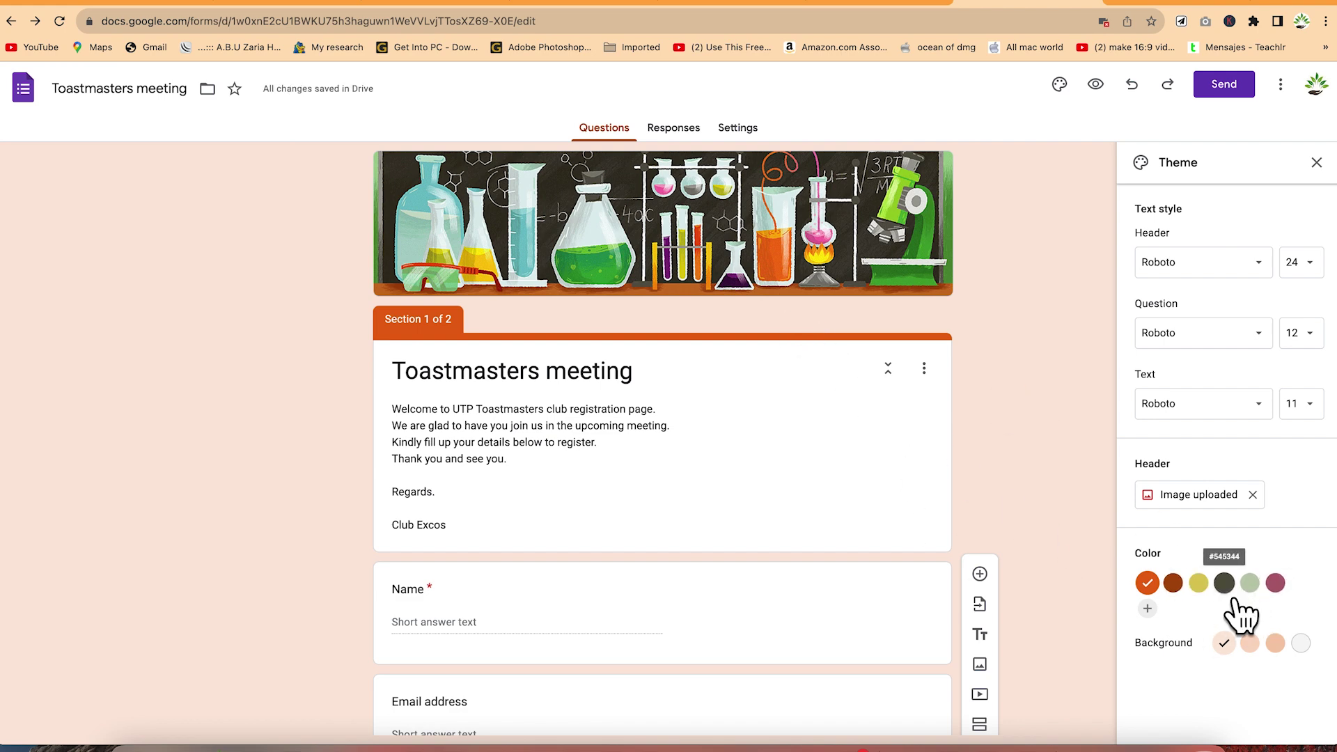
Try the suggested theme colors and backgrounds, settling on the pale green color with its third background shade
{"action": "left_click", "coordinate": [1197, 582]}
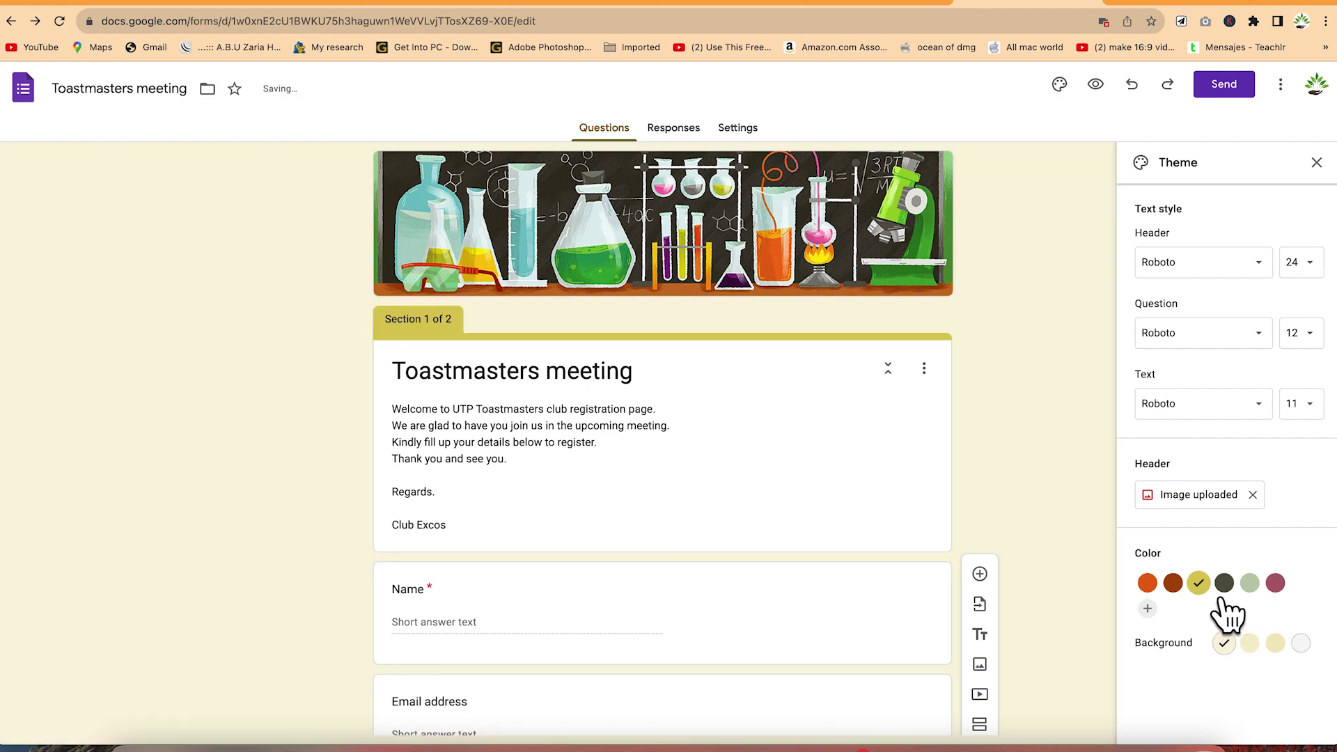
{"action": "left_click", "coordinate": [1249, 588]}
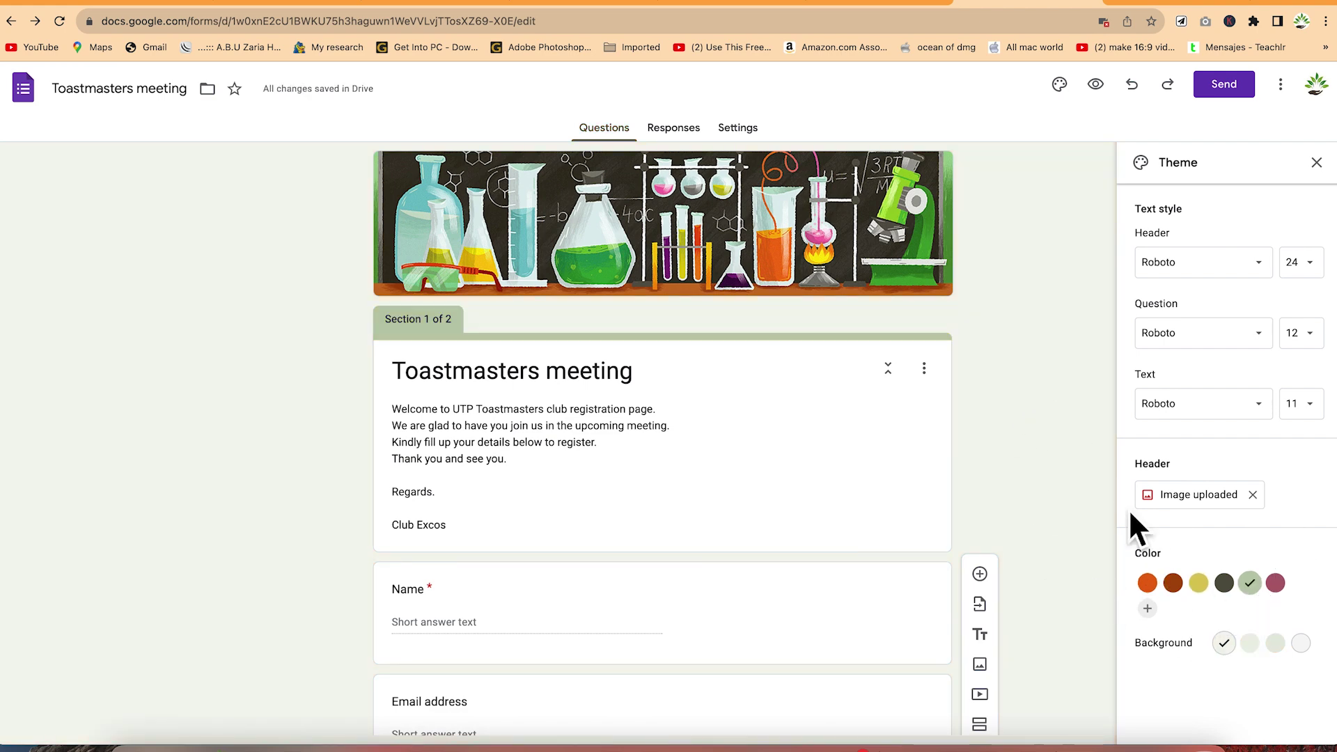
{"action": "left_click", "coordinate": [1275, 644]}
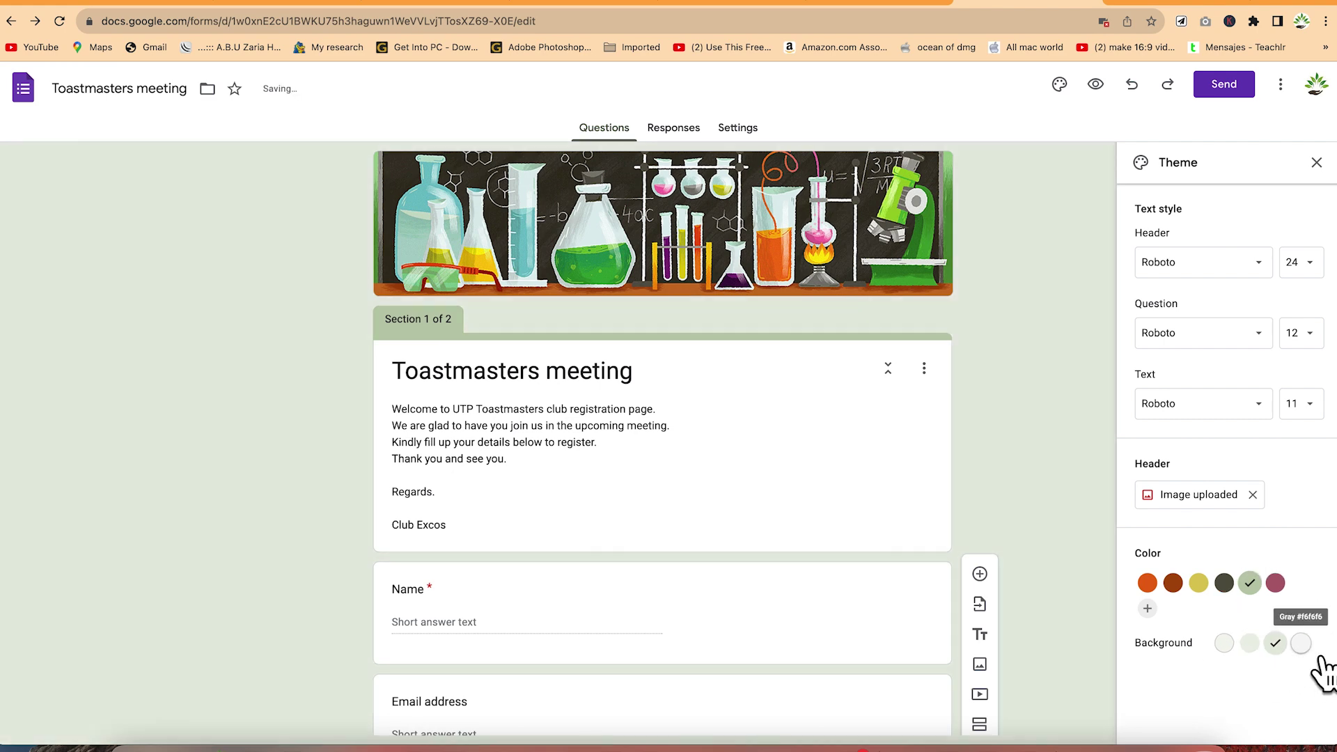
{"action": "left_click", "coordinate": [1303, 645]}
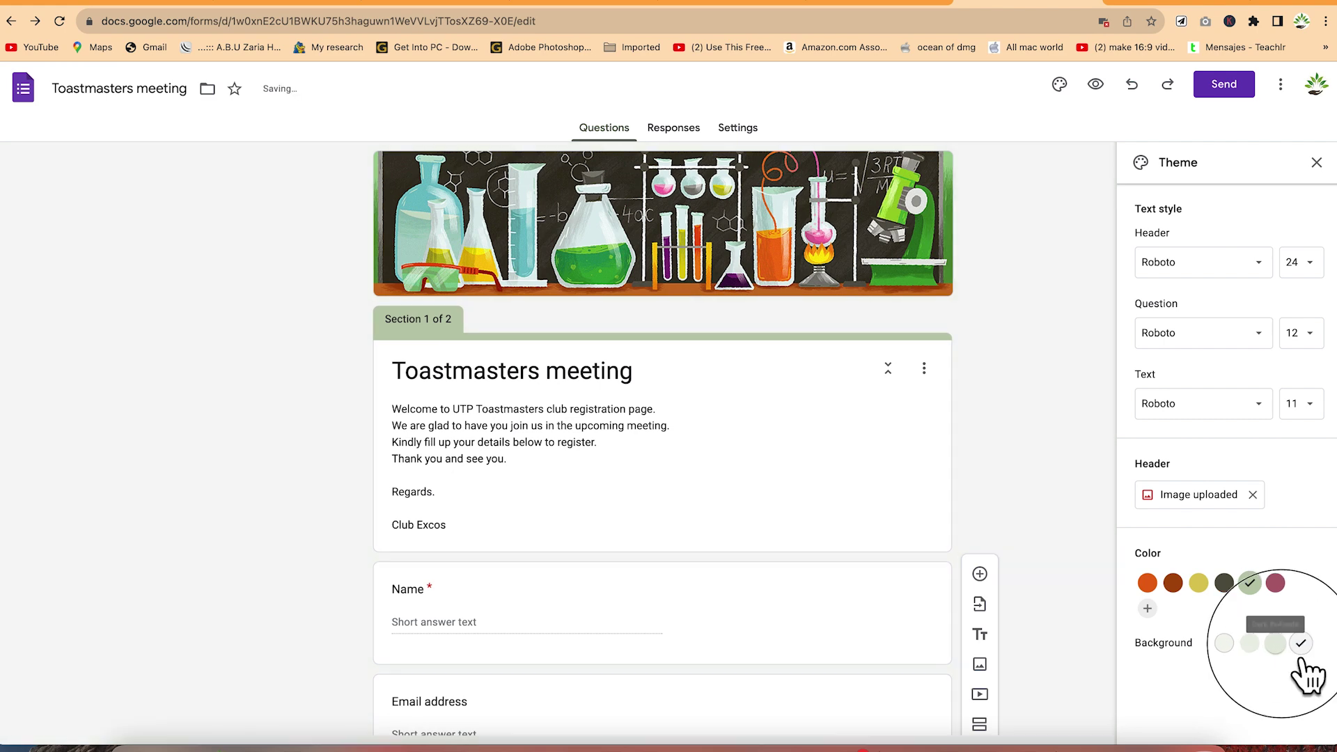
{"action": "left_click", "coordinate": [1275, 644]}
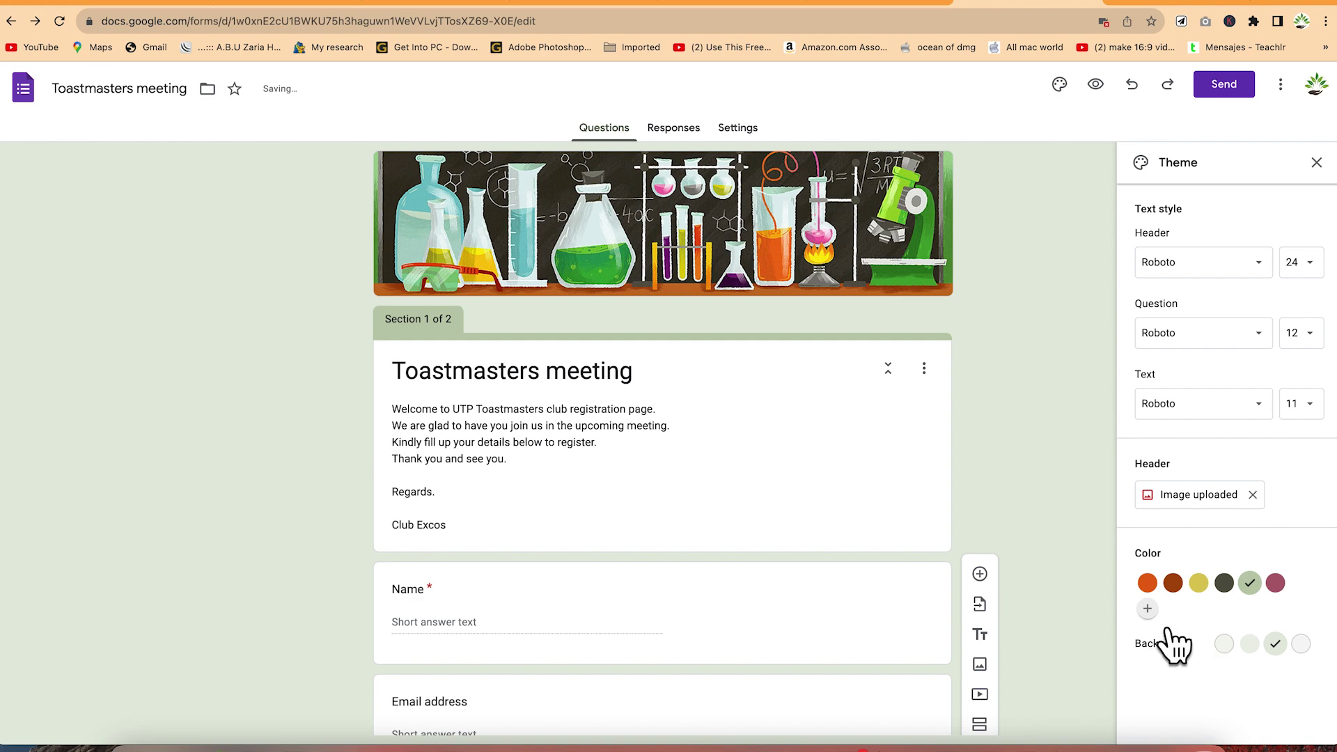
Try the custom theme color #62a717 and close the theme settings without adding it
{"action": "left_click", "coordinate": [1147, 609]}
{"action": "left_click", "coordinate": [1271, 615]}
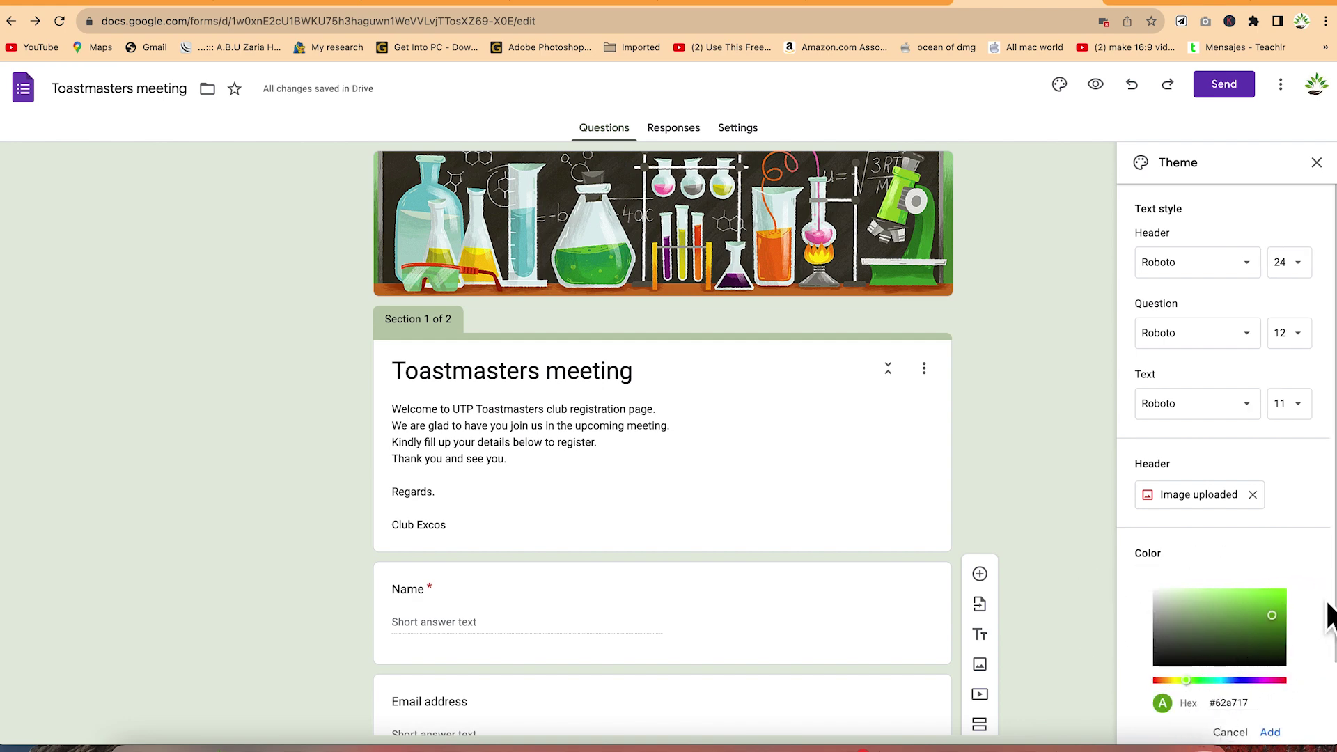
{"action": "scroll", "coordinate": [1274, 669], "scroll_direction": "down", "scroll_amount": 2}
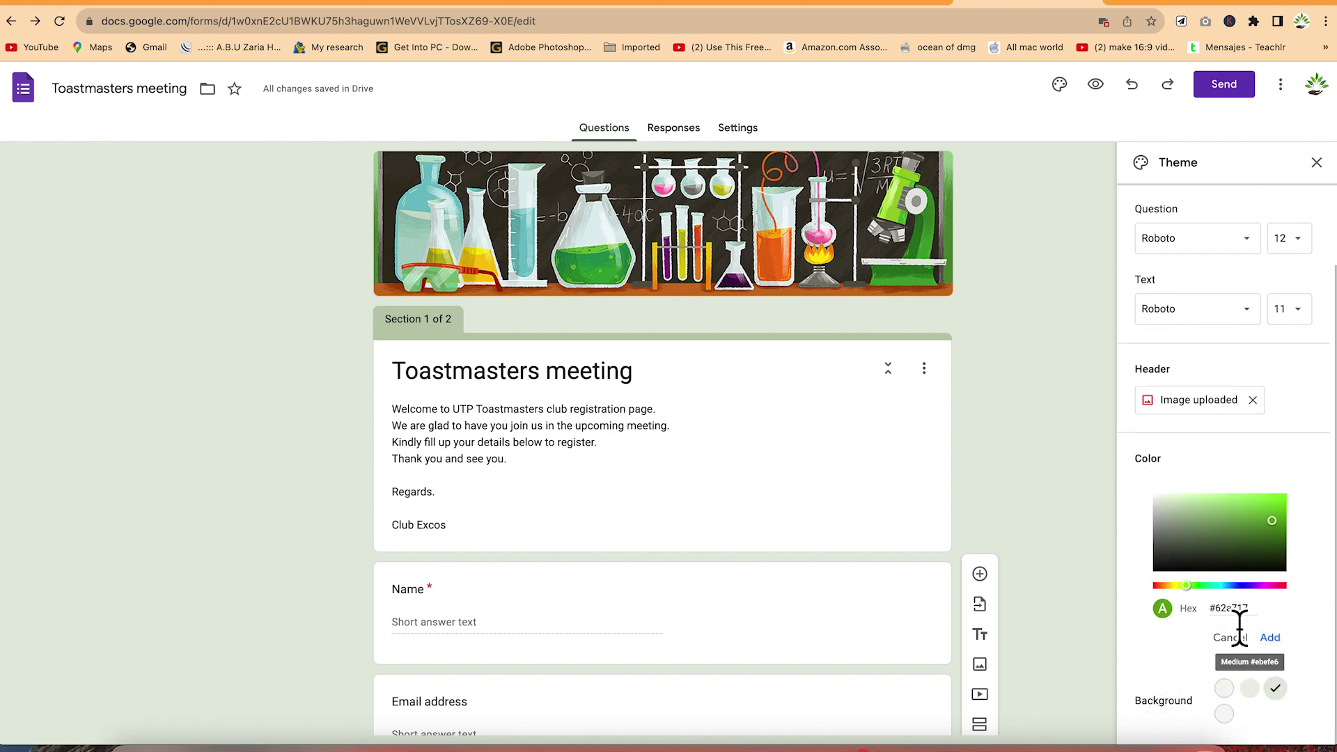
{"action": "left_click", "coordinate": [1326, 165]}
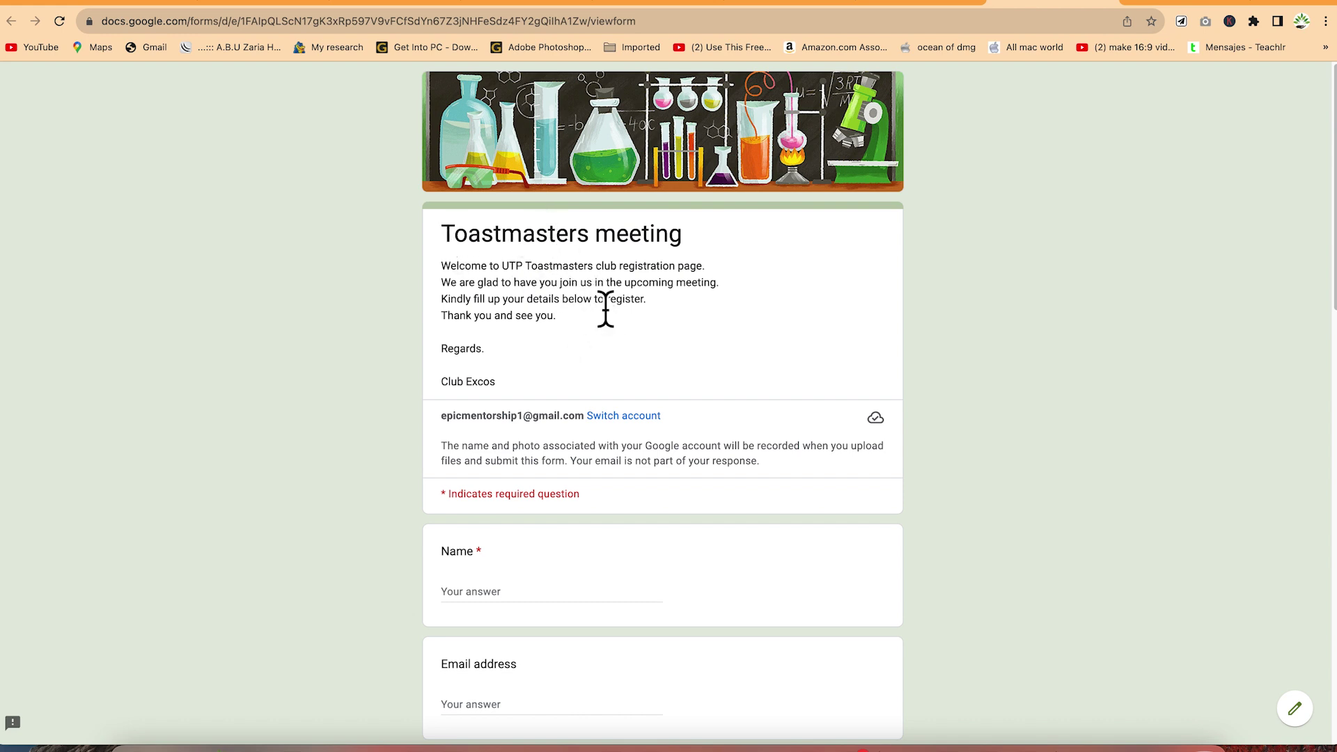
Answer the "How was your day?" question with "Not so good" in the form preview
{"action": "scroll", "coordinate": [623, 317], "scroll_direction": "down", "scroll_amount": 2}
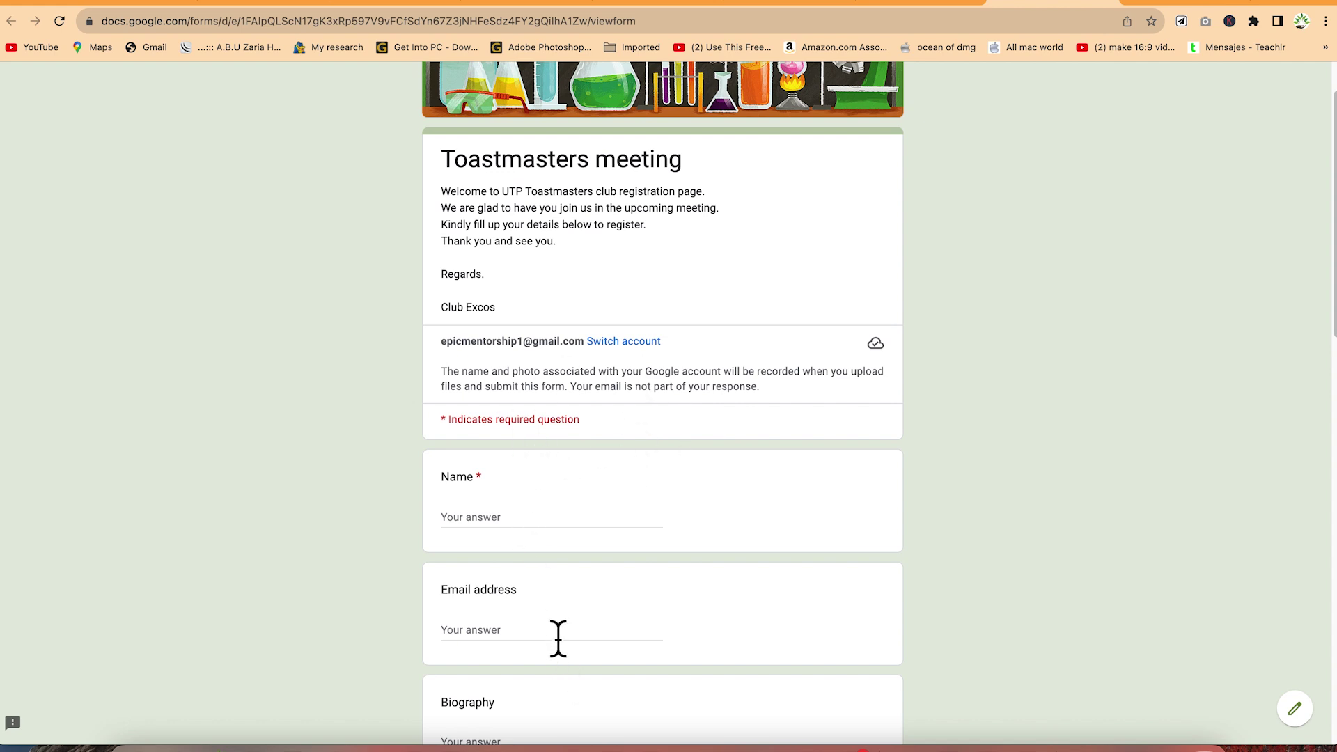
{"action": "scroll", "coordinate": [558, 639], "scroll_direction": "down", "scroll_amount": 5}
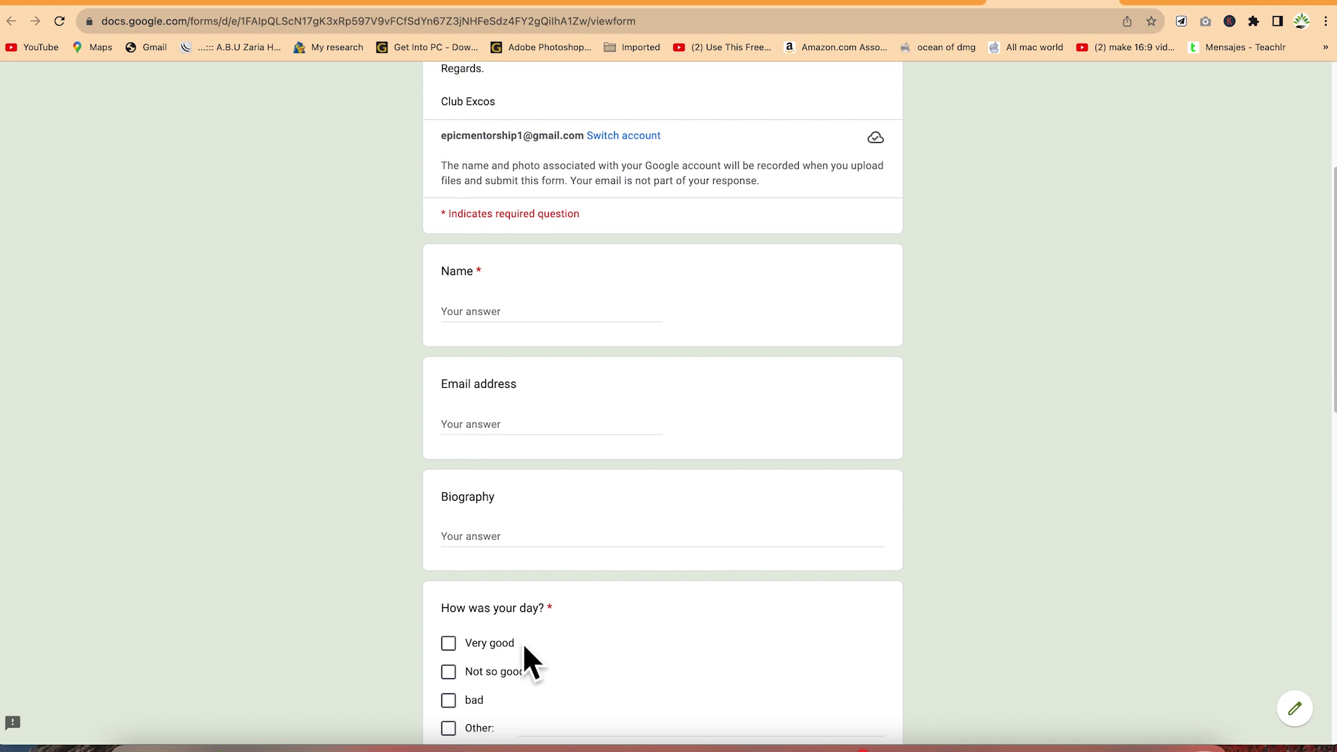
{"action": "scroll", "coordinate": [523, 661], "scroll_direction": "down", "scroll_amount": 2}
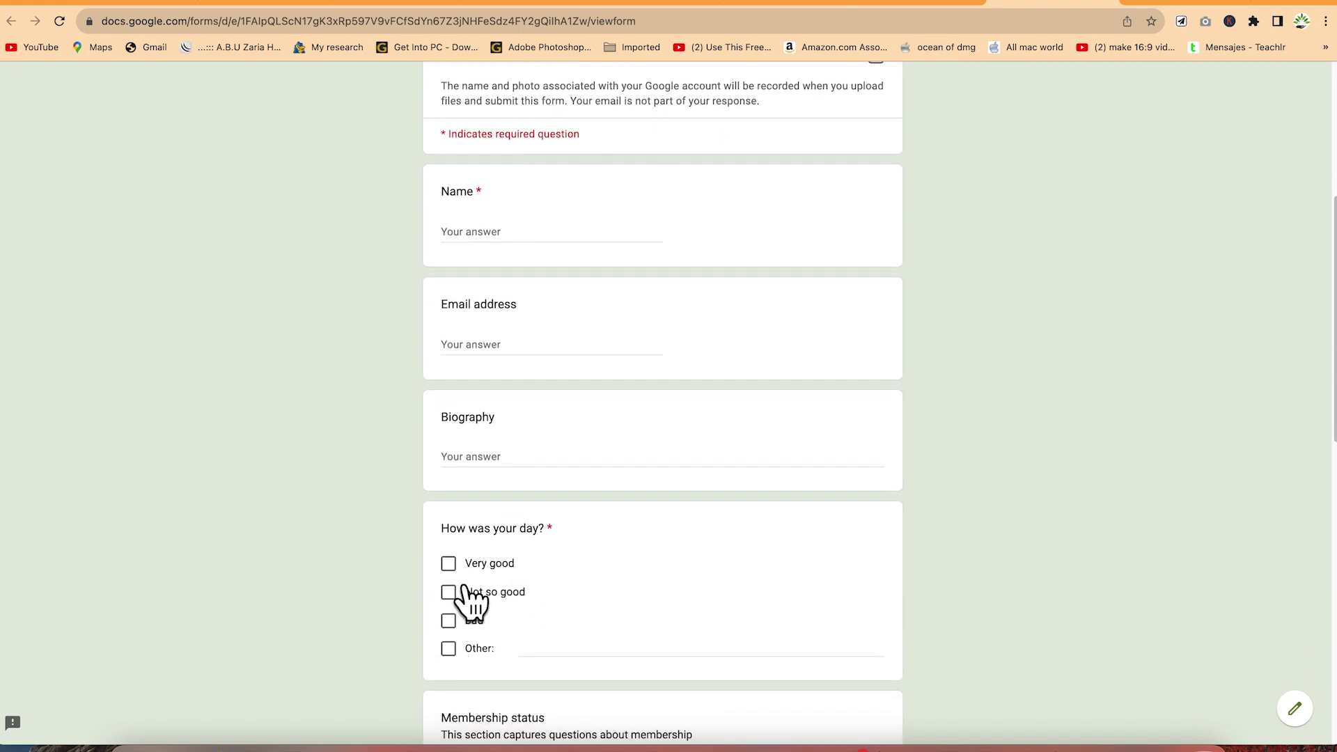
{"action": "left_click", "coordinate": [485, 608]}
Set the "When did you join toastmasters?" date to 14/09/2023
{"action": "scroll", "coordinate": [489, 612], "scroll_direction": "down", "scroll_amount": 5}
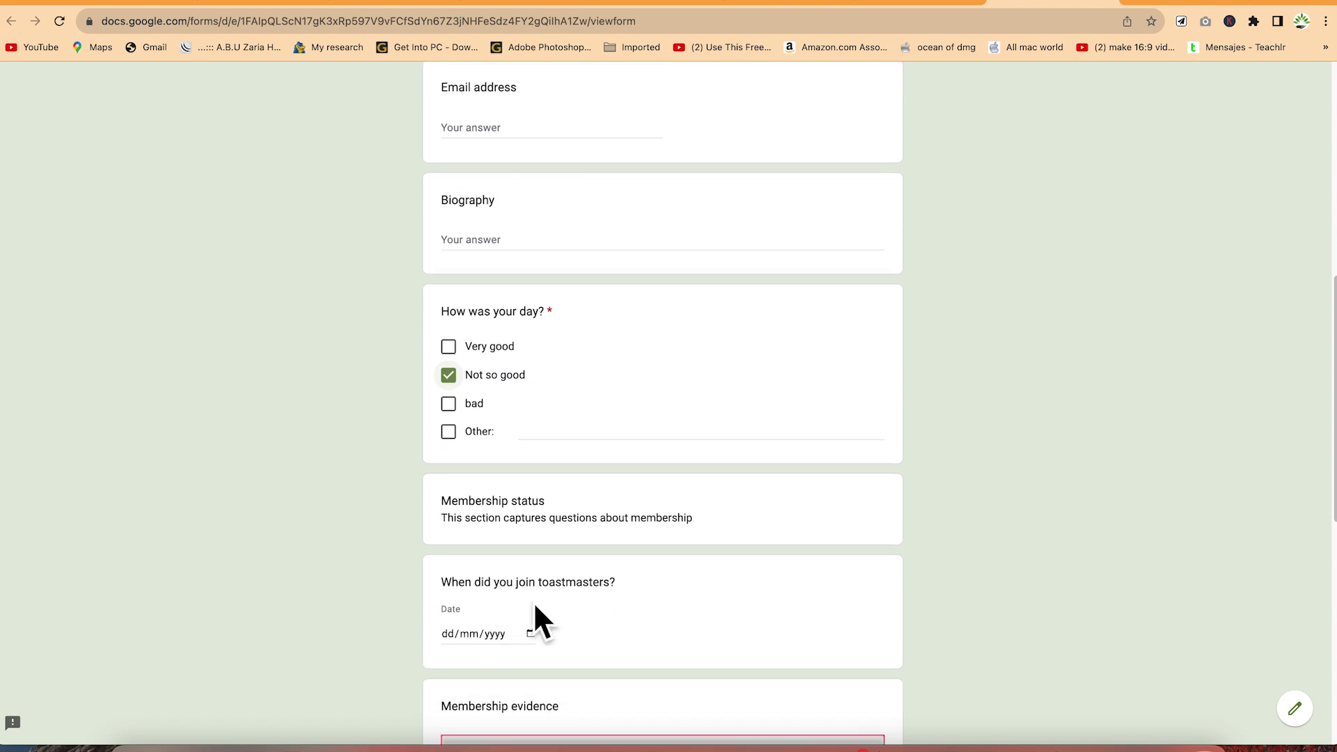
{"action": "left_click", "coordinate": [460, 642]}
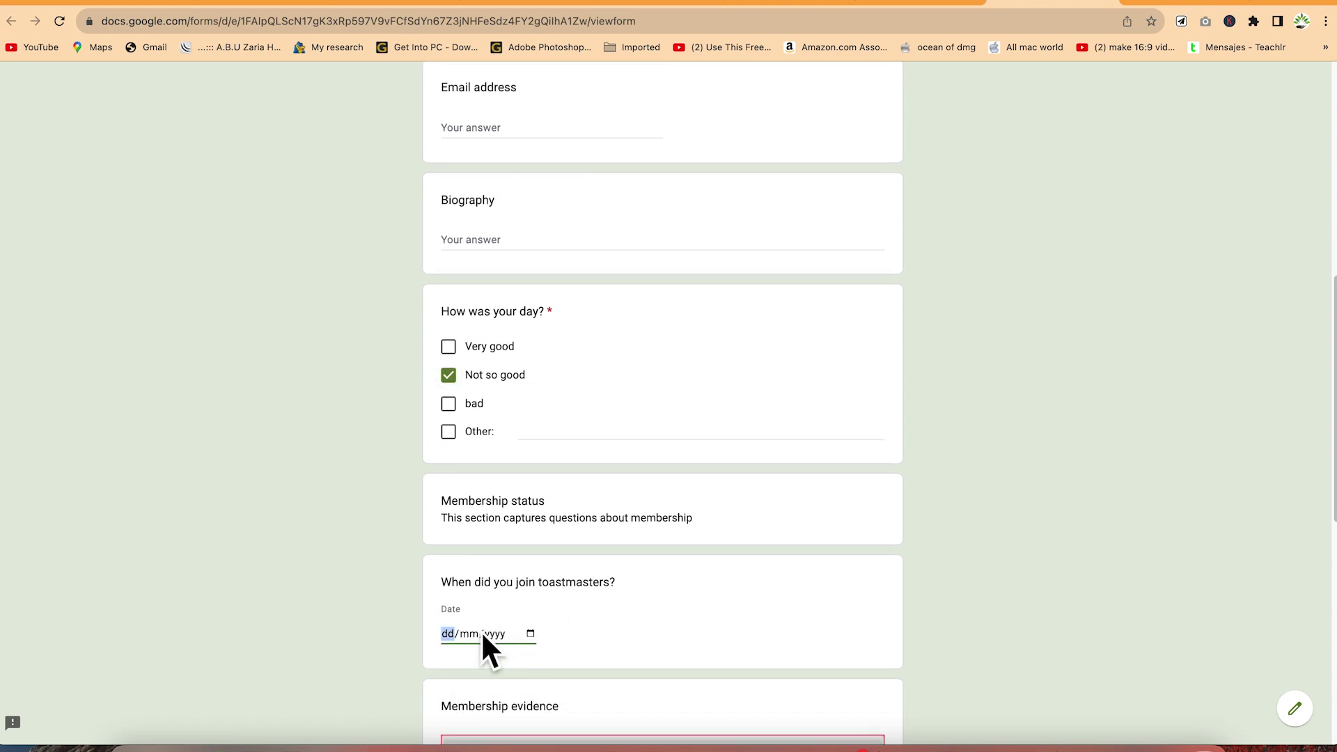
{"action": "left_click", "coordinate": [531, 634]}
{"action": "left_click", "coordinate": [525, 524]}
Review the rest of the first section, and fill in the respondent's name and email address
{"action": "scroll", "coordinate": [588, 567], "scroll_direction": "down", "scroll_amount": 6}
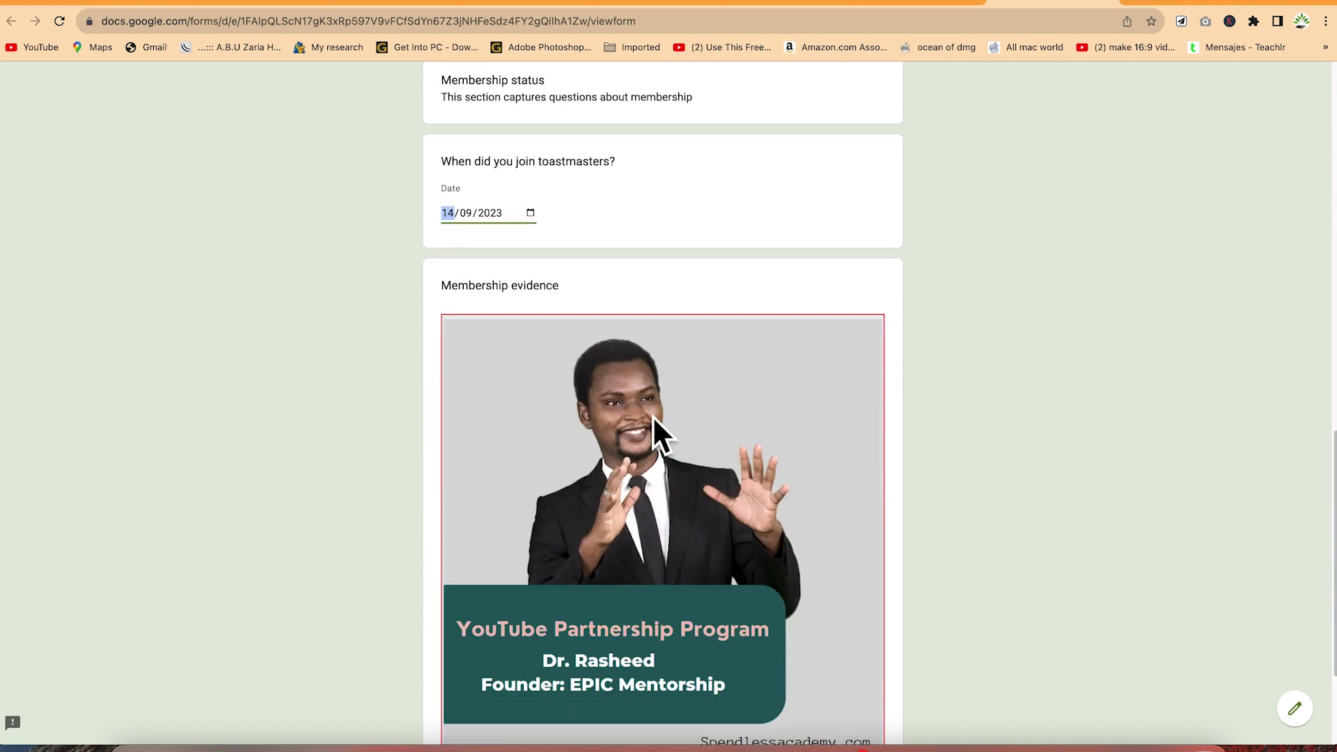
{"action": "scroll", "coordinate": [641, 462], "scroll_direction": "down", "scroll_amount": 3}
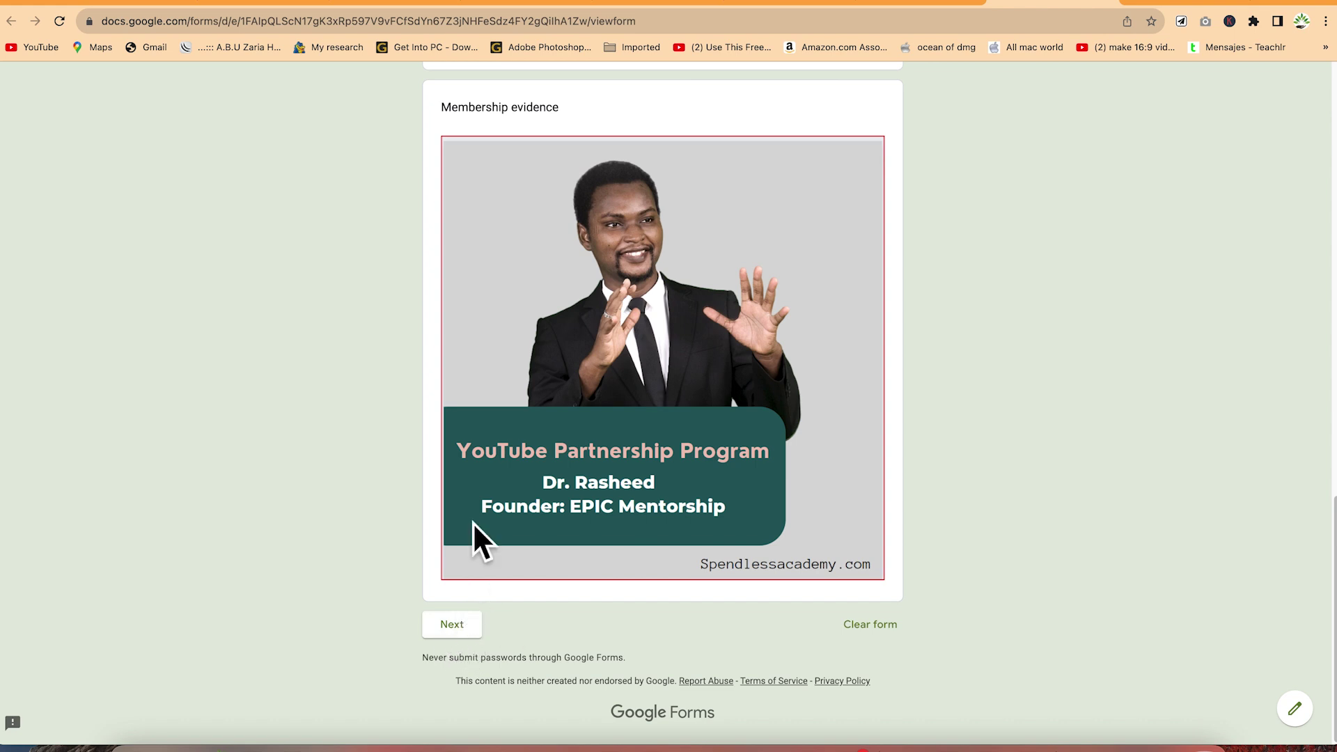
{"action": "scroll", "coordinate": [469, 557], "scroll_direction": "up", "scroll_amount": 15}
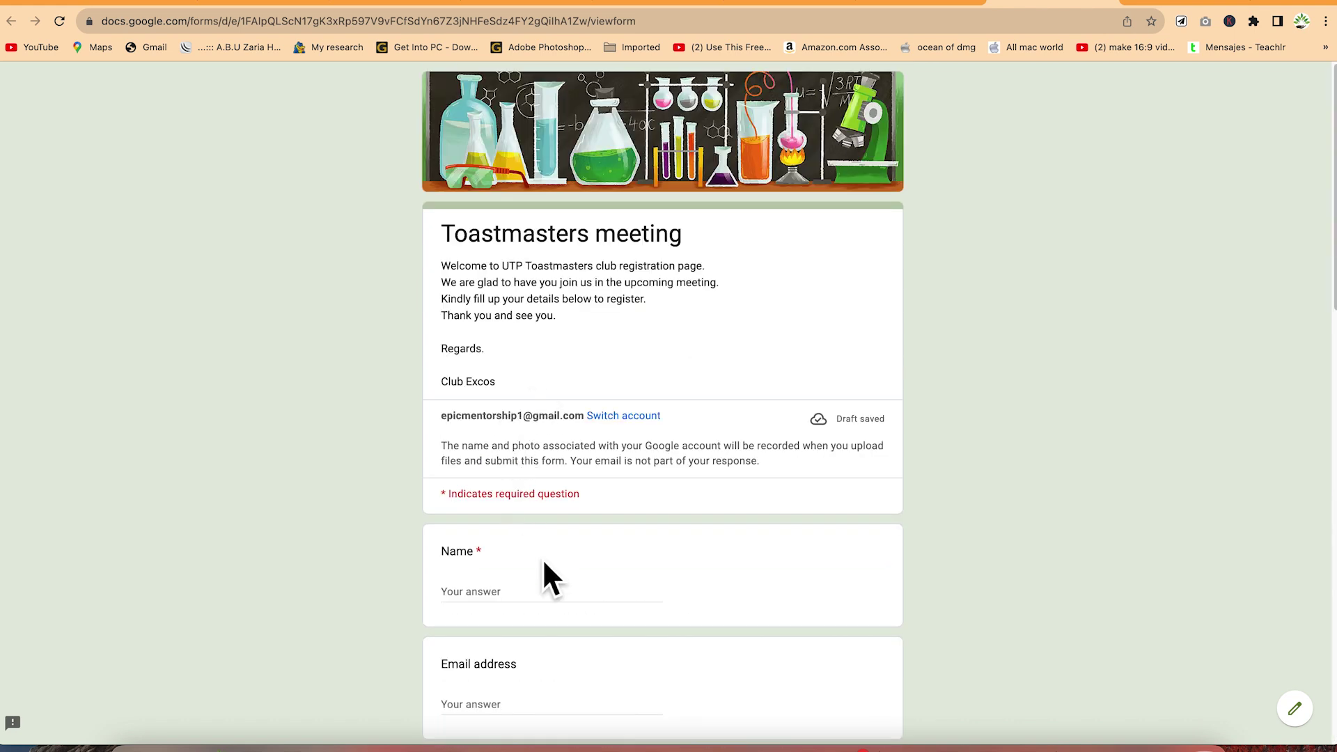
{"action": "left_click", "coordinate": [465, 578]}
{"action": "left_click", "coordinate": [465, 583]}
{"action": "type", "text": "rash"}
{"action": "left_click", "coordinate": [601, 719]}
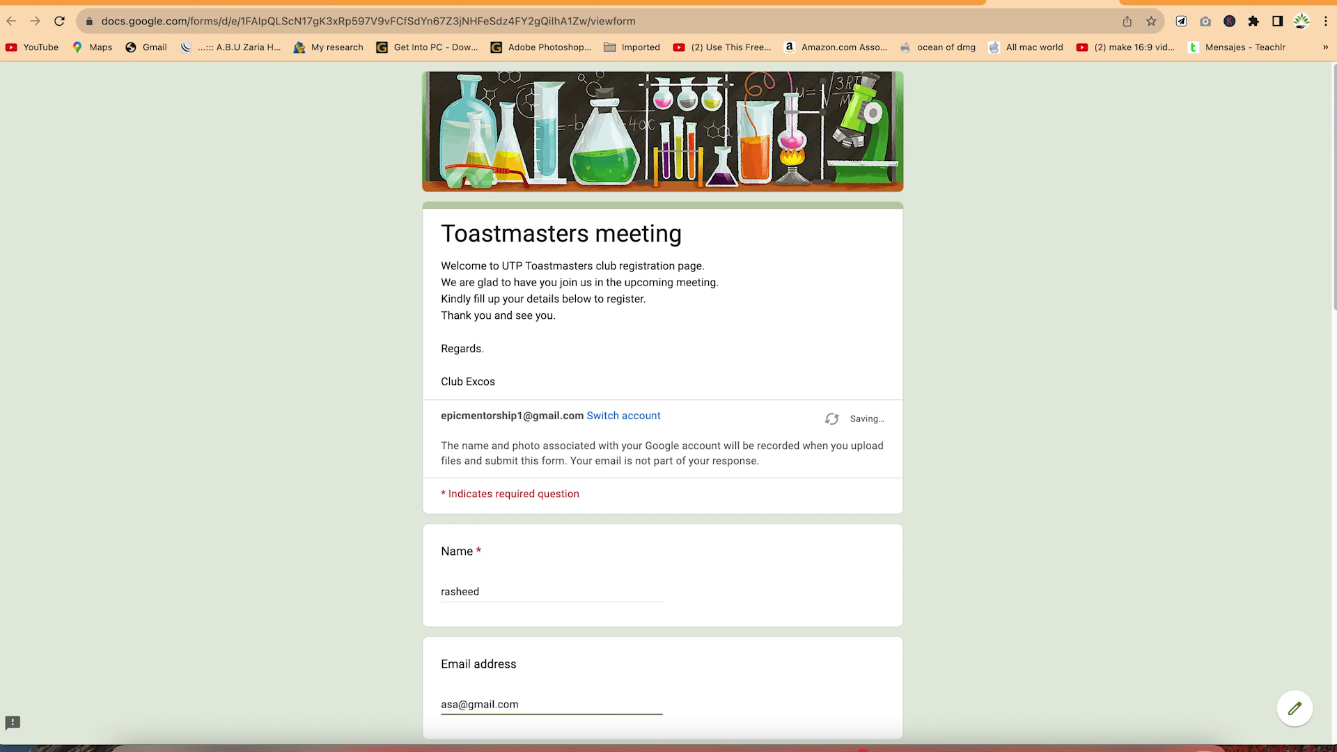
Enter "virtuous" as the biography and continue to the Bio data section
{"action": "scroll", "coordinate": [627, 585], "scroll_direction": "down", "scroll_amount": 5}
{"action": "left_click", "coordinate": [508, 603]}
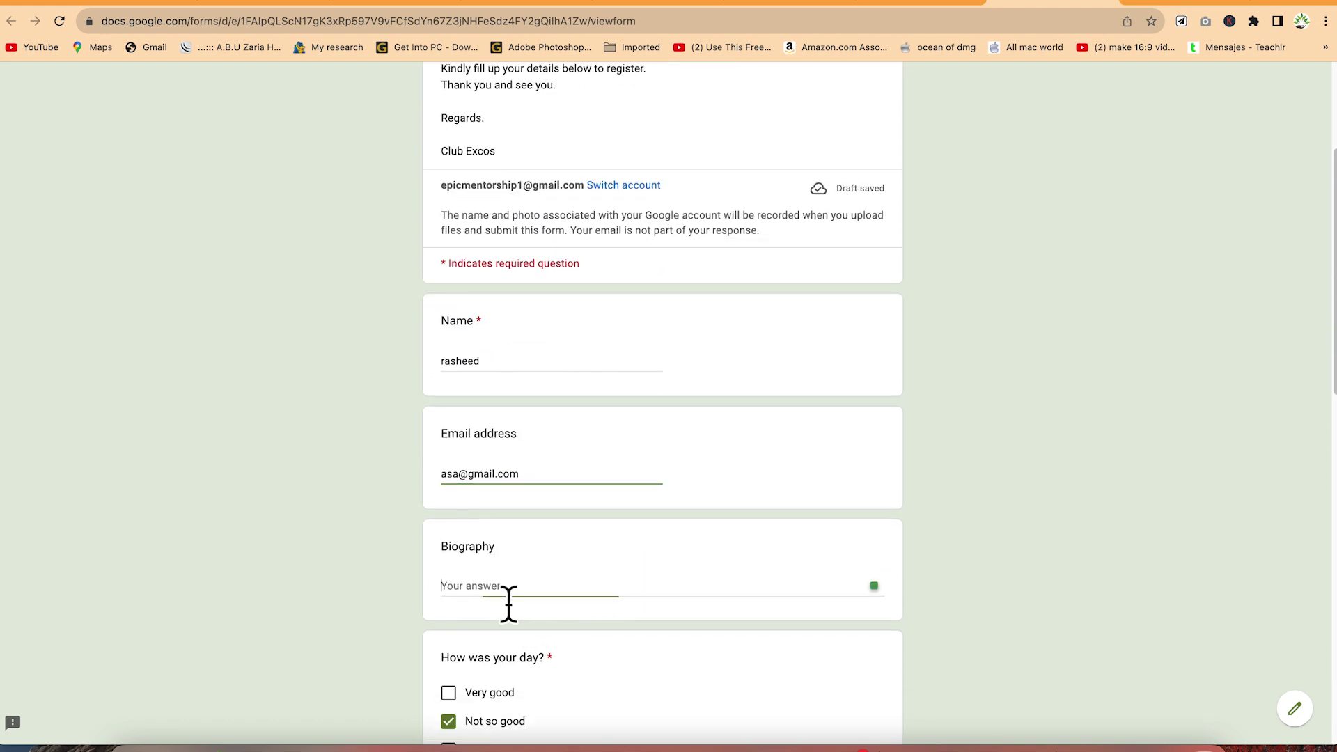
{"action": "type", "text": "virtuous"}
{"action": "scroll", "coordinate": [534, 618], "scroll_direction": "down", "scroll_amount": 8}
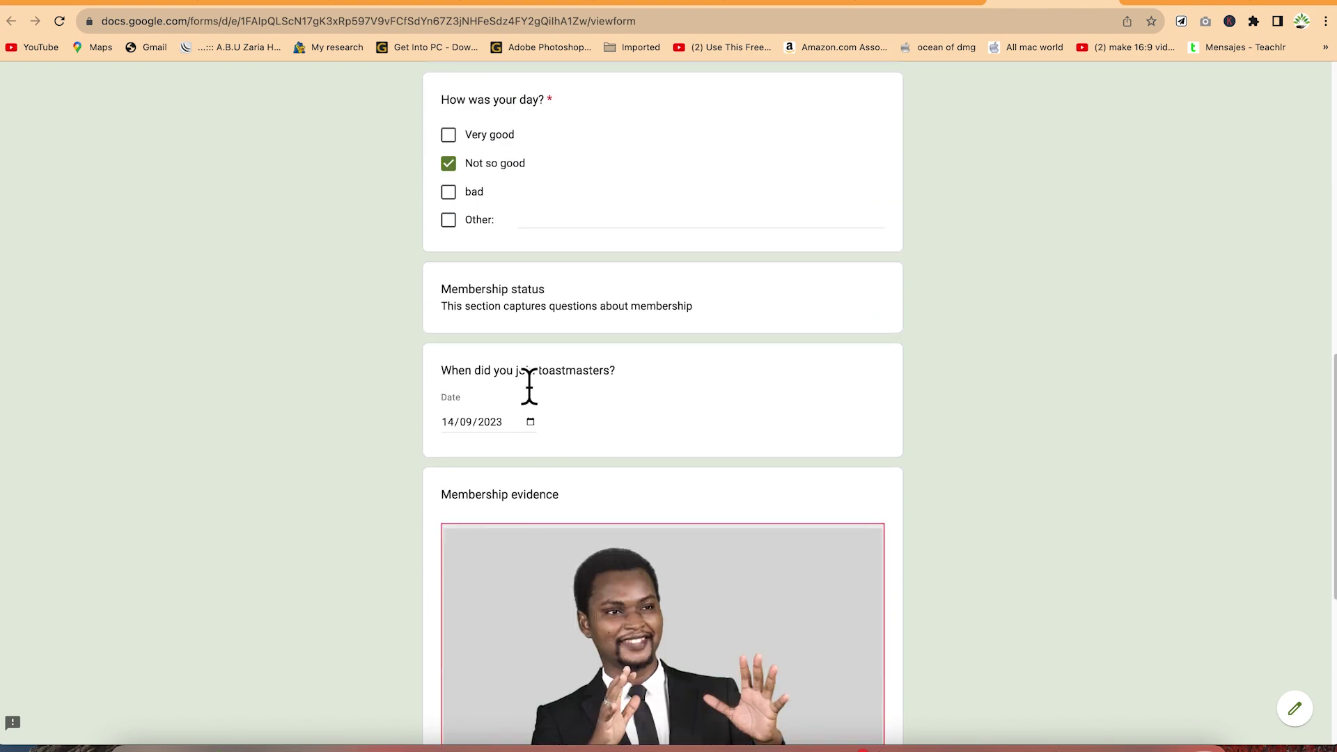
{"action": "scroll", "coordinate": [603, 556], "scroll_direction": "down", "scroll_amount": 5}
{"action": "left_click", "coordinate": [481, 634]}
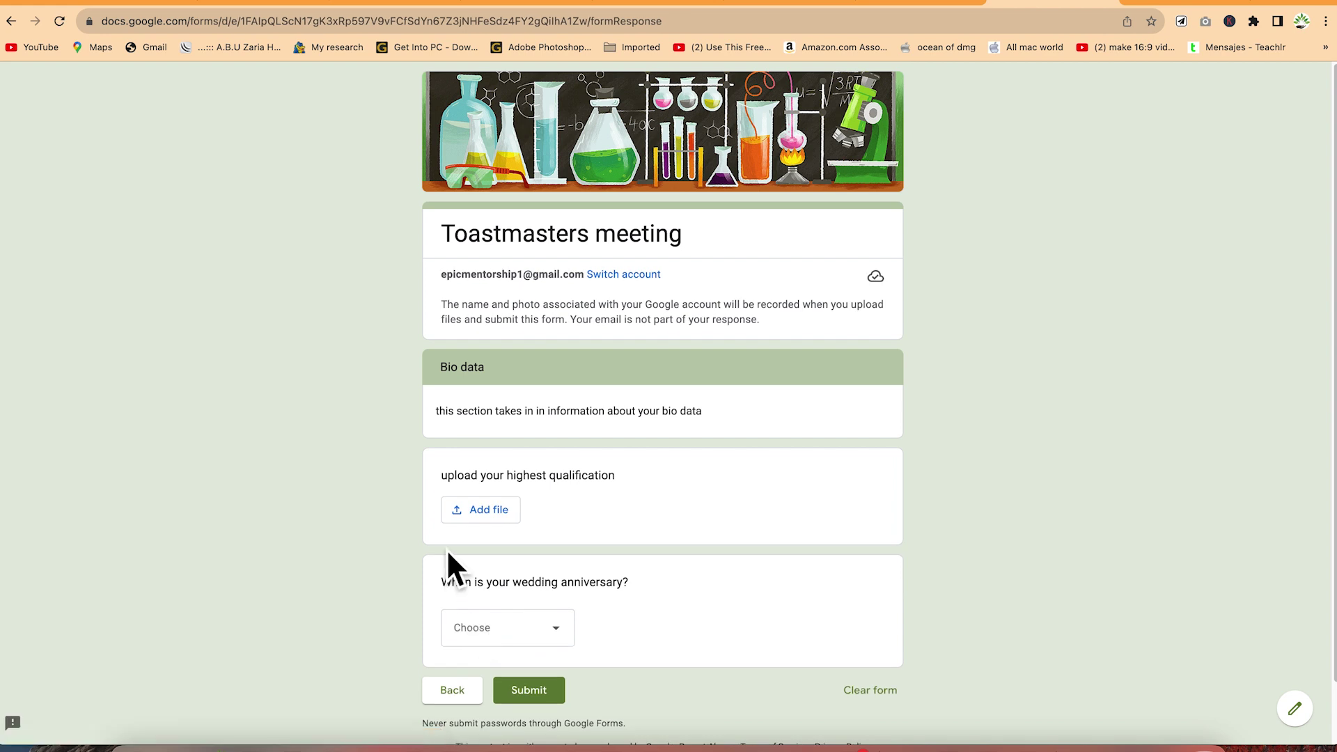
Upload Meta_Image_1200x630_ (2).jpeg from the Downloads folder as the highest qualification file
{"action": "scroll", "coordinate": [536, 480], "scroll_direction": "down", "scroll_amount": 1}
{"action": "left_click", "coordinate": [509, 496]}
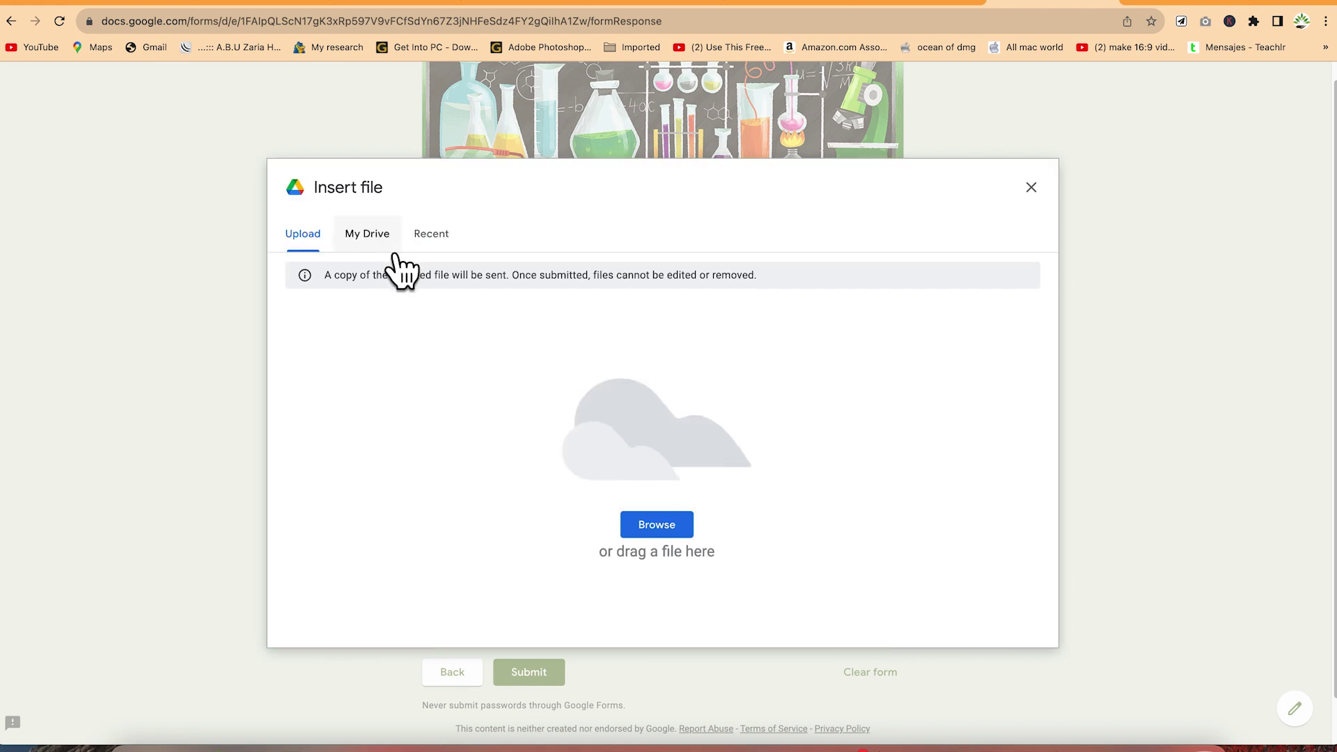
{"action": "left_click", "coordinate": [390, 258]}
{"action": "left_click", "coordinate": [306, 235]}
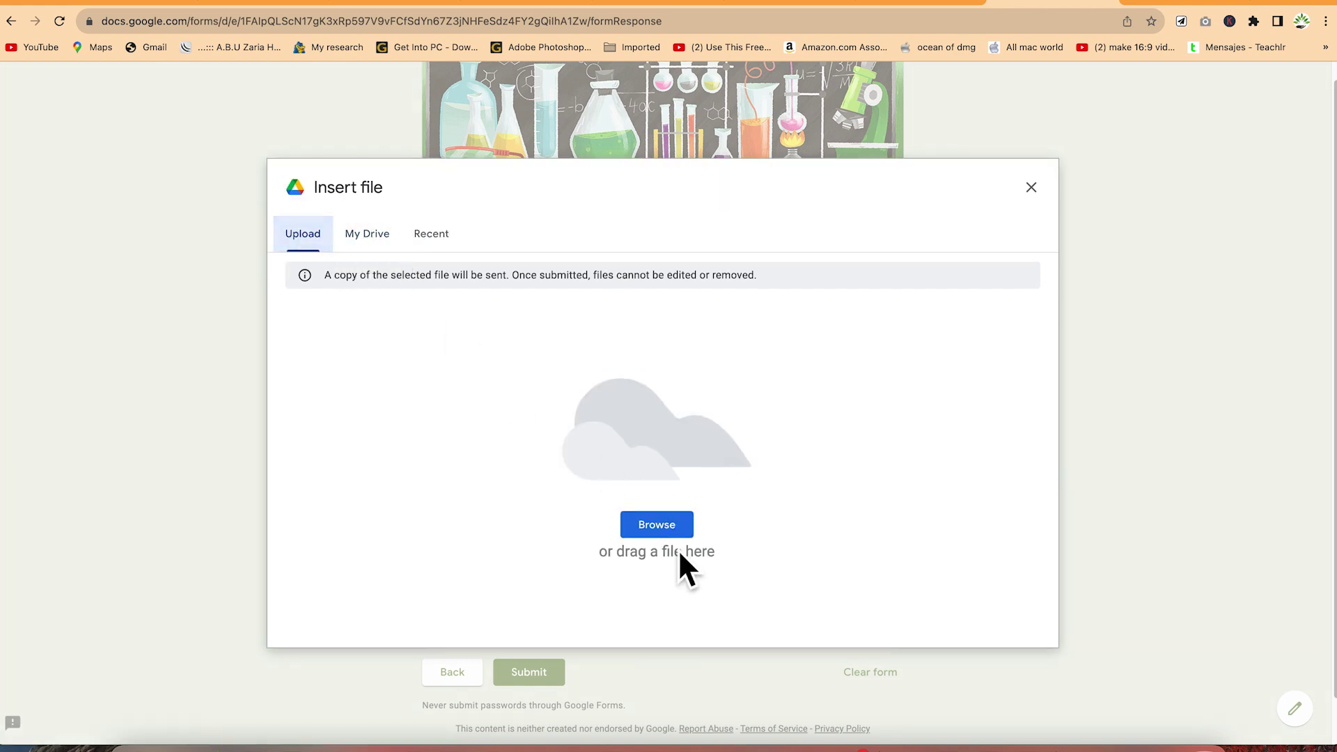
{"action": "left_click", "coordinate": [687, 523]}
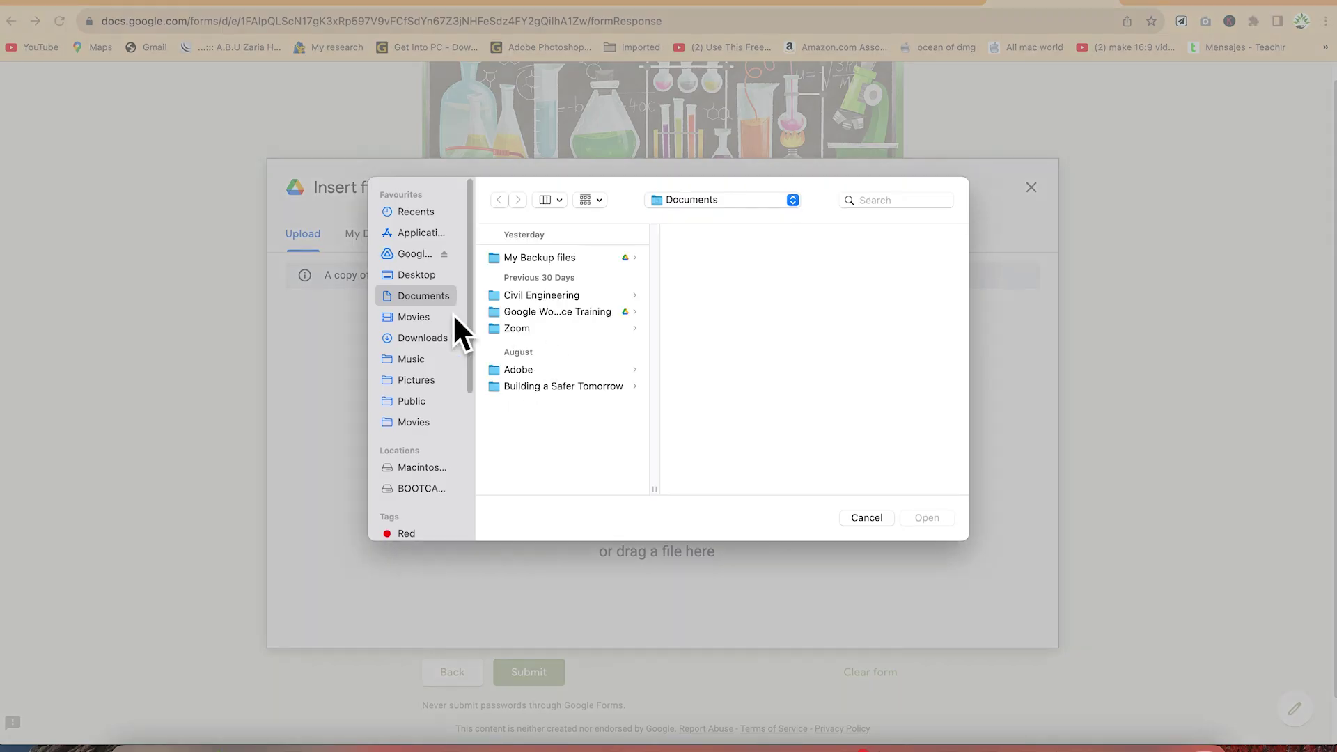
{"action": "left_click", "coordinate": [440, 336]}
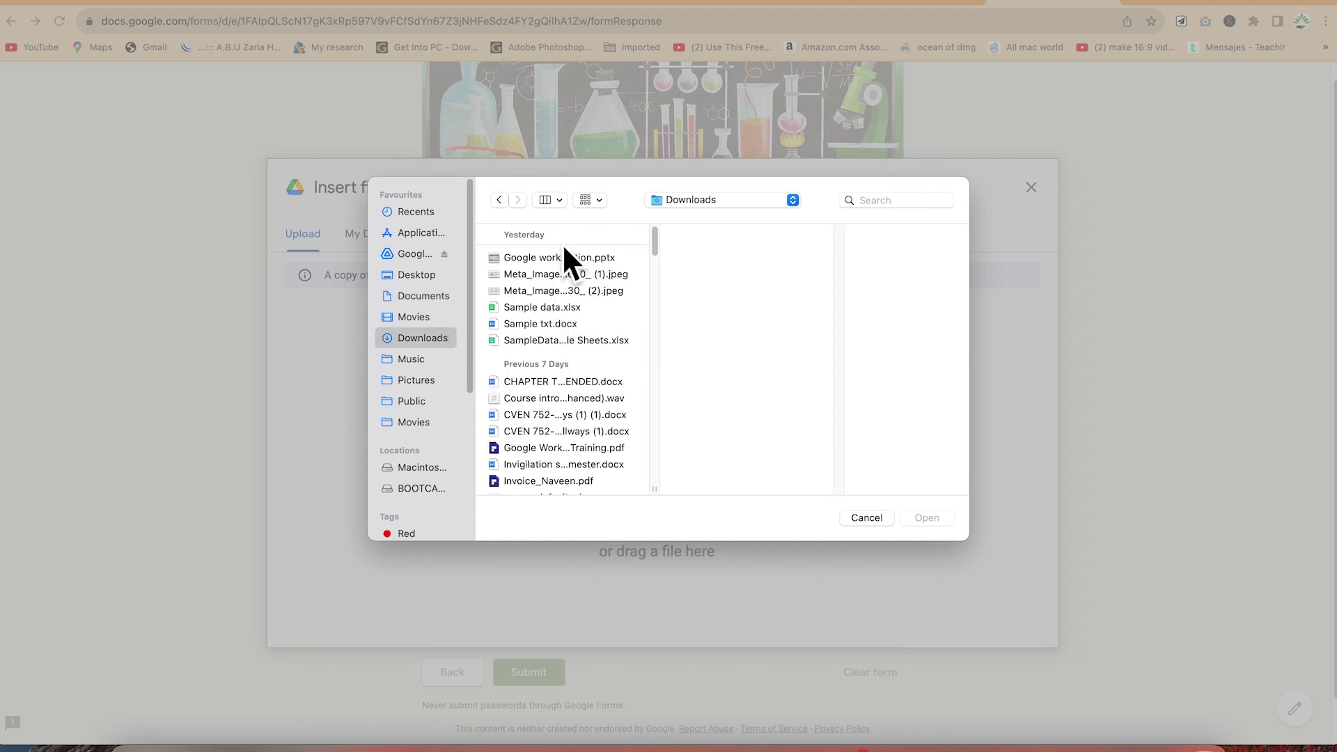
{"action": "left_click", "coordinate": [584, 292]}
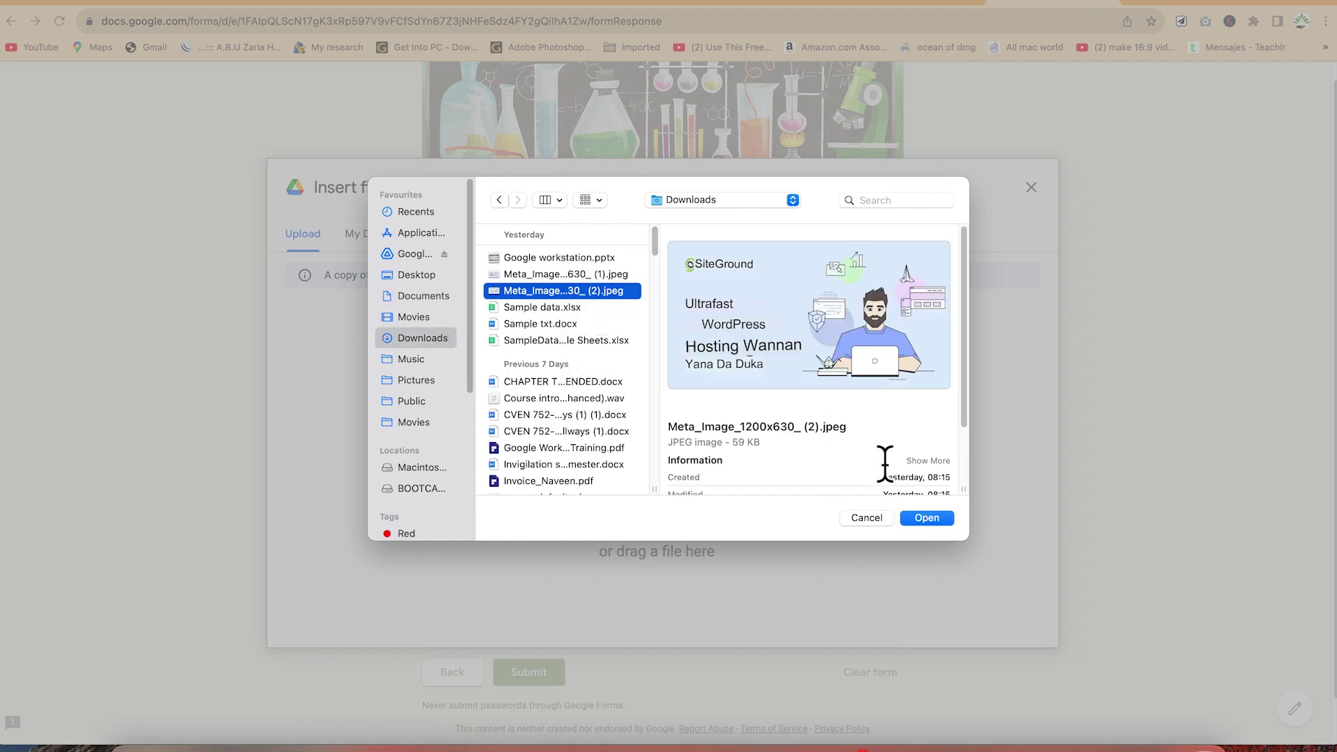
{"action": "left_click", "coordinate": [937, 518]}
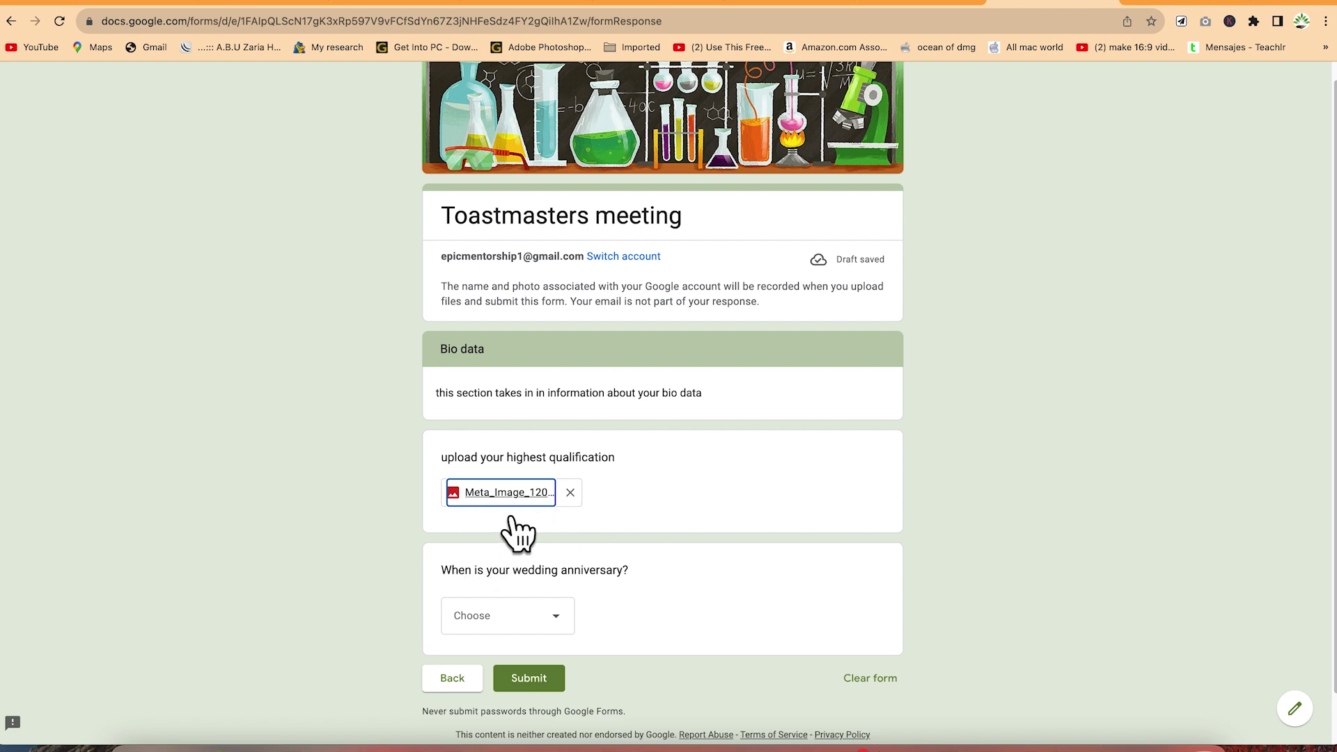
Choose "today" for the wedding anniversary question and submit the form response
{"action": "scroll", "coordinate": [576, 627], "scroll_direction": "down", "scroll_amount": 2}
{"action": "left_click", "coordinate": [544, 628]}
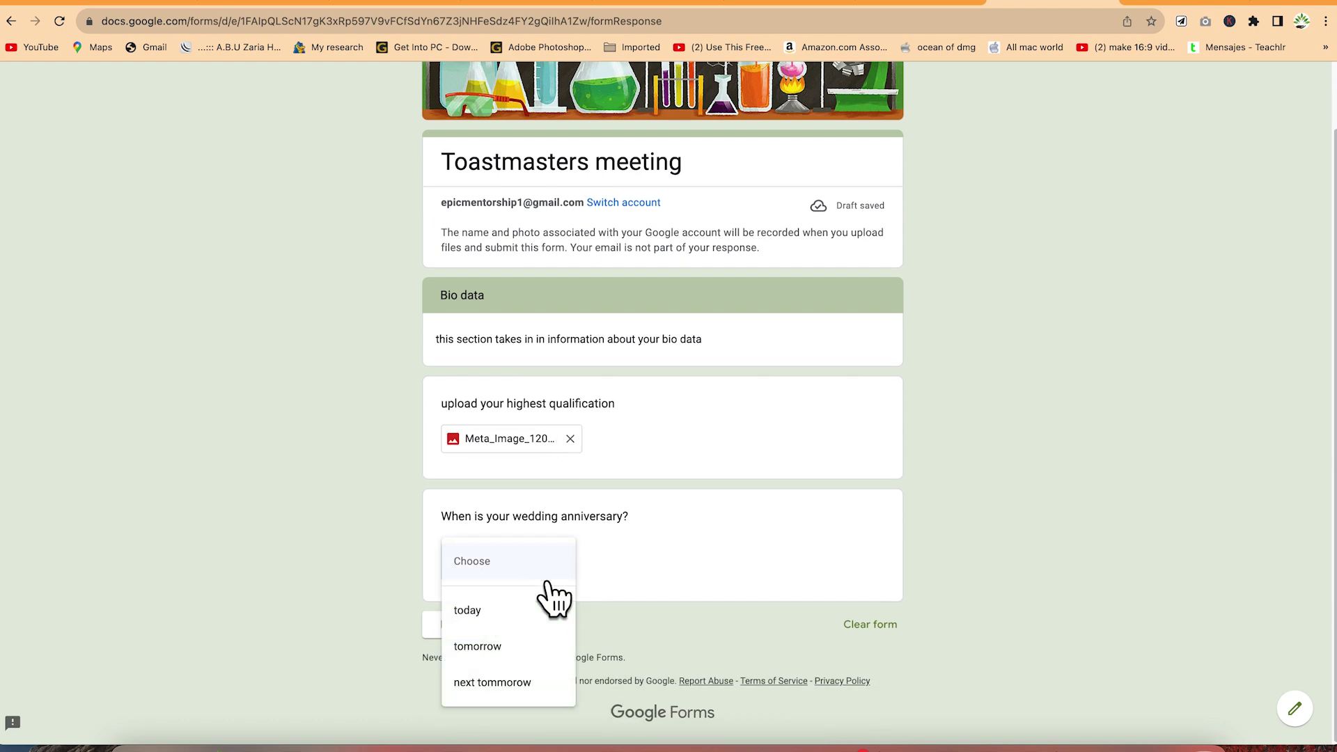
{"action": "left_click", "coordinate": [528, 616]}
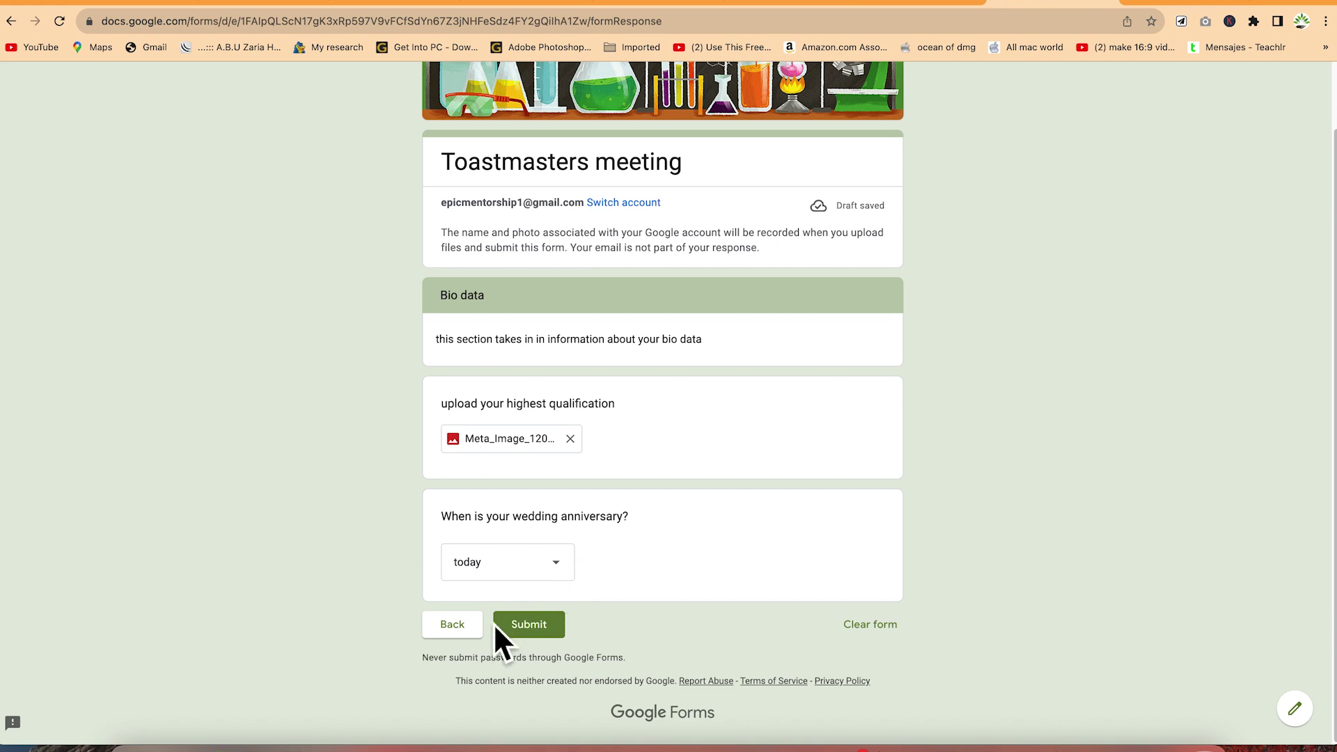
{"action": "scroll", "coordinate": [671, 261], "scroll_direction": "up", "scroll_amount": 1}
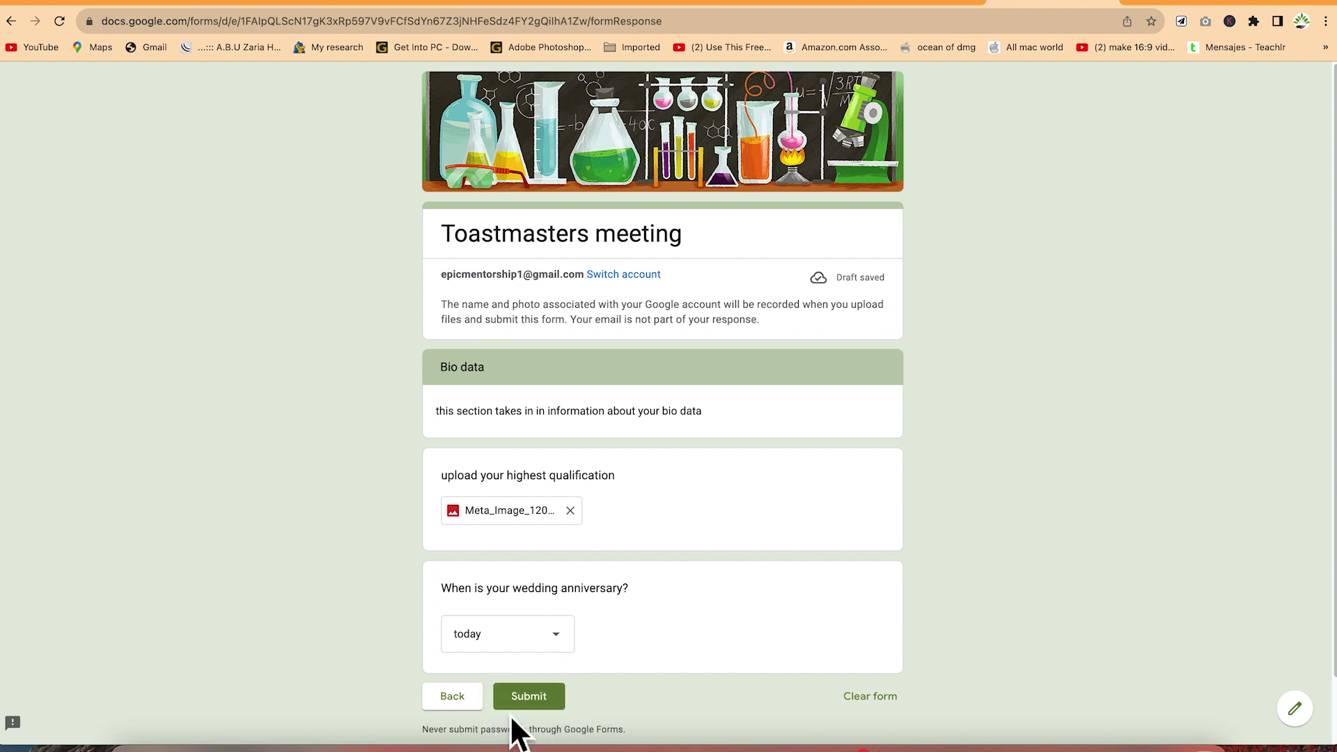
{"action": "left_click", "coordinate": [943, 3]}
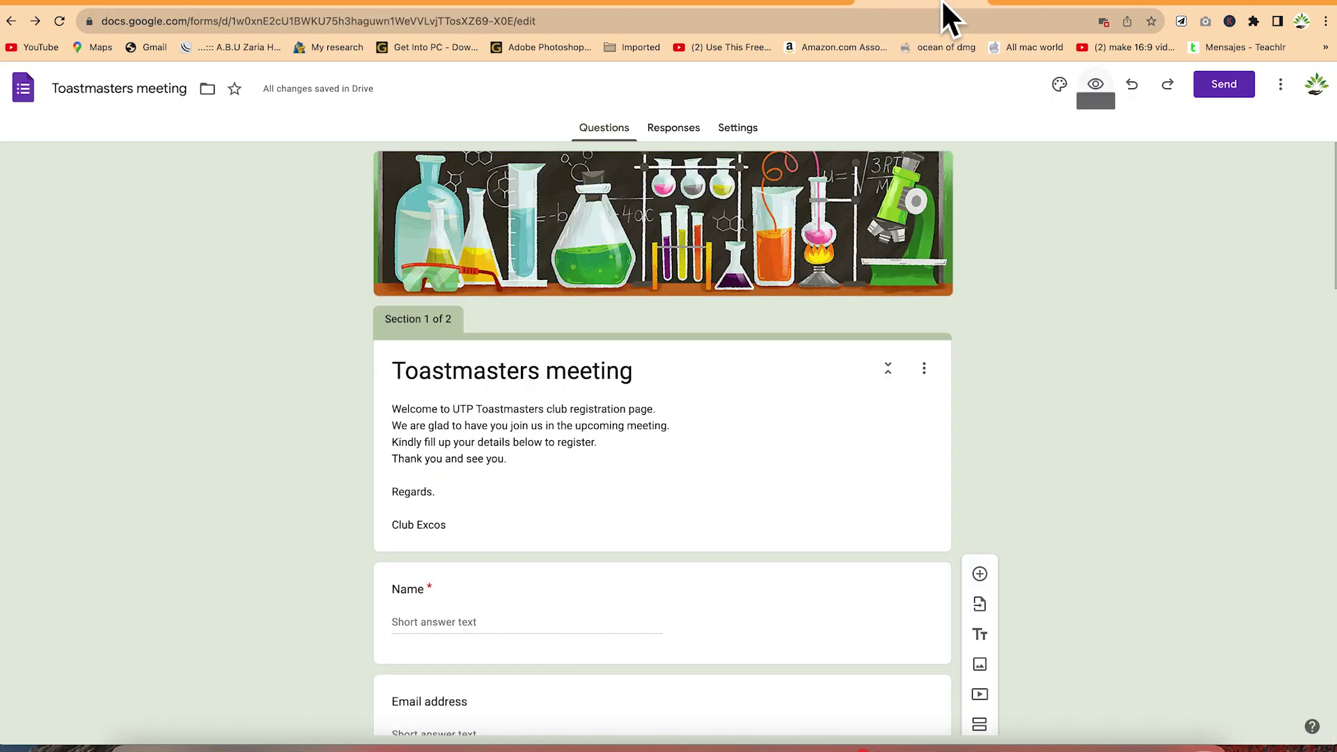
{"action": "left_click", "coordinate": [1036, 4]}
{"action": "left_click", "coordinate": [528, 703]}
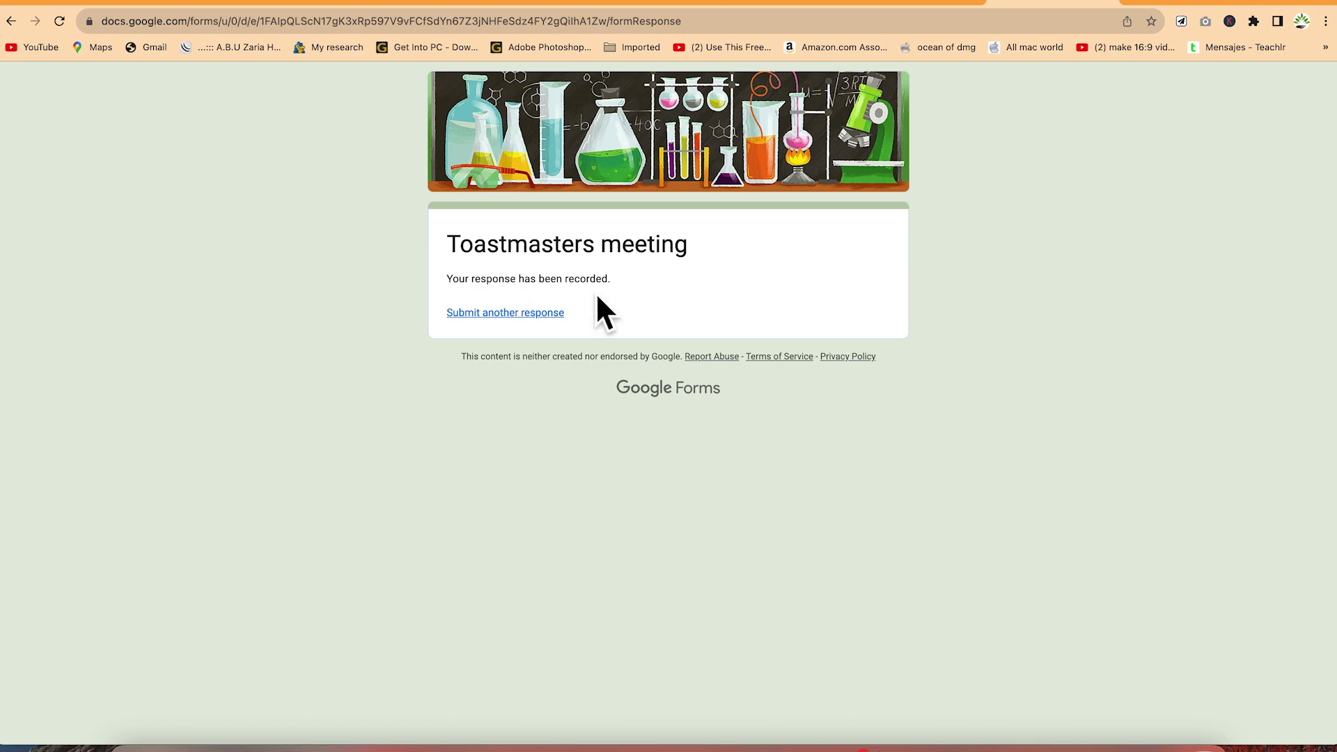
Return to the form editor and review the summary of submitted responses
{"action": "left_click", "coordinate": [909, 3]}
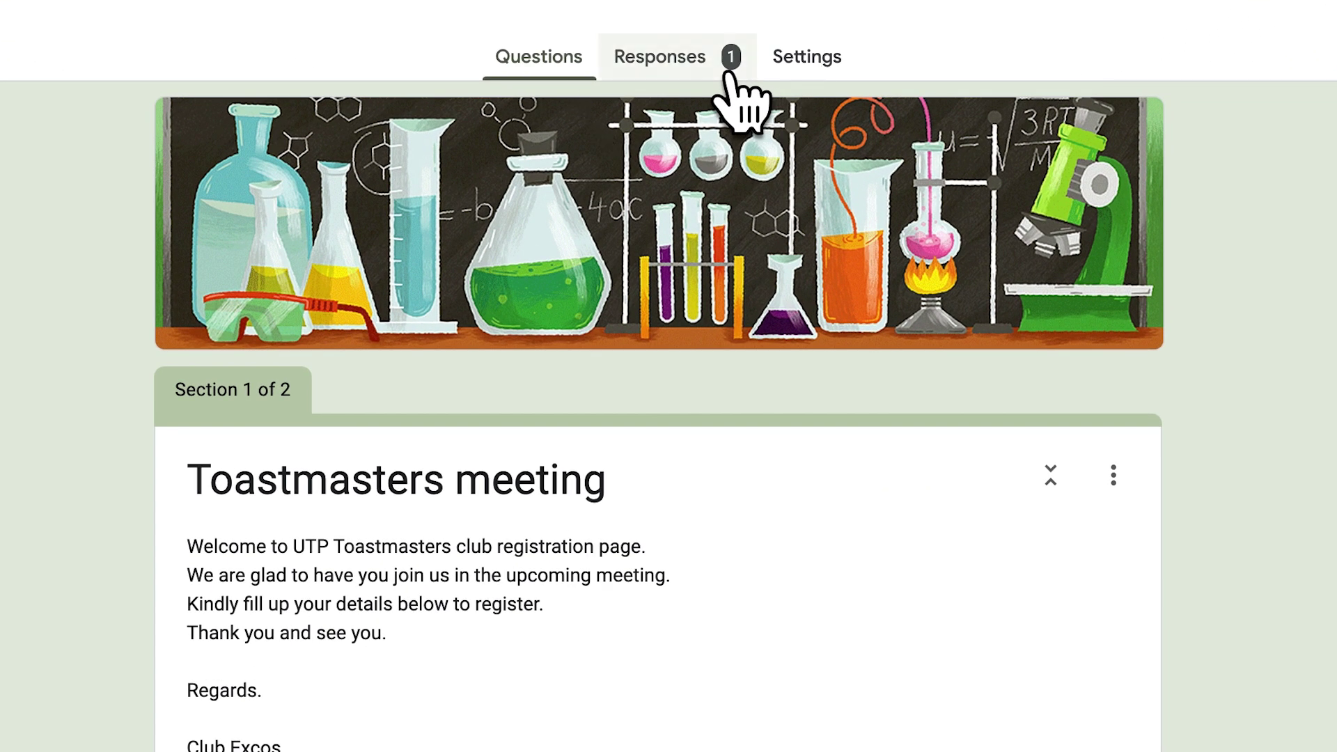
{"action": "left_click", "coordinate": [708, 124]}
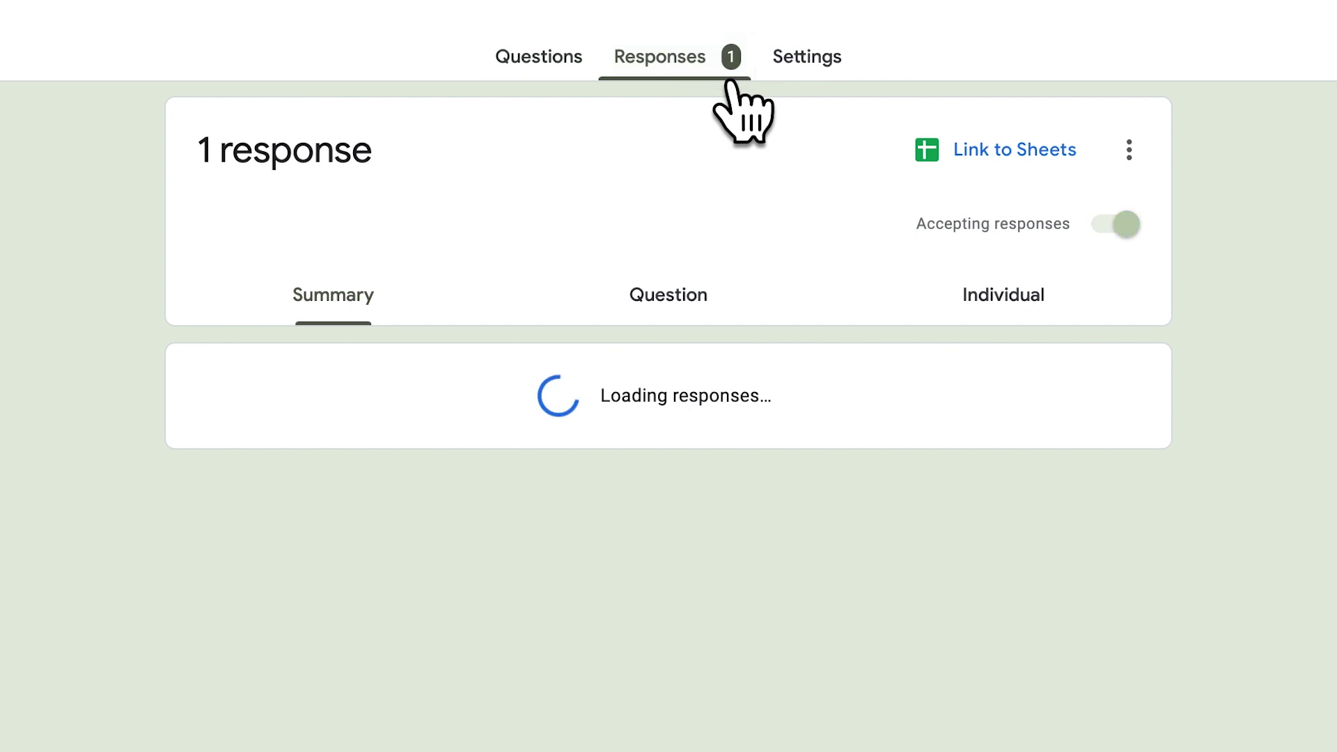
{"action": "scroll", "coordinate": [465, 398], "scroll_direction": "down", "scroll_amount": 6}
{"action": "scroll", "coordinate": [367, 440], "scroll_direction": "up", "scroll_amount": 3}
{"action": "scroll", "coordinate": [367, 440], "scroll_direction": "up", "scroll_amount": 5}
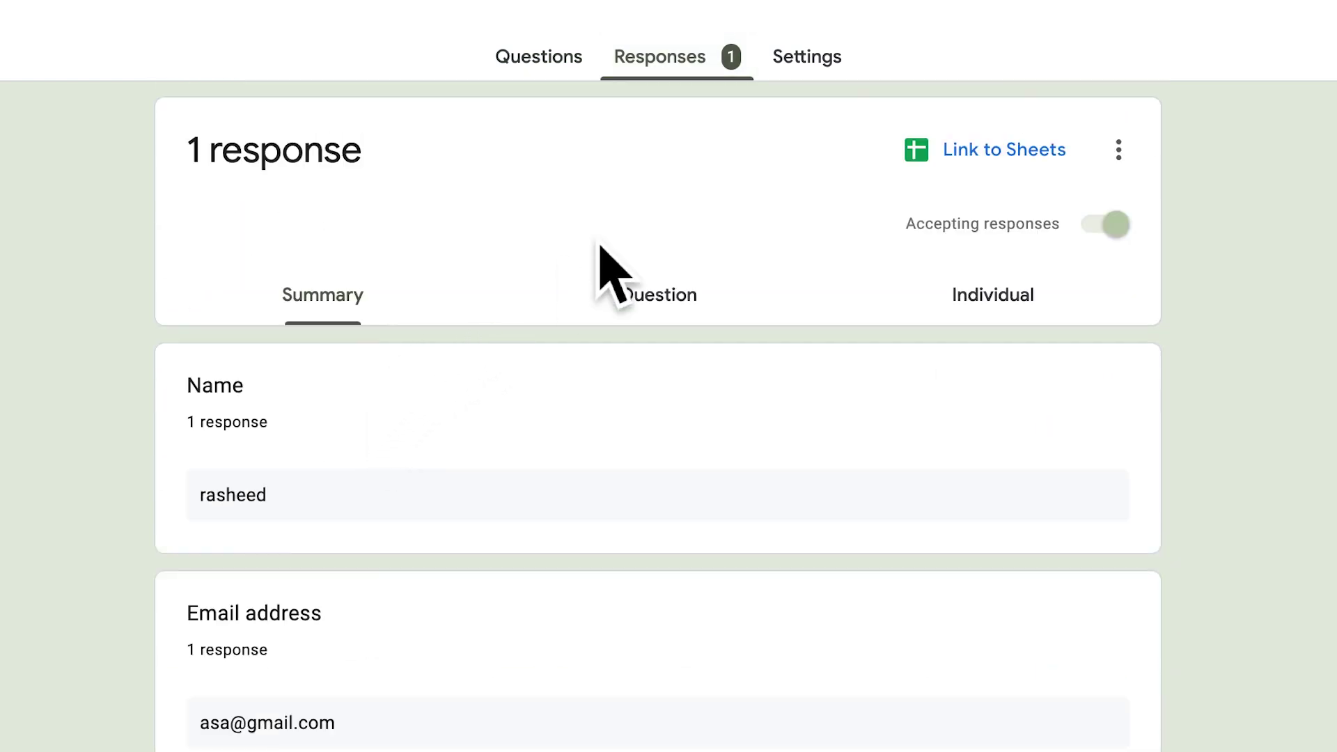
Go back to the form's questions and start sending the form by email with EPIC Mentorship as a recipient
{"action": "left_click", "coordinate": [584, 62]}
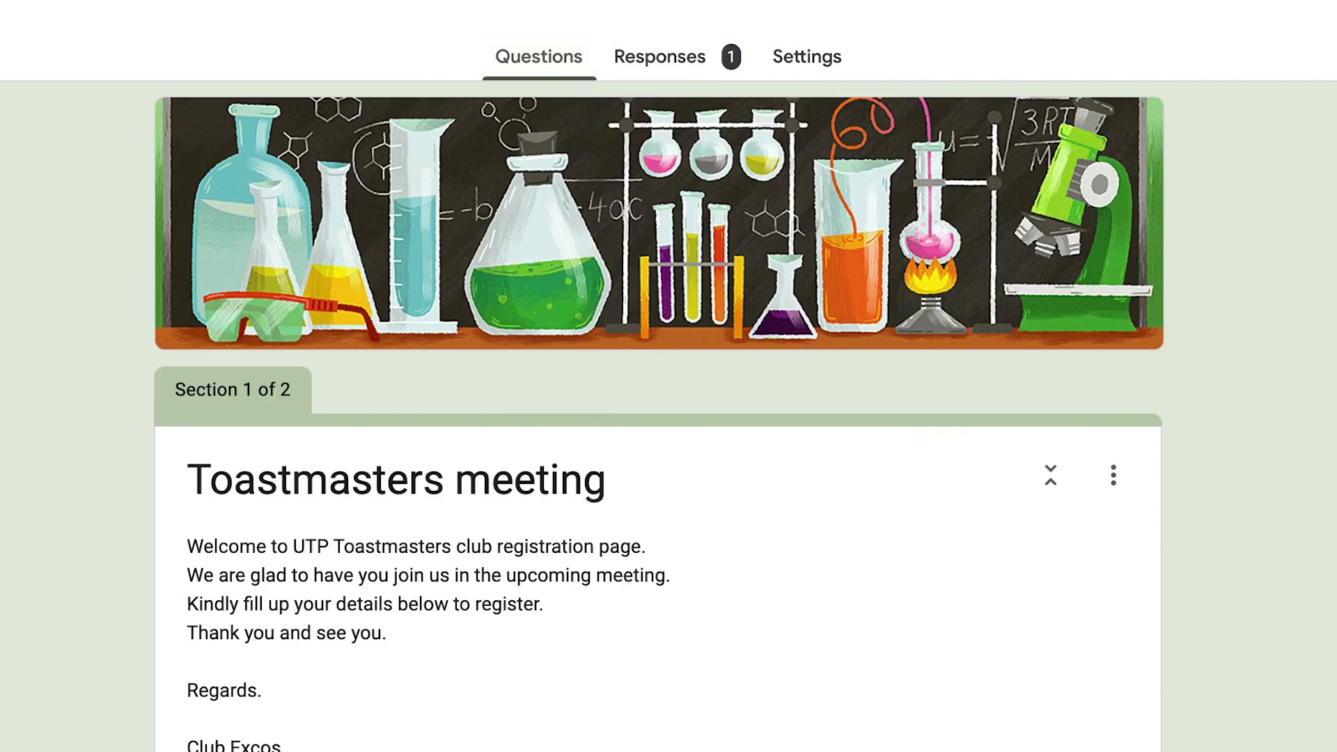
{"action": "left_click", "coordinate": [1207, 55]}
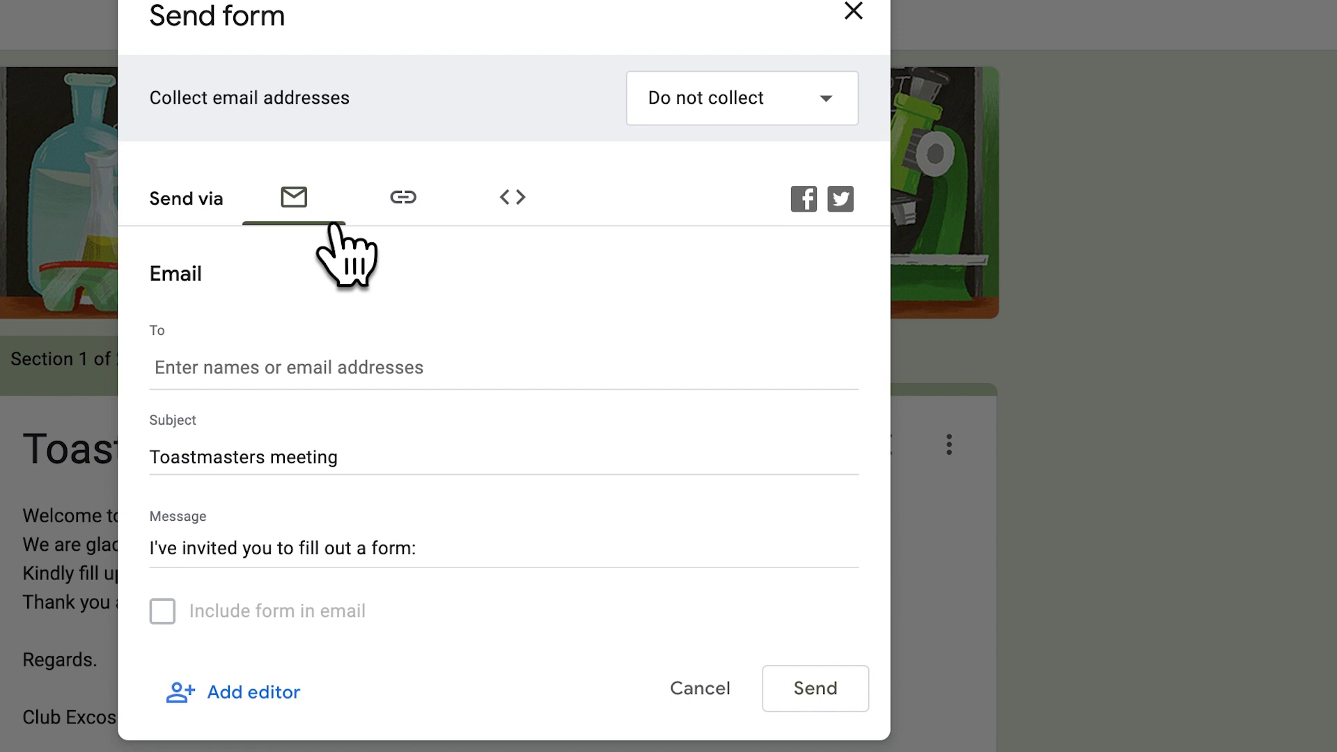
{"action": "left_click", "coordinate": [305, 387]}
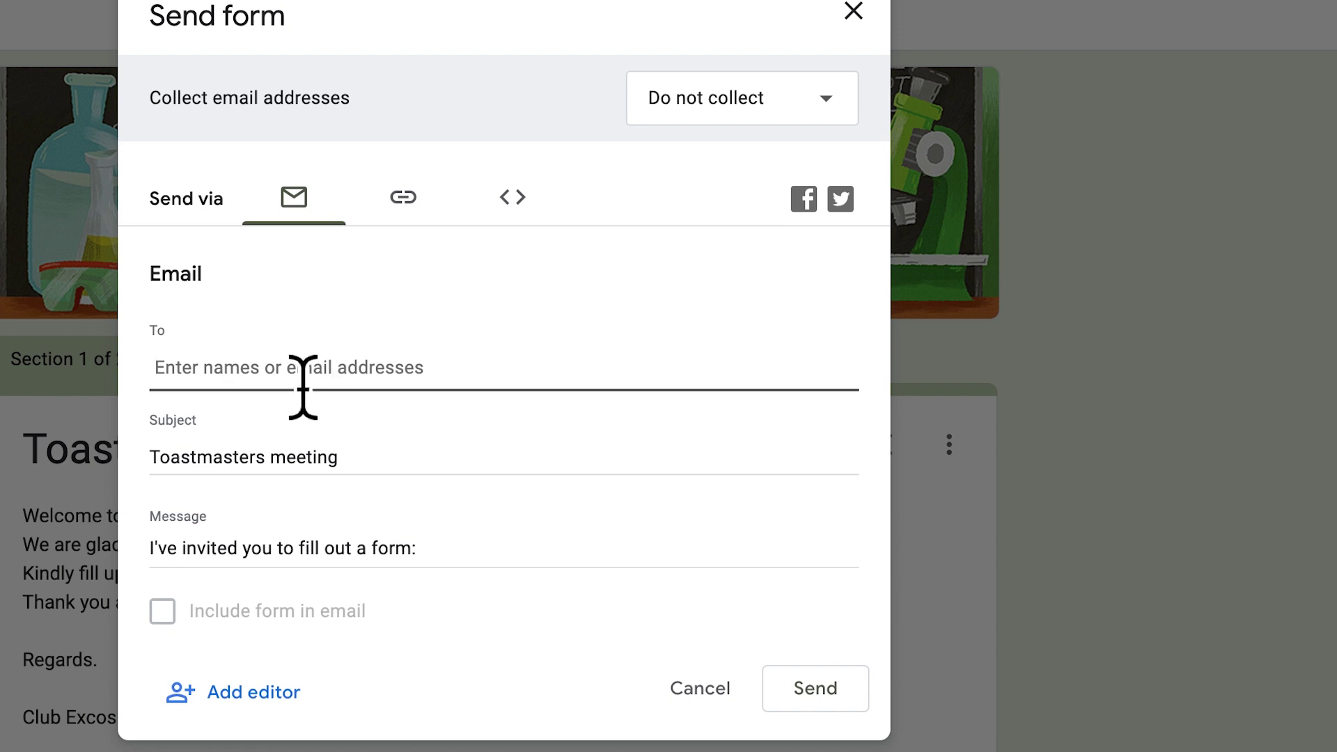
{"action": "type", "text": "e"}
{"action": "left_click", "coordinate": [376, 445]}
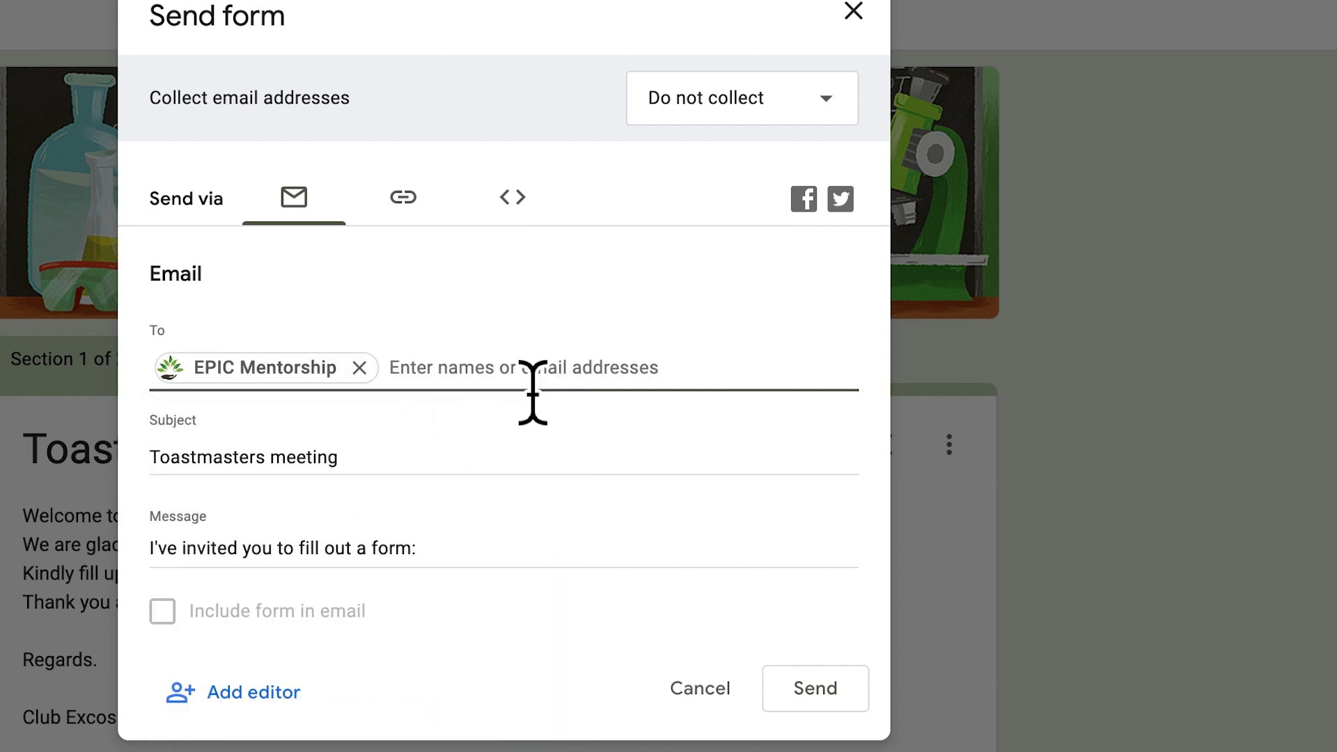
Add Epicmentorship as a second email recipient and check the subject and message fields of the form invitation
{"action": "type", "text": "e"}
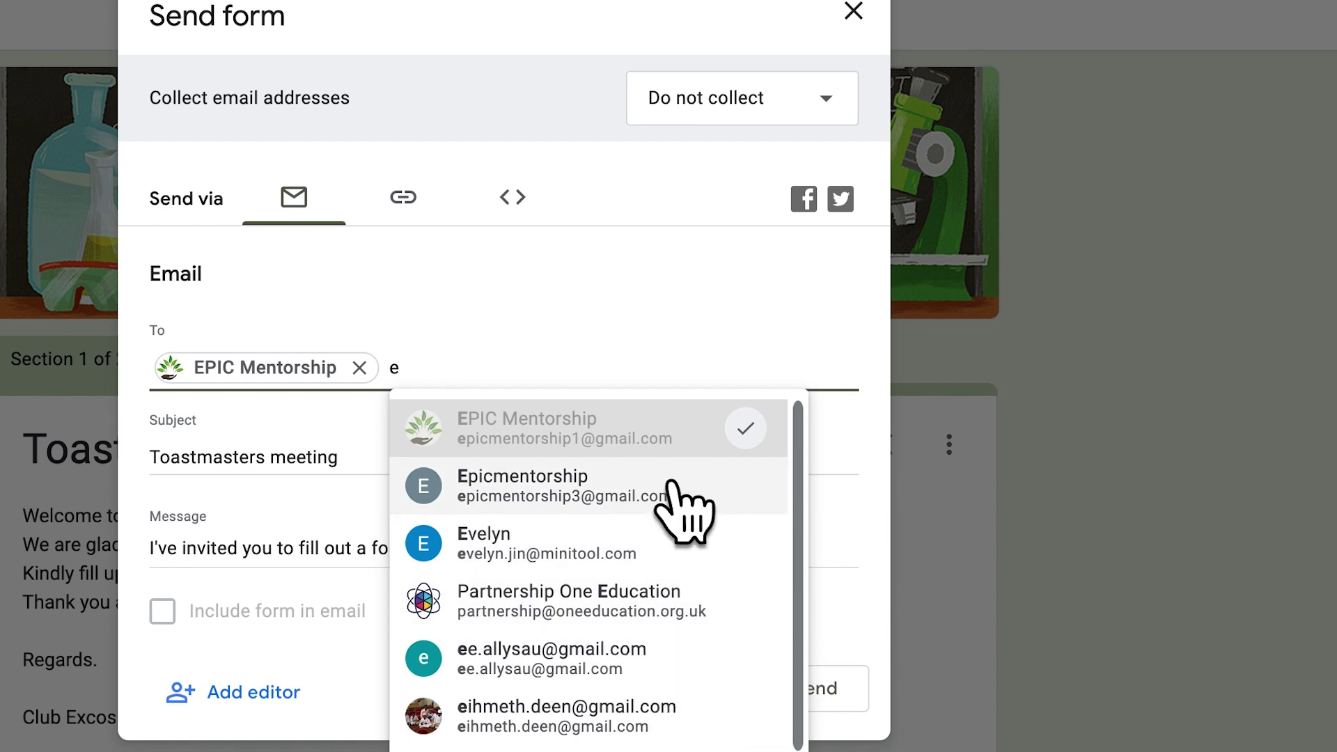
{"action": "left_click", "coordinate": [518, 361]}
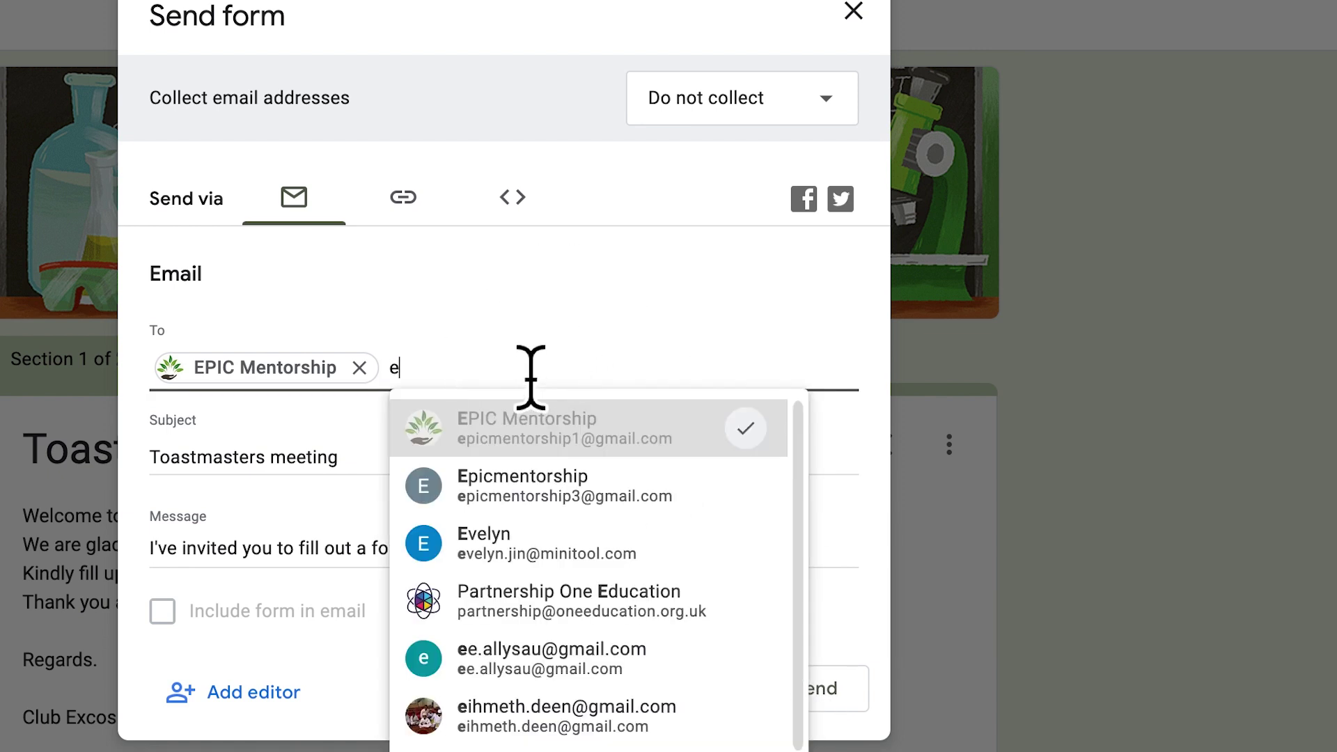
{"action": "type", "text": "pic"}
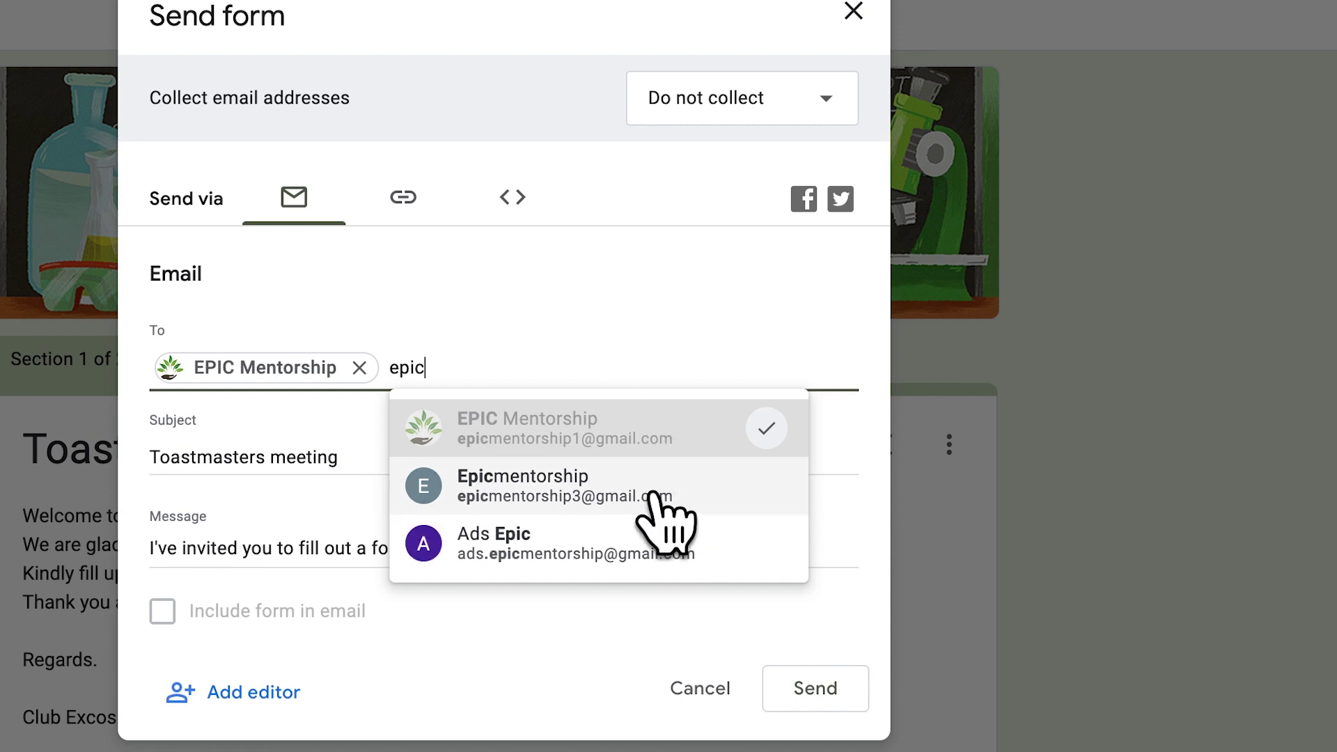
{"action": "left_click", "coordinate": [630, 487]}
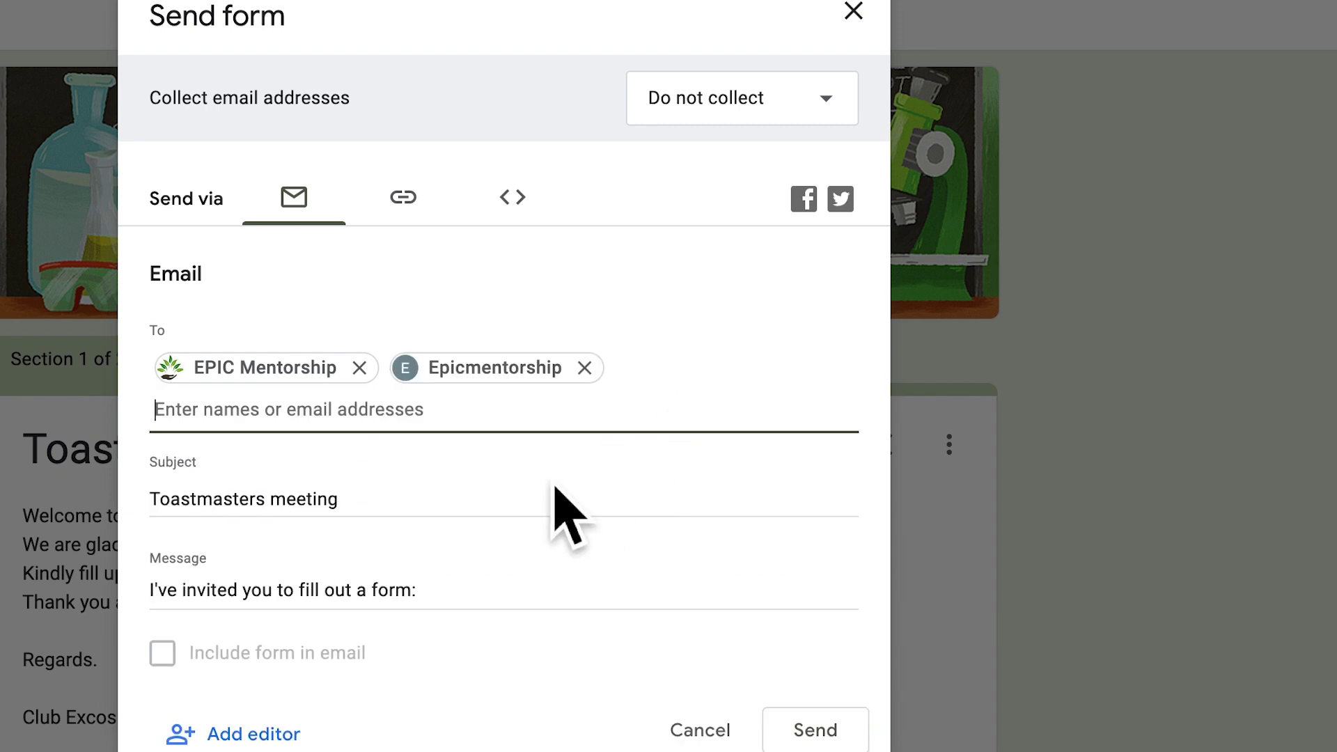
{"action": "left_click", "coordinate": [480, 487]}
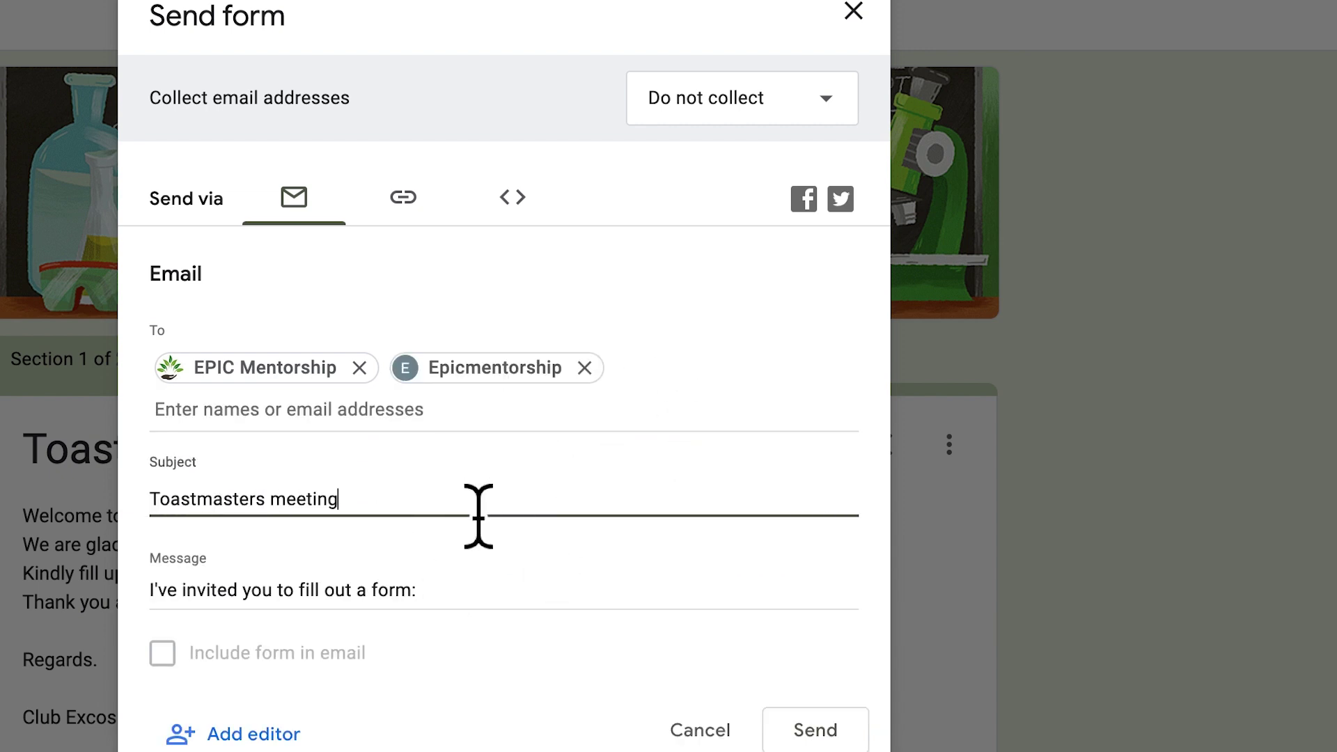
{"action": "left_click", "coordinate": [519, 612]}
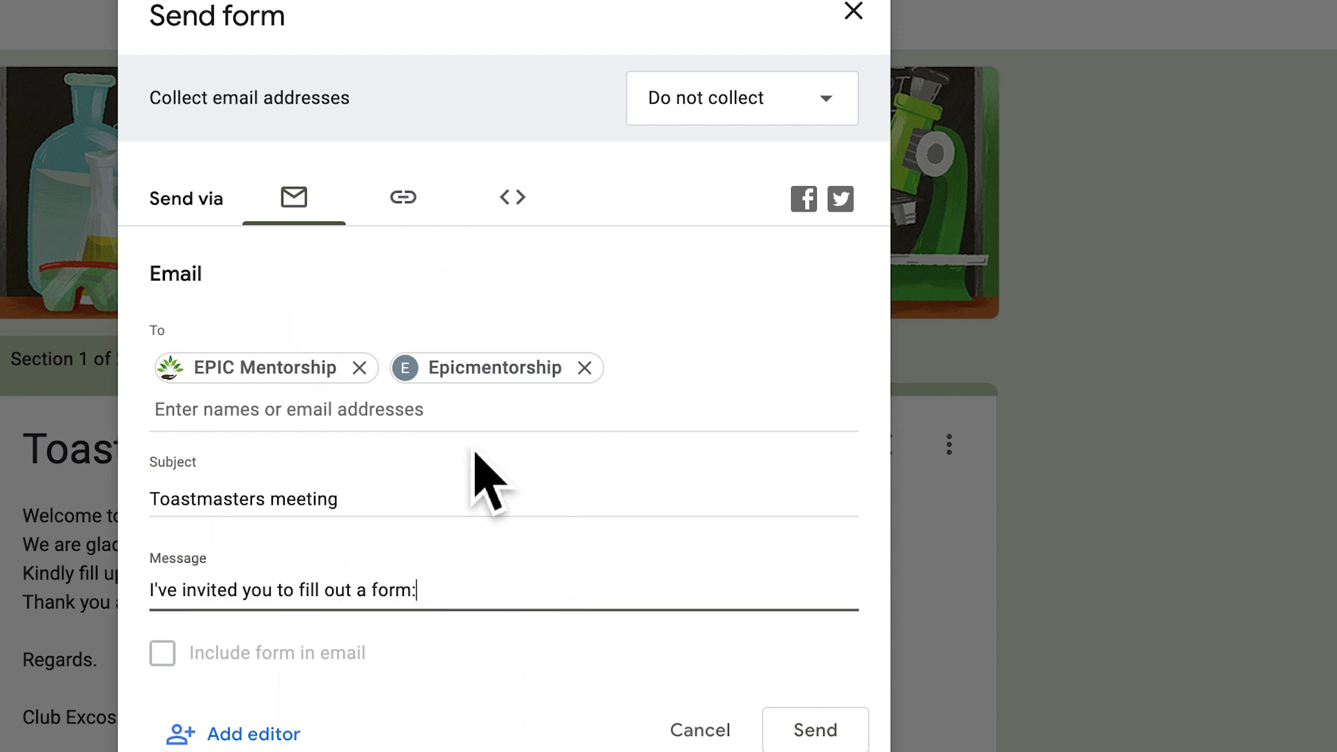
Generate a shortened link for sharing the form and view the HTML embed option
{"action": "left_click", "coordinate": [430, 216]}
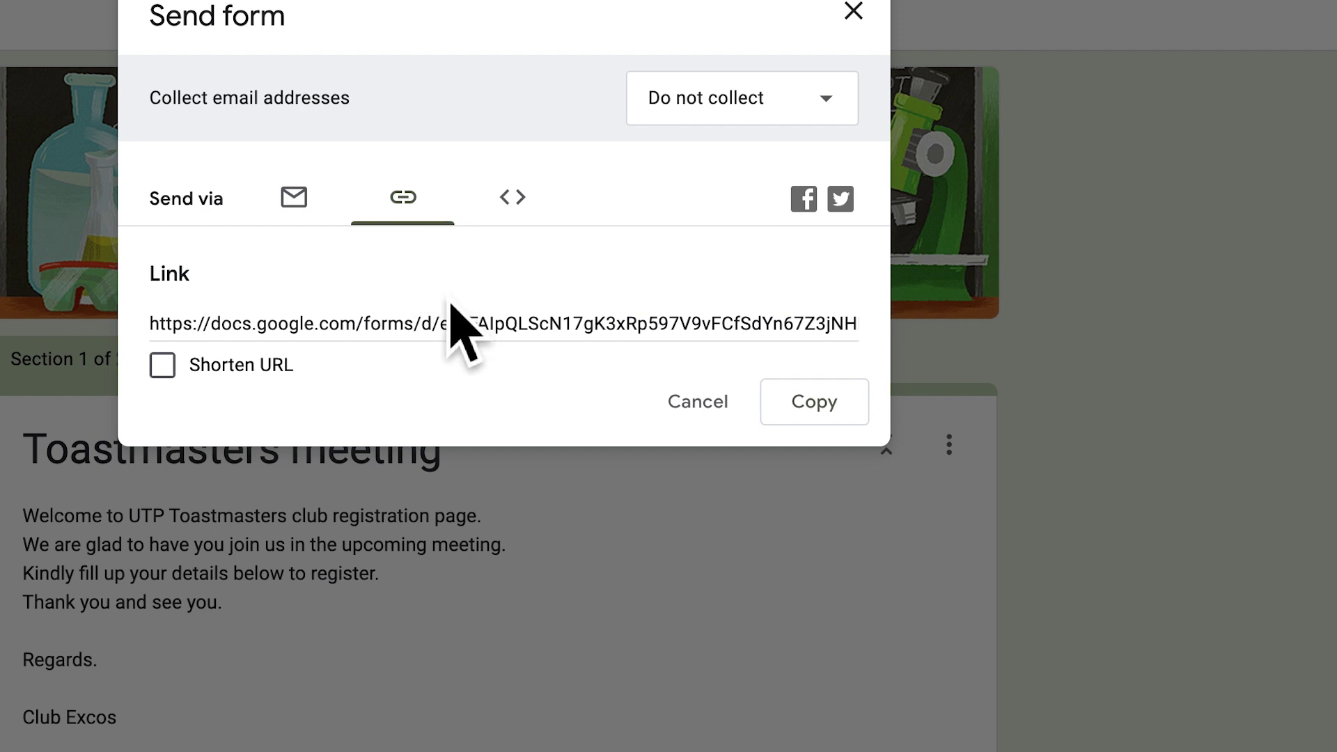
{"action": "left_click", "coordinate": [199, 387]}
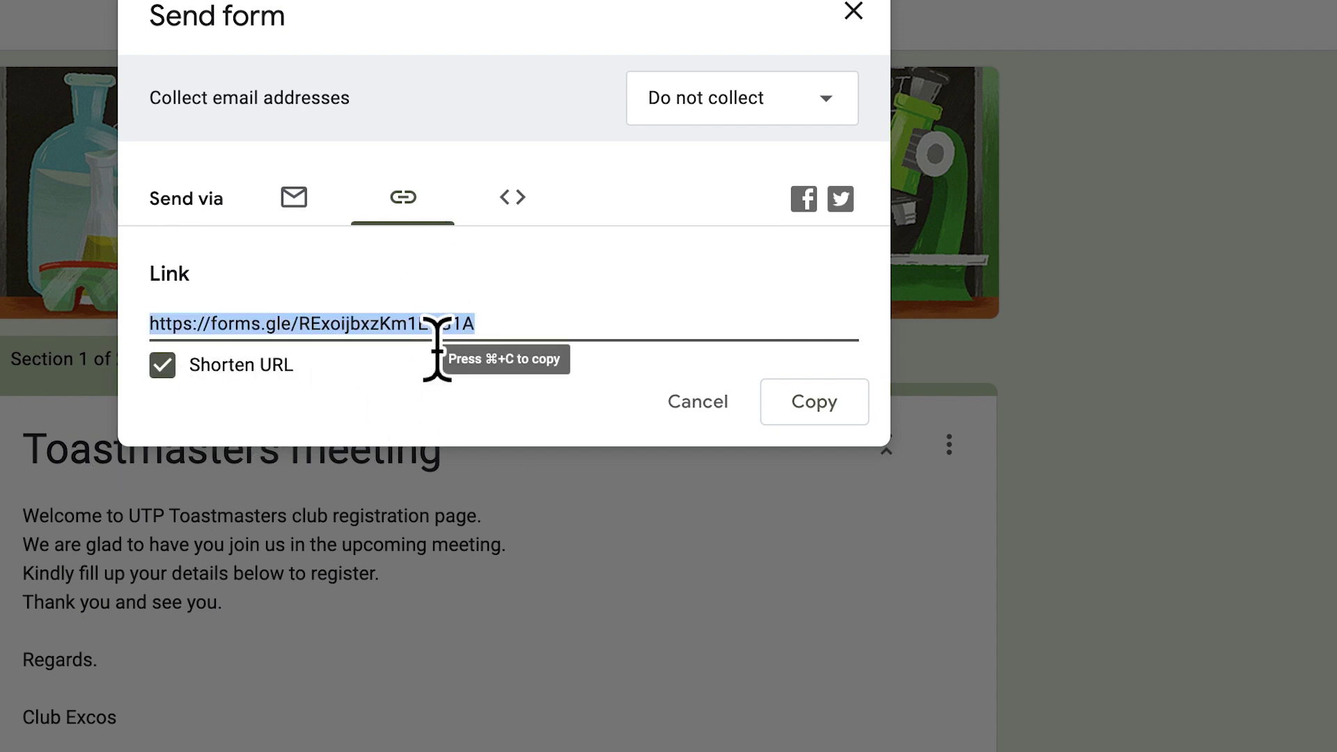
{"action": "left_click", "coordinate": [544, 212]}
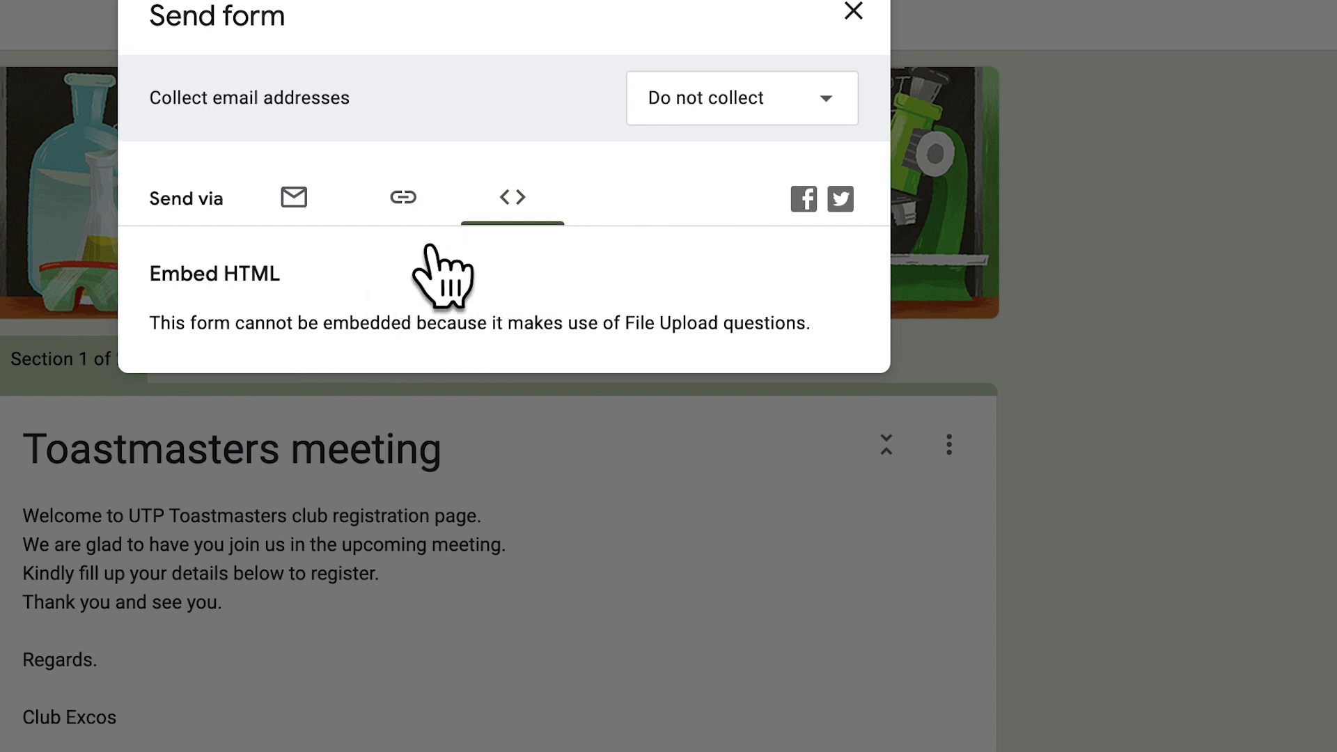
View the choices for collecting email addresses, return to the email sharing option and close the send dialog
{"action": "left_click", "coordinate": [726, 124]}
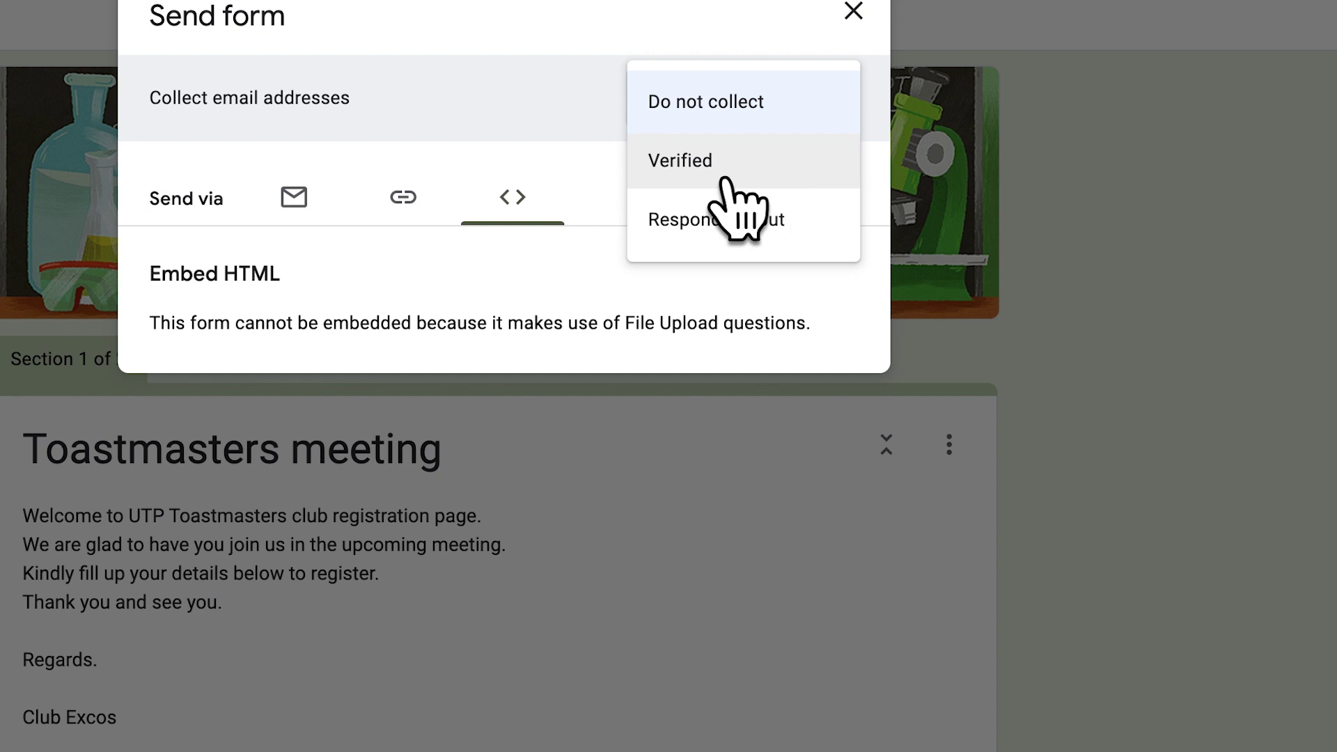
{"action": "left_click", "coordinate": [536, 61]}
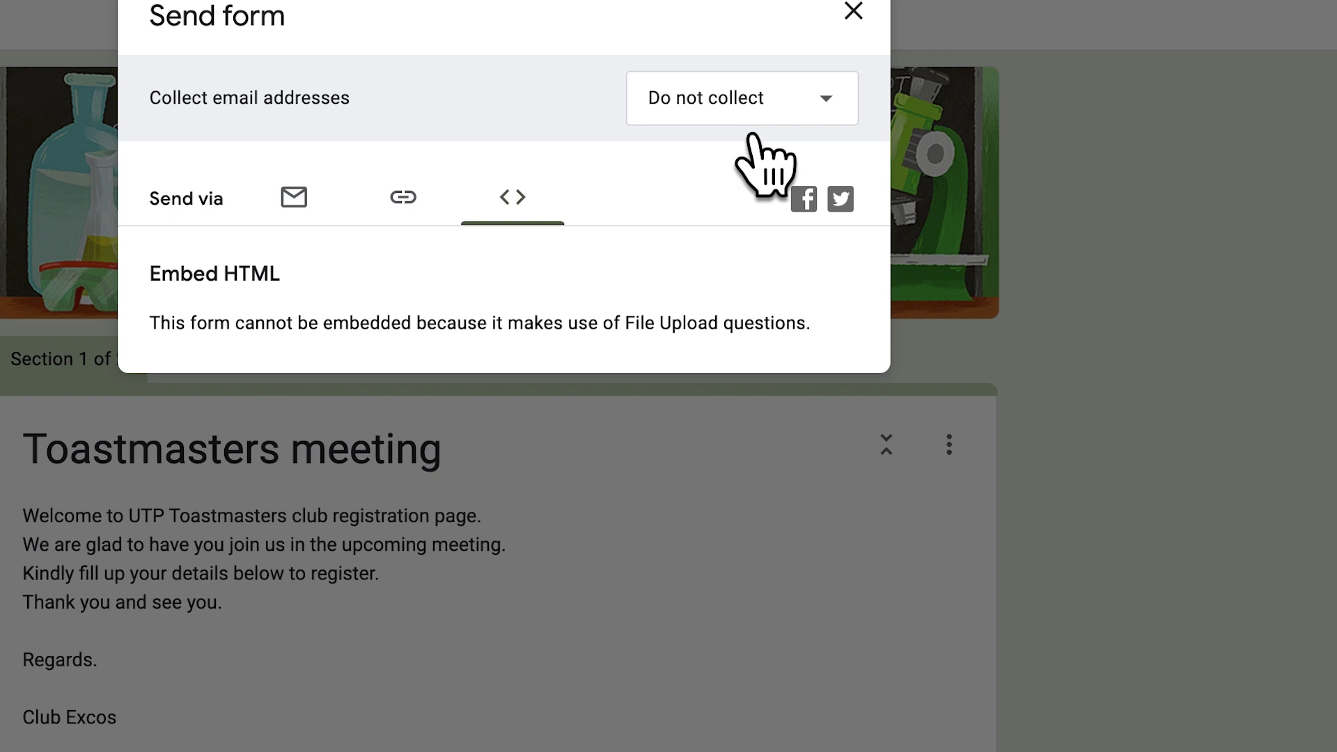
{"action": "left_click", "coordinate": [289, 198]}
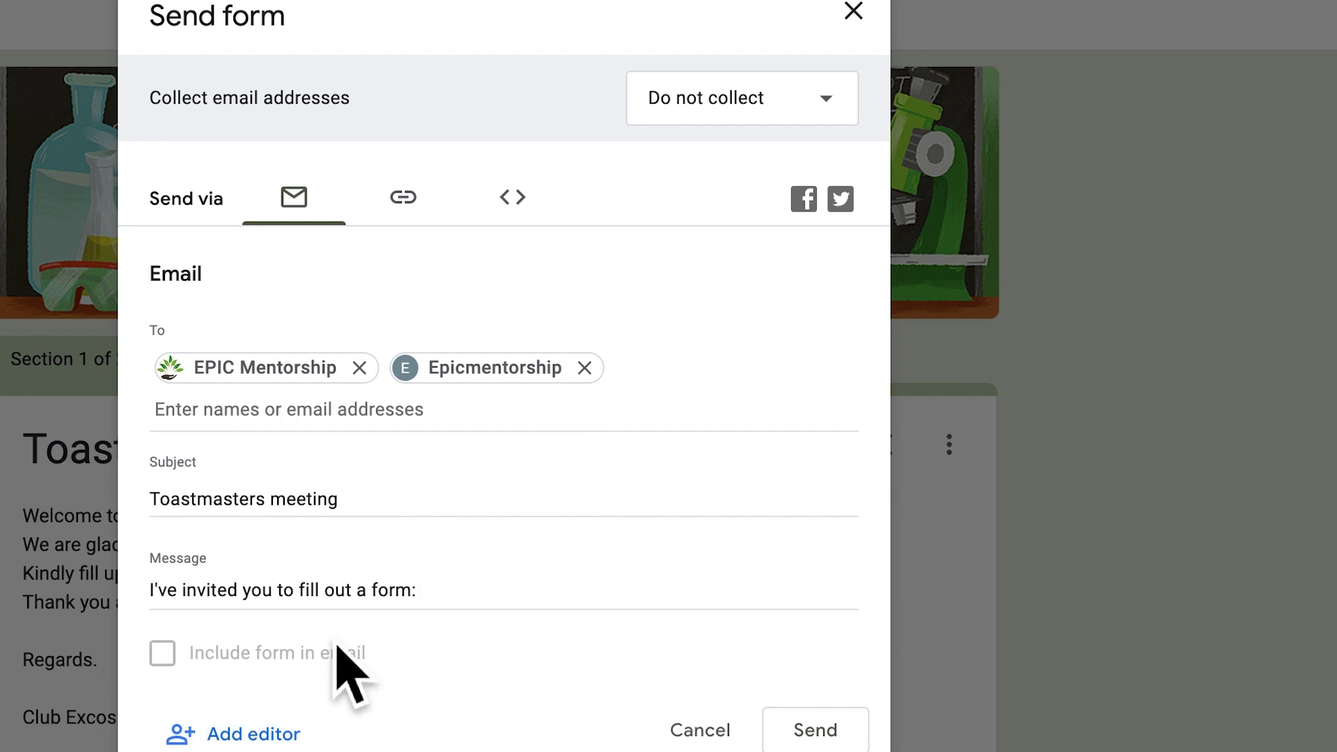
{"action": "left_click", "coordinate": [852, 12]}
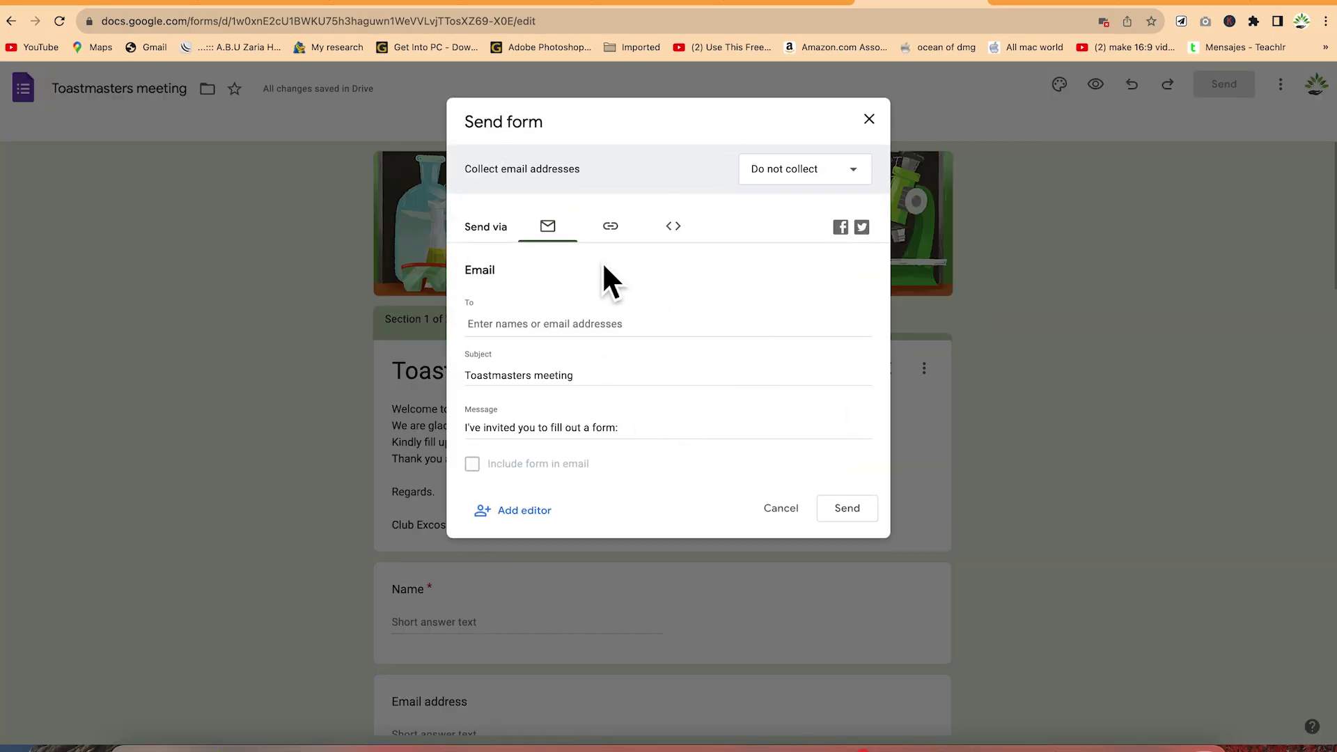
Copy the form's shortened link, open it in a new browser tab and look through the live form
{"action": "left_click", "coordinate": [622, 235]}
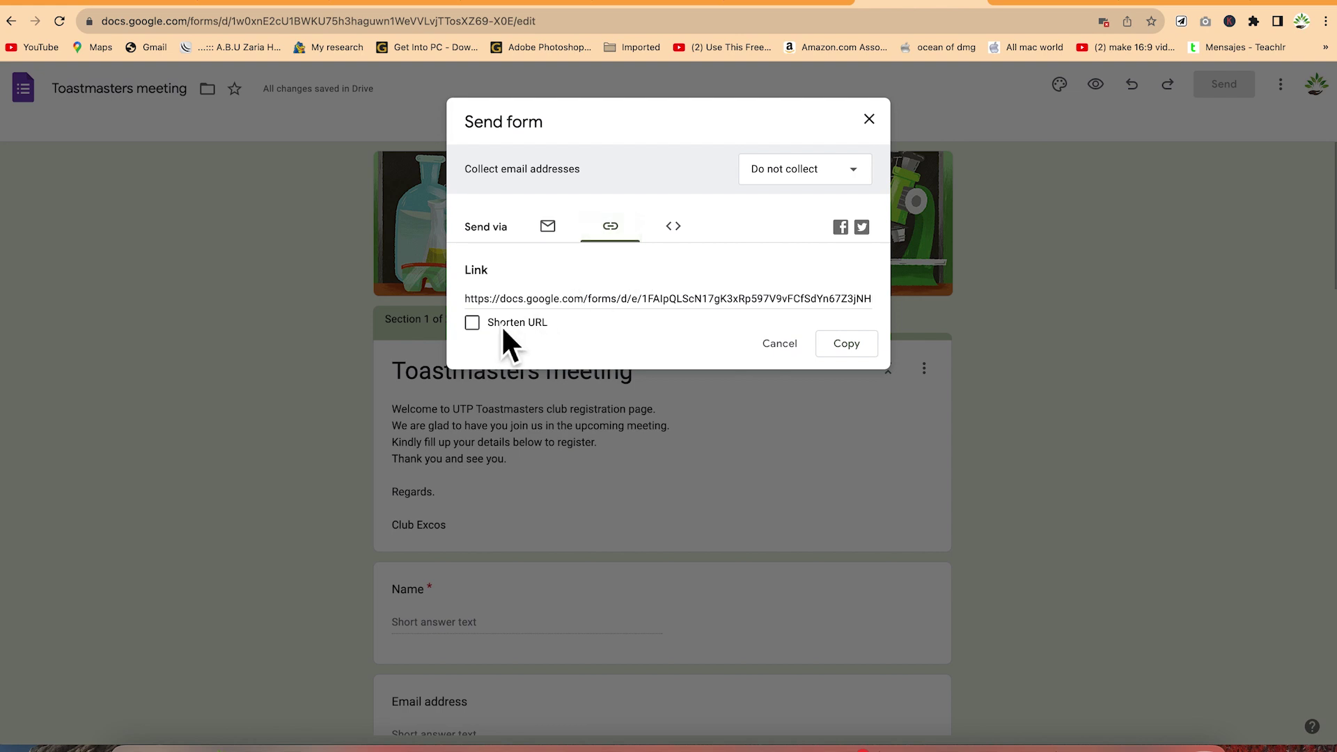
{"action": "left_click", "coordinate": [876, 344]}
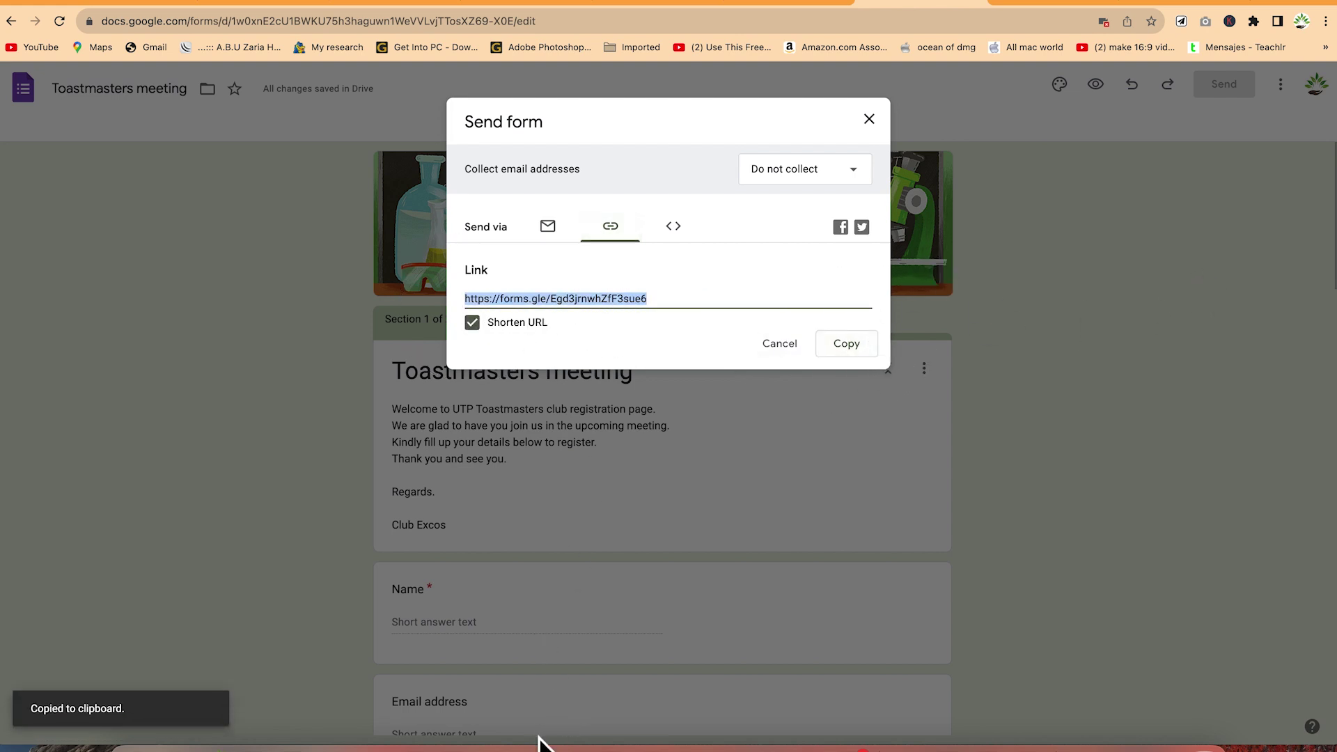
{"action": "key", "text": "super+t"}
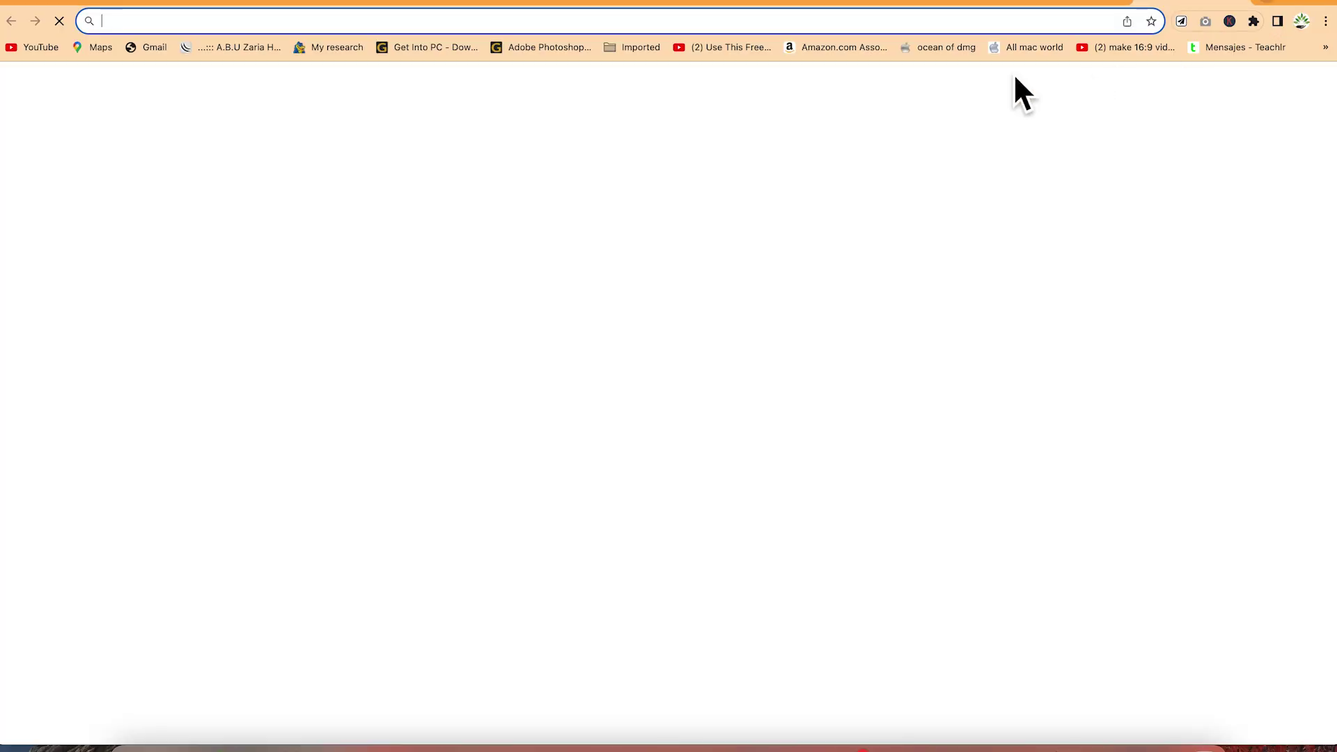
{"action": "key", "text": "super+v"}
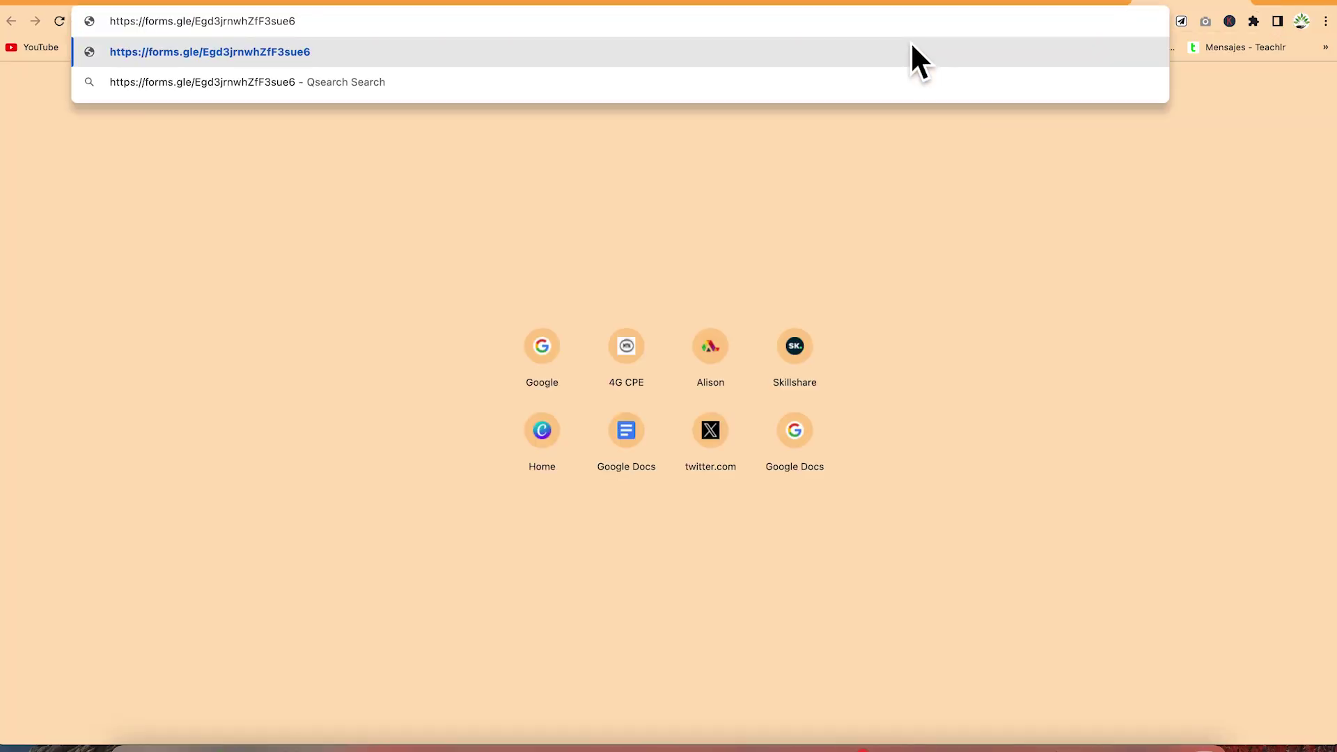
{"action": "key", "text": "Return"}
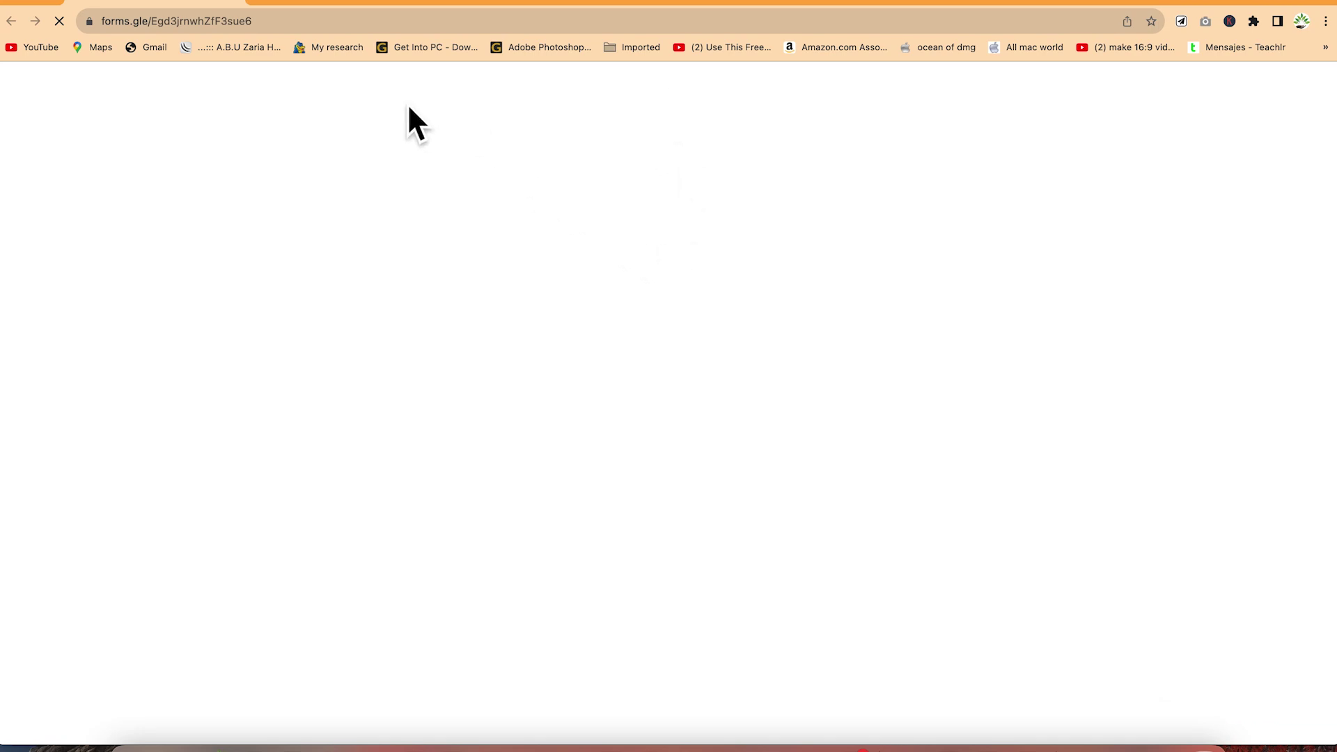
{"action": "scroll", "coordinate": [653, 390], "scroll_direction": "down", "scroll_amount": 15}
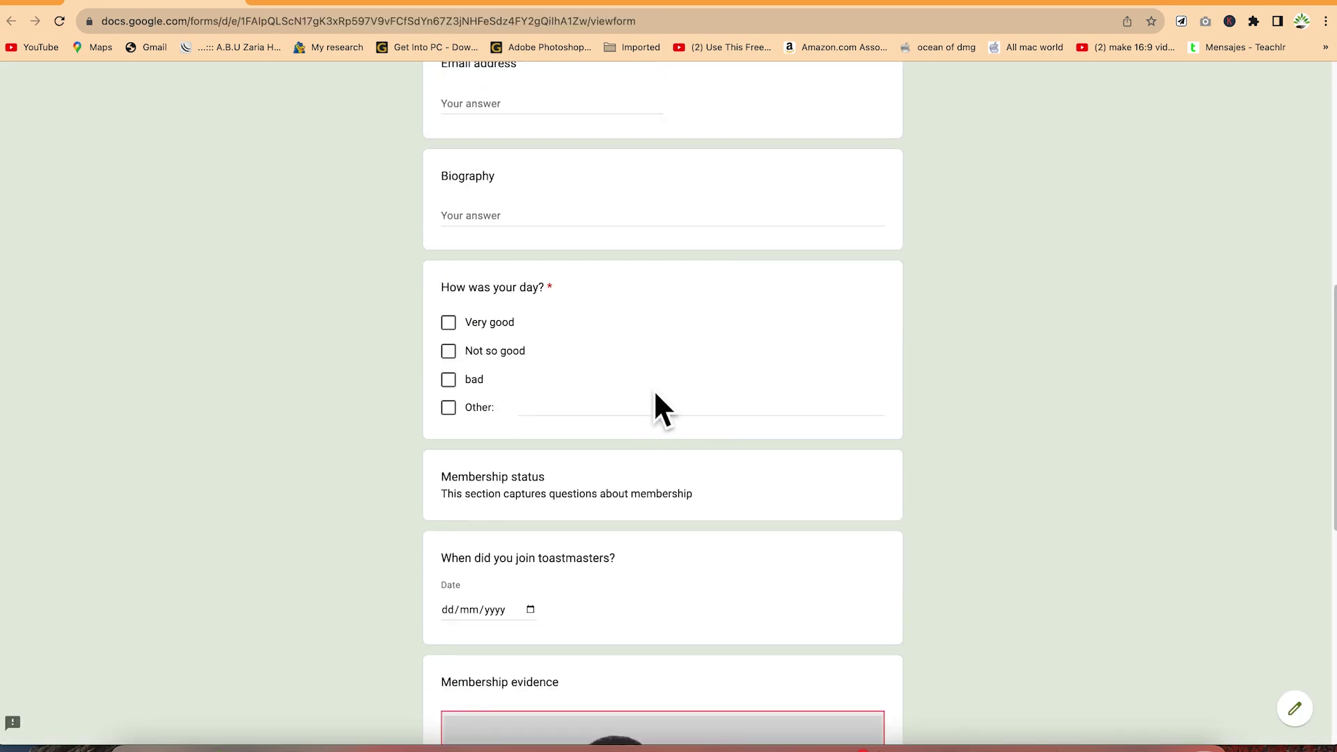
{"action": "scroll", "coordinate": [670, 352], "scroll_direction": "up", "scroll_amount": 15}
{"action": "scroll", "coordinate": [673, 358], "scroll_direction": "up", "scroll_amount": 2}
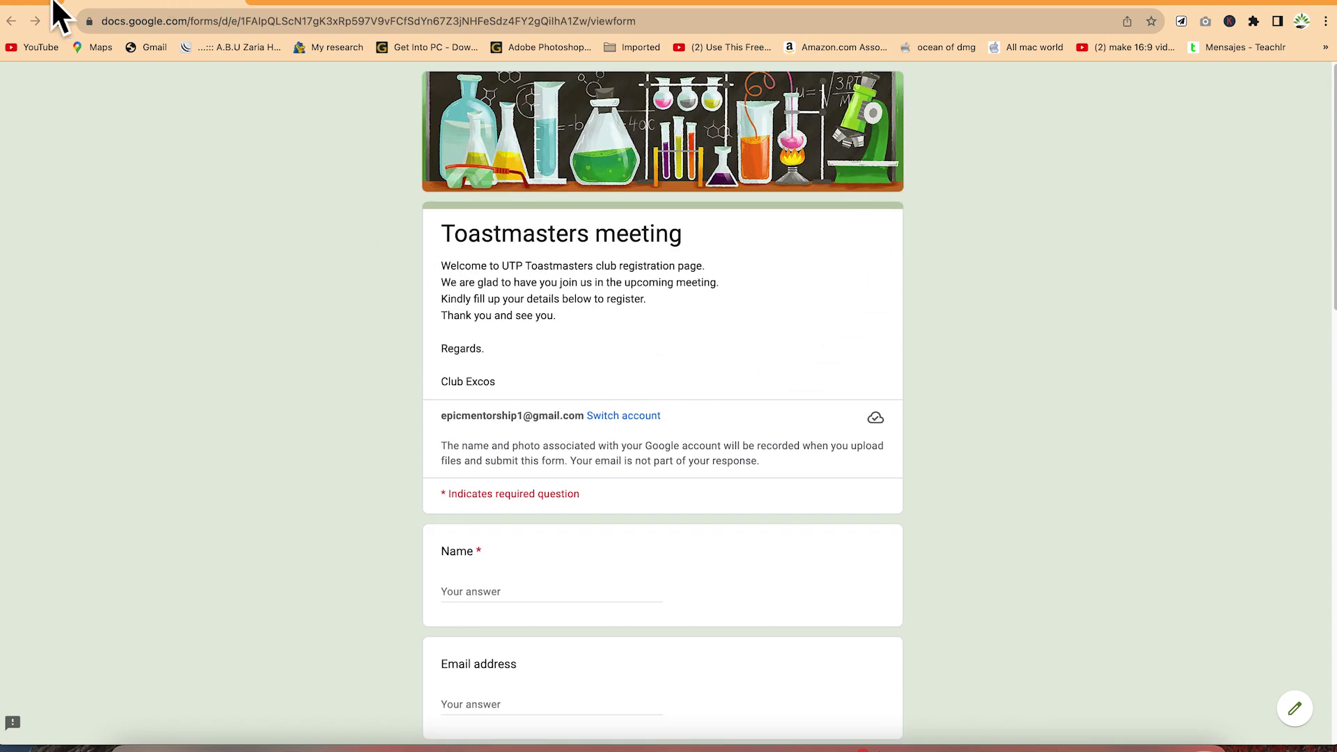
Return to the Toastmasters meeting form editor and close its send dialog
{"action": "left_click", "coordinate": [11, 21]}
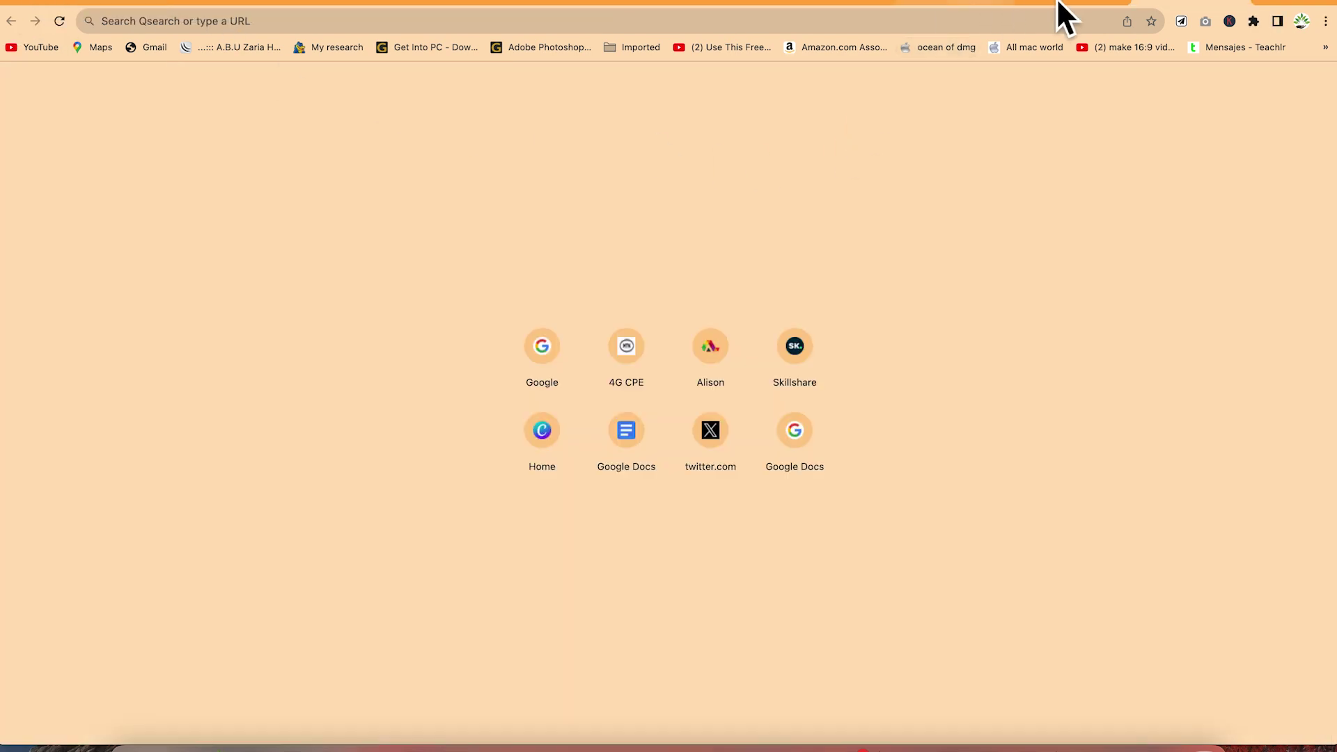
{"action": "key", "text": "super+bracketright"}
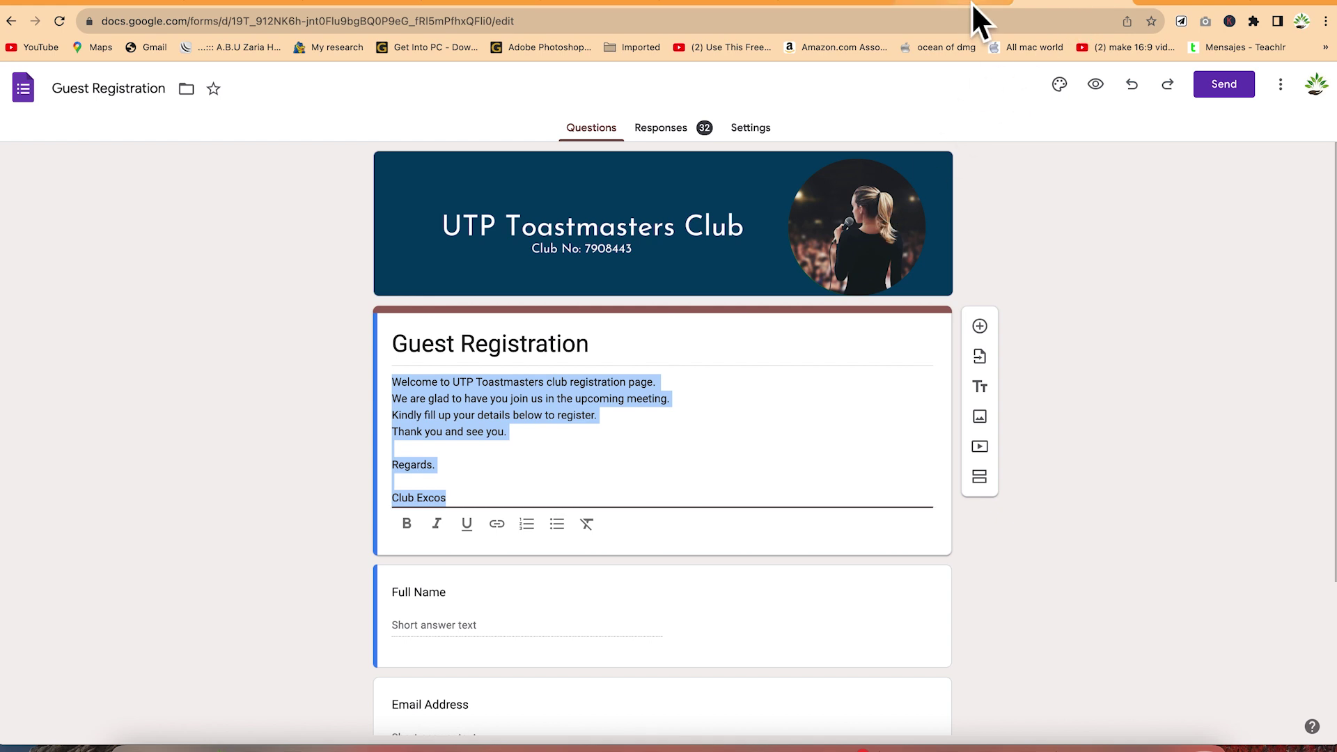
{"action": "left_click", "coordinate": [972, 2]}
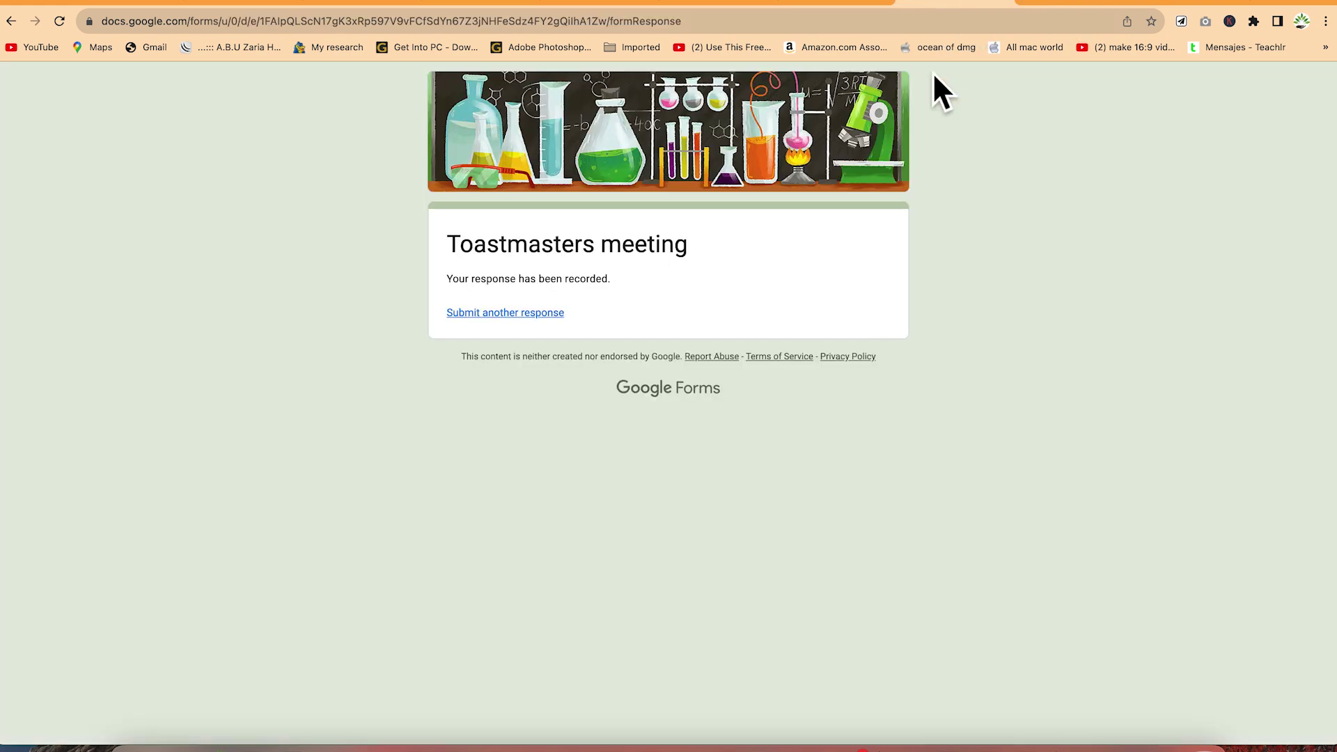
{"action": "left_click", "coordinate": [839, 3]}
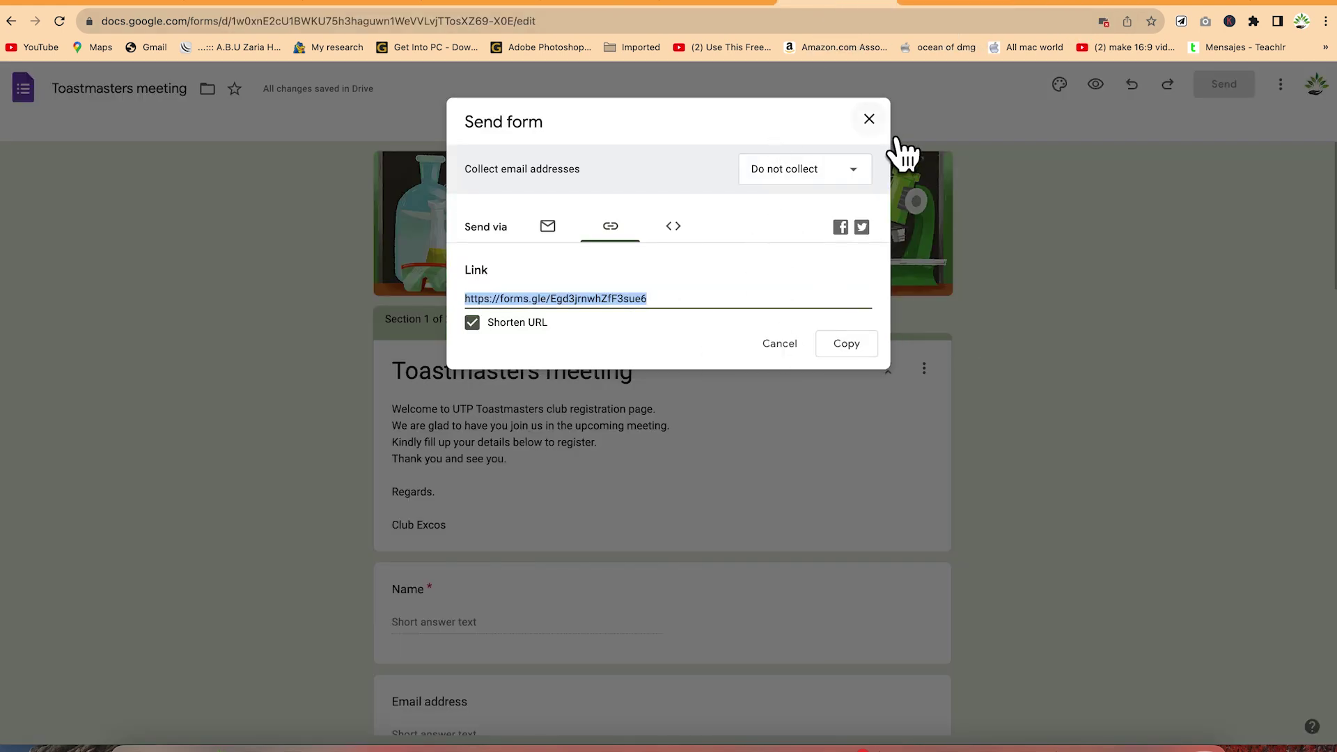
{"action": "left_click", "coordinate": [1038, 194]}
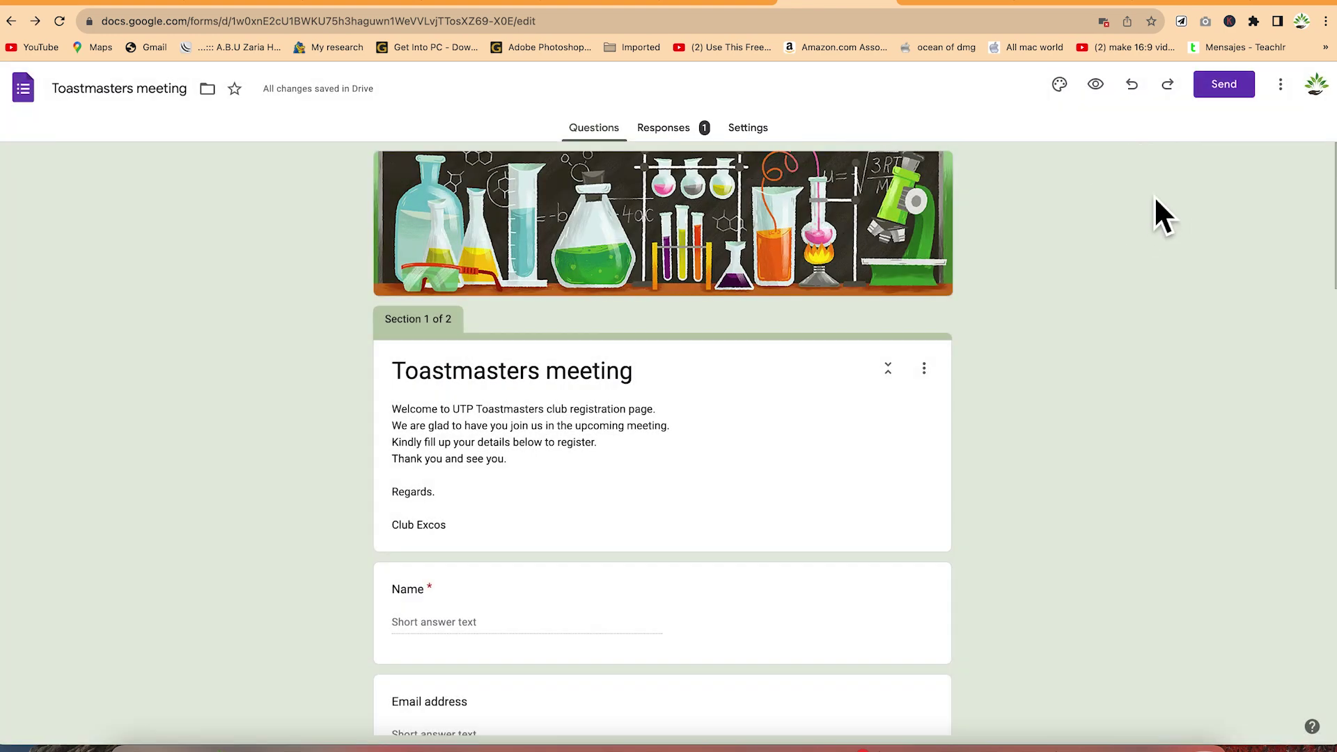
View the additional actions available for the whole form, such as copying, printing and adding collaborators
{"action": "left_click", "coordinate": [1280, 84]}
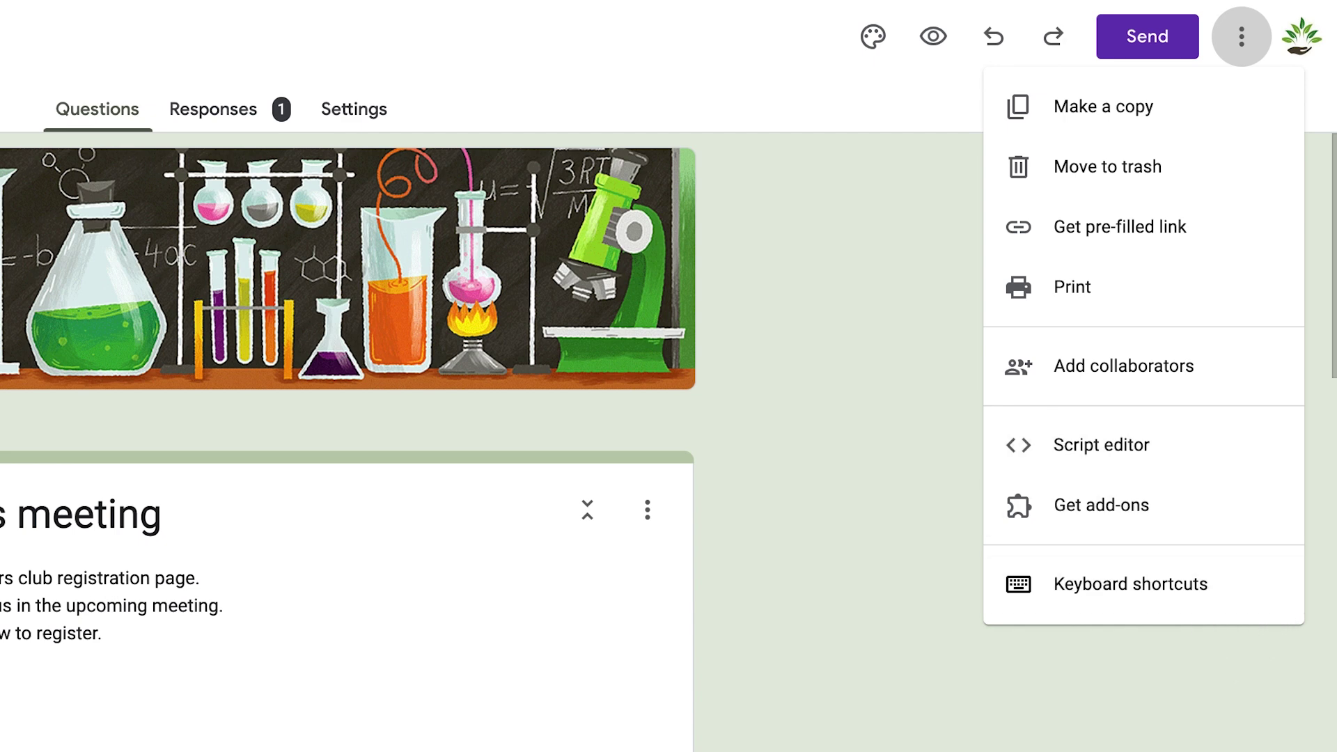
{"action": "key", "text": "Escape"}
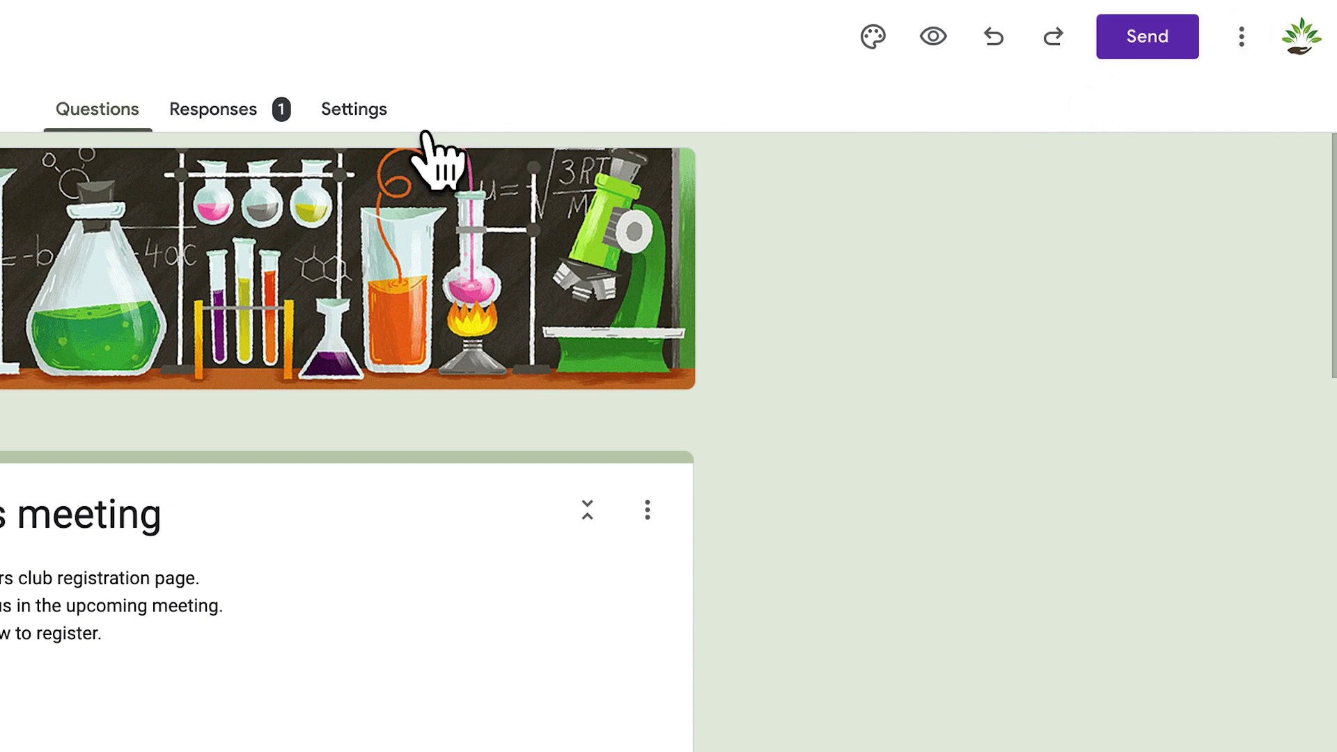
Go to the form's settings and limit each respondent to 1 response
{"action": "left_click", "coordinate": [390, 118]}
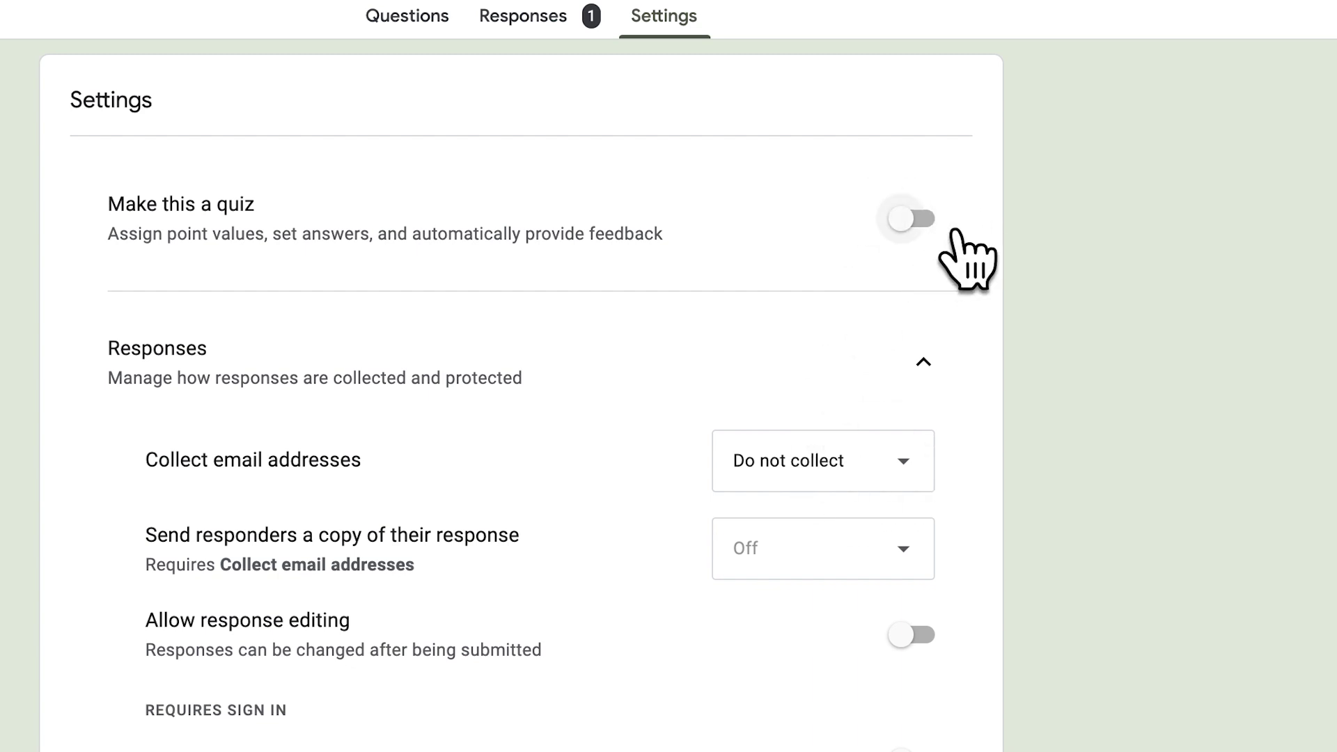
{"action": "scroll", "coordinate": [348, 668], "scroll_direction": "down", "scroll_amount": 1}
{"action": "scroll", "coordinate": [350, 663], "scroll_direction": "down", "scroll_amount": 5}
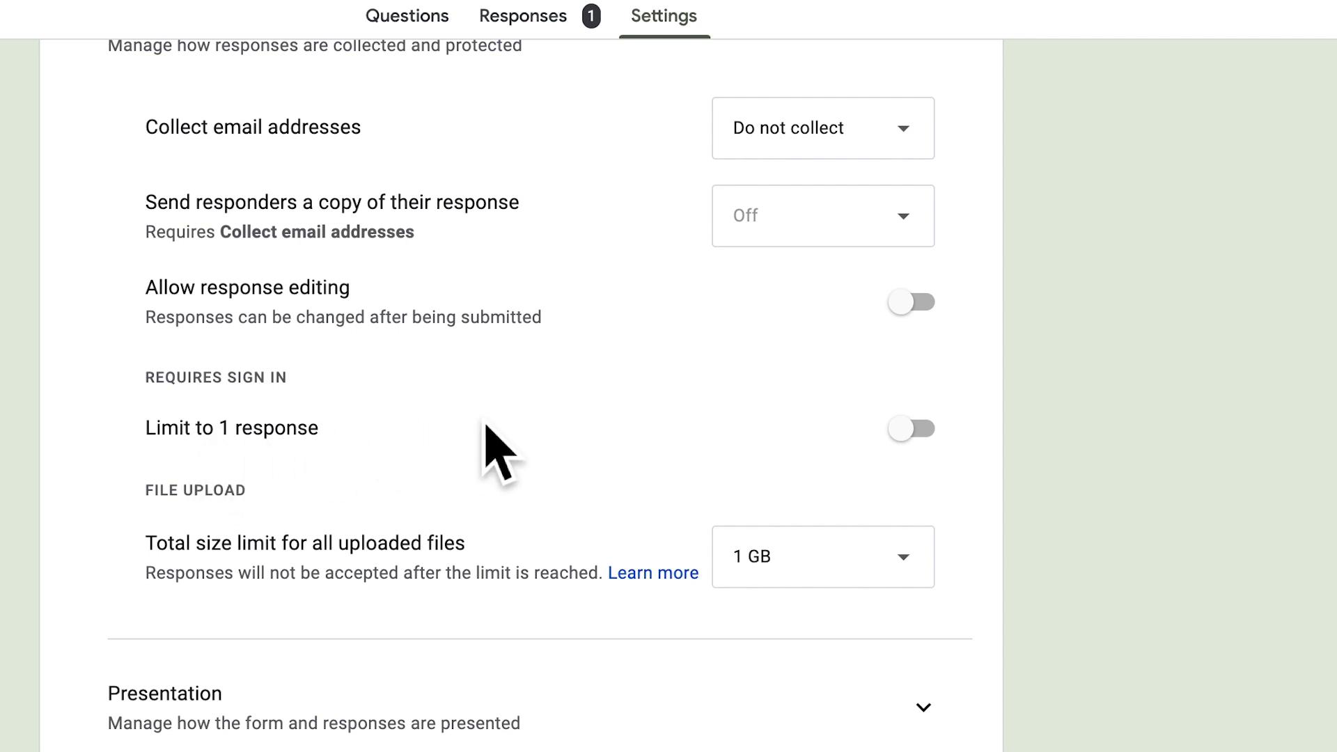
{"action": "left_click", "coordinate": [918, 429]}
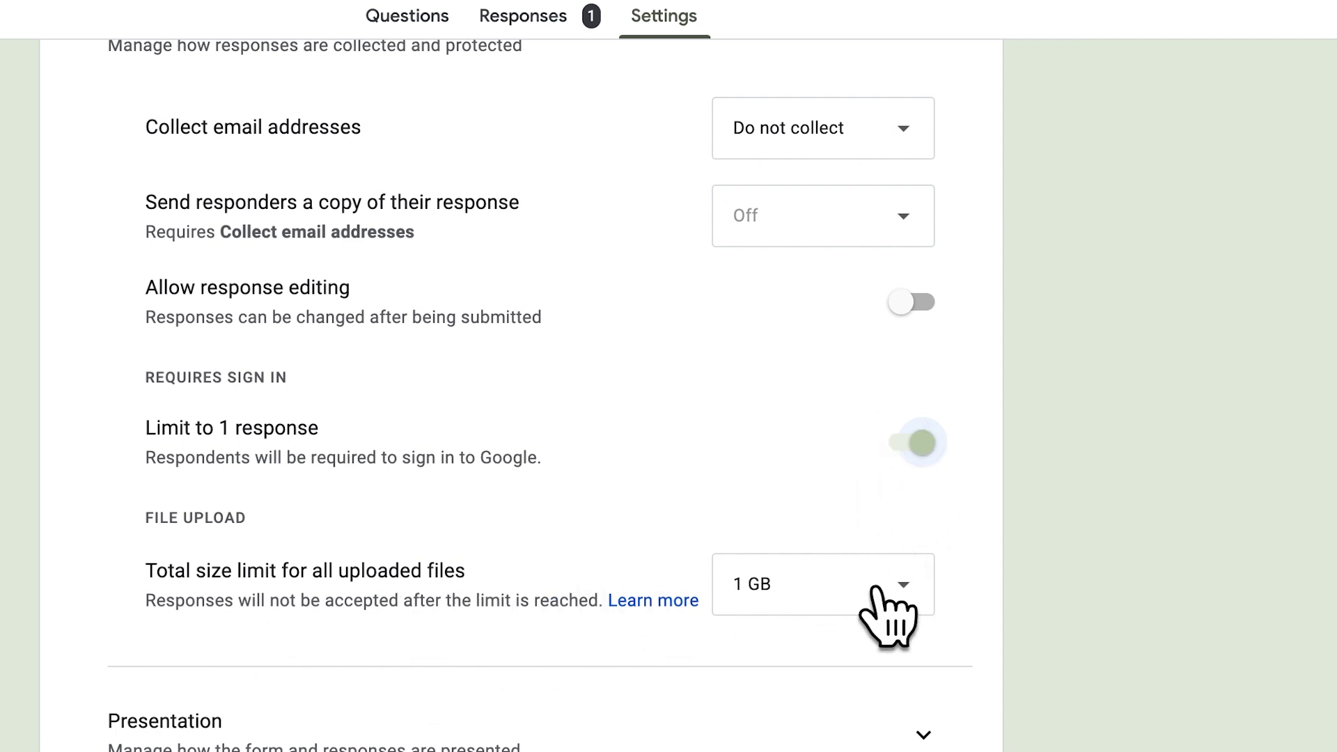
Examine the total size limit for uploaded files and the presentation, form default and question default settings
{"action": "left_click", "coordinate": [887, 604]}
{"action": "left_click", "coordinate": [893, 610]}
{"action": "scroll", "coordinate": [578, 731], "scroll_direction": "down", "scroll_amount": 3}
{"action": "scroll", "coordinate": [327, 721], "scroll_direction": "down", "scroll_amount": 3}
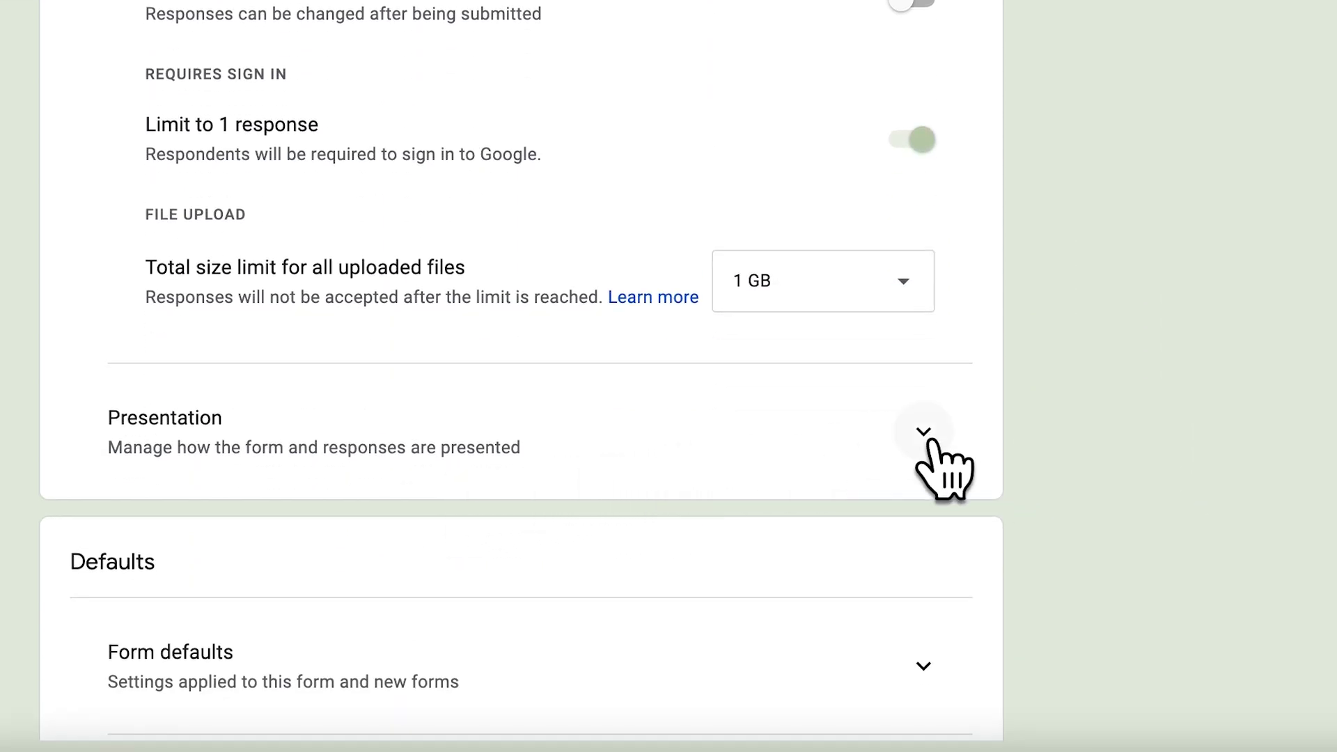
{"action": "scroll", "coordinate": [627, 487], "scroll_direction": "down", "scroll_amount": 3}
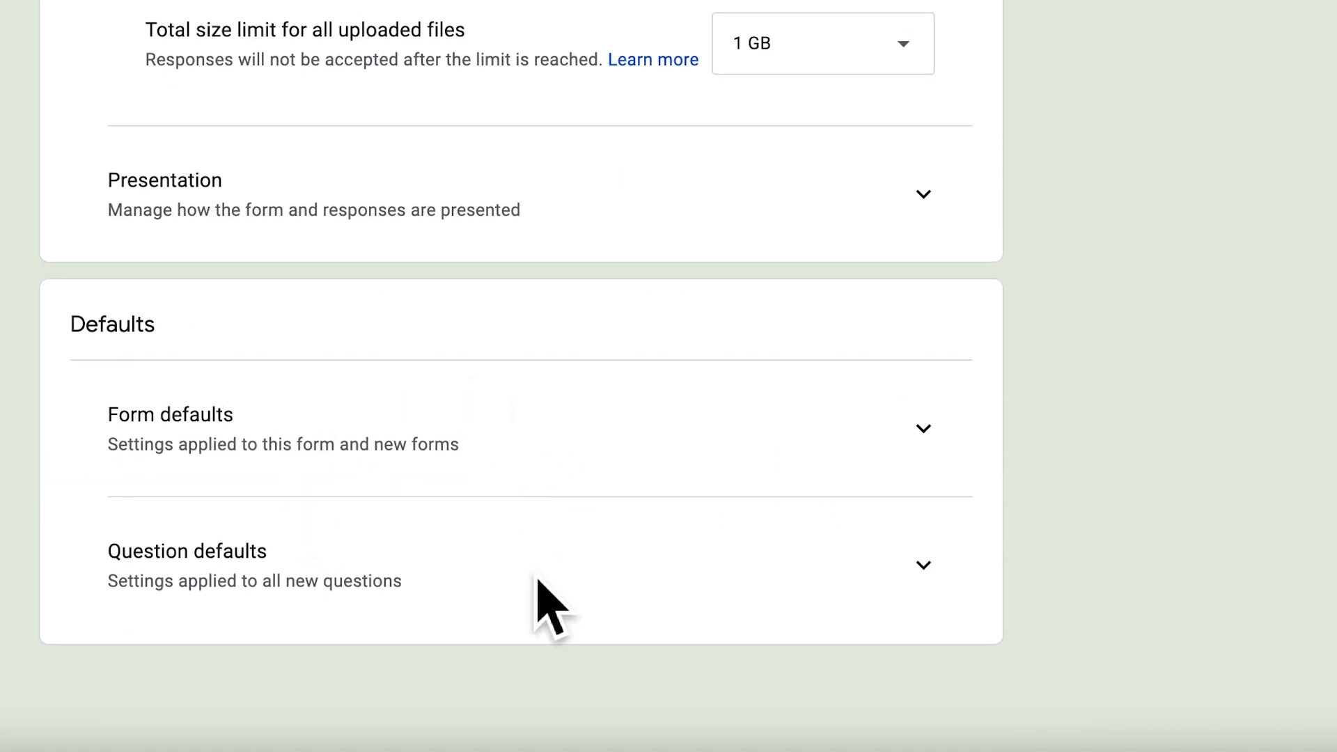
{"action": "scroll", "coordinate": [502, 132], "scroll_direction": "up", "scroll_amount": 8}
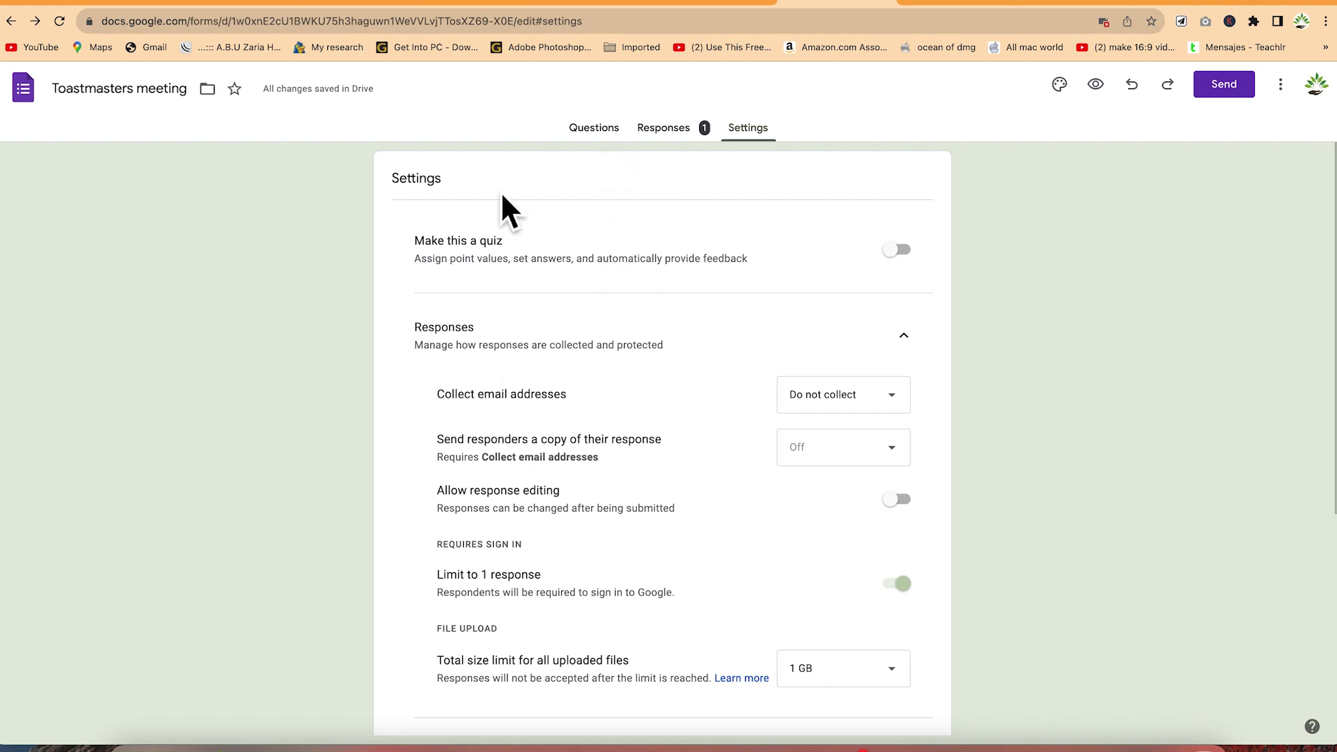
Create a new folder named "sfdsdfs" in My Drive and move the form into it
{"action": "left_click", "coordinate": [210, 90]}
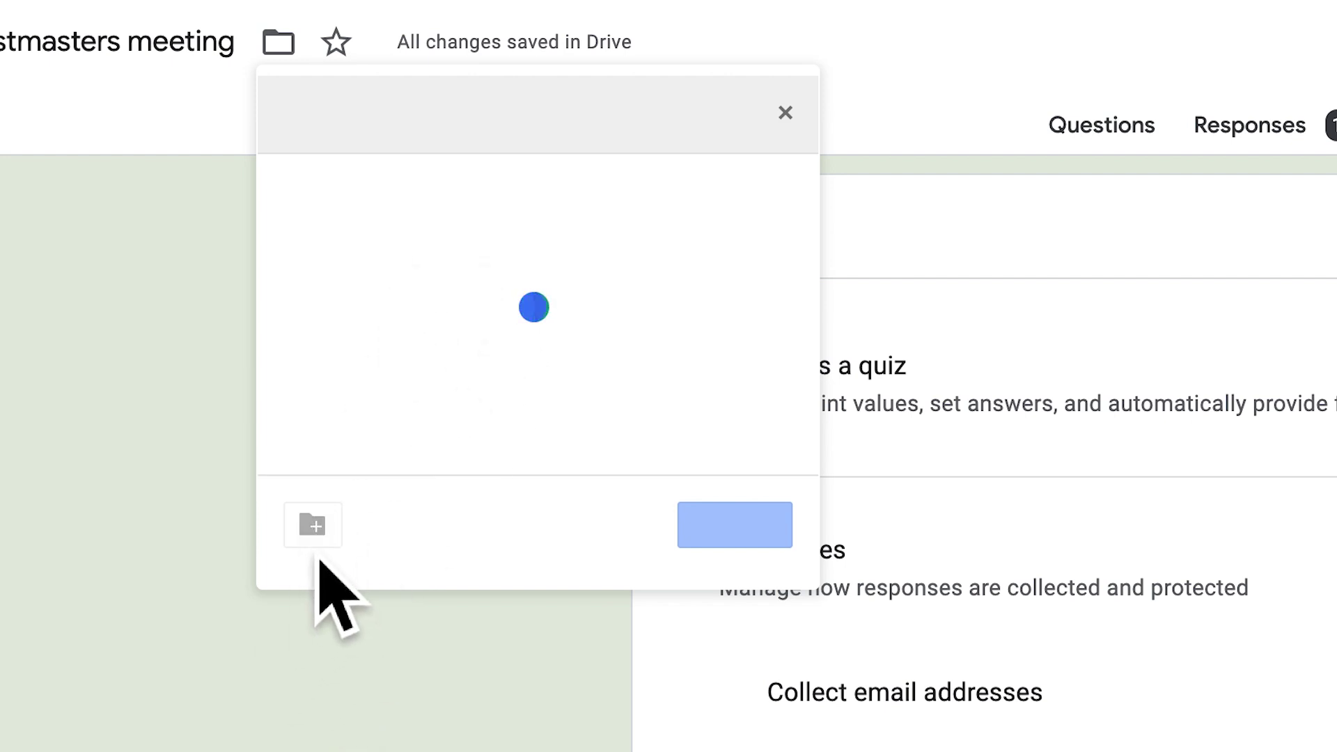
{"action": "scroll", "coordinate": [463, 185], "scroll_direction": "down", "scroll_amount": 5}
{"action": "scroll", "coordinate": [525, 224], "scroll_direction": "up", "scroll_amount": 5}
{"action": "left_click", "coordinate": [313, 524]}
{"action": "type", "text": "sfdsdfs"}
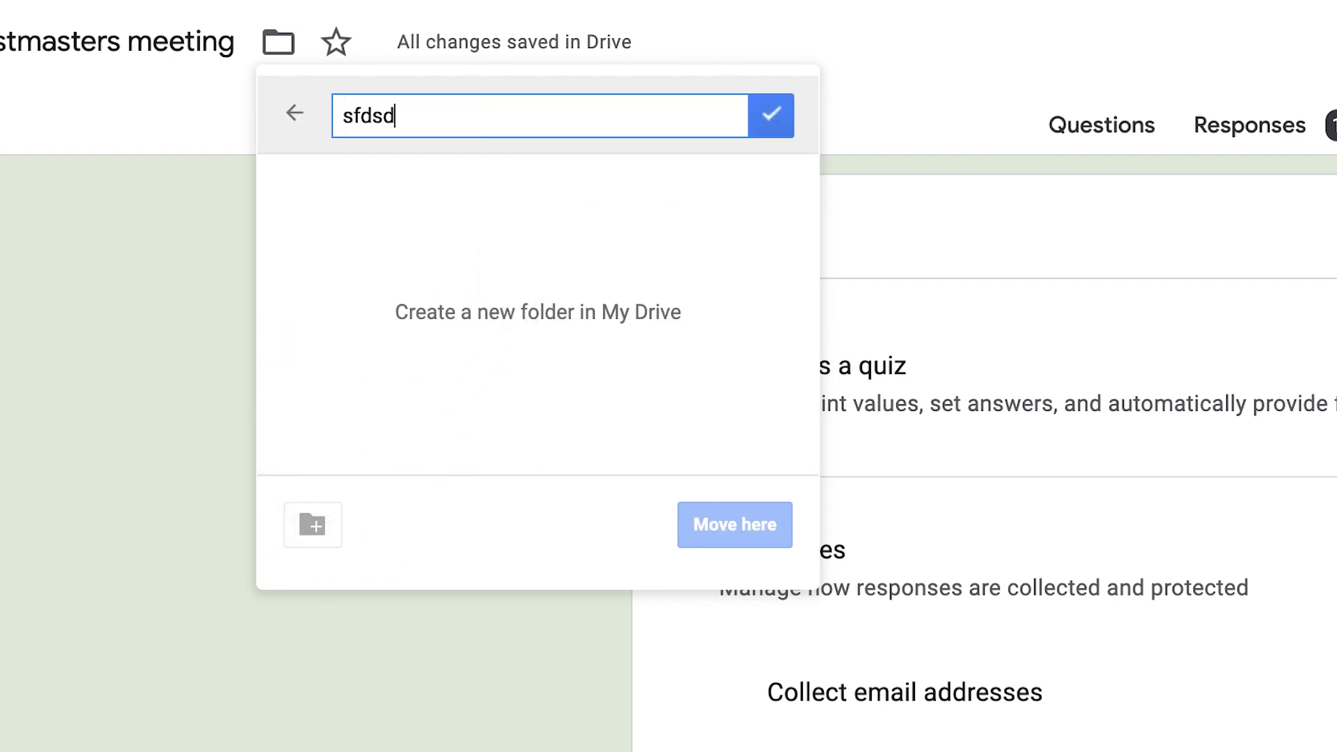
{"action": "left_click", "coordinate": [774, 117]}
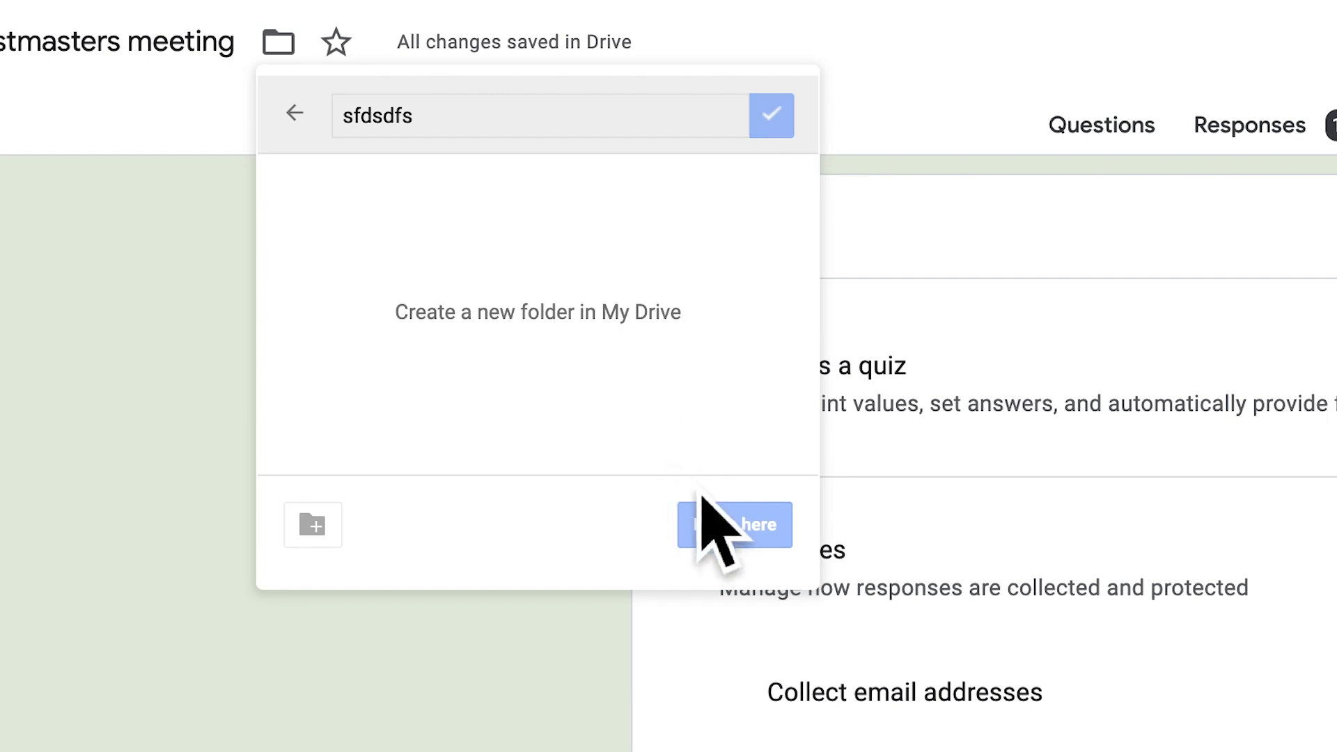
{"action": "left_click", "coordinate": [780, 536]}
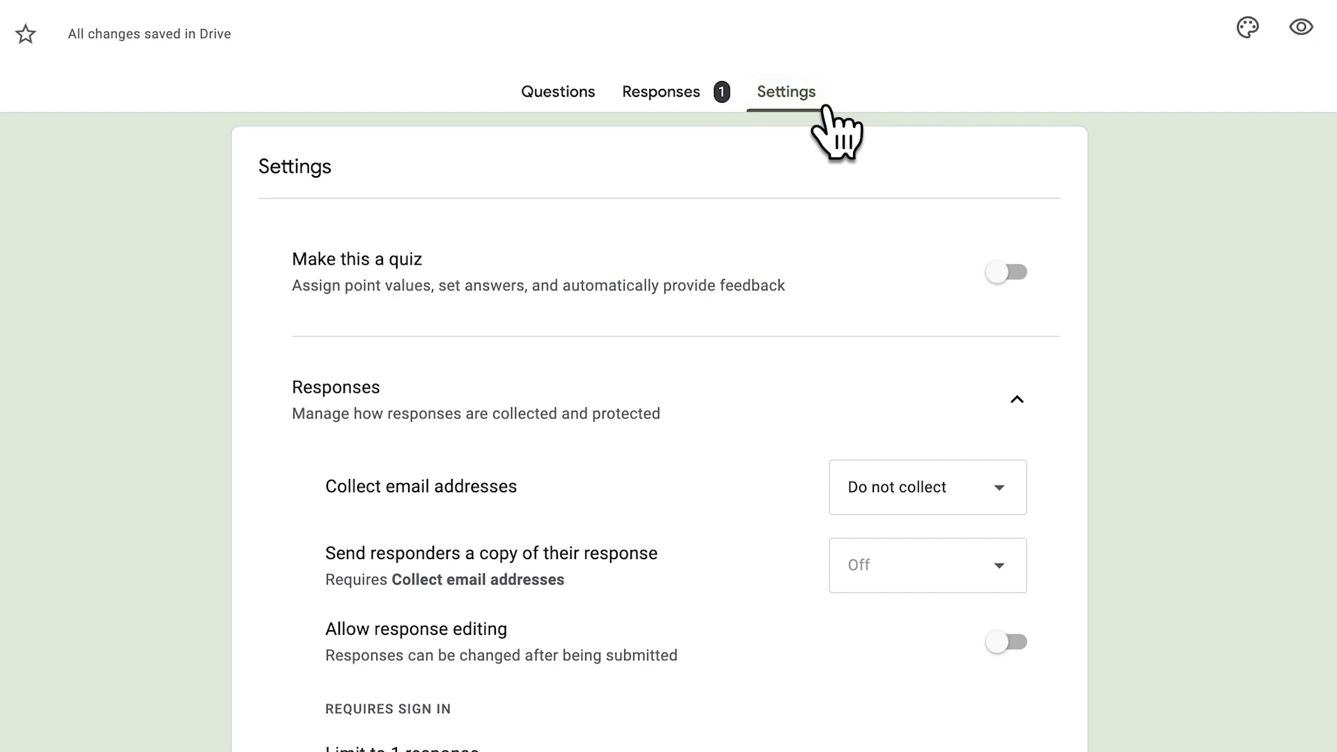
Set the form's confirmation message in the presentation settings to "Thank you for submitting we will get back to you shortly" and save it
{"action": "scroll", "coordinate": [1038, 635], "scroll_direction": "down", "scroll_amount": 6}
{"action": "left_click", "coordinate": [1017, 607]}
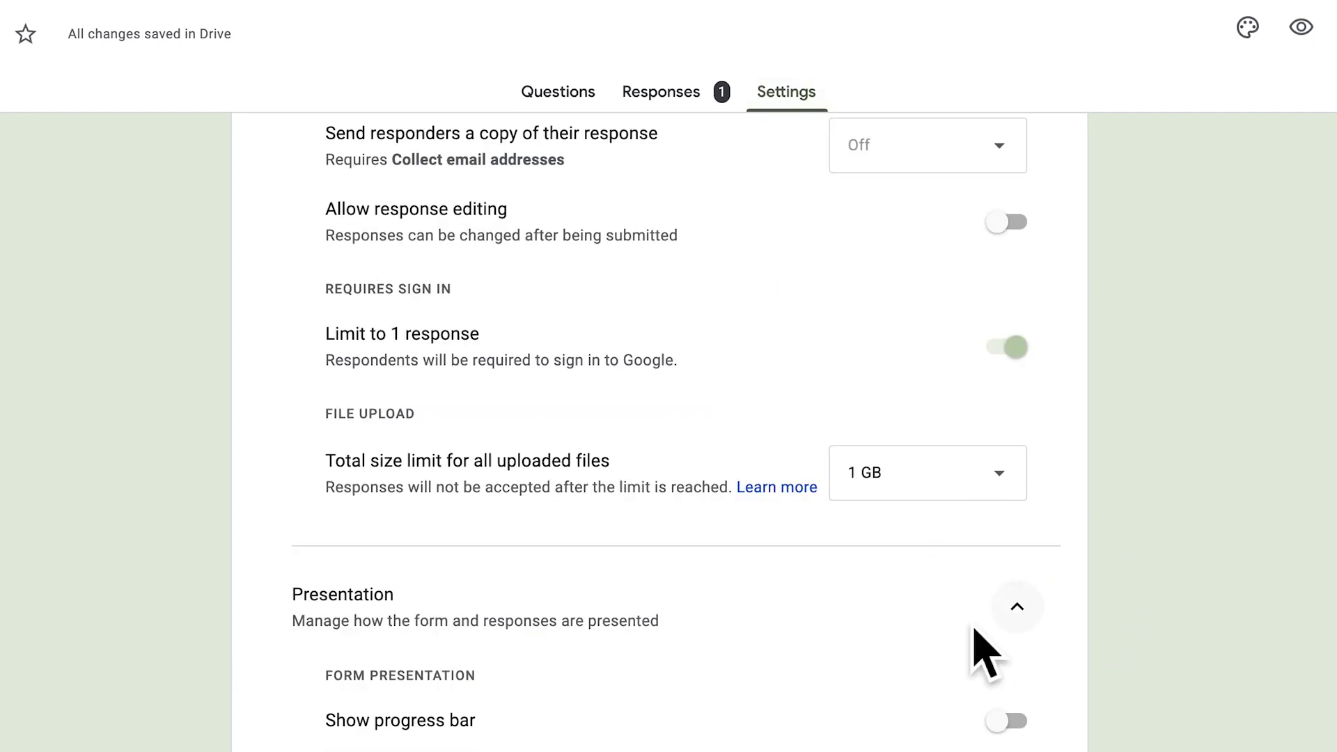
{"action": "scroll", "coordinate": [707, 696], "scroll_direction": "down", "scroll_amount": 7}
{"action": "scroll", "coordinate": [664, 395], "scroll_direction": "up", "scroll_amount": 2}
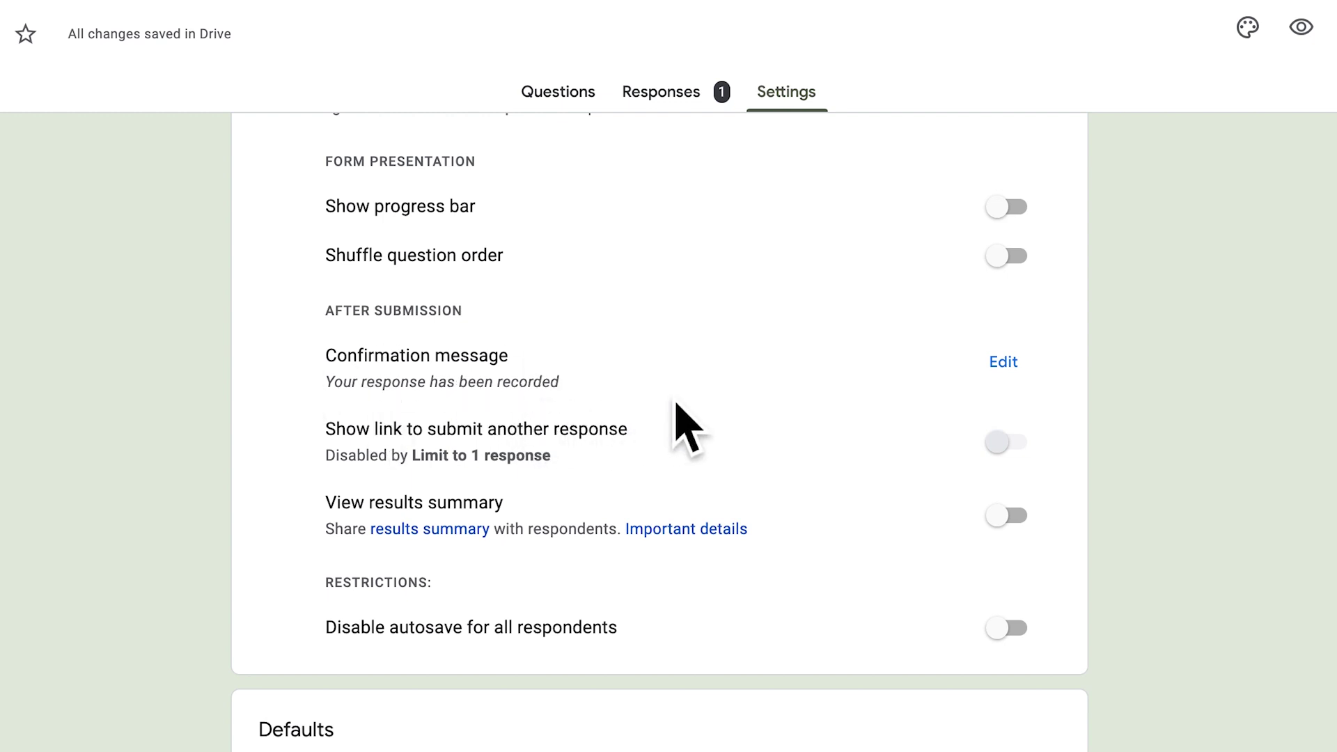
{"action": "left_click", "coordinate": [1028, 368]}
{"action": "left_click", "coordinate": [674, 393]}
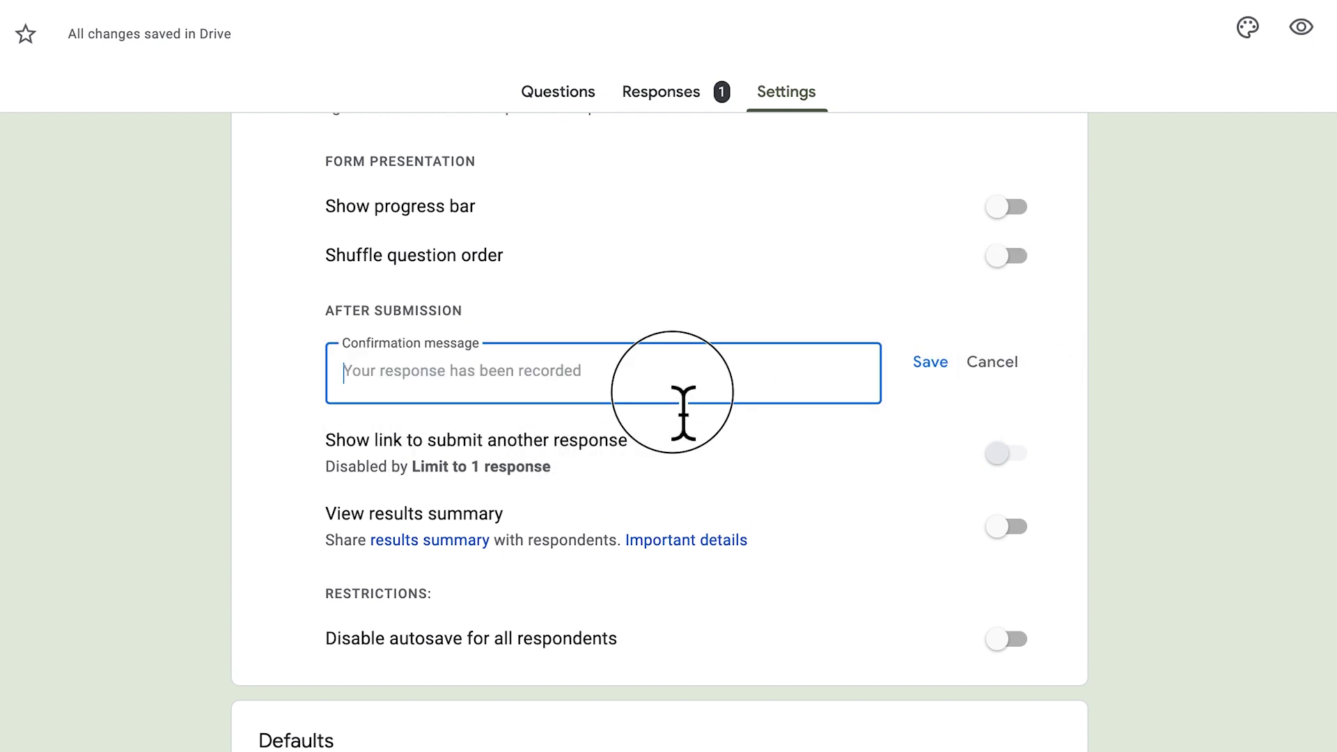
{"action": "type", "text": "T"}
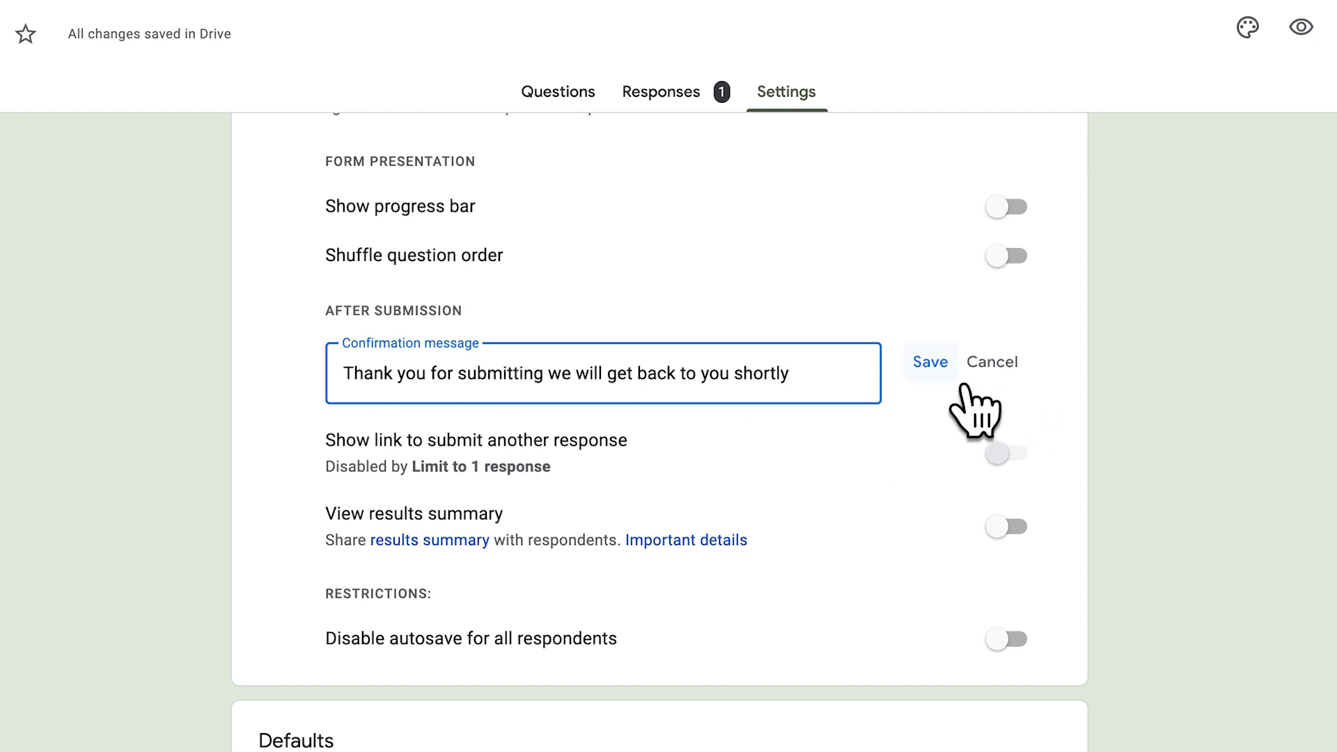
{"action": "left_click", "coordinate": [933, 368]}
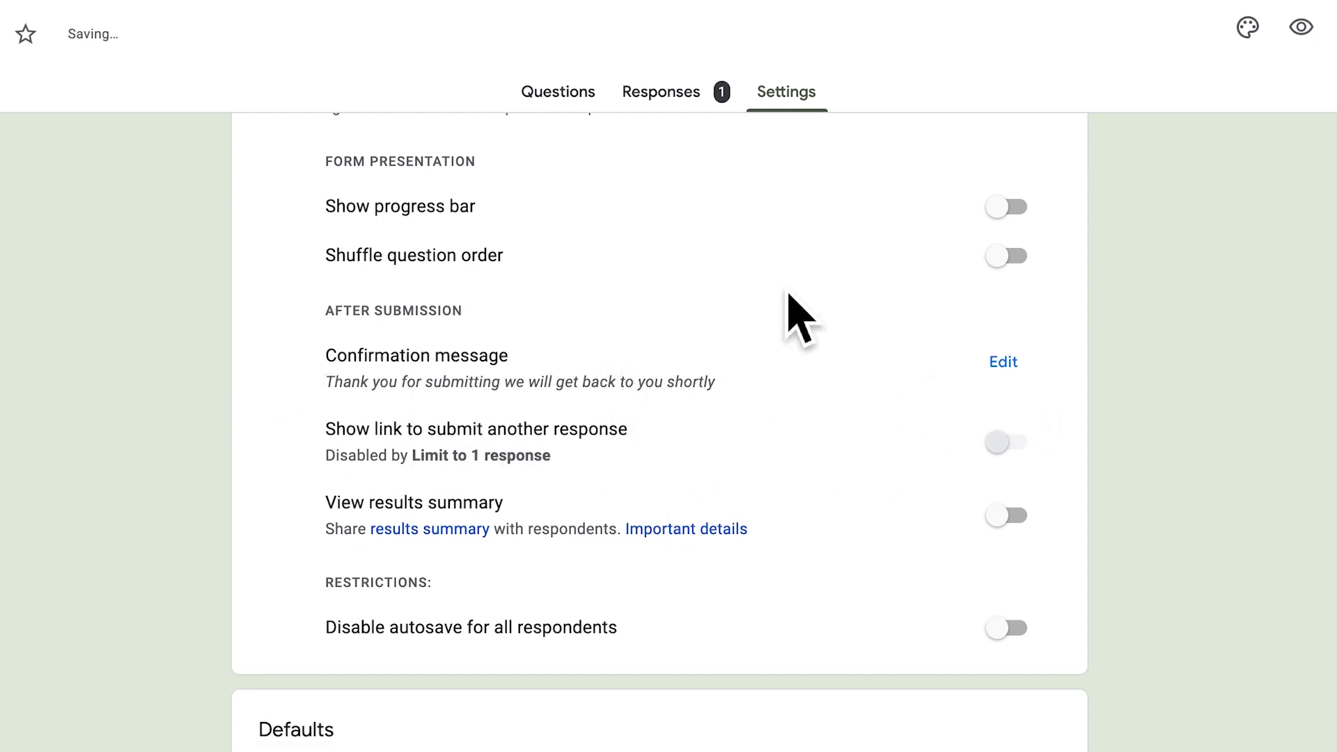
{"action": "scroll", "coordinate": [1065, 32], "scroll_direction": "up", "scroll_amount": 1}
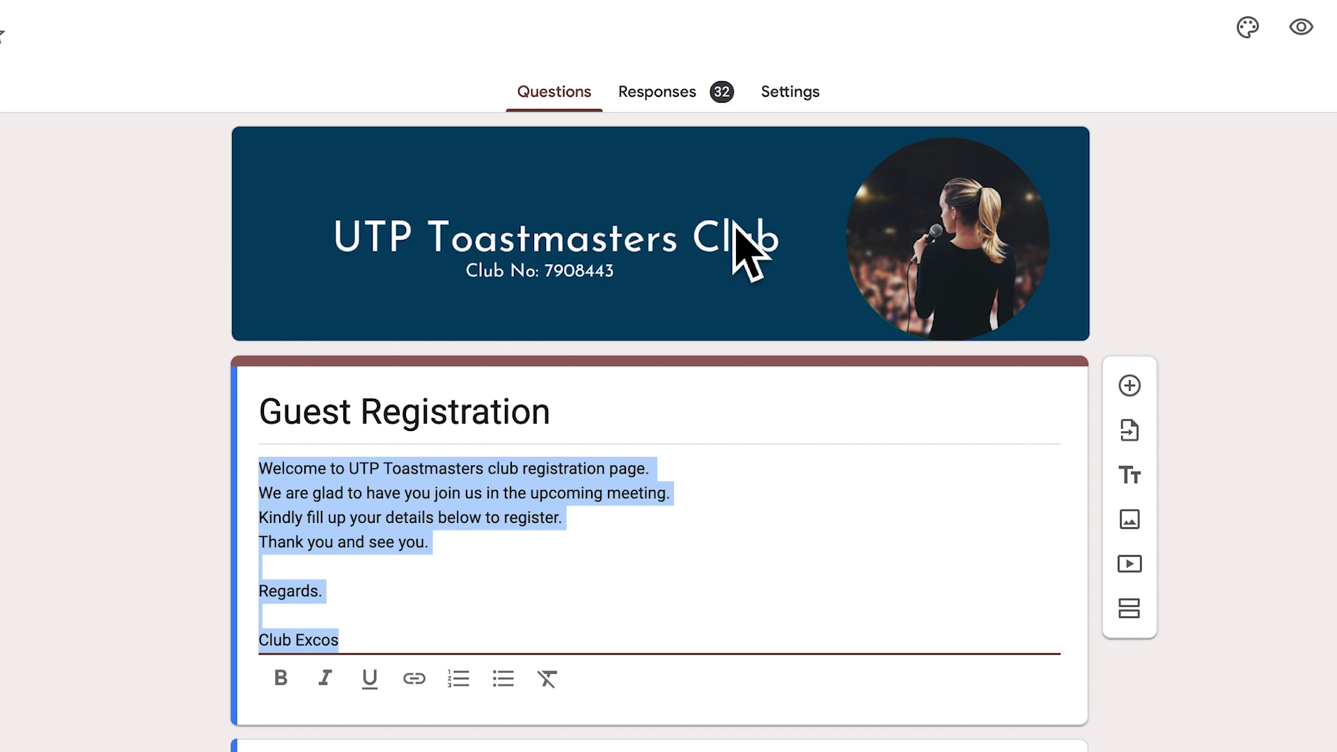
Review the Guest Registration form's responses, first as a summary and then question by question
{"action": "left_click", "coordinate": [708, 110]}
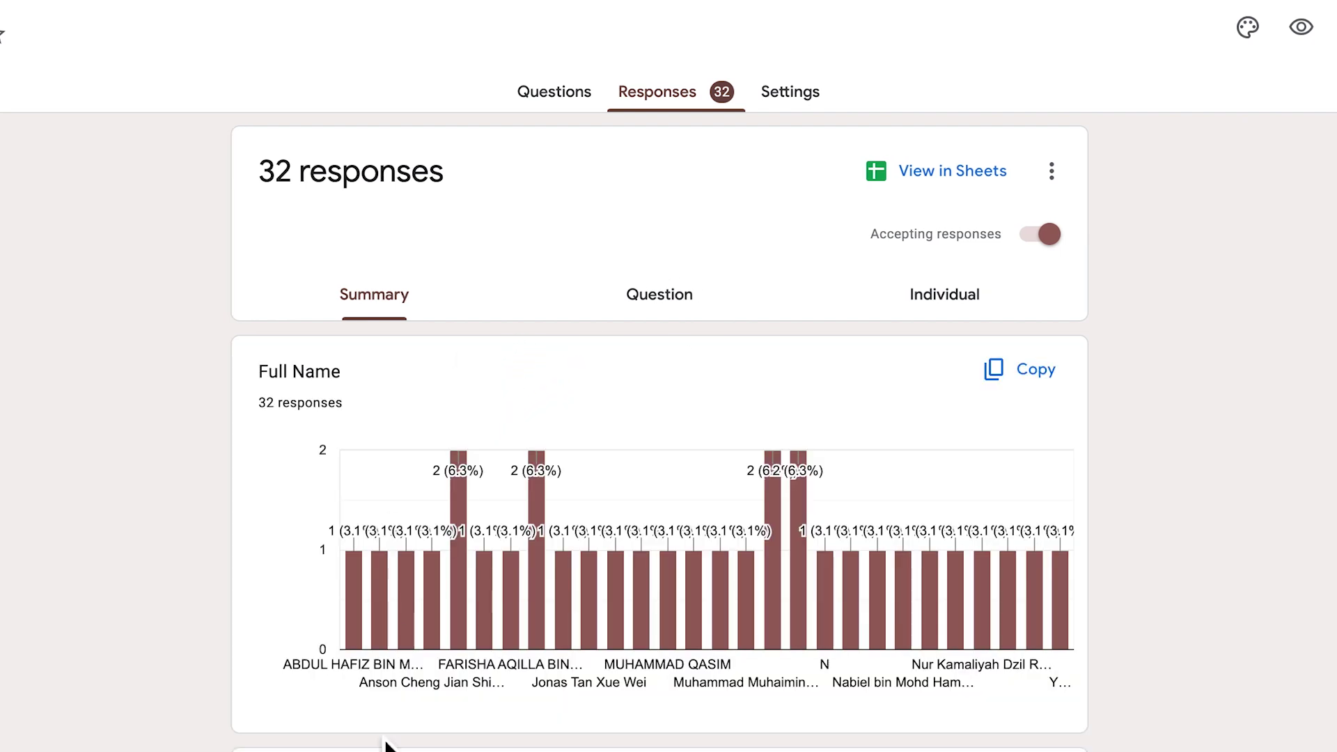
{"action": "scroll", "coordinate": [542, 633], "scroll_direction": "down", "scroll_amount": 9}
{"action": "scroll", "coordinate": [550, 639], "scroll_direction": "up", "scroll_amount": 9}
{"action": "mouse_move", "coordinate": [422, 654]}
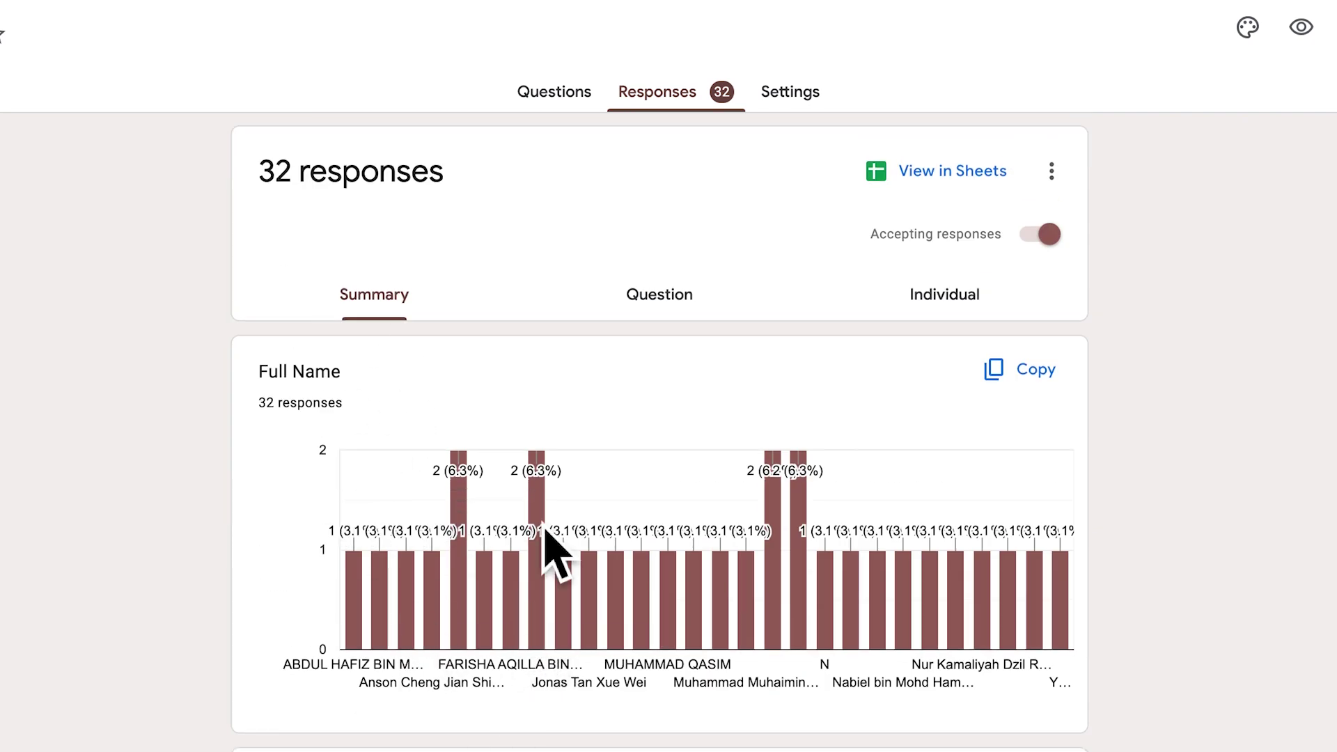
{"action": "left_click", "coordinate": [669, 310]}
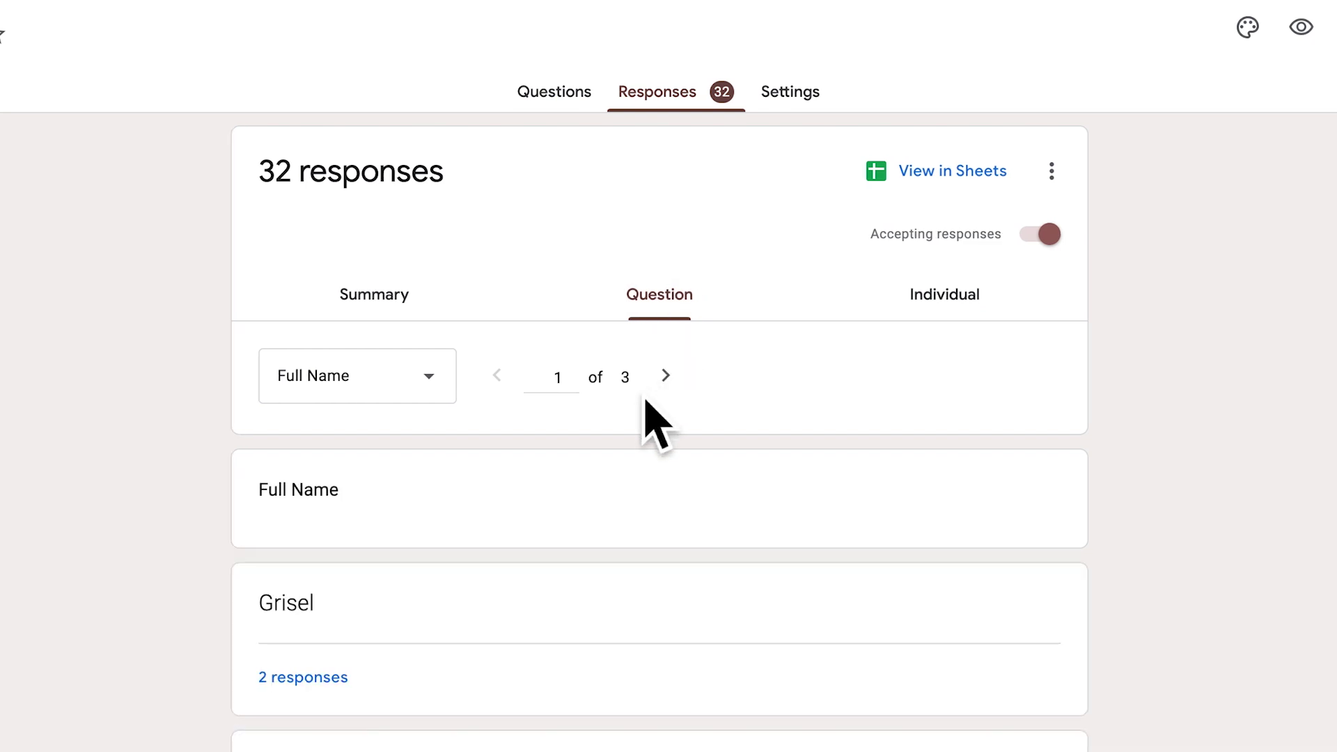
{"action": "scroll", "coordinate": [607, 595], "scroll_direction": "down", "scroll_amount": 20}
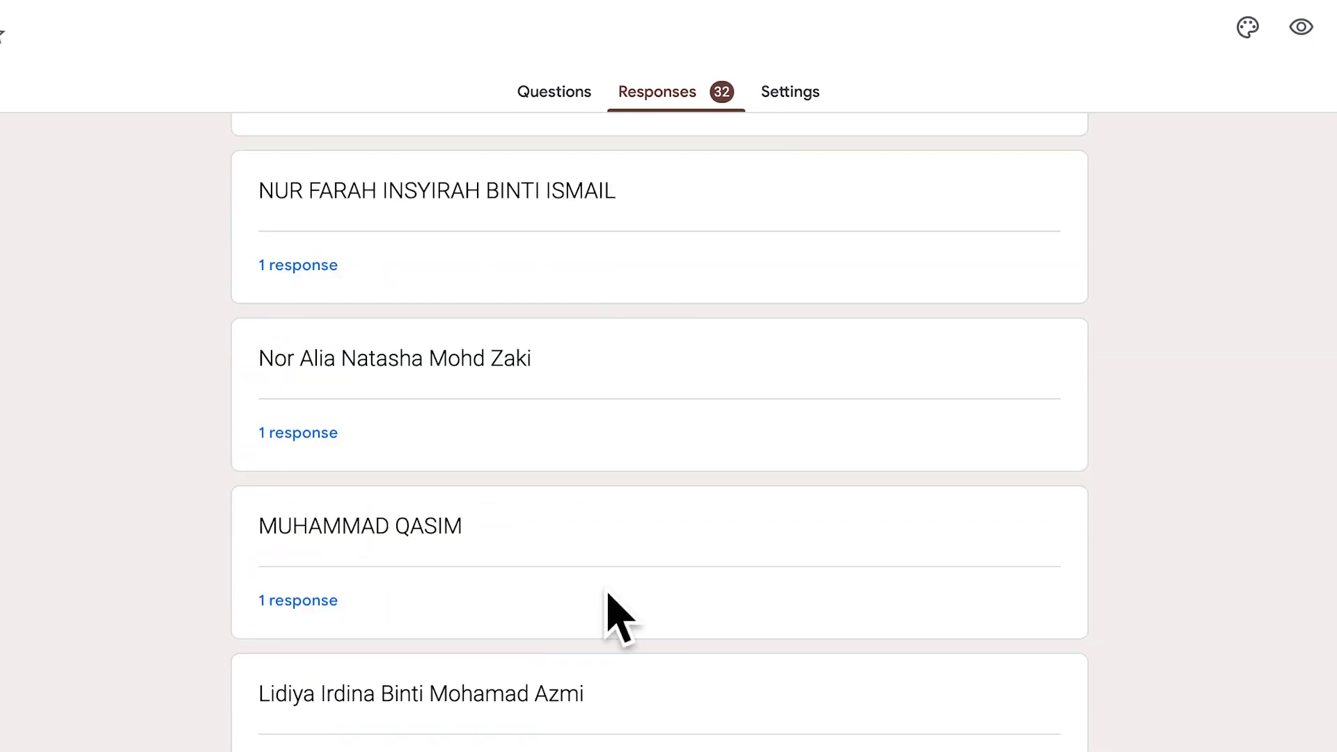
{"action": "scroll", "coordinate": [607, 595], "scroll_direction": "up", "scroll_amount": 20}
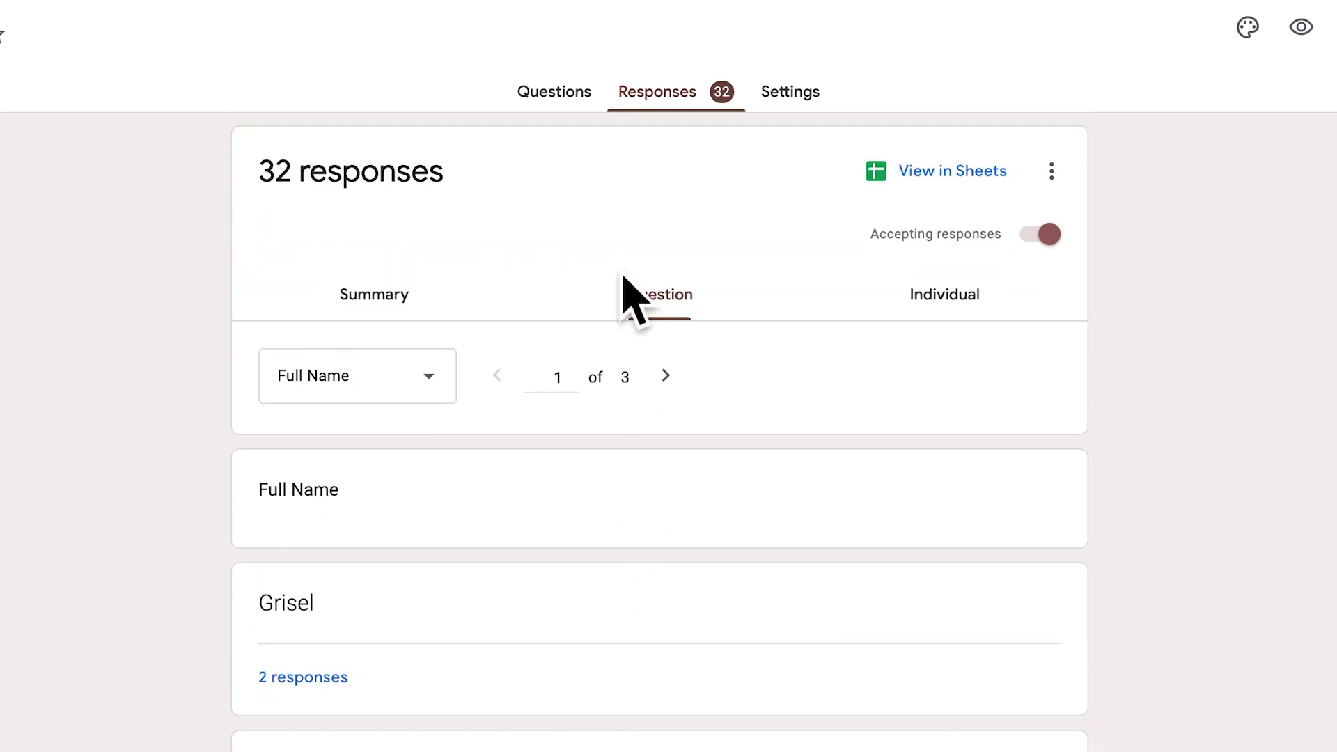
View the individual Guest Registration responses one by one up to the fourth, and open the linked response spreadsheet
{"action": "left_click", "coordinate": [947, 306]}
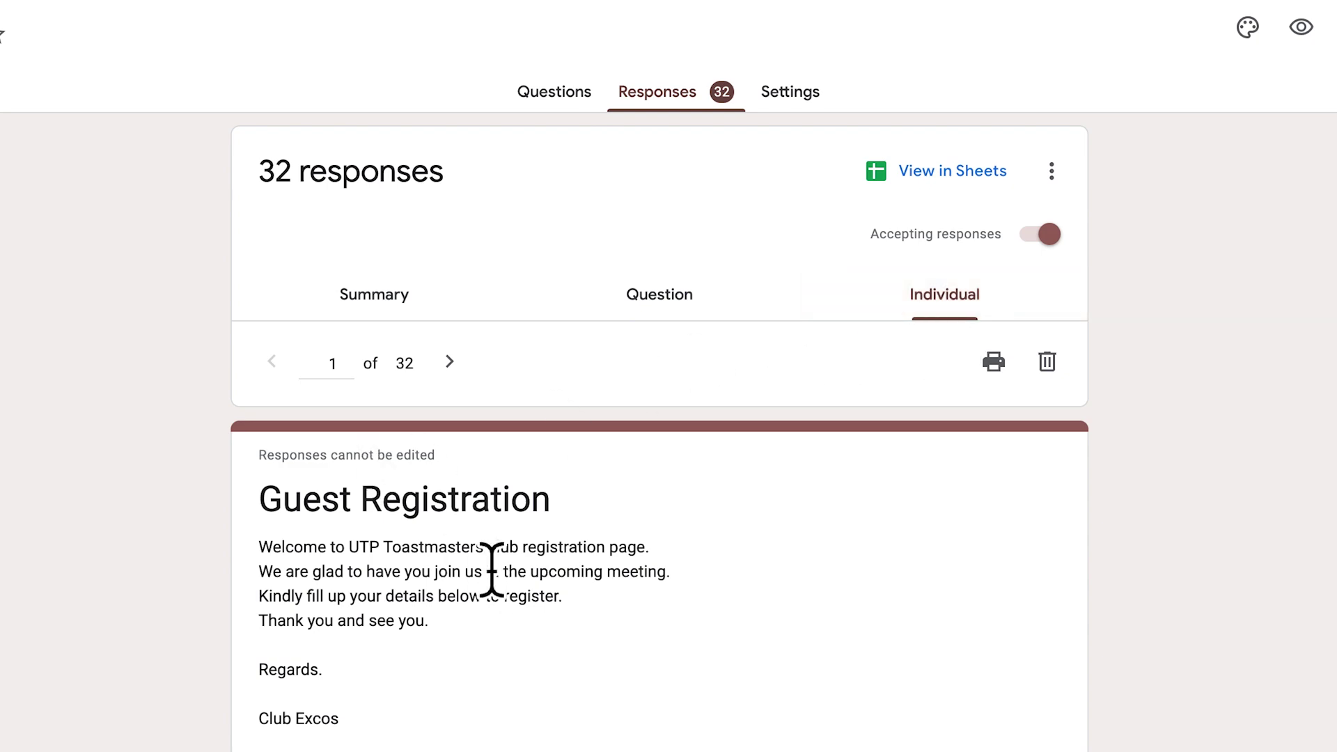
{"action": "scroll", "coordinate": [496, 557], "scroll_direction": "down", "scroll_amount": 5}
{"action": "scroll", "coordinate": [557, 543], "scroll_direction": "up", "scroll_amount": 2}
{"action": "scroll", "coordinate": [612, 508], "scroll_direction": "up", "scroll_amount": 3}
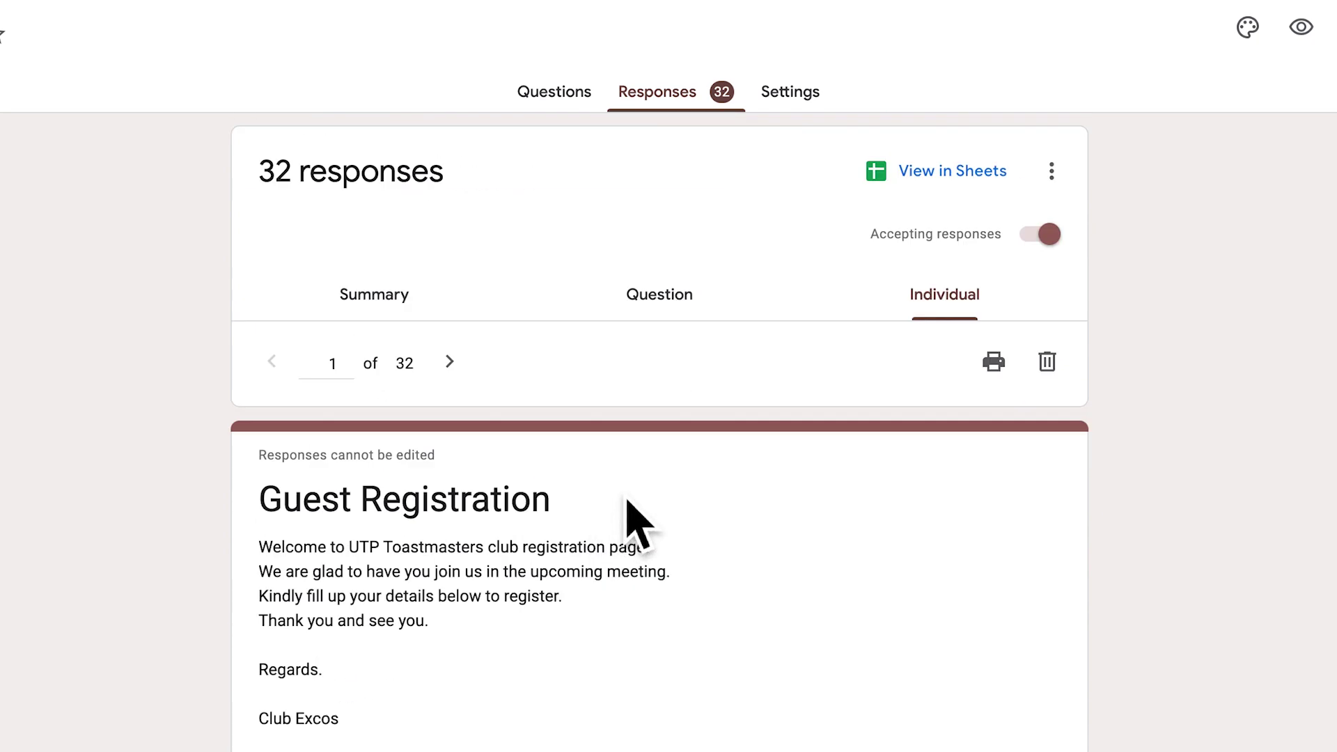
{"action": "left_click", "coordinate": [472, 383]}
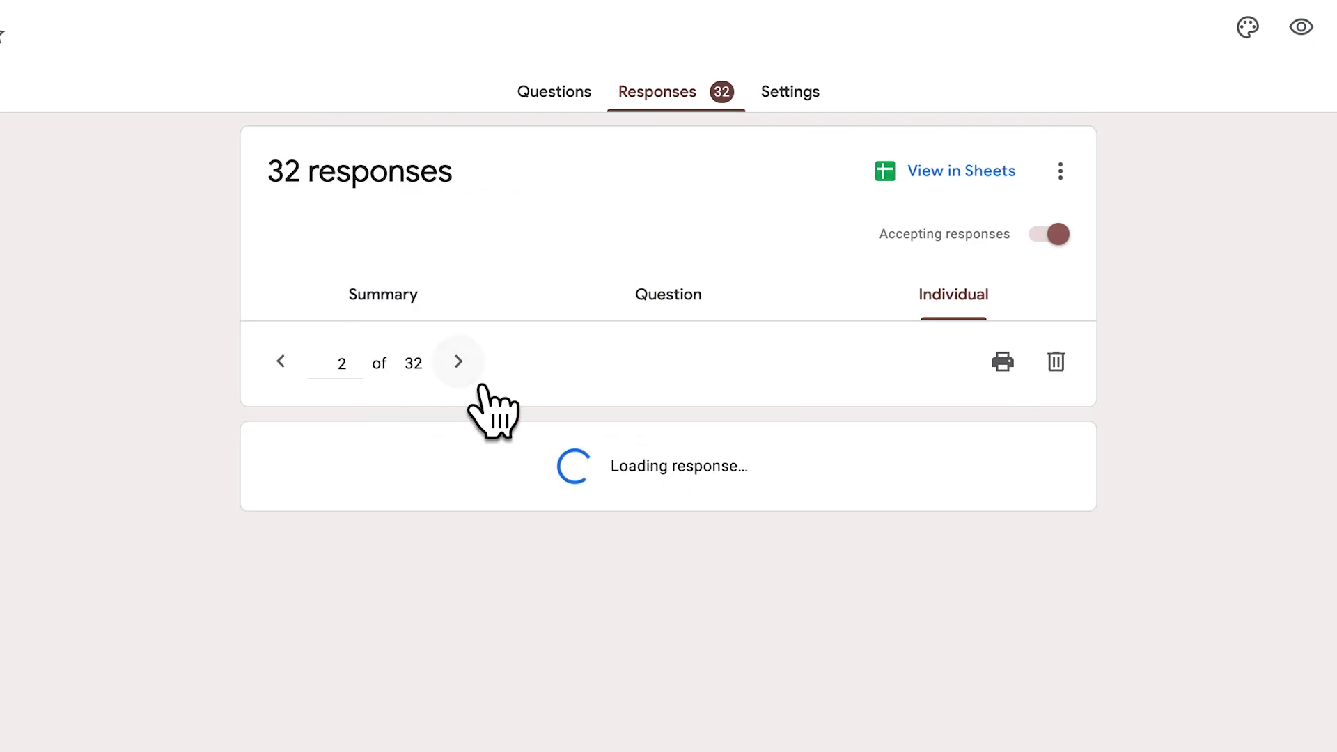
{"action": "left_click", "coordinate": [473, 383]}
{"action": "left_click", "coordinate": [473, 383]}
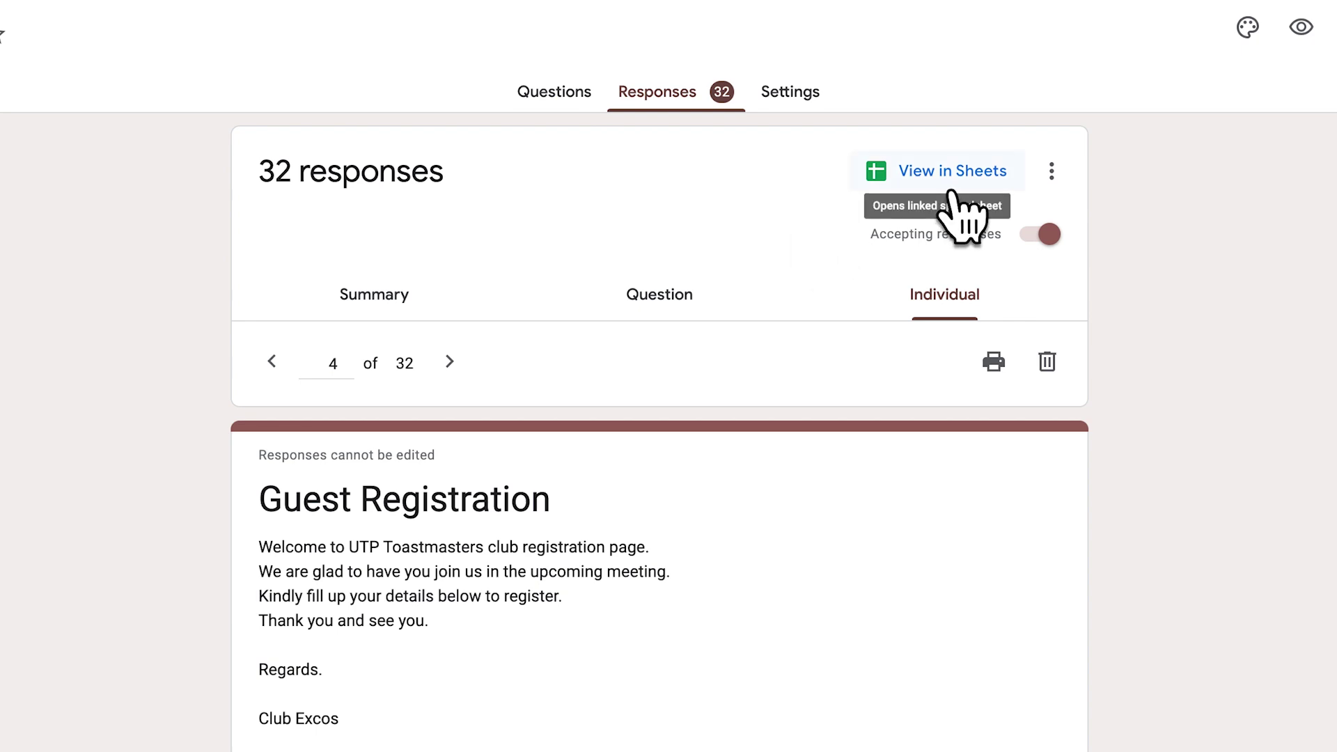
{"action": "left_click", "coordinate": [932, 182]}
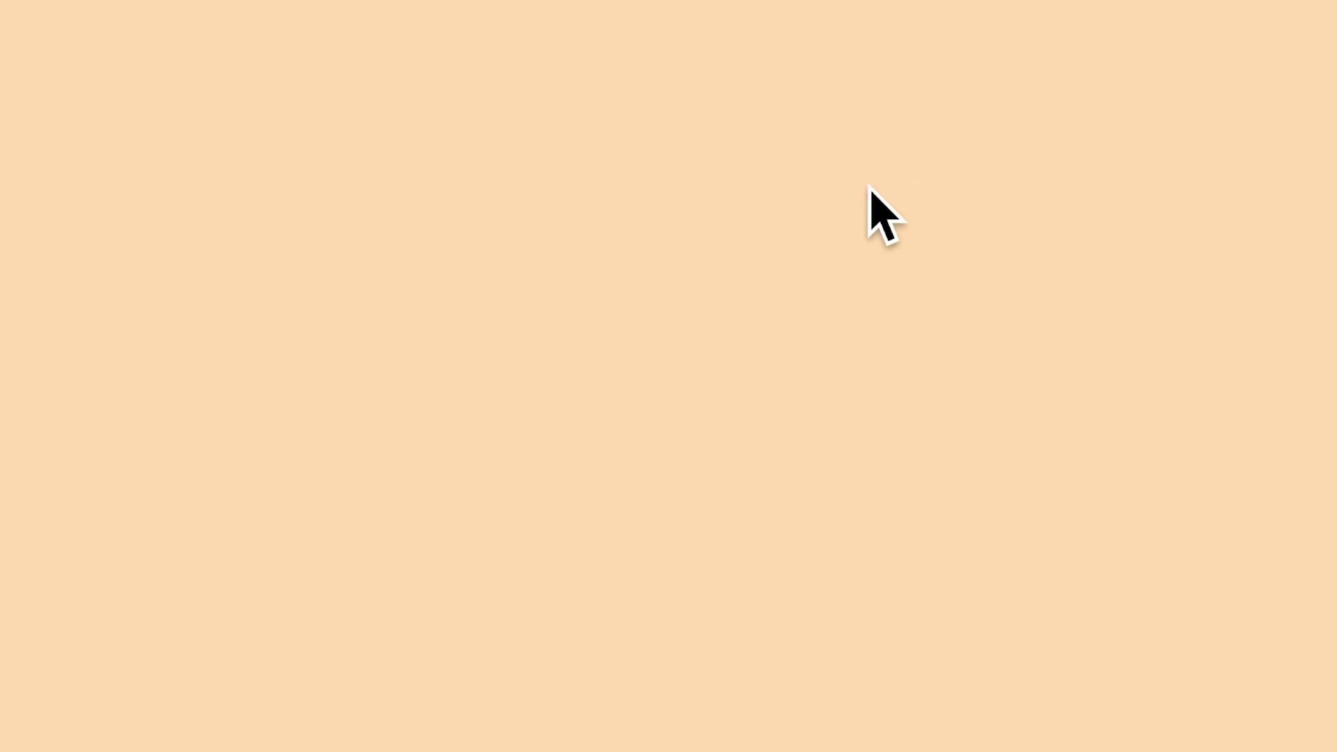